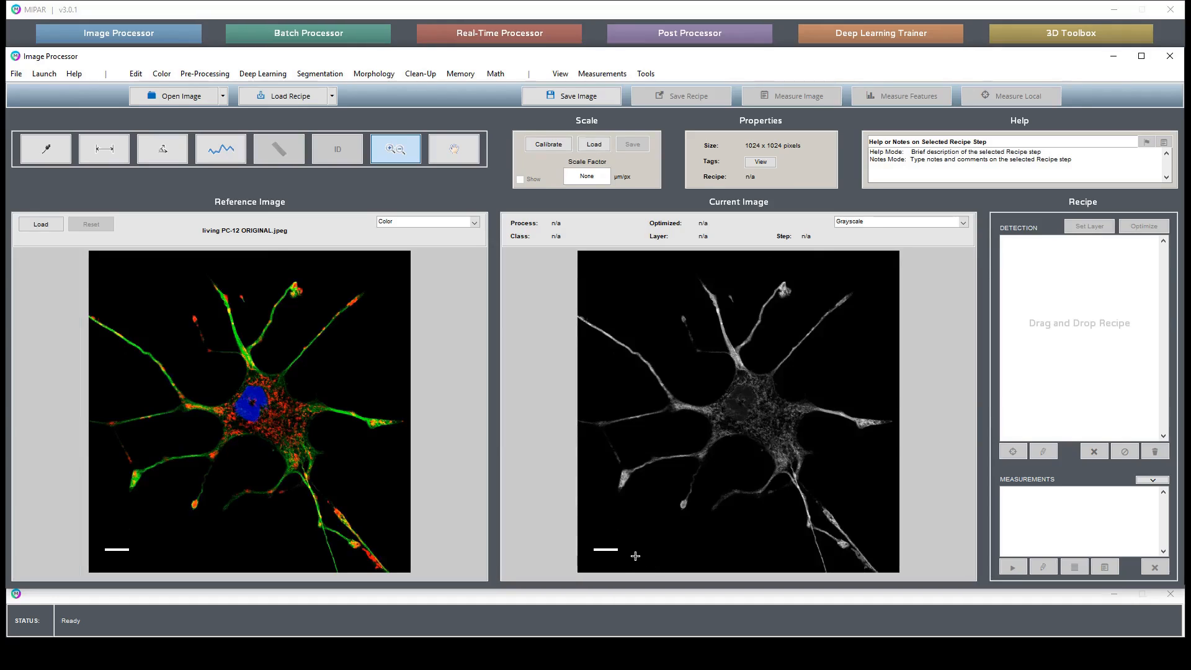
# Start a Basic Threshold on the grayscale image to isolate the scale bar, with value 254 and bright pixels selected
pyautogui.moveTo(625, 544); pyautogui.dragTo(588, 552)
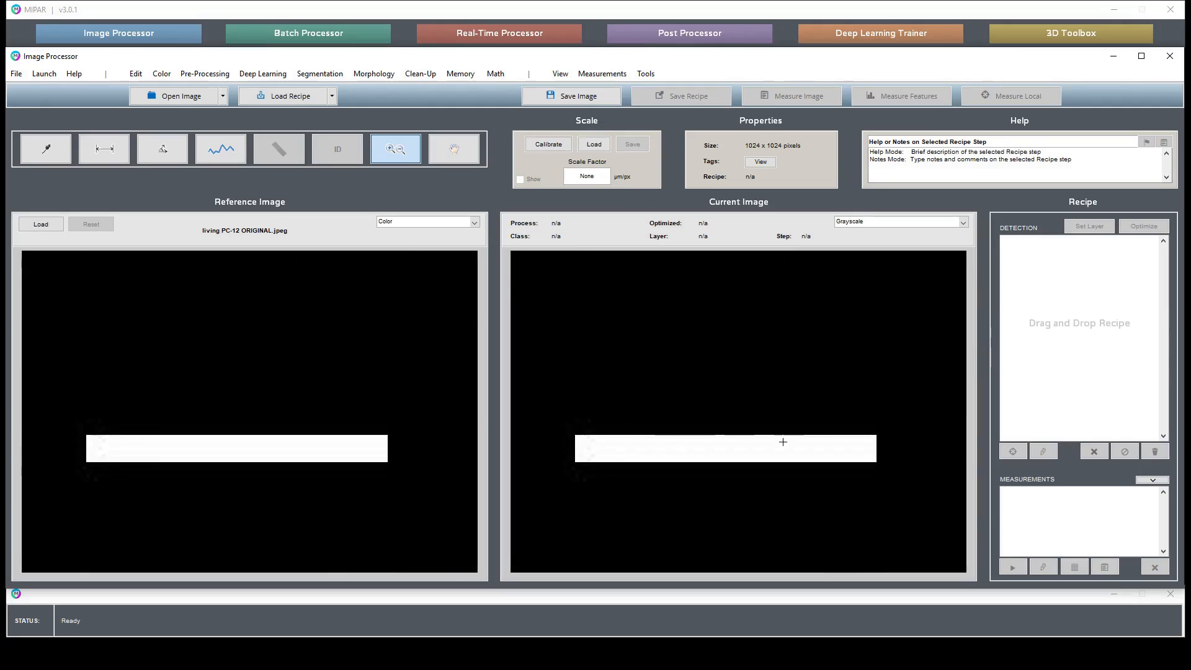
pyautogui.doubleClick(719, 428)
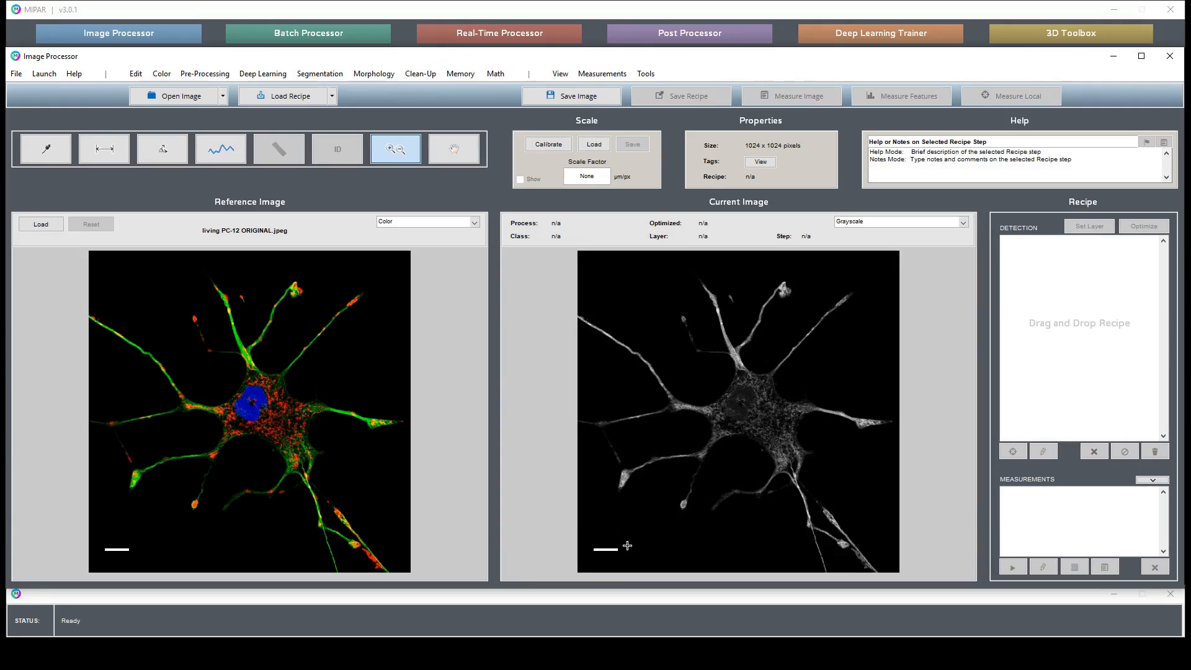
pyautogui.moveTo(625, 541); pyautogui.dragTo(588, 559)
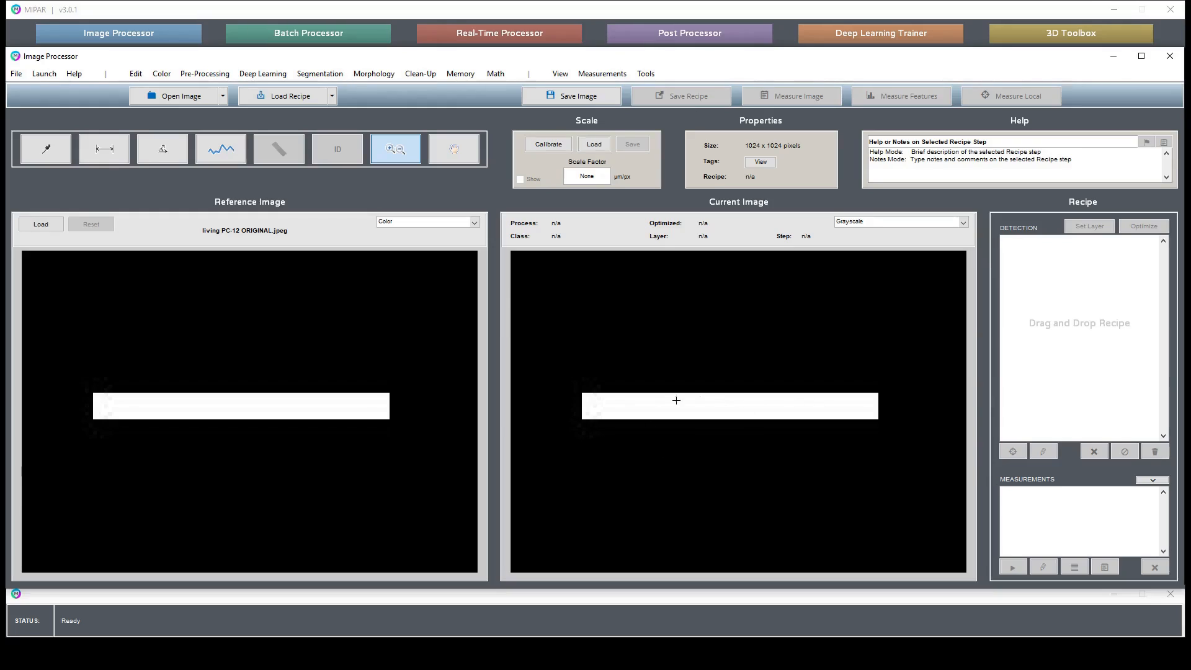
pyautogui.doubleClick(728, 415)
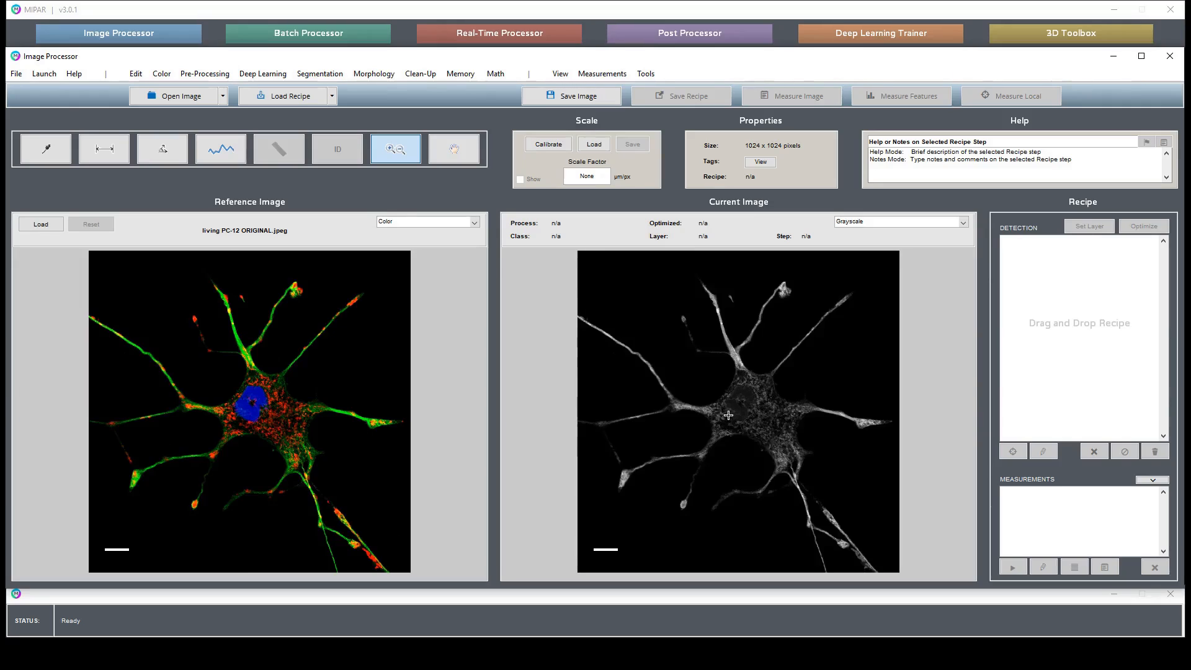
pyautogui.click(330, 76)
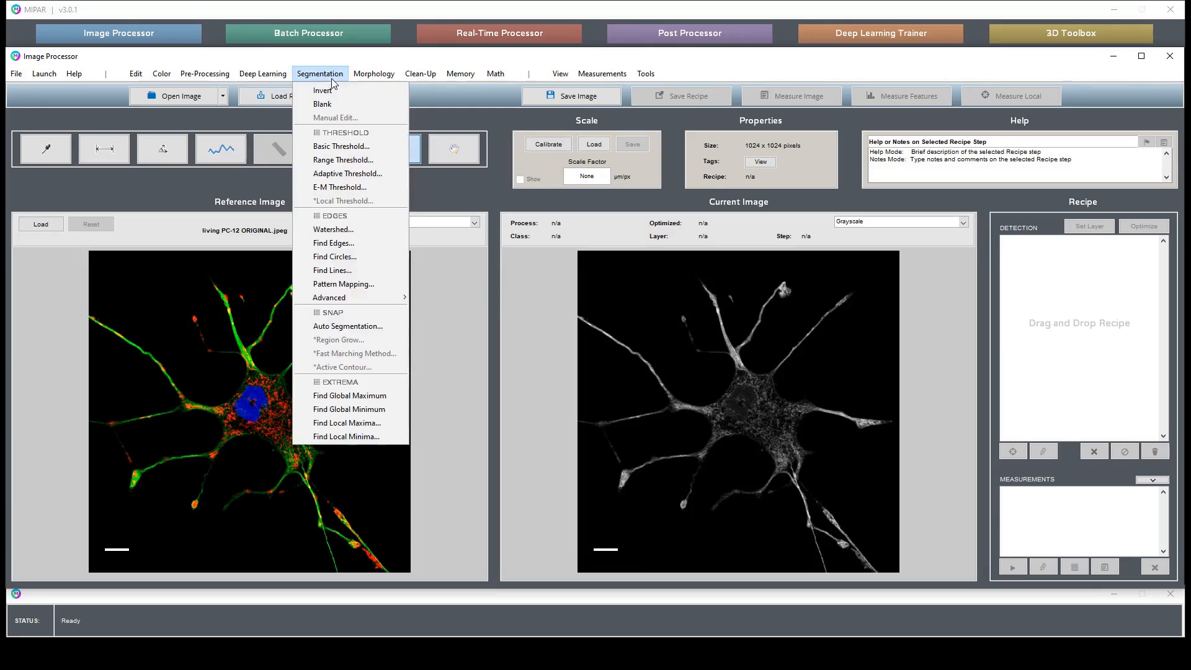
pyautogui.click(344, 147)
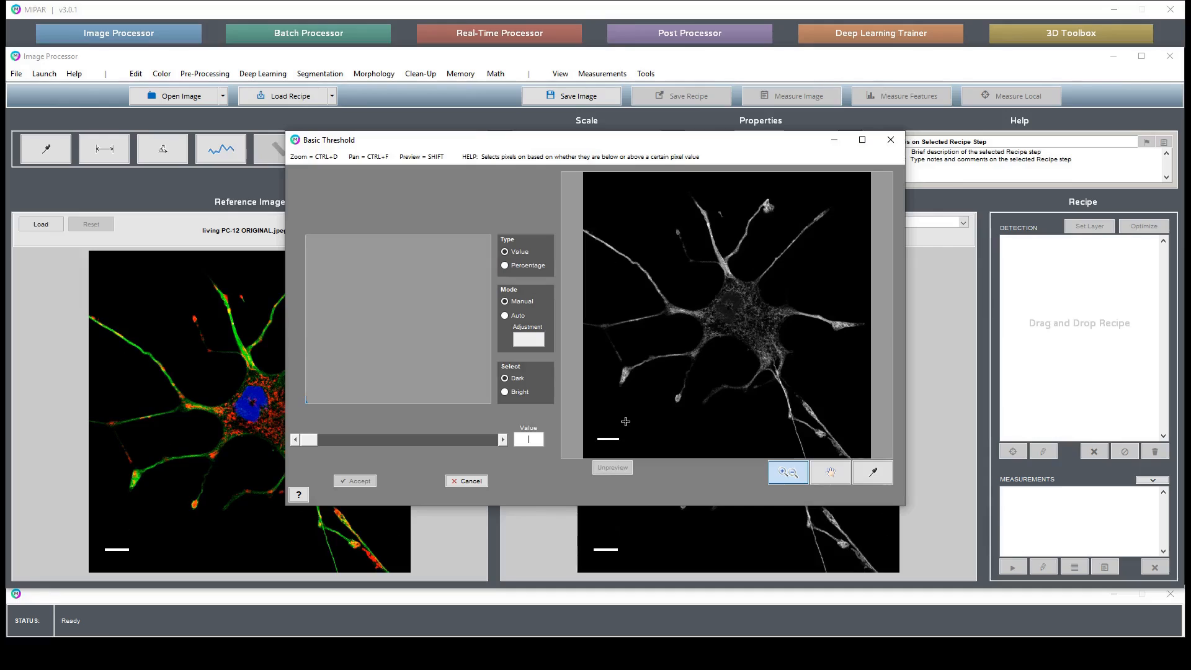
pyautogui.moveTo(632, 429); pyautogui.dragTo(587, 449)
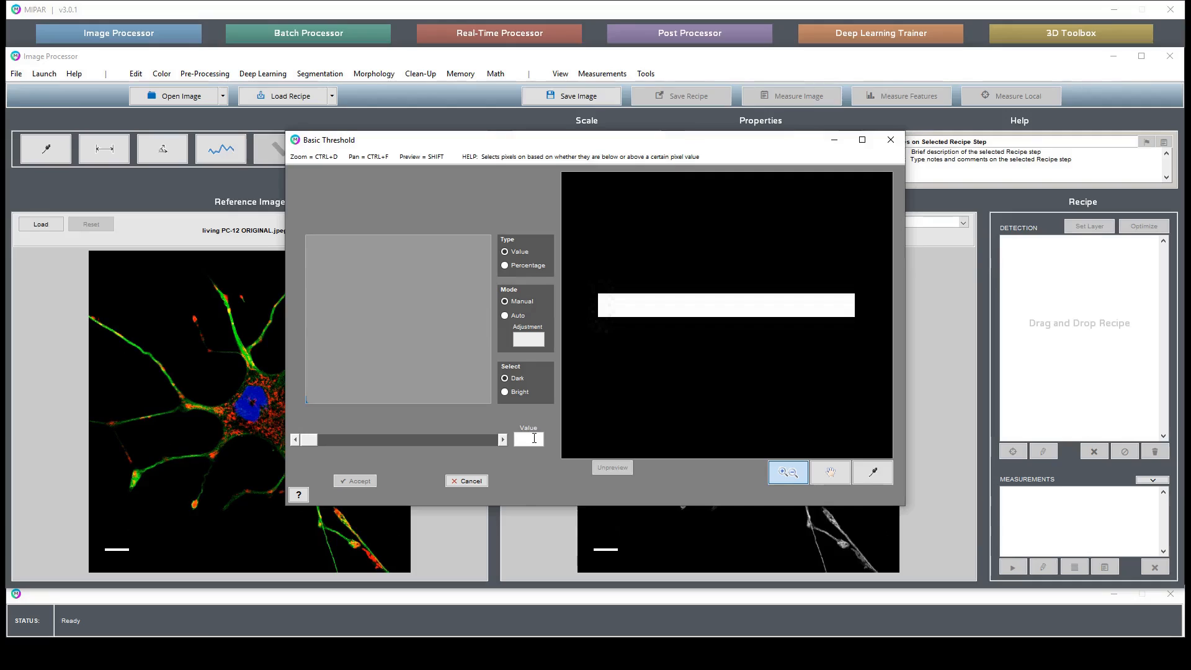
pyautogui.click(534, 438)
pyautogui.write('254')
pyautogui.press('Return')
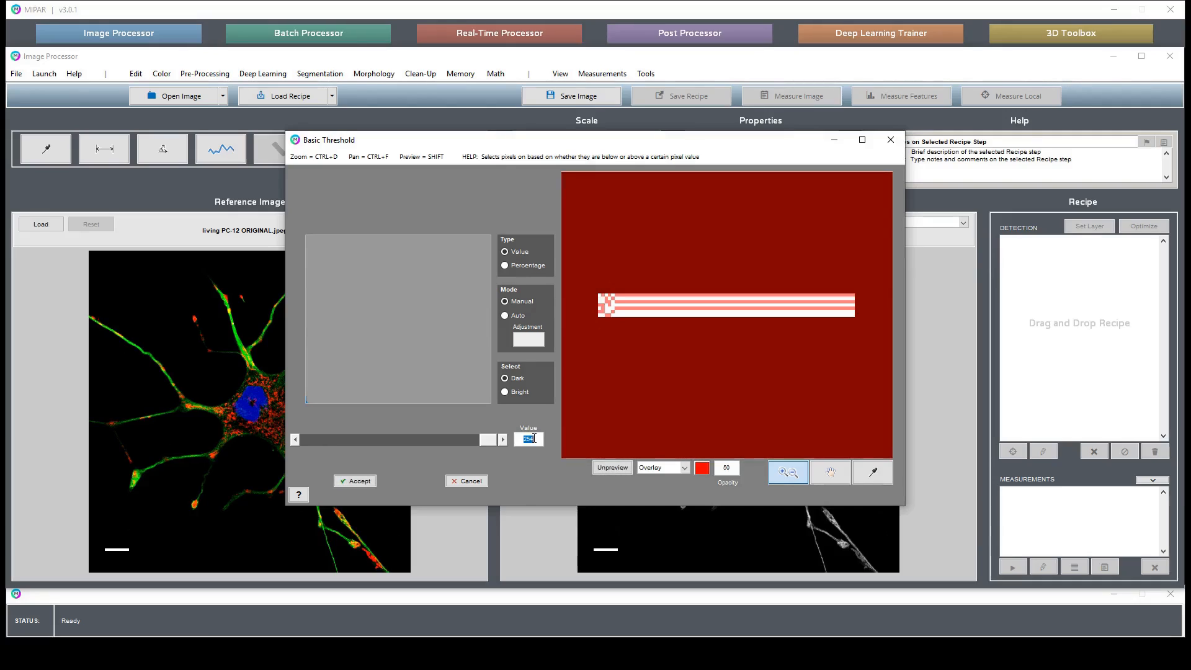
pyautogui.click(519, 392)
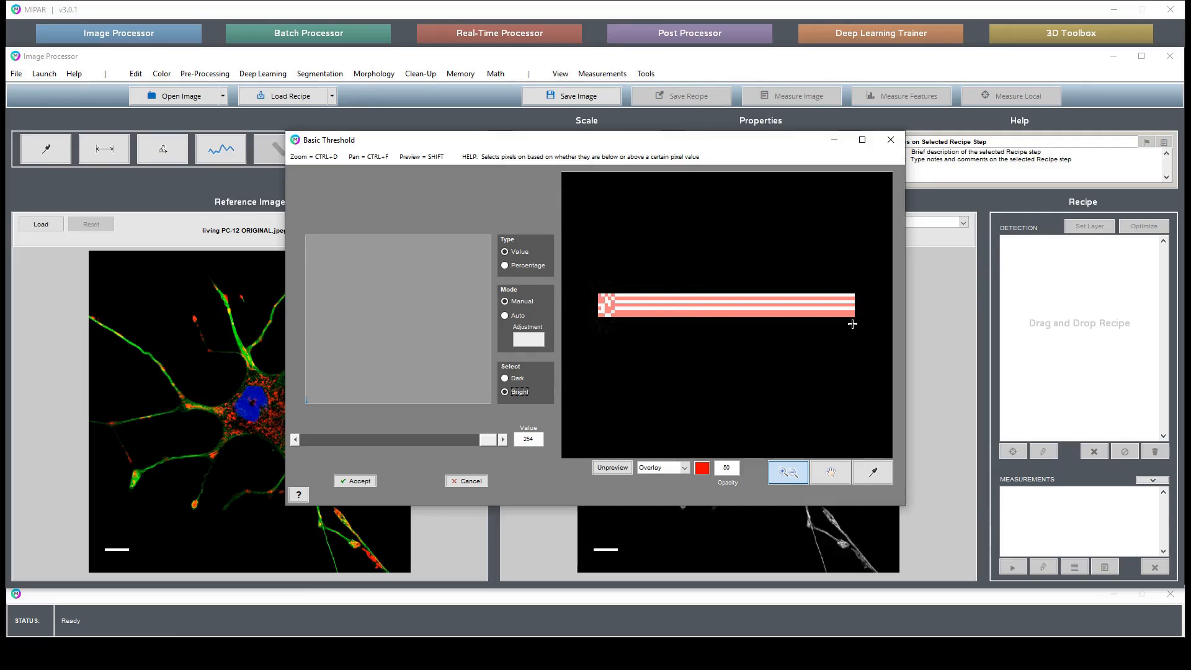
# Lower the threshold value to 250, 245 and finally 240 to cover the whole scale bar
pyautogui.moveTo(640, 271); pyautogui.dragTo(576, 345)
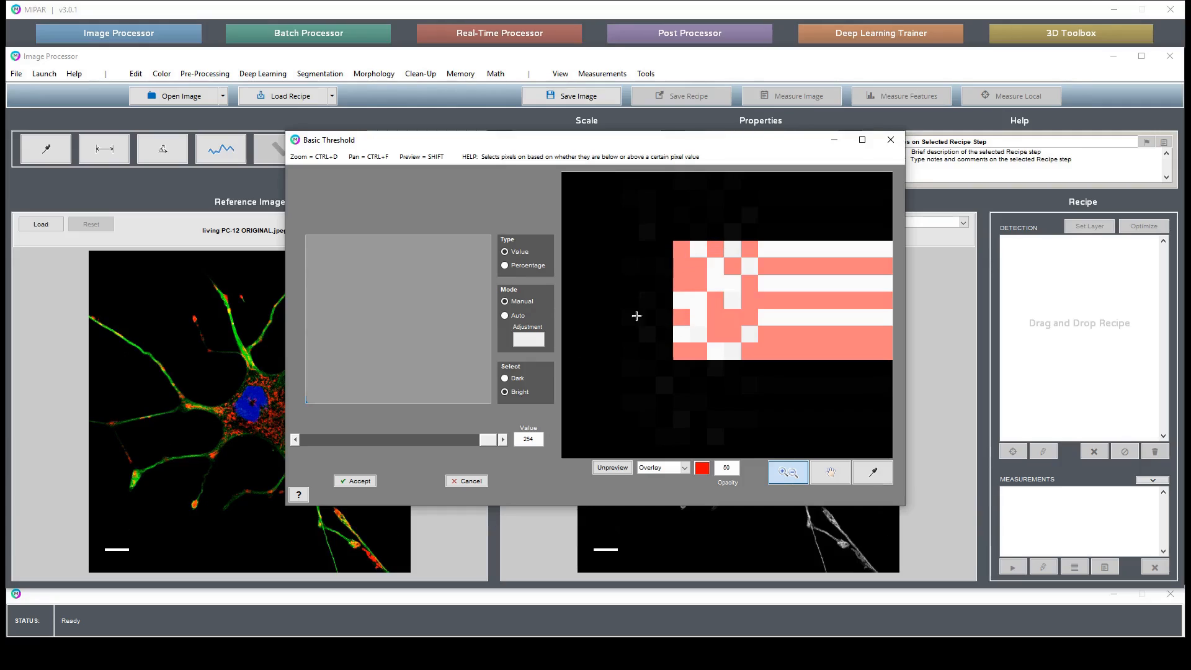
pyautogui.moveTo(537, 146); pyautogui.dragTo(687, 151)
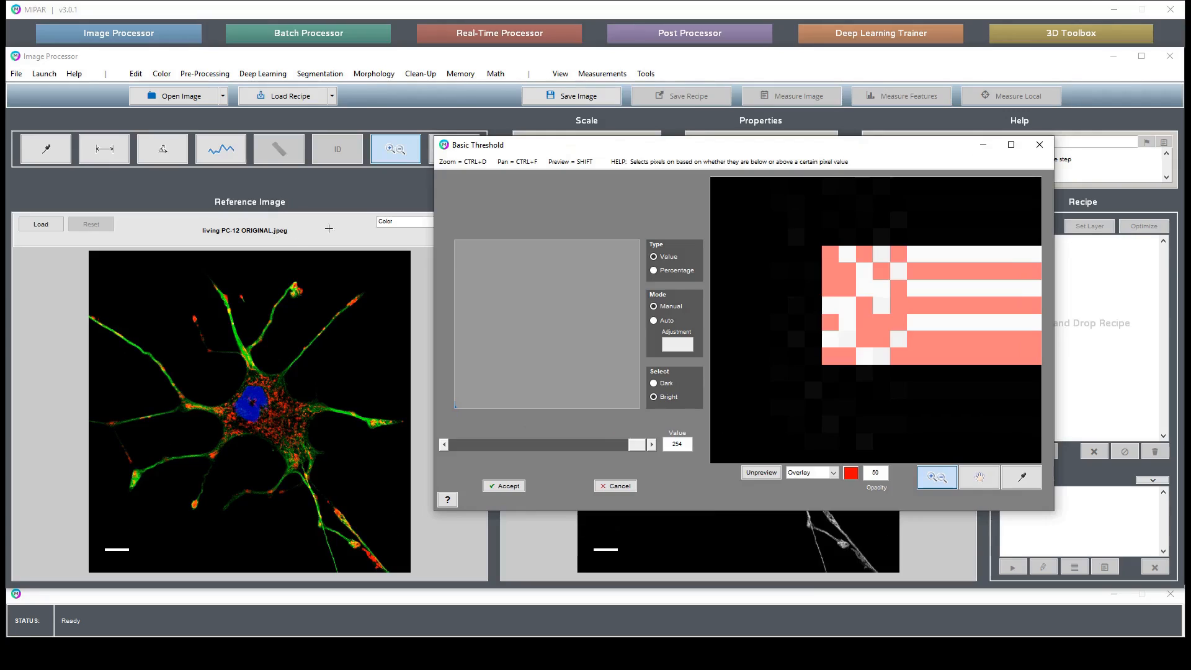
pyautogui.moveTo(752, 148); pyautogui.dragTo(661, 147)
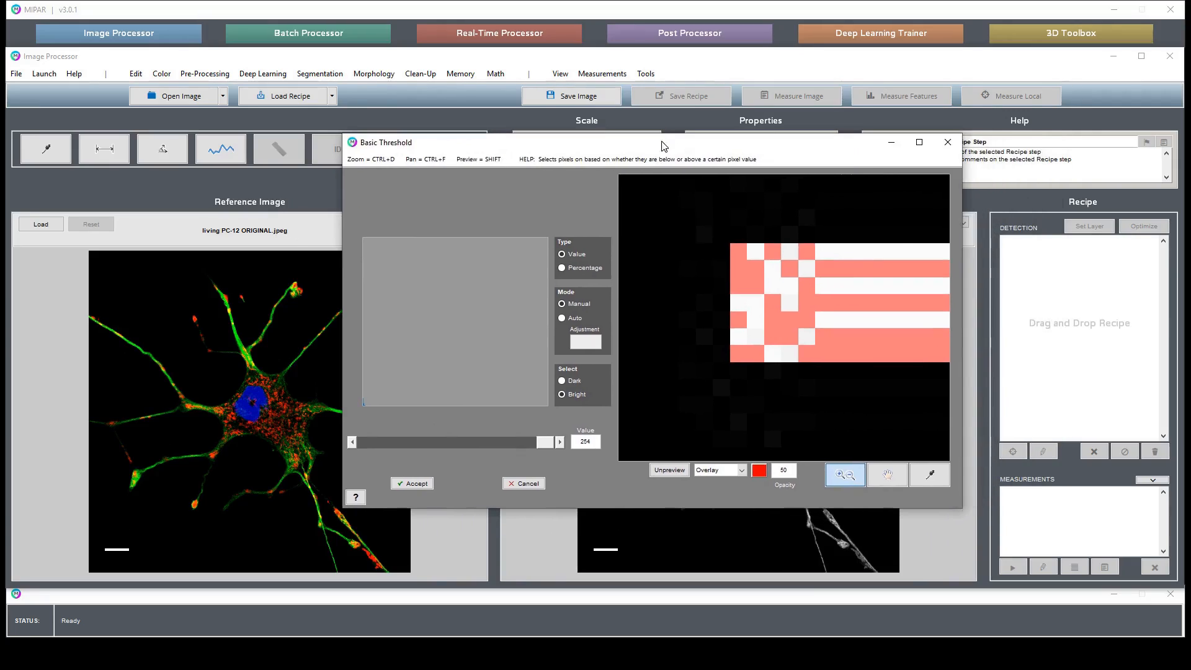
pyautogui.doubleClick(811, 340)
pyautogui.moveTo(696, 421); pyautogui.dragTo(581, 446)
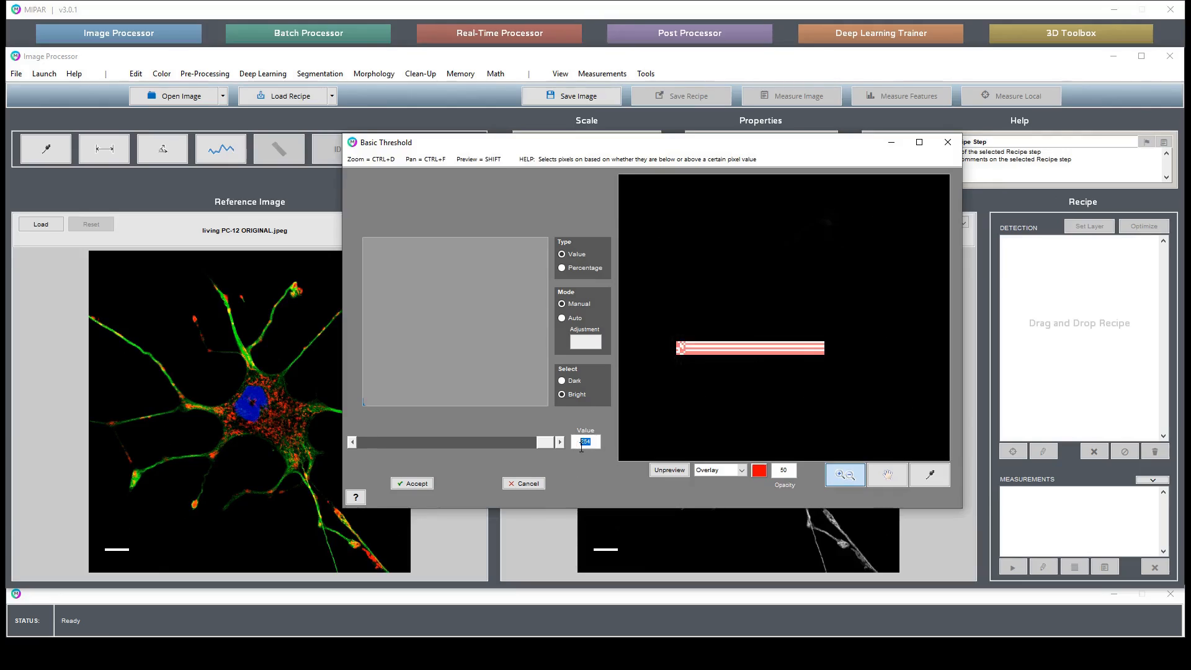
pyautogui.write('250')
pyautogui.press('Return')
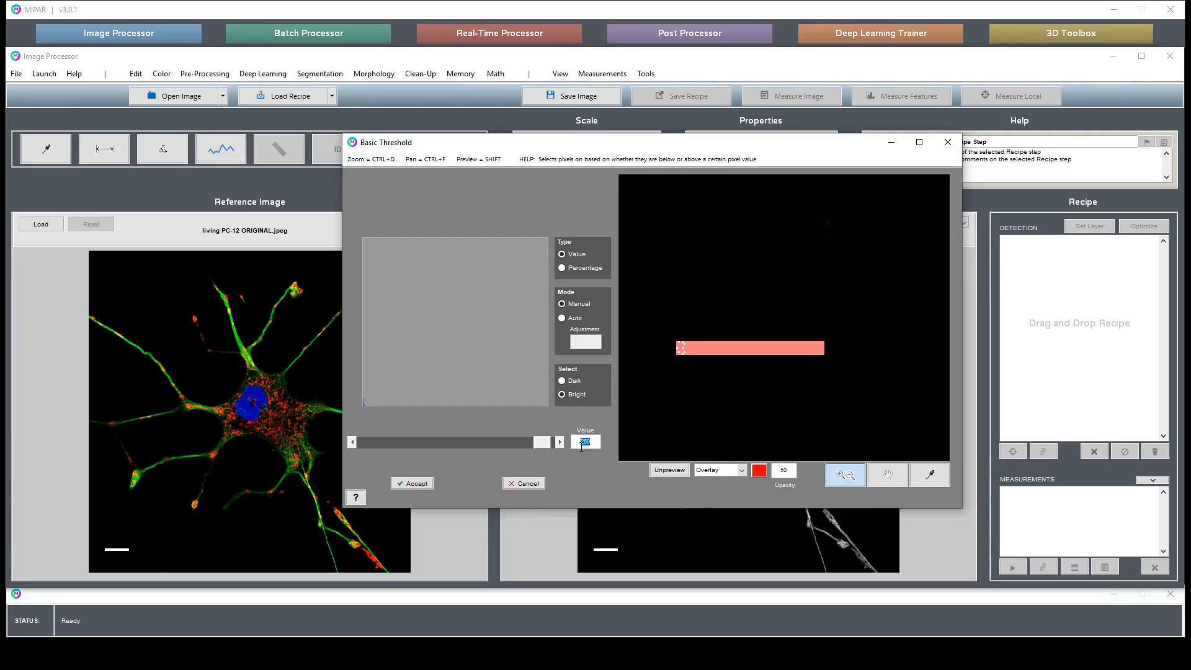
pyautogui.write('245')
pyautogui.press('Return')
pyautogui.write('240')
pyautogui.press('Return')
# Check the neuron for unwanted selection, accept the Basic Threshold and set the result as the companion image
pyautogui.doubleClick(683, 333)
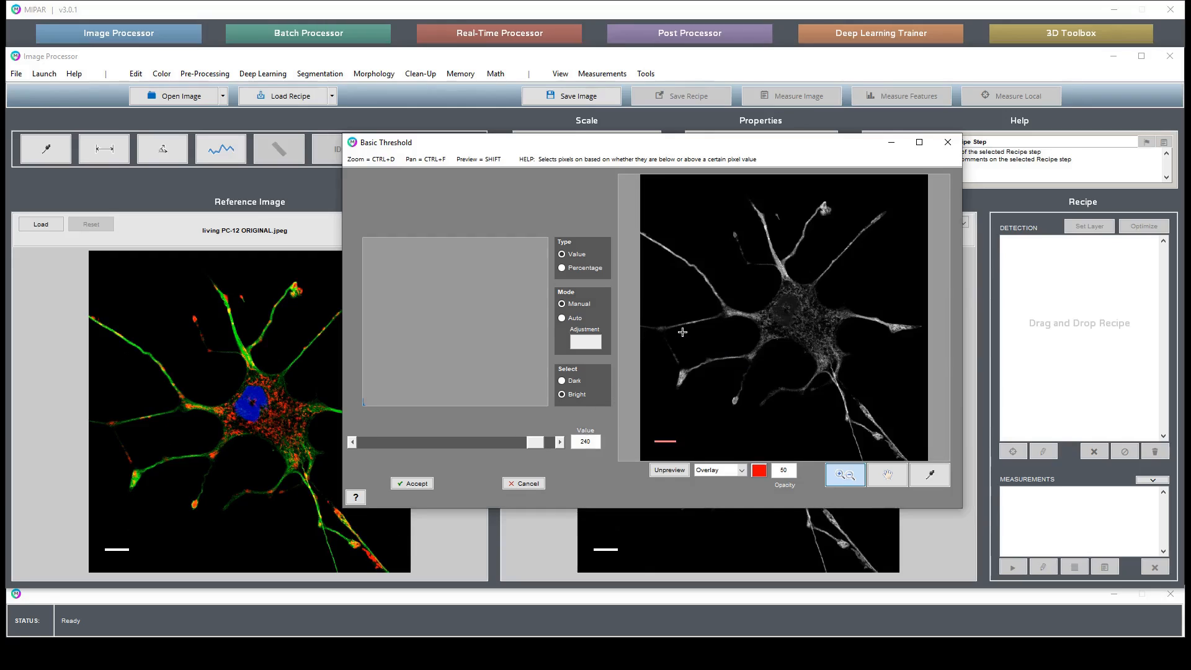
pyautogui.moveTo(650, 231); pyautogui.dragTo(862, 393)
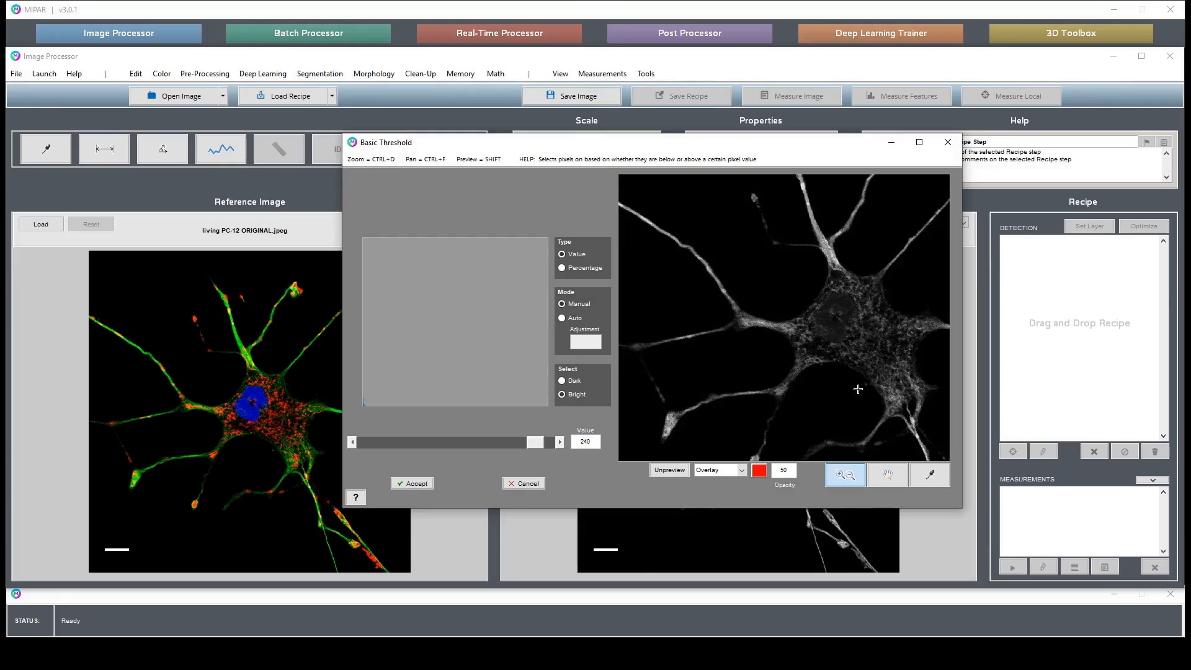
pyautogui.hotkey('ctrl', 'f')
pyautogui.moveTo(882, 248); pyautogui.dragTo(1043, 513)
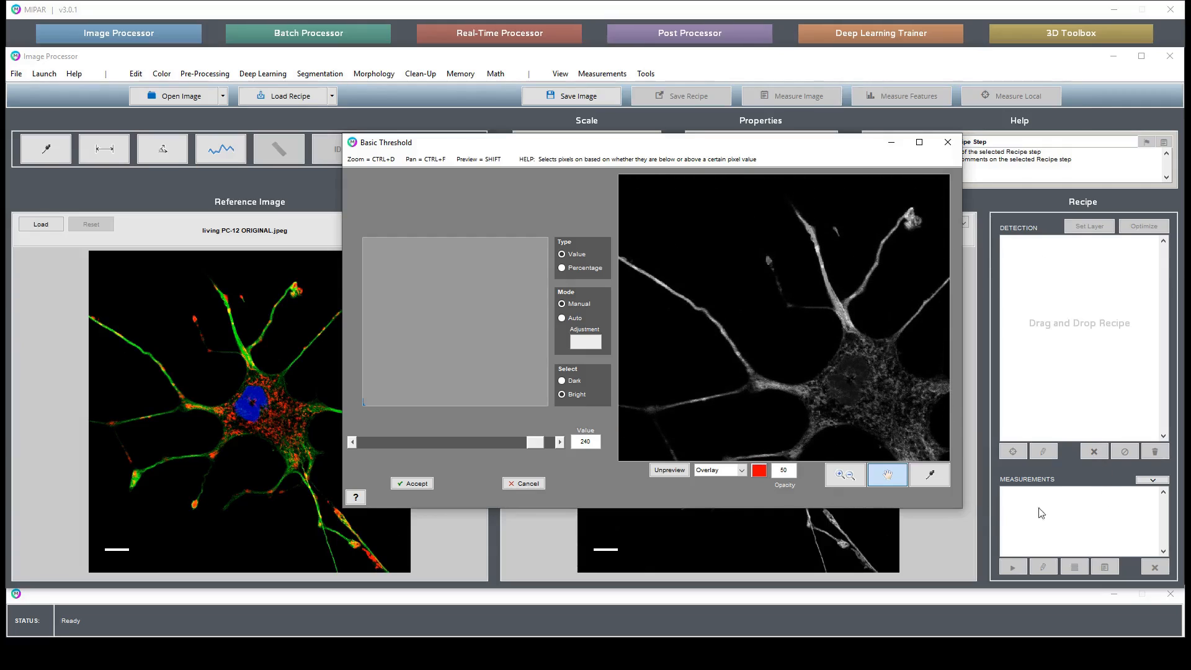
pyautogui.click(401, 485)
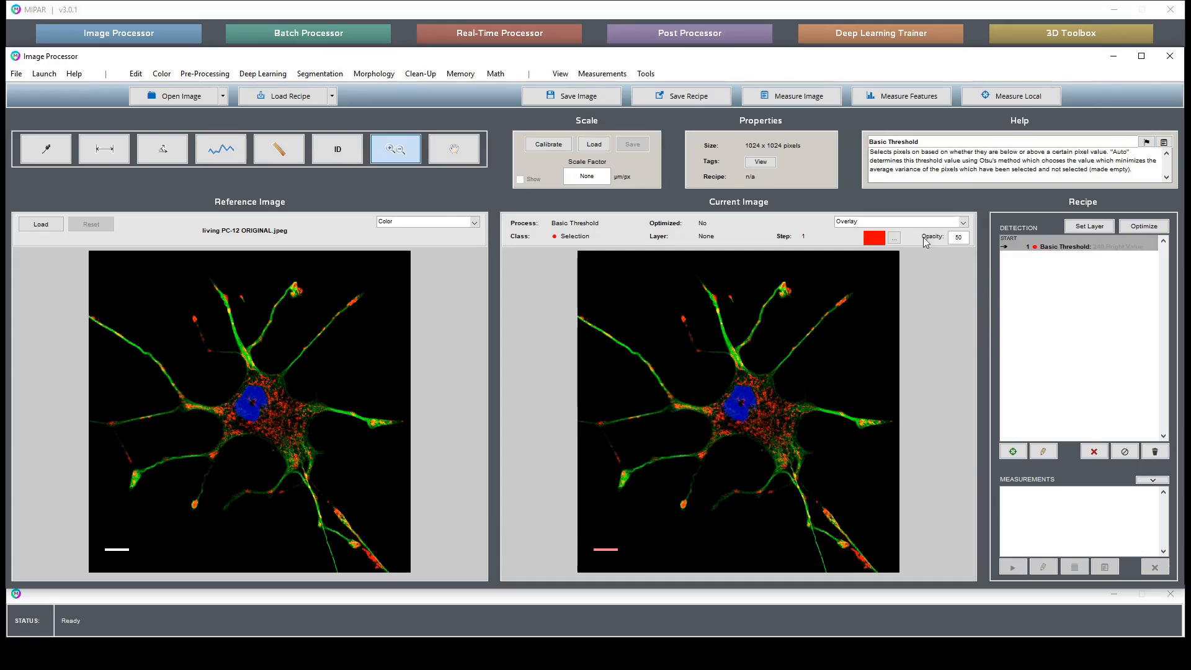
pyautogui.click(466, 76)
pyautogui.click(471, 90)
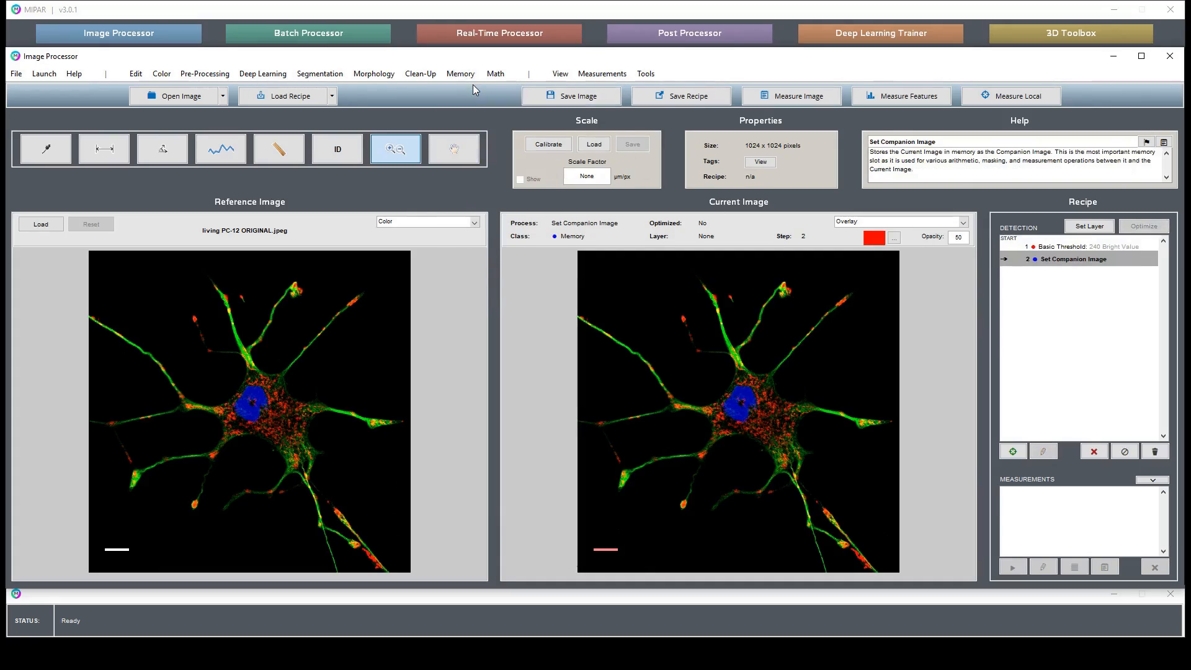
# Change the overlay colour of the current image's selection to magenta
pyautogui.moveTo(684, 374); pyautogui.dragTo(762, 427)
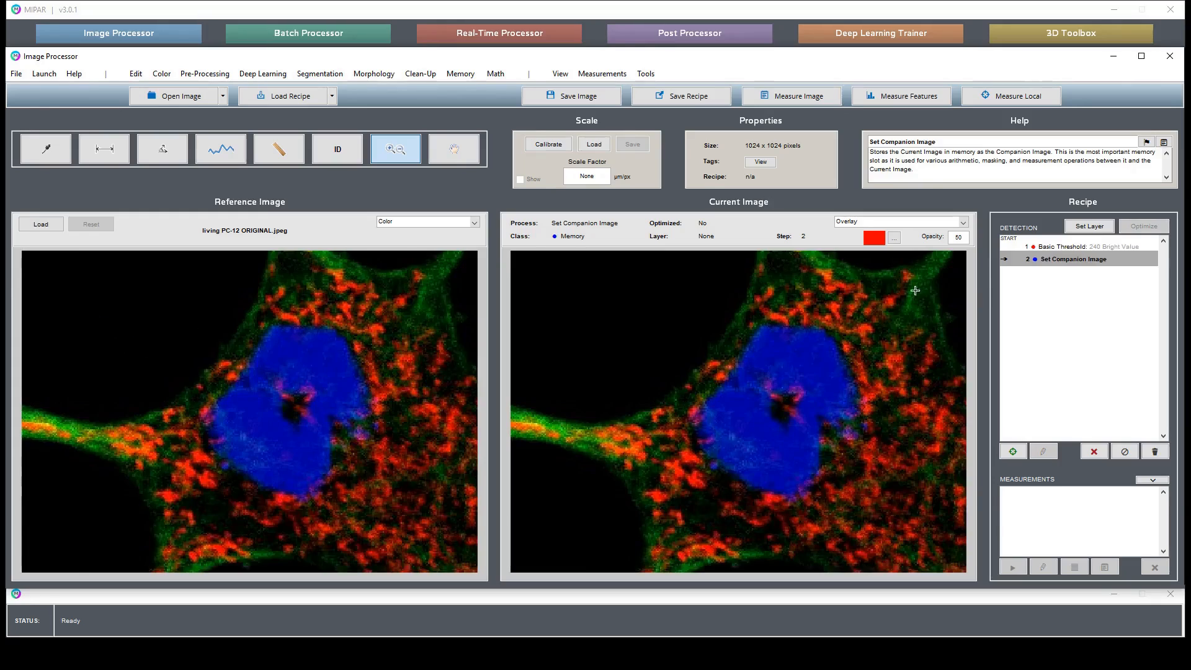
pyautogui.doubleClick(774, 449)
pyautogui.click(893, 238)
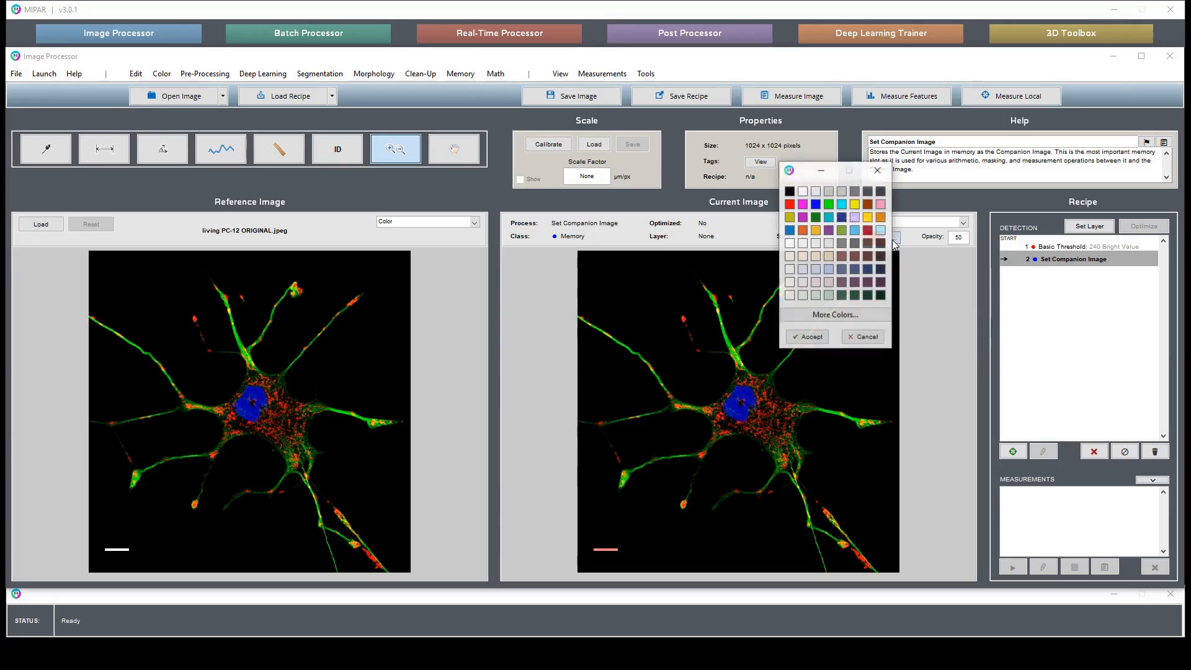
pyautogui.click(808, 337)
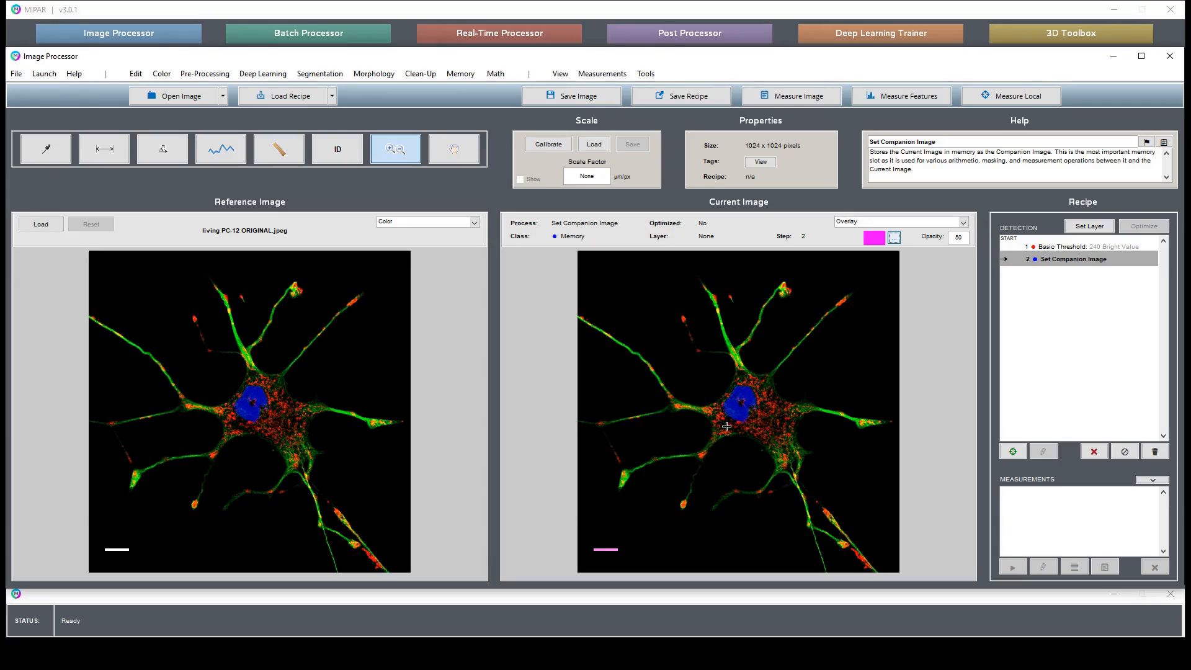
# Add a Channel Operation that extracts the green channel, using the expression g
pyautogui.moveTo(711, 376); pyautogui.dragTo(801, 449)
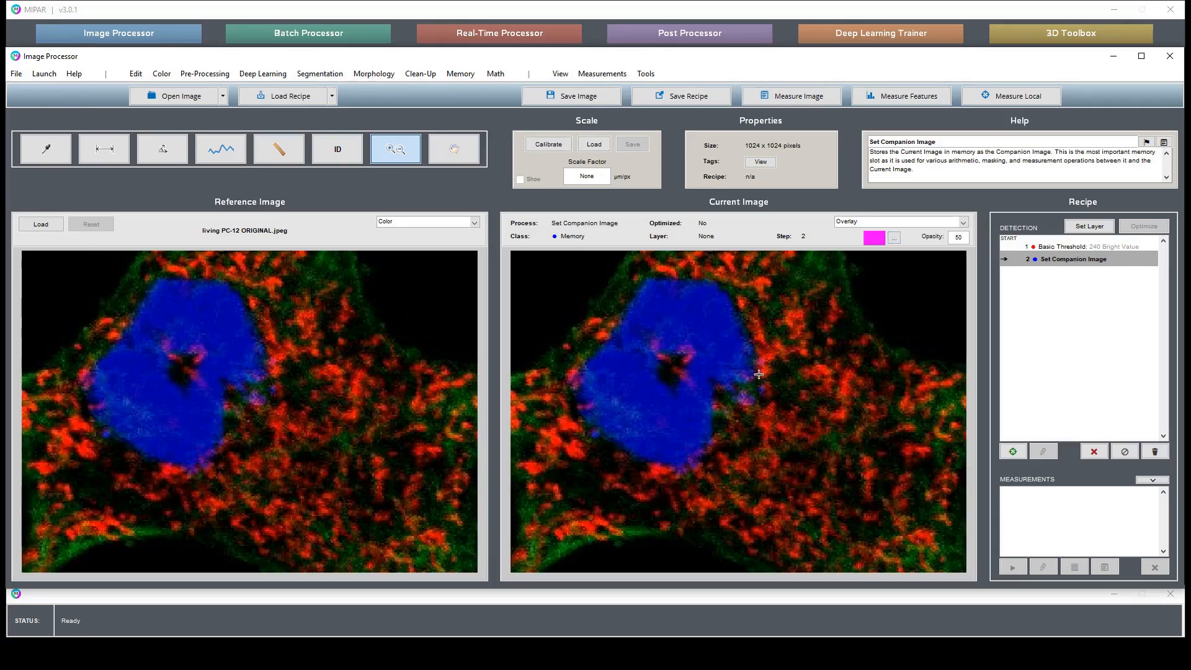
pyautogui.doubleClick(871, 389)
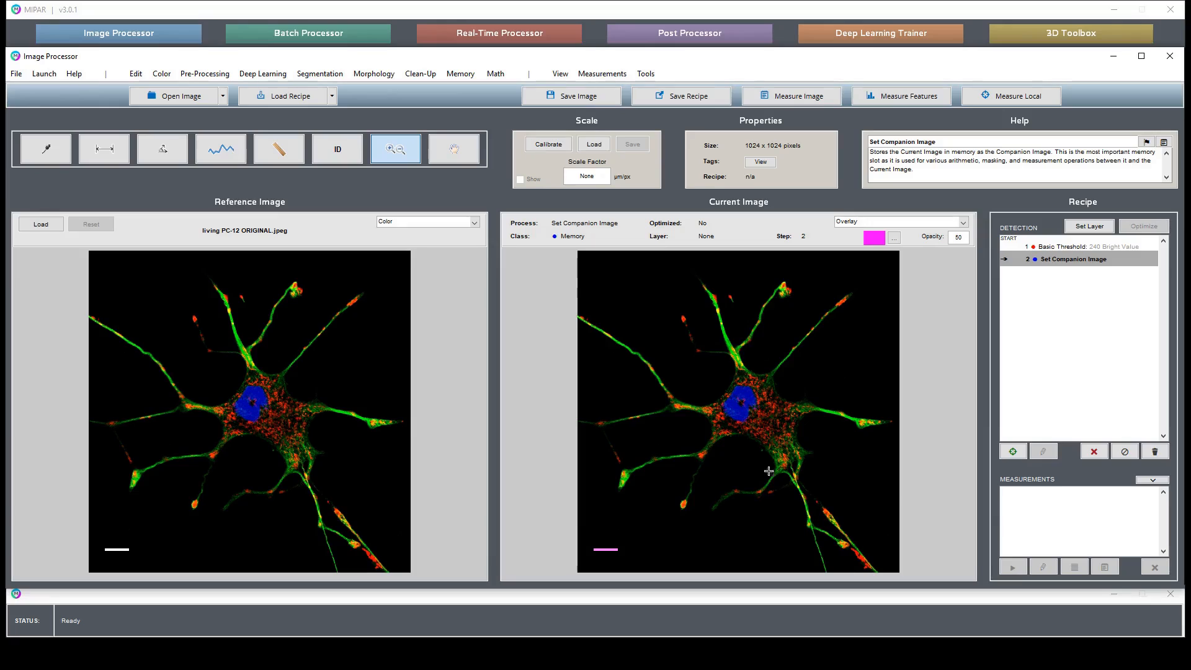
pyautogui.moveTo(683, 352); pyautogui.dragTo(829, 471)
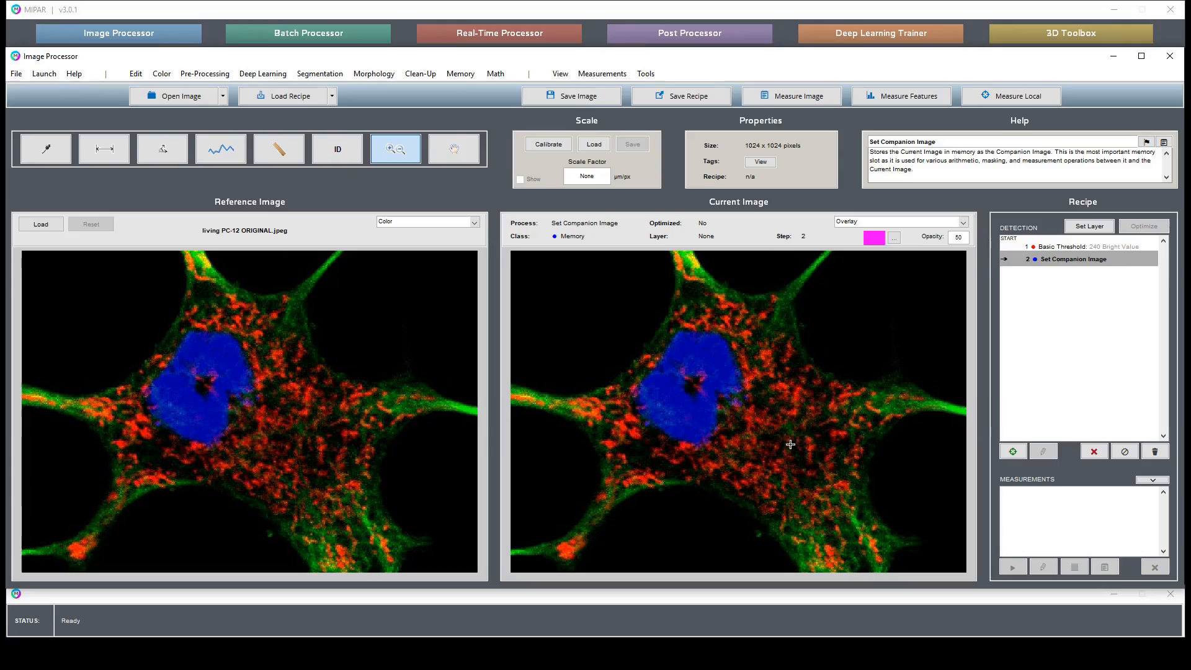
pyautogui.doubleClick(812, 471)
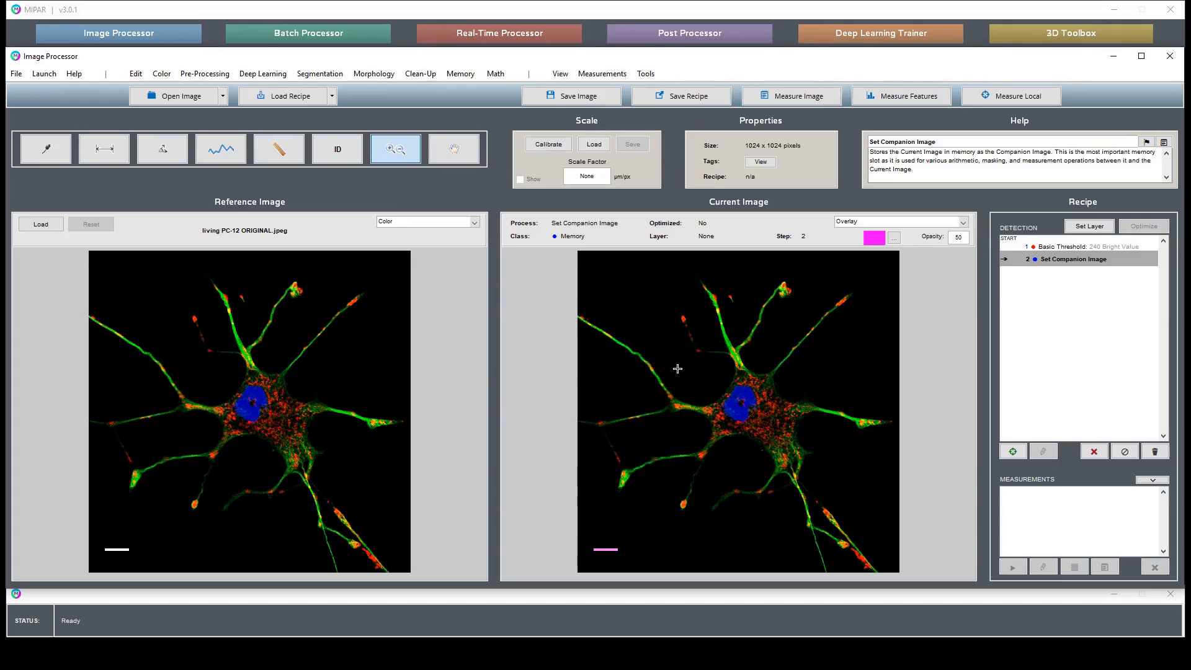
pyautogui.click(207, 76)
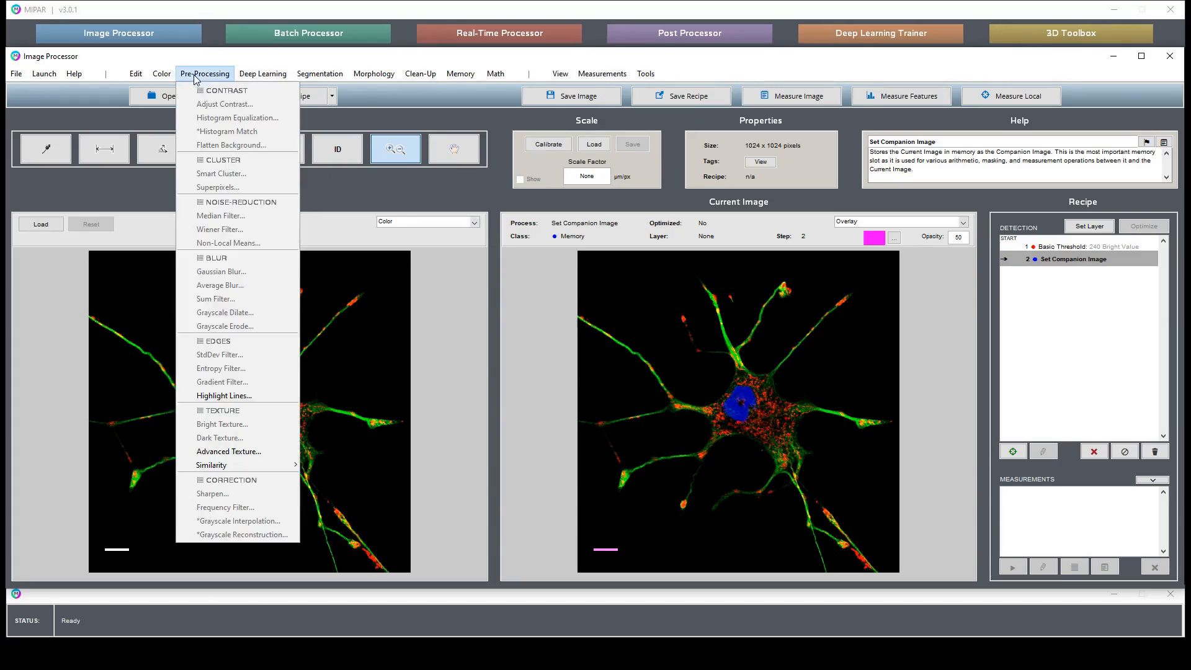
pyautogui.moveTo(163, 74)
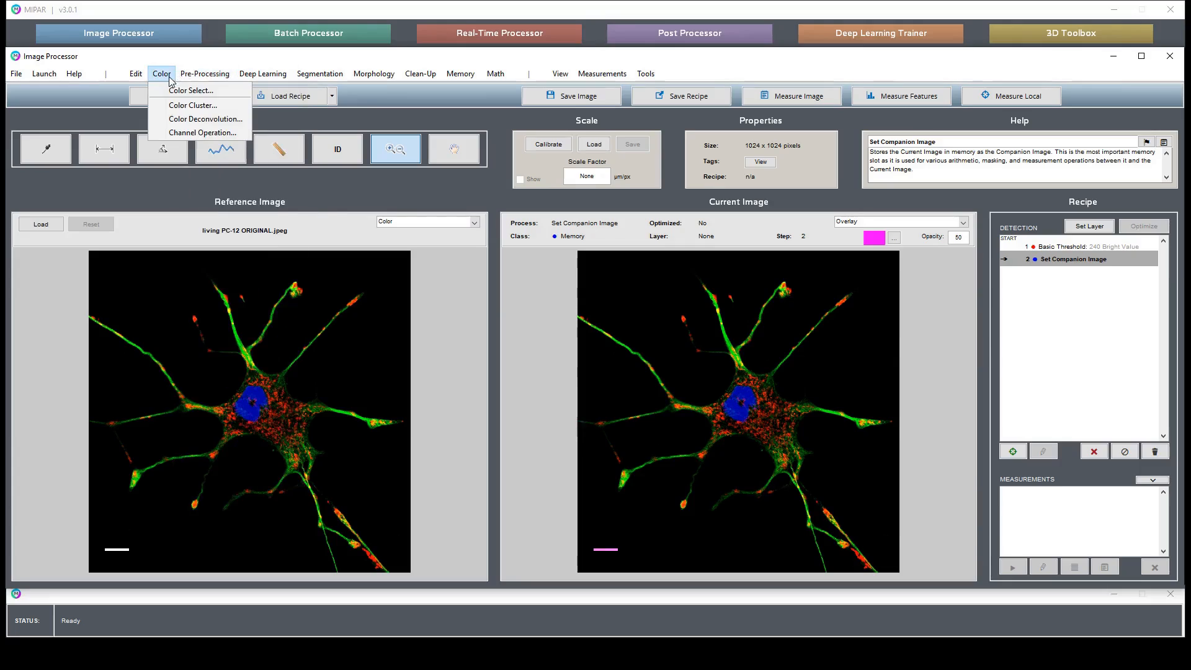
pyautogui.click(186, 133)
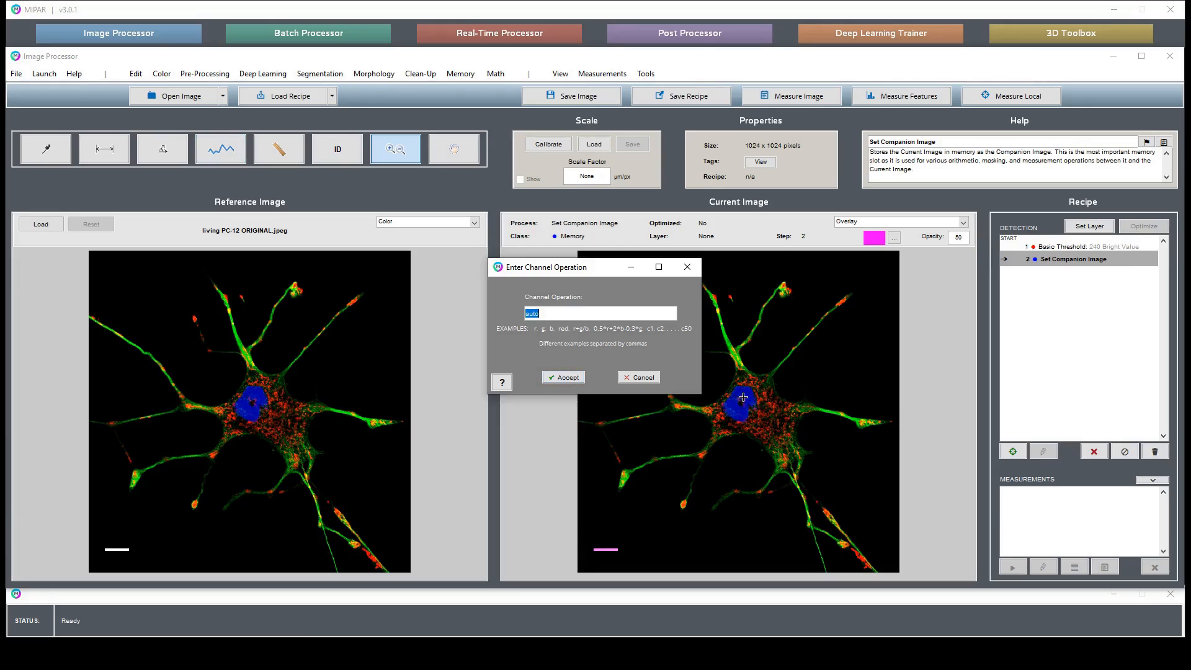
pyautogui.write('g')
pyautogui.press('Return')
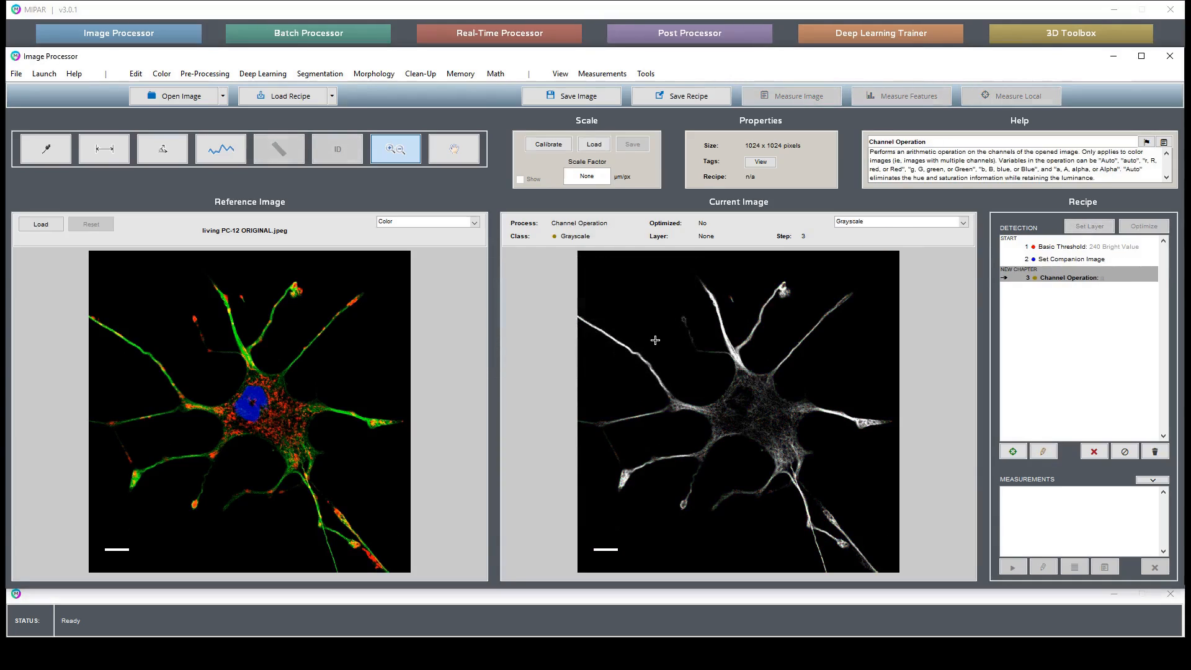
# Edit the Channel Operation recipe step to combine the green and blue channels with the expression g+b
pyautogui.moveTo(644, 340); pyautogui.dragTo(892, 506)
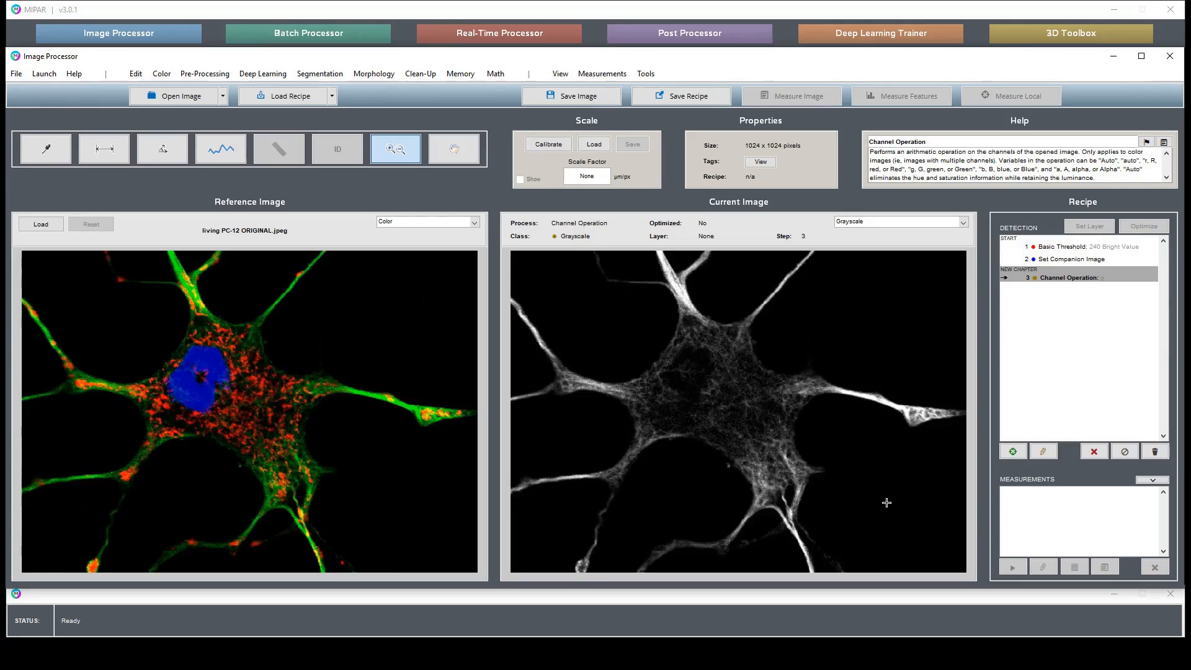
pyautogui.rightClick(1066, 279)
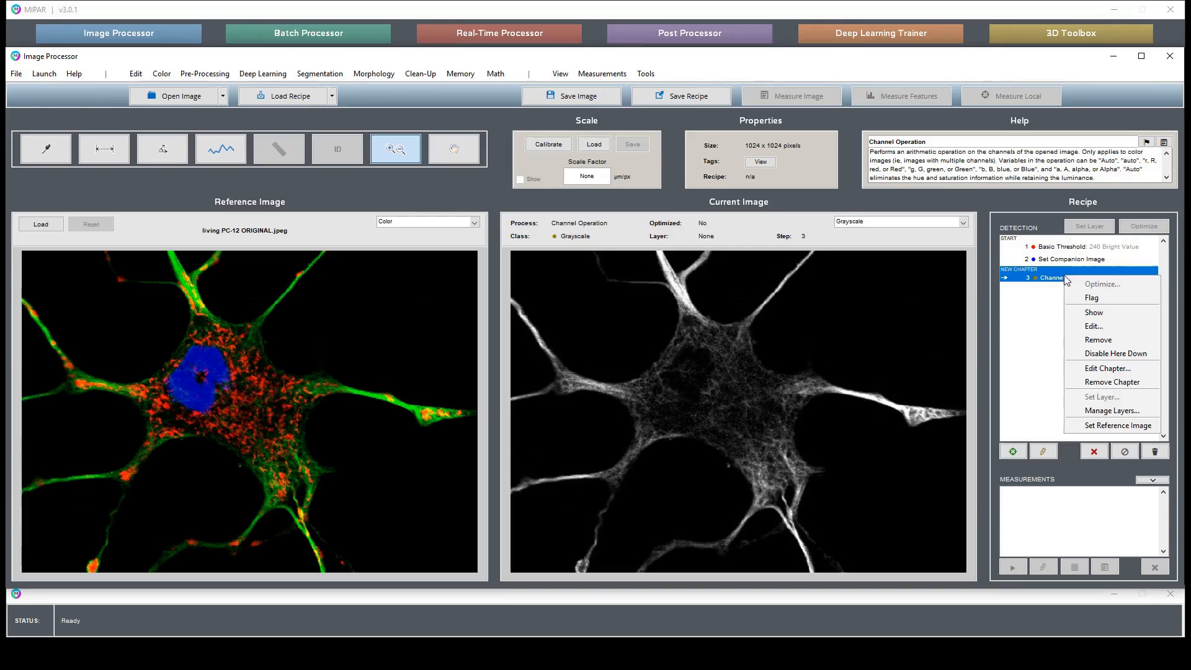
pyautogui.click(1100, 327)
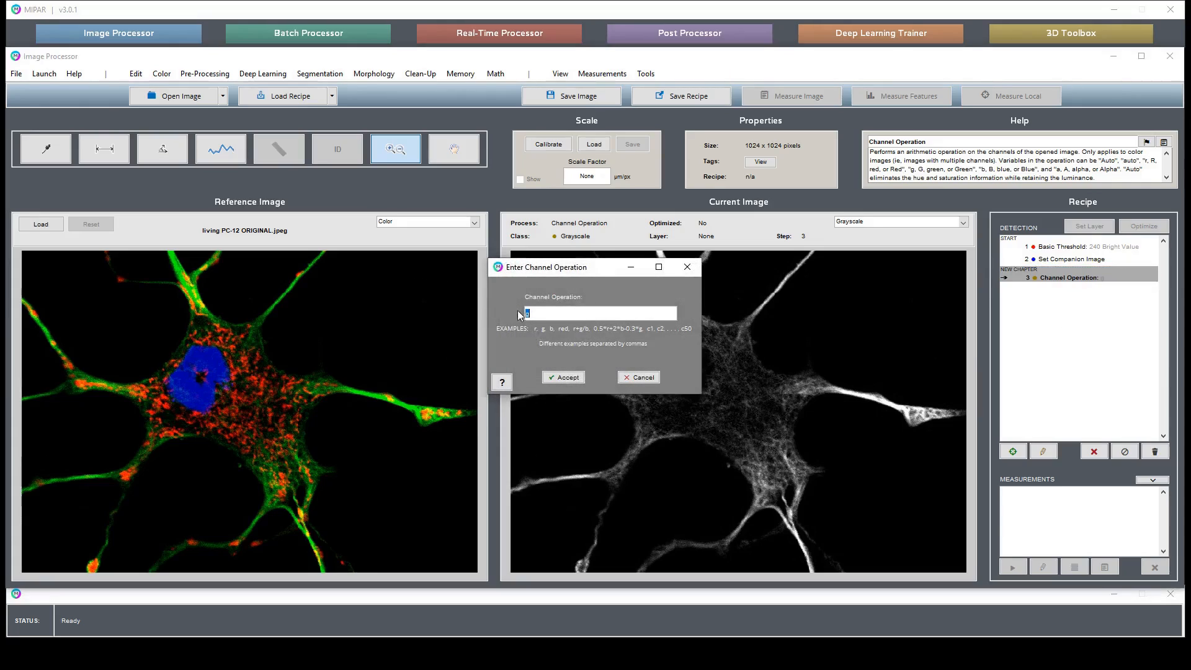
pyautogui.write('r+b')
pyautogui.press('Return')
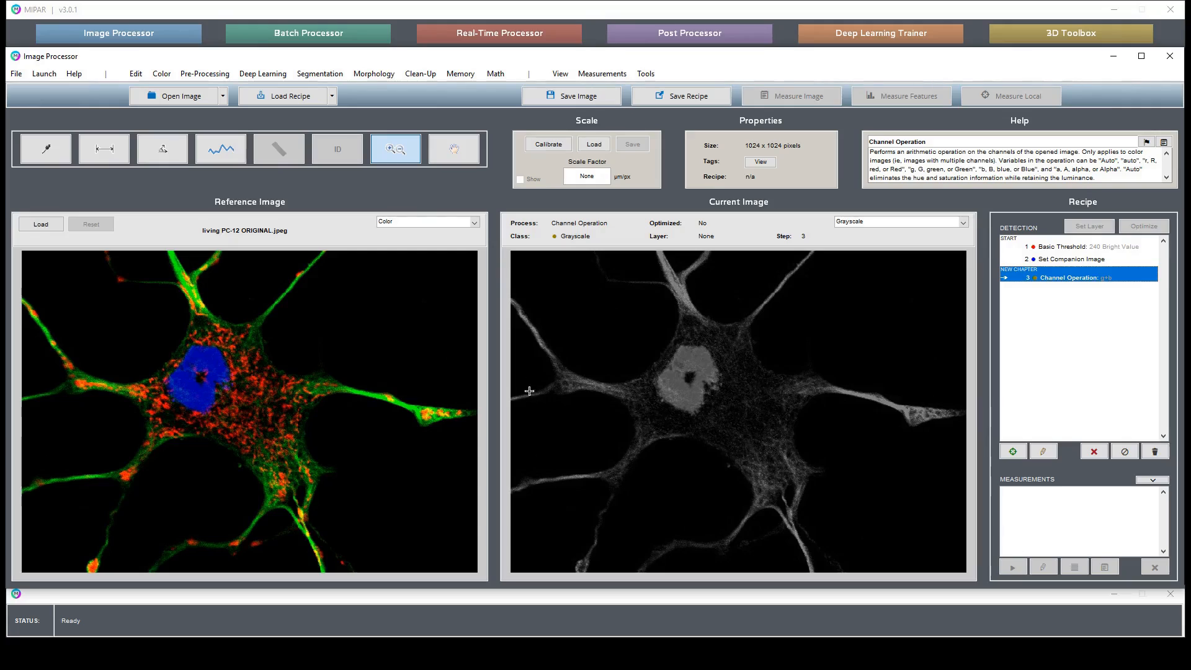
pyautogui.doubleClick(764, 361)
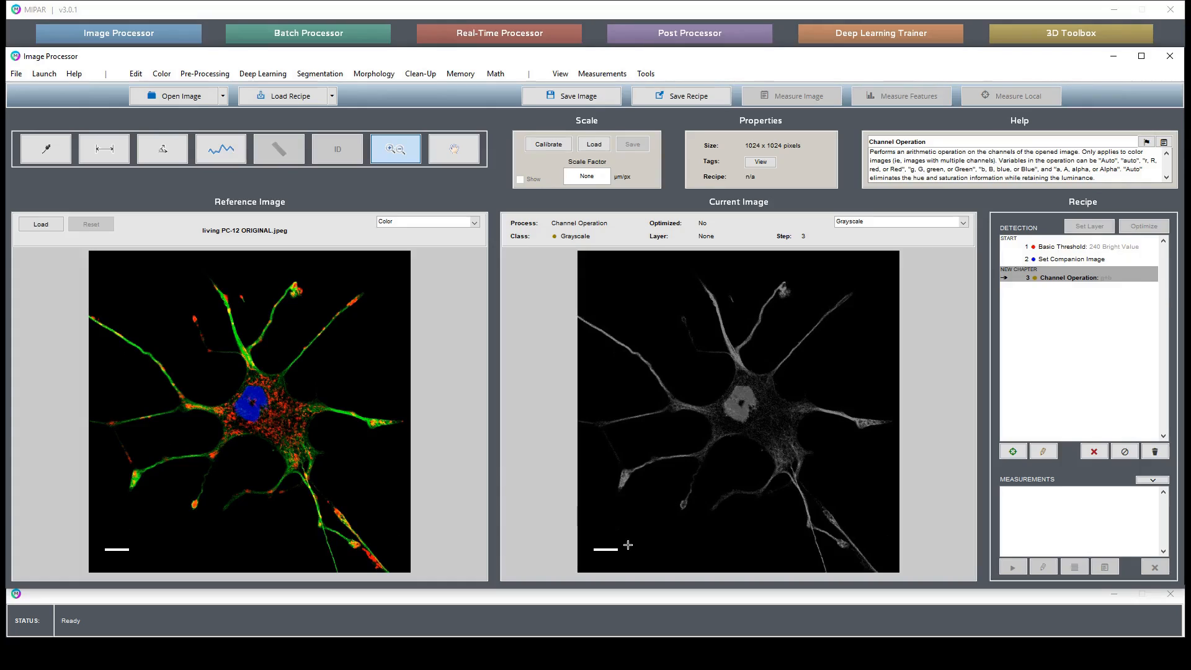
# Examine the scale bar and the nucleus region in the combined green and blue image against the reference image
pyautogui.moveTo(623, 544); pyautogui.dragTo(587, 557)
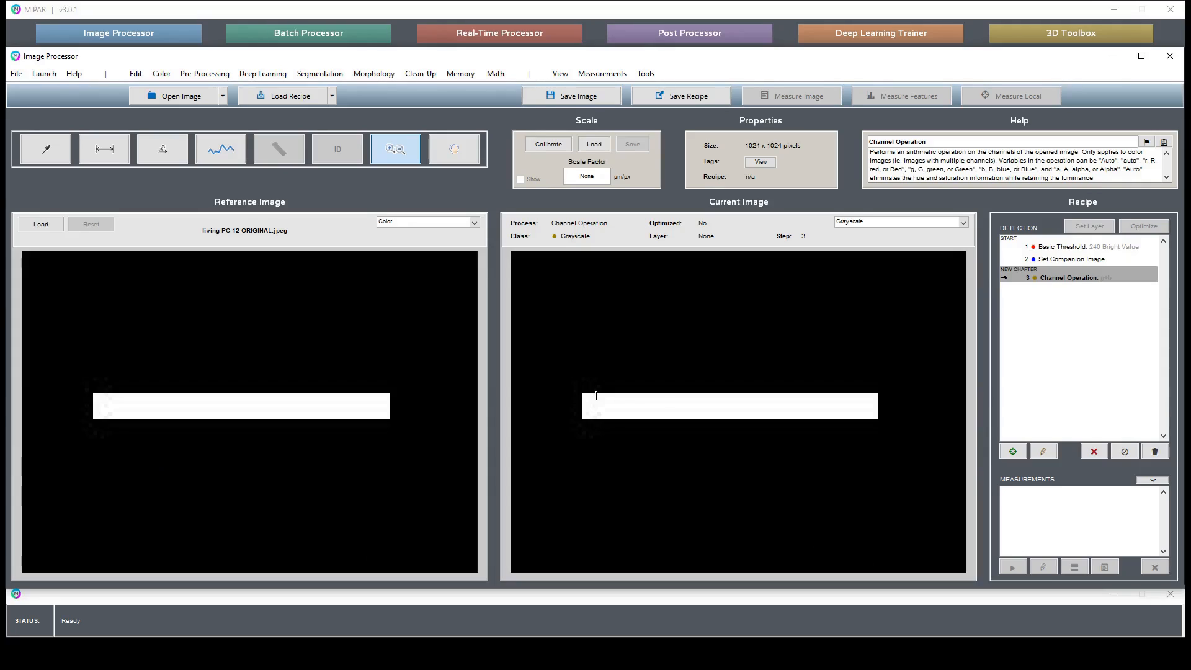
pyautogui.doubleClick(747, 340)
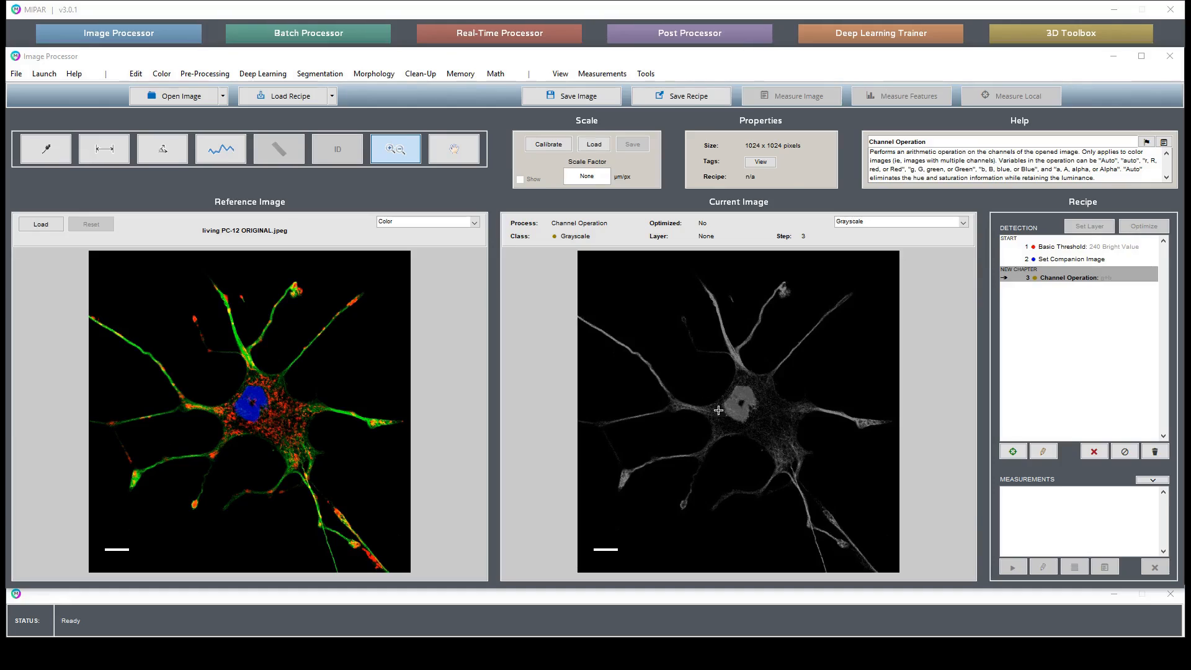
pyautogui.moveTo(684, 381); pyautogui.dragTo(776, 458)
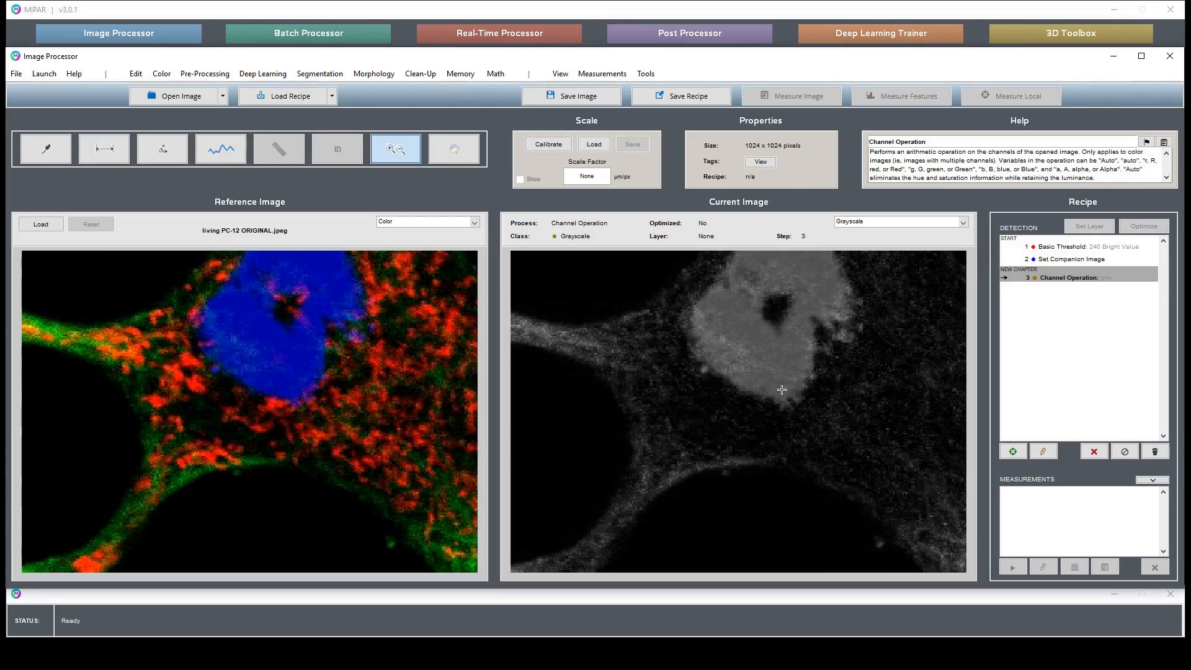
pyautogui.doubleClick(771, 393)
pyautogui.moveTo(628, 541); pyautogui.dragTo(586, 561)
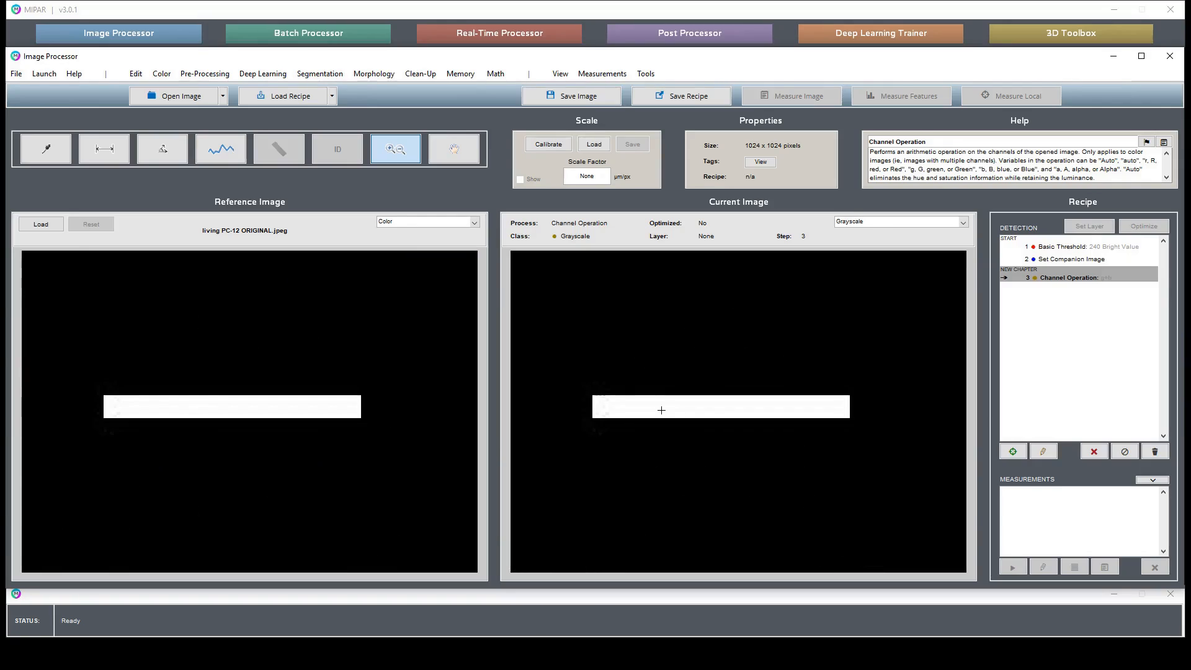
pyautogui.doubleClick(721, 363)
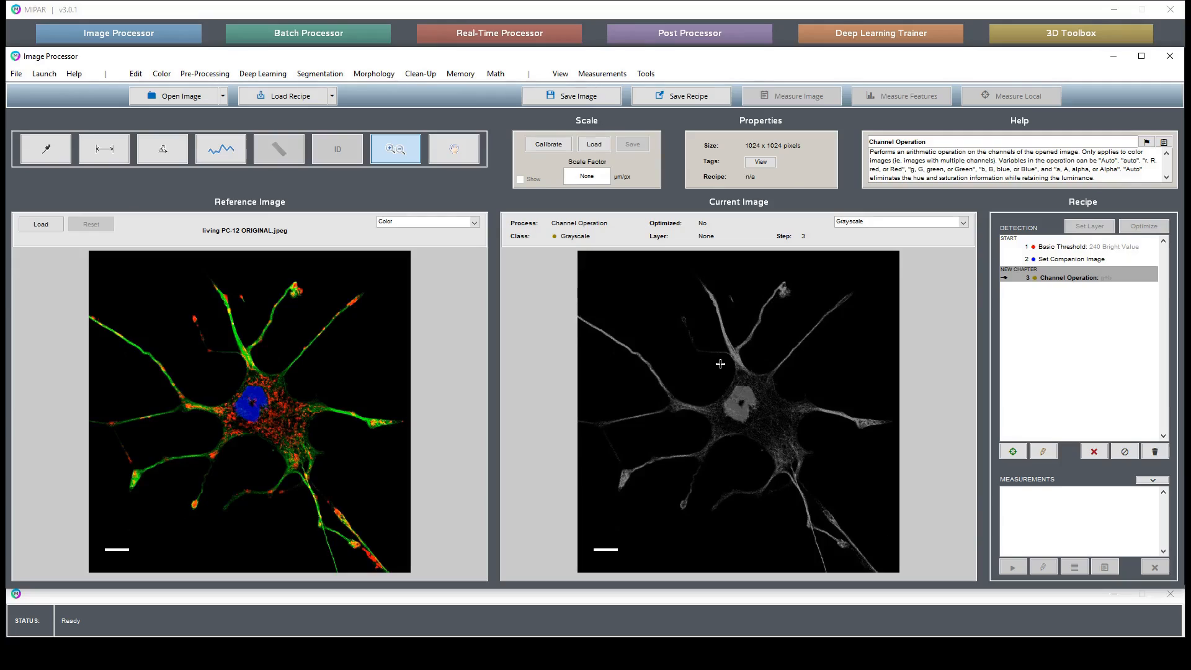
pyautogui.click(205, 73)
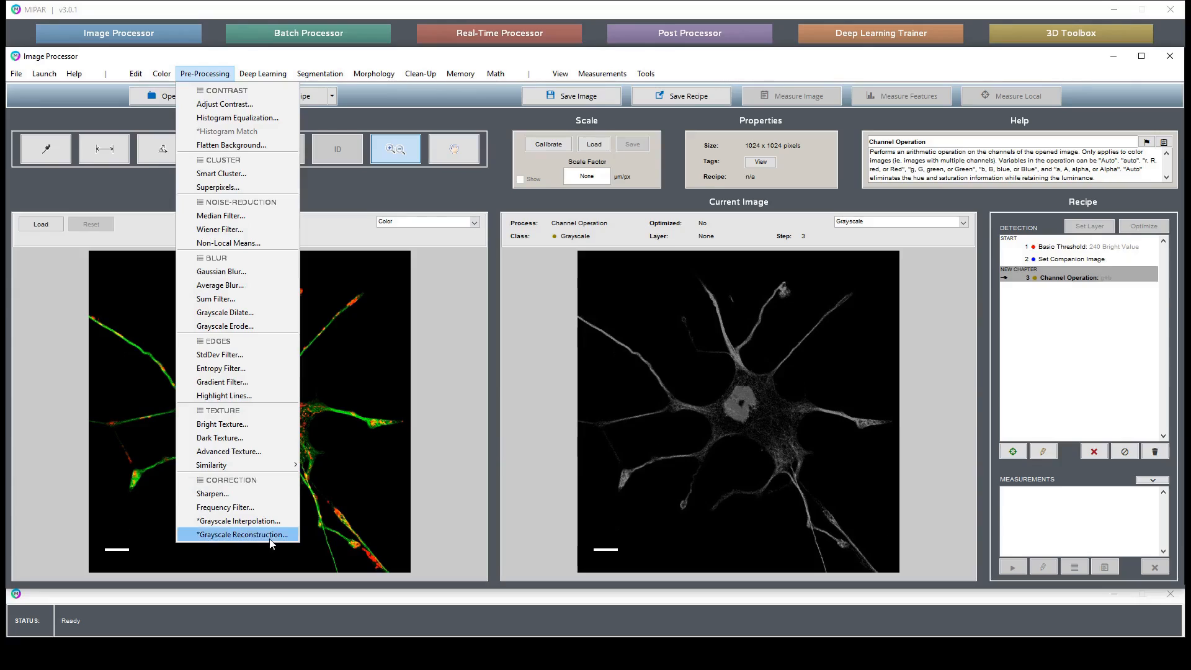
pyautogui.click(695, 471)
pyautogui.scroll(3, 695, 472)
pyautogui.doubleClick(695, 472)
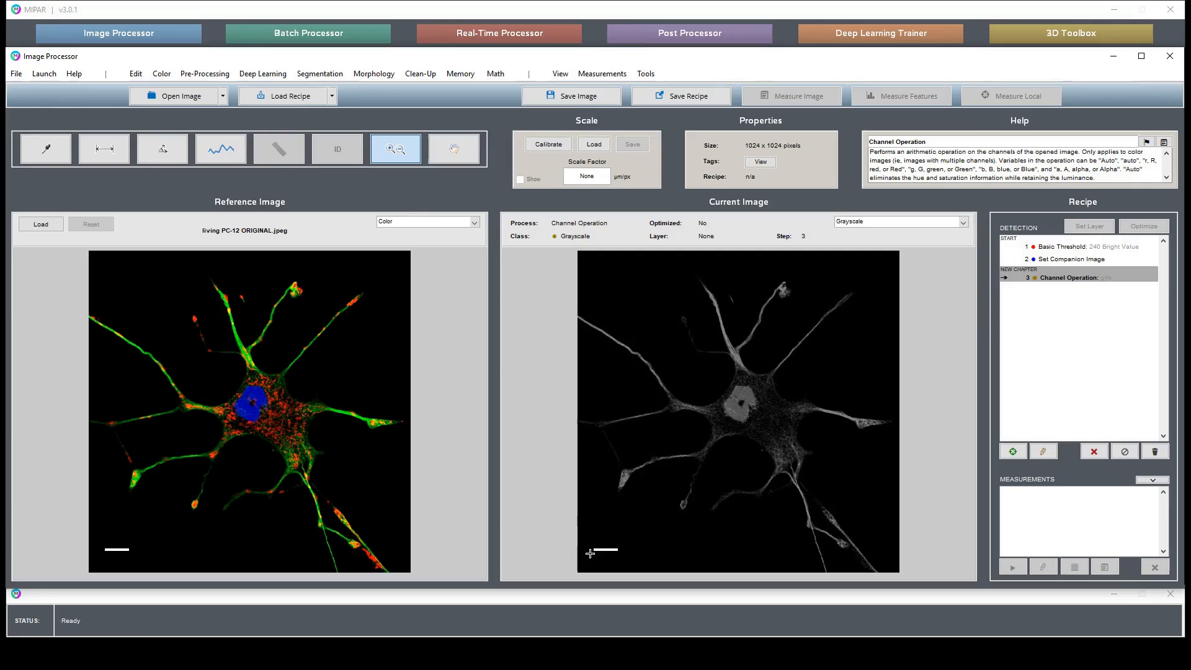
# Change the Channel Operation recipe step's expression to g and set the resulting green channel as the companion image
pyautogui.doubleClick(1071, 279)
pyautogui.write('g')
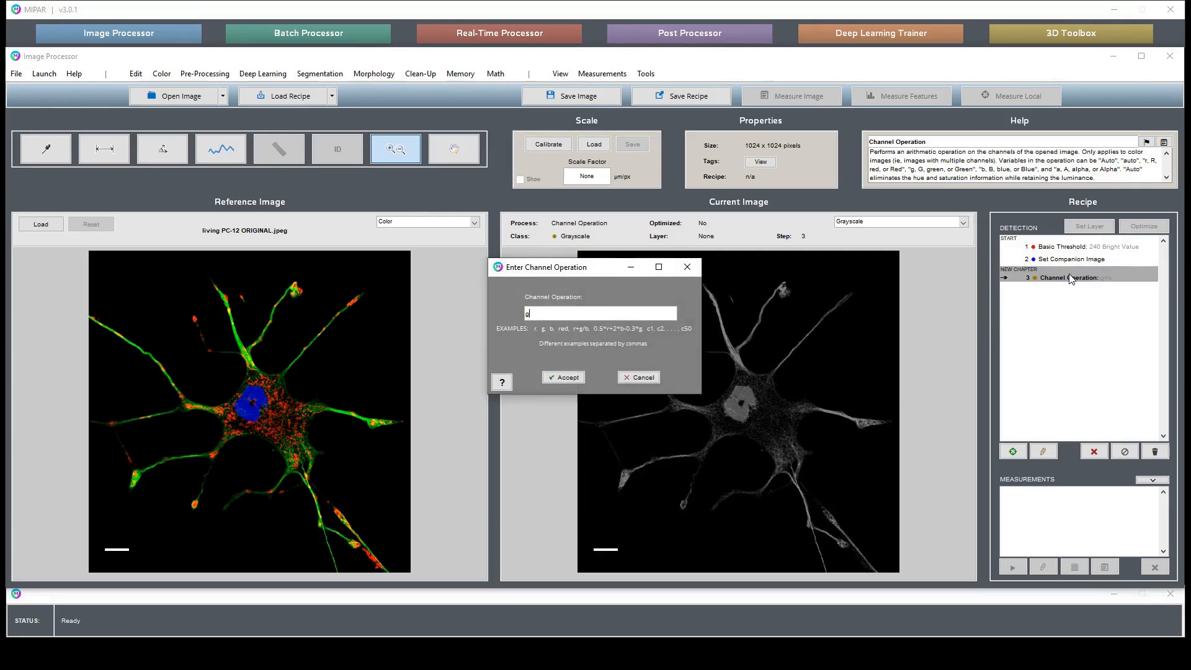
pyautogui.press('Return')
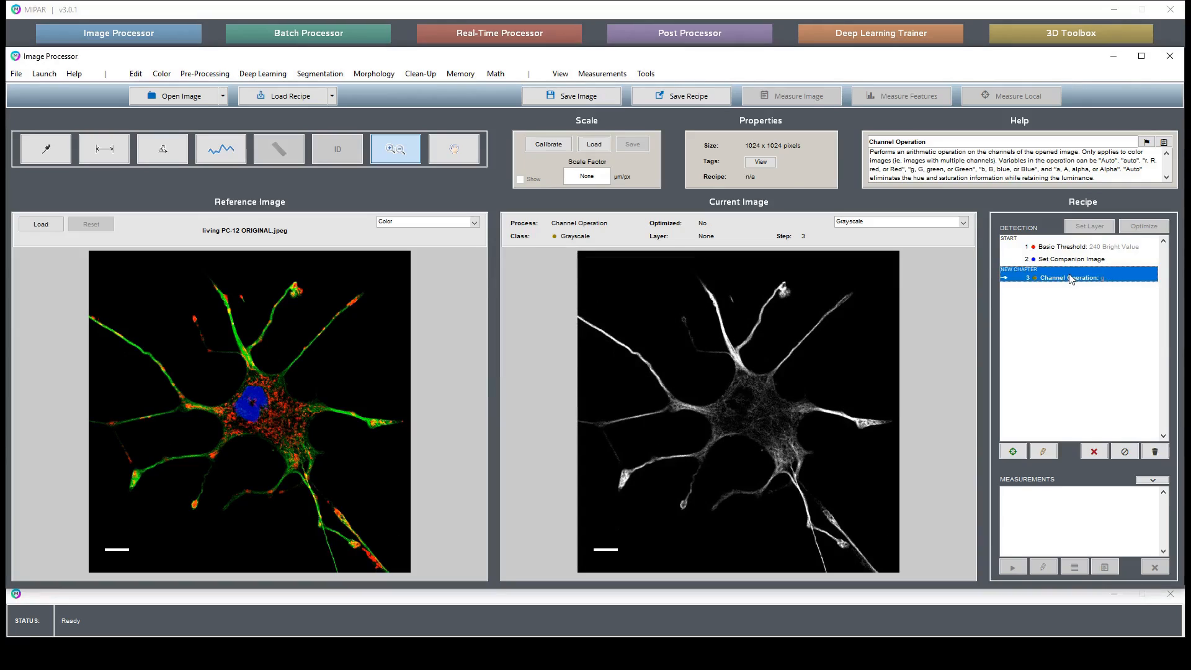
pyautogui.click(499, 76)
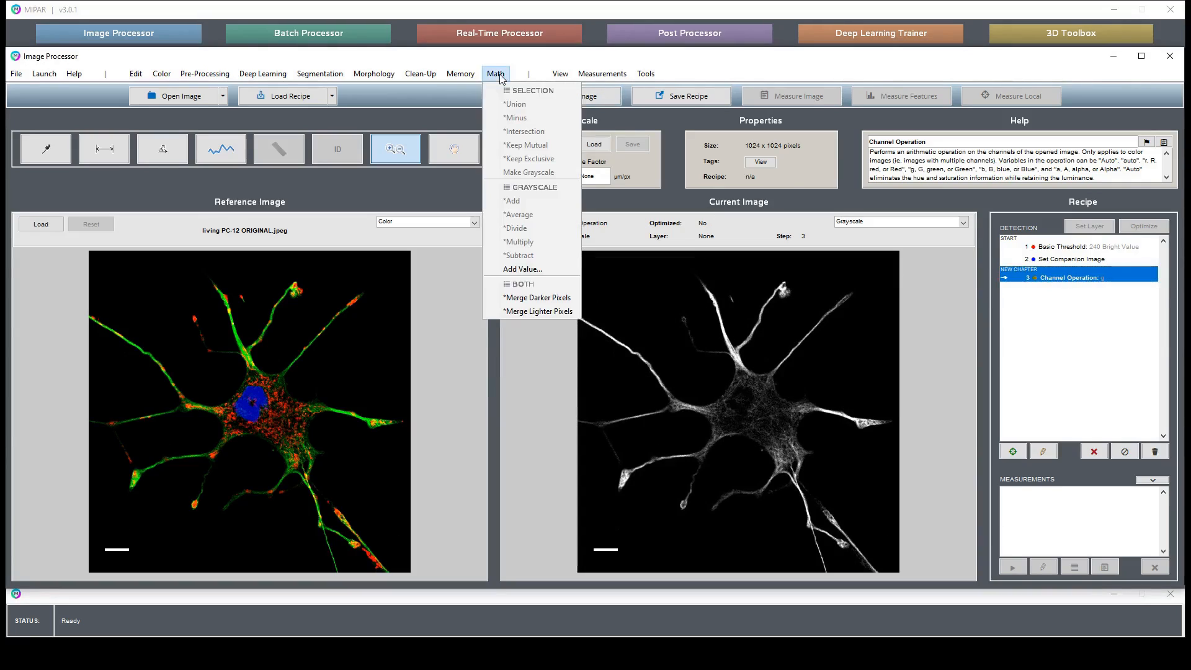
pyautogui.moveTo(460, 75)
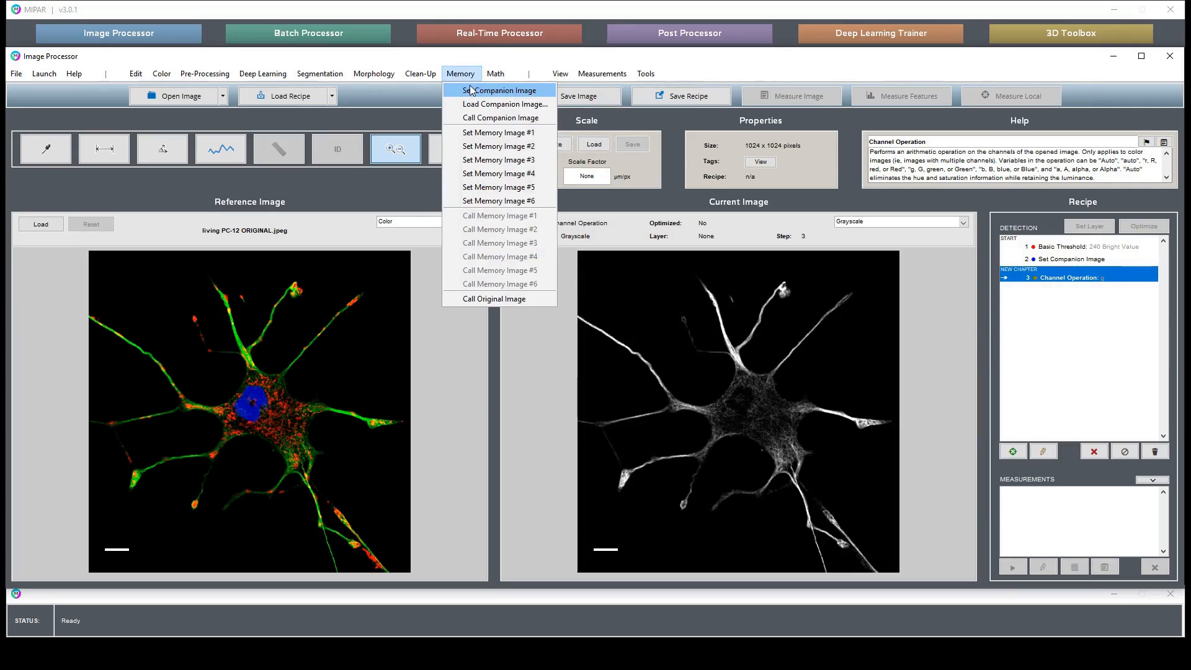
pyautogui.click(473, 92)
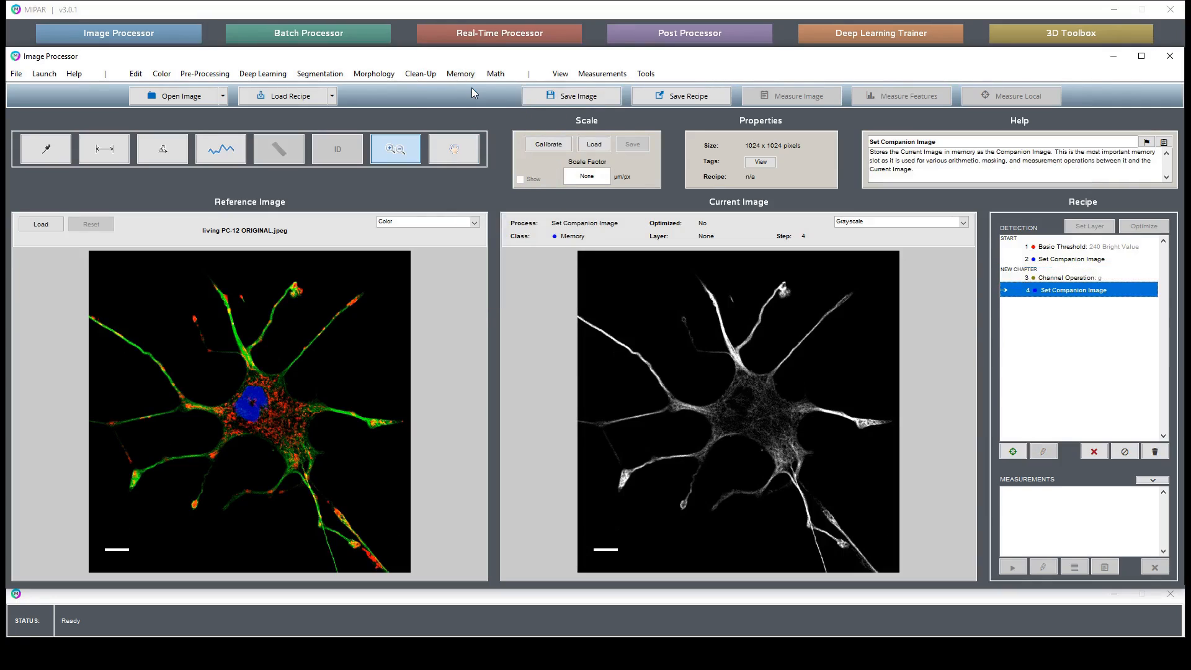
pyautogui.click(494, 81)
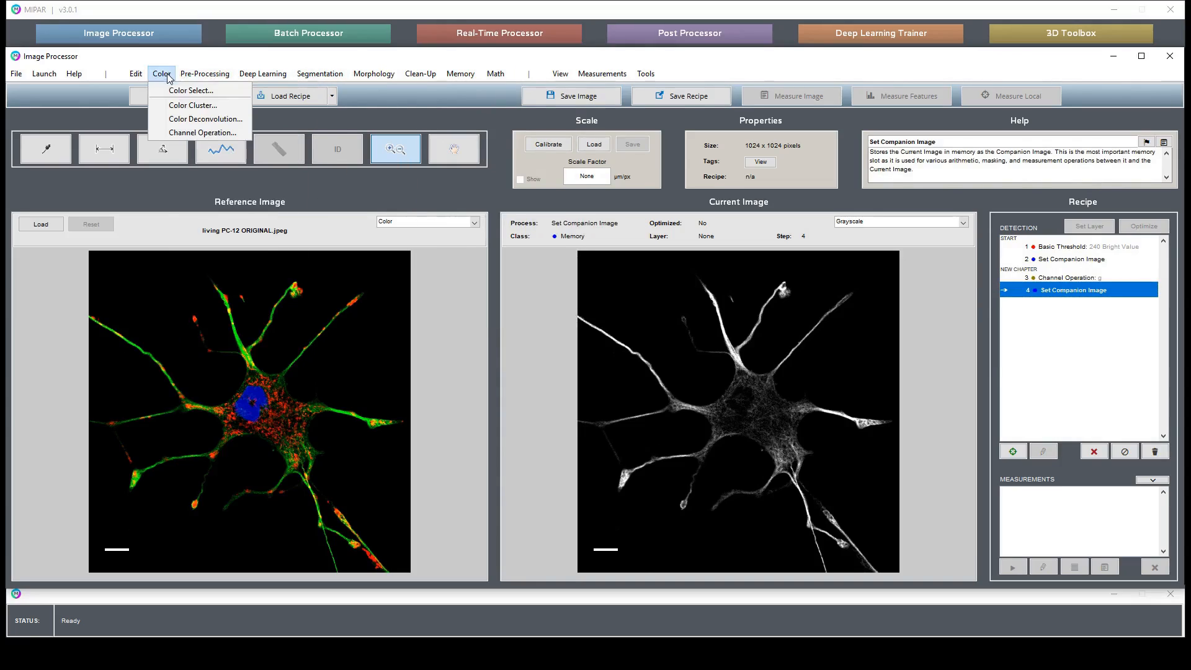
pyautogui.click(171, 91)
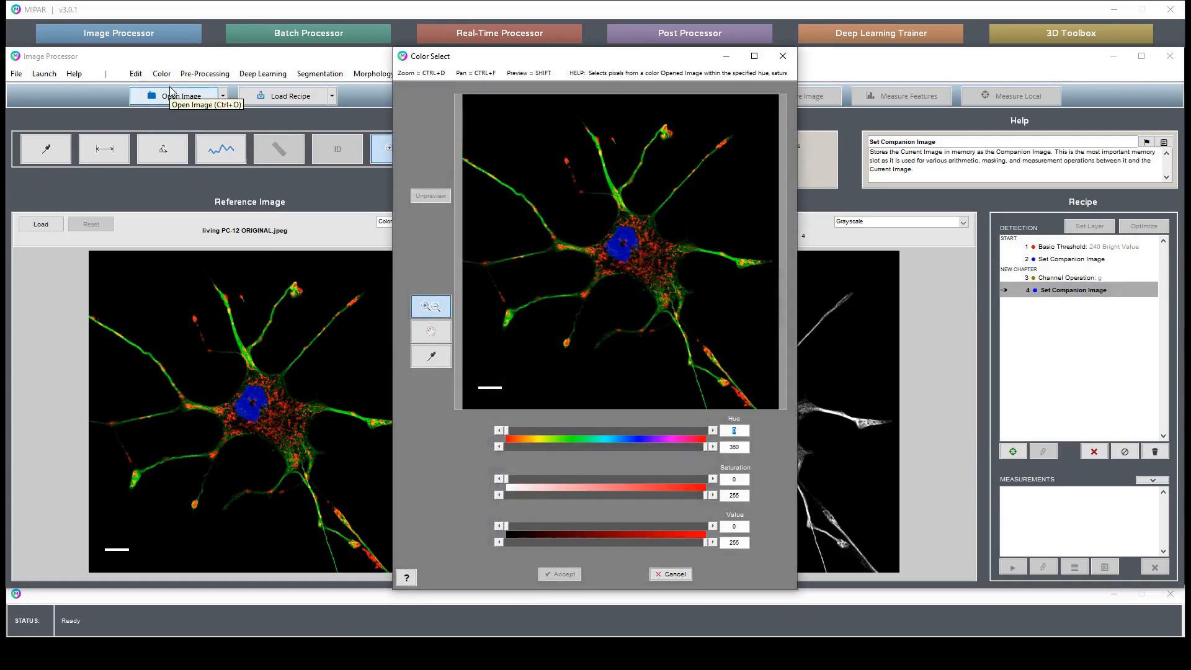
pyautogui.press('Escape')
# Add a Channel Operation that extracts the blue channel, using the expression b
pyautogui.click(161, 74)
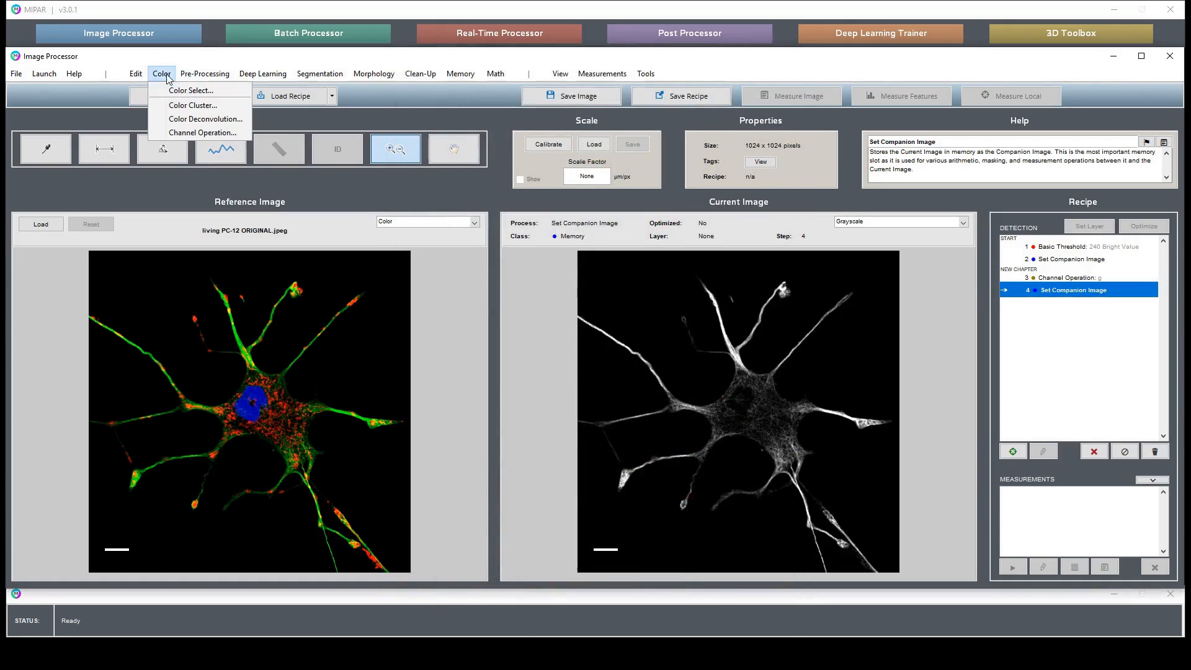
pyautogui.click(196, 137)
pyautogui.write('b')
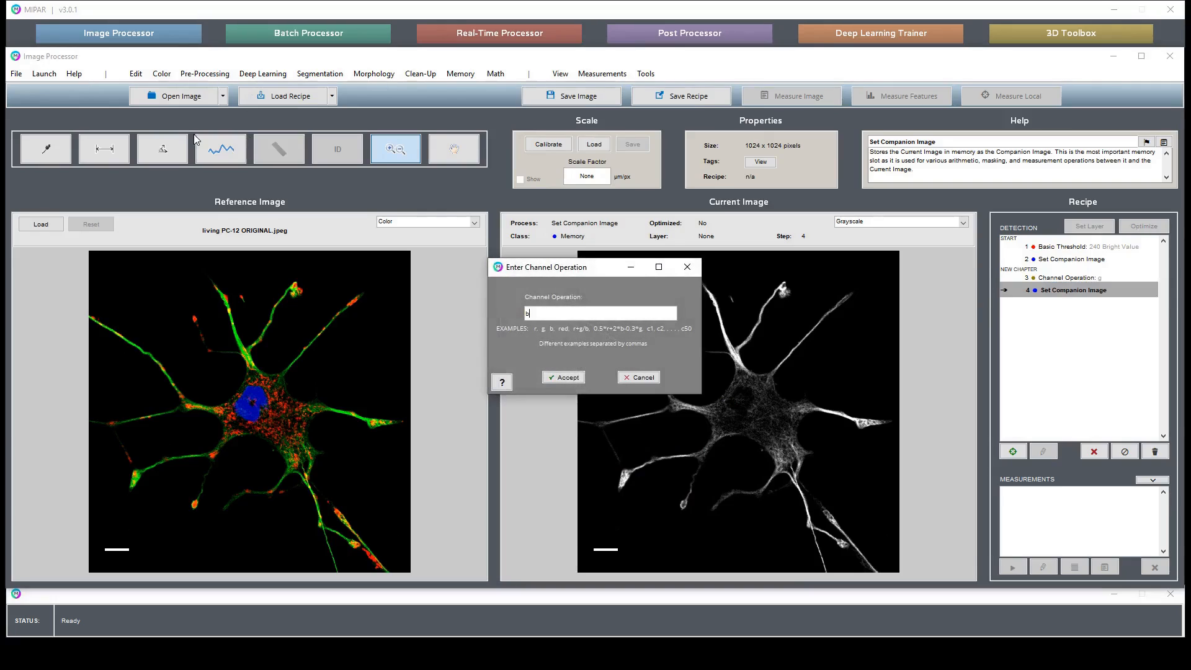
pyautogui.press('Return')
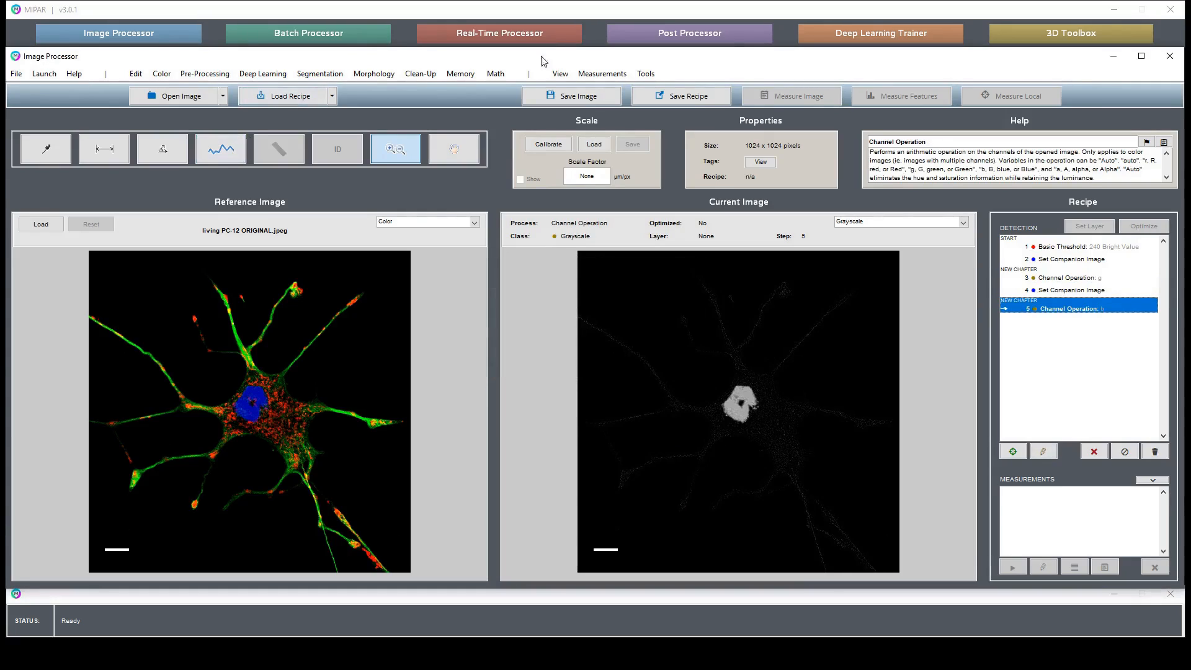
# Add the blue channel image to the green companion image with the grayscale Add operation and inspect a neurite in the result
pyautogui.click(495, 74)
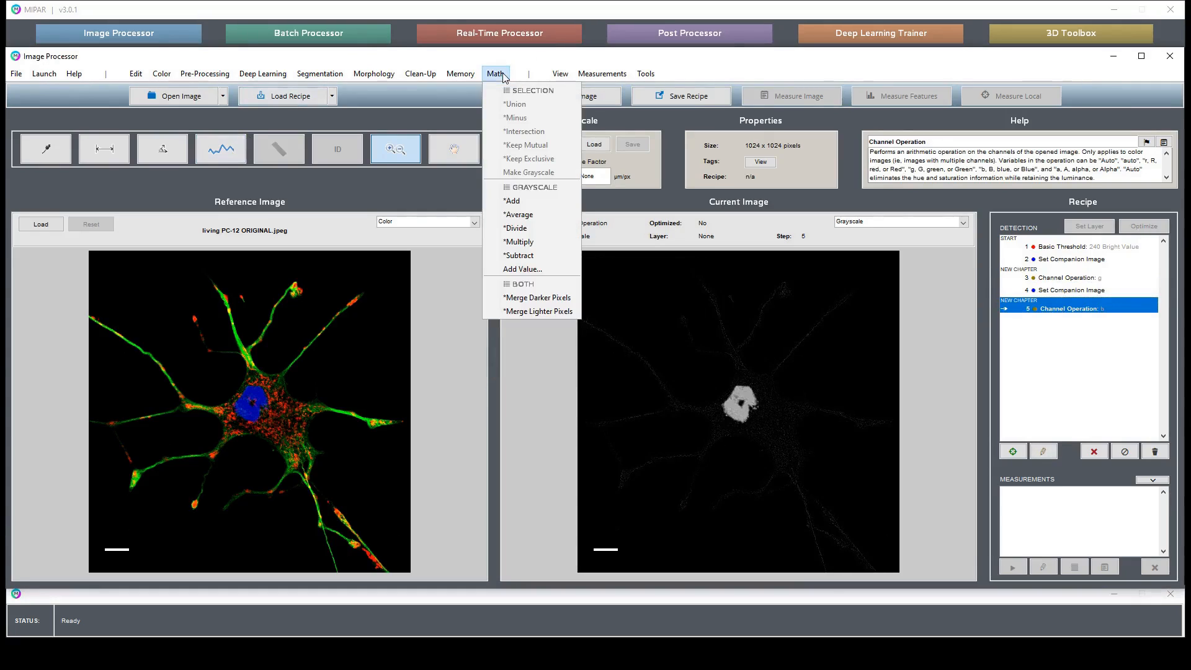
pyautogui.click(540, 201)
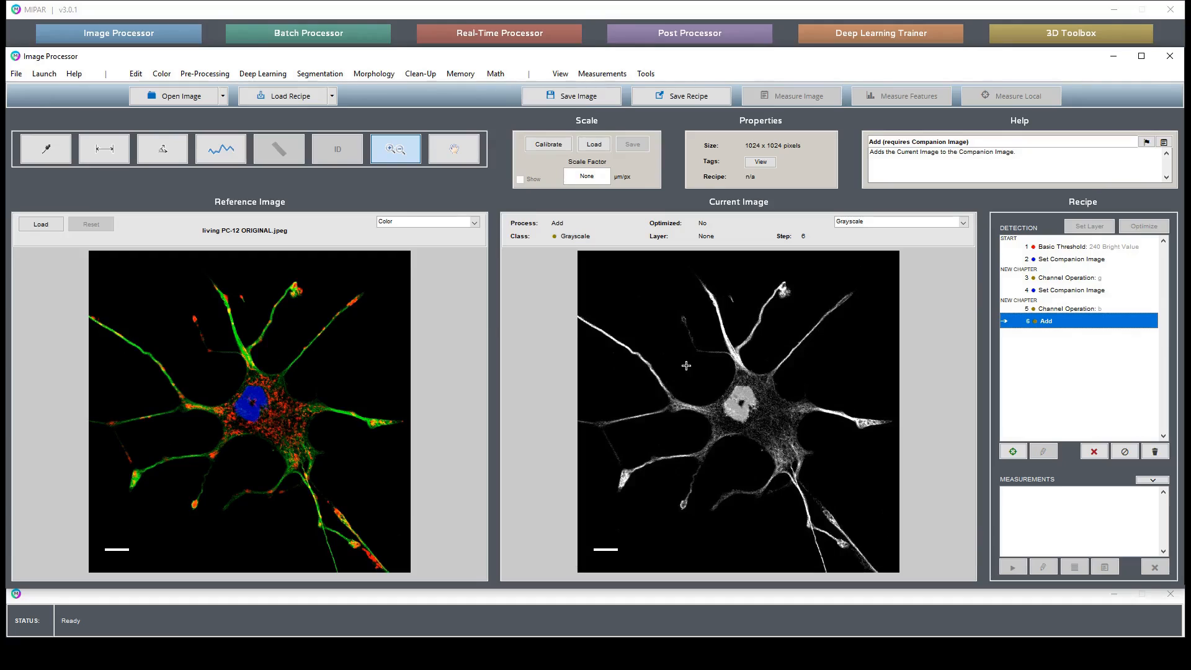
pyautogui.moveTo(794, 383); pyautogui.dragTo(880, 451)
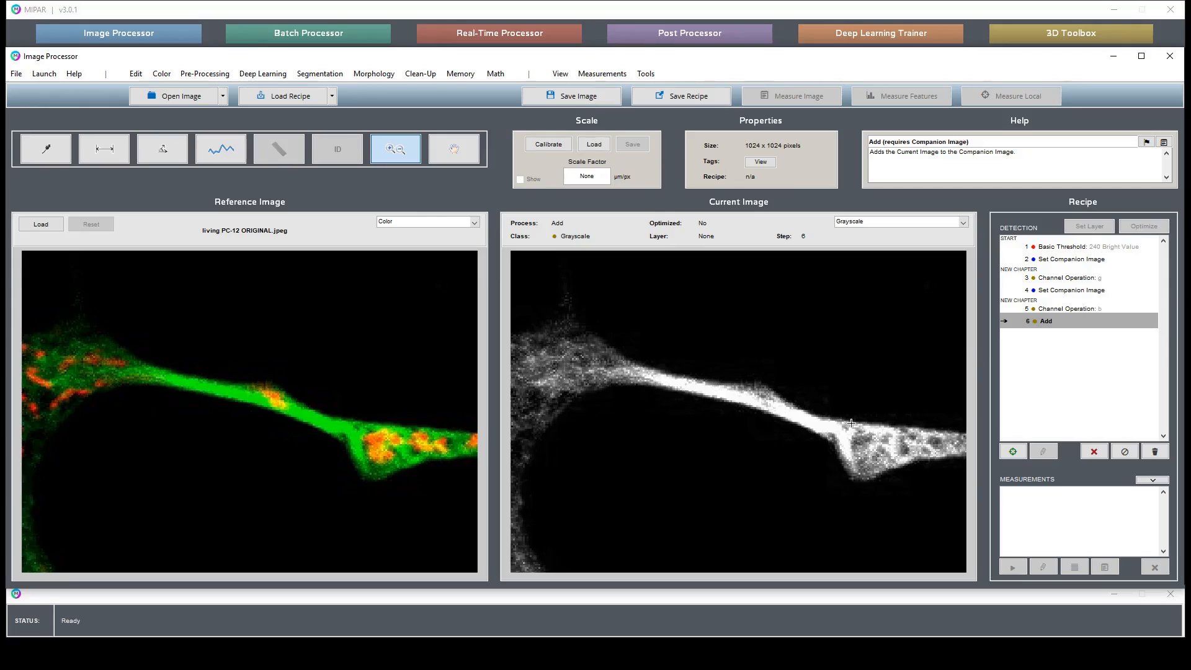
pyautogui.doubleClick(680, 375)
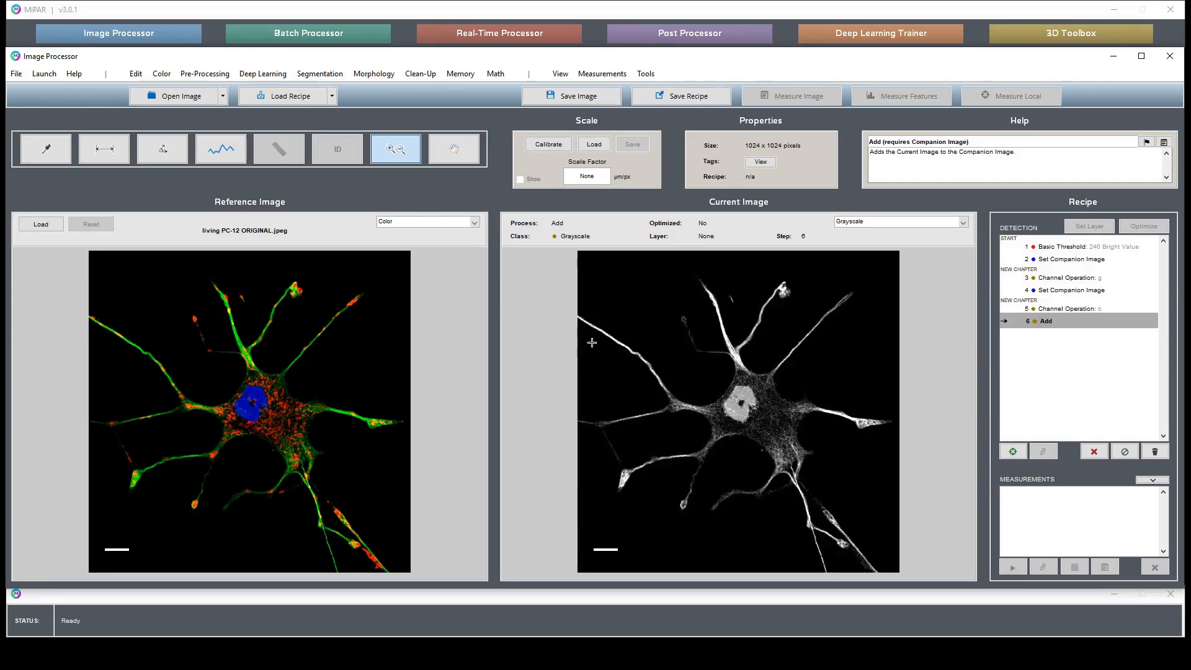
# Start a Basic Threshold on the added image, inspect its histogram, and select bright pixels with a threshold value of 3
pyautogui.click(328, 76)
pyautogui.click(334, 147)
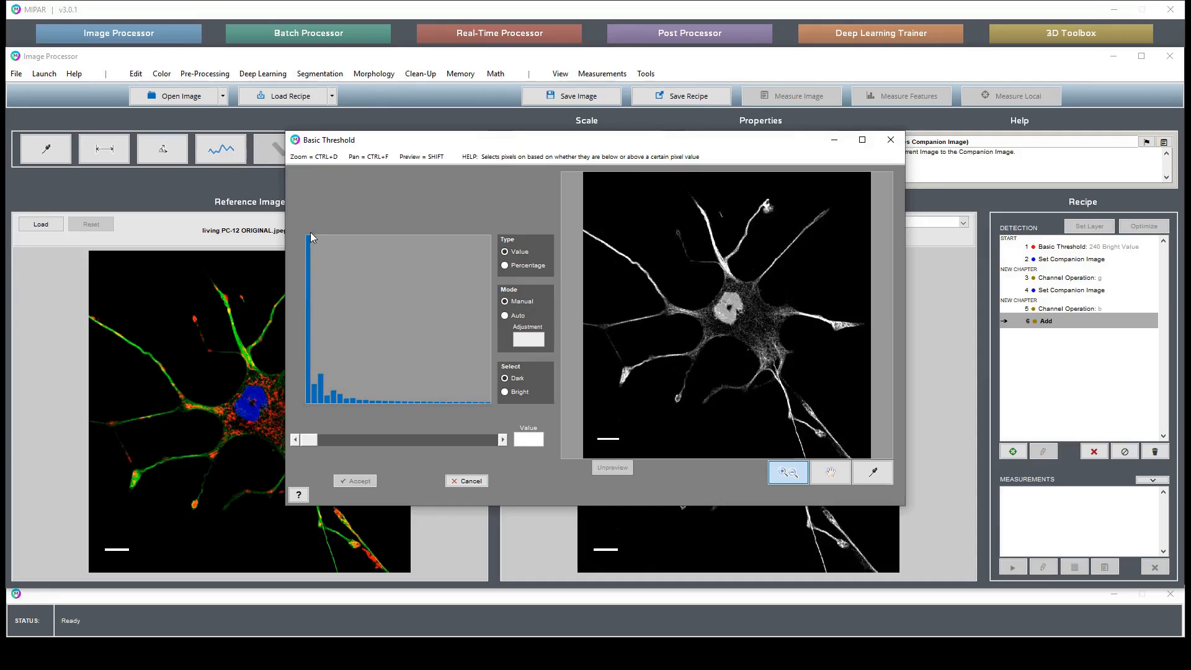
pyautogui.click(314, 396)
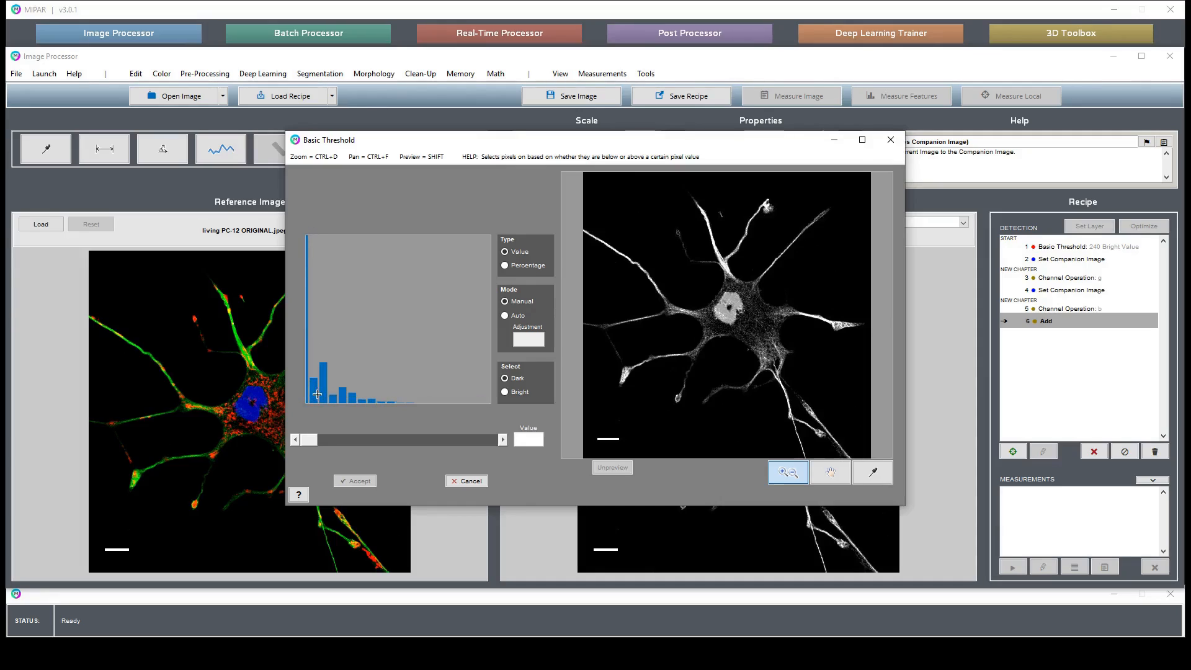
pyautogui.doubleClick(348, 349)
pyautogui.moveTo(319, 381); pyautogui.dragTo(292, 412)
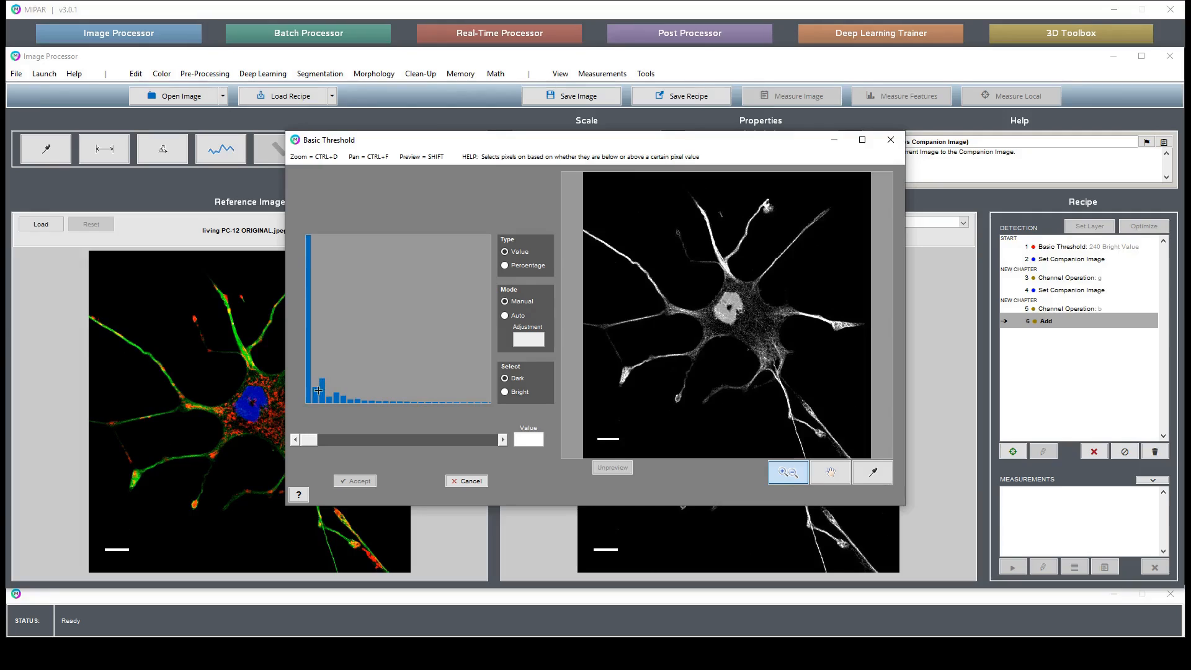
pyautogui.moveTo(651, 332); pyautogui.dragTo(670, 366)
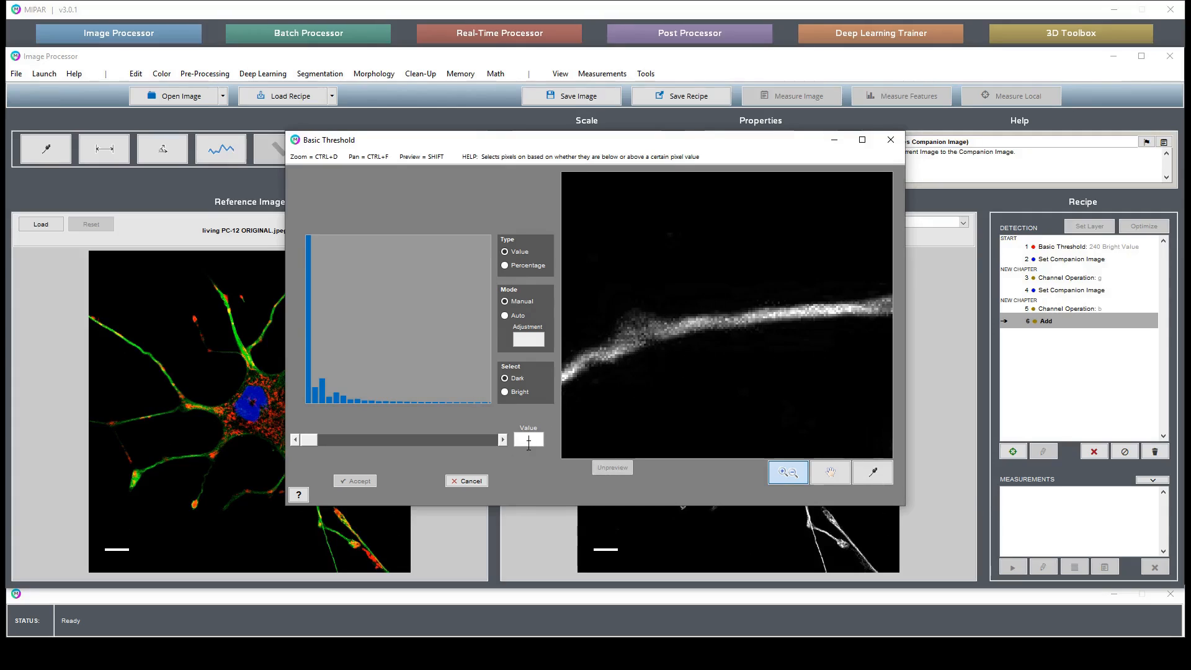
pyautogui.doubleClick(737, 273)
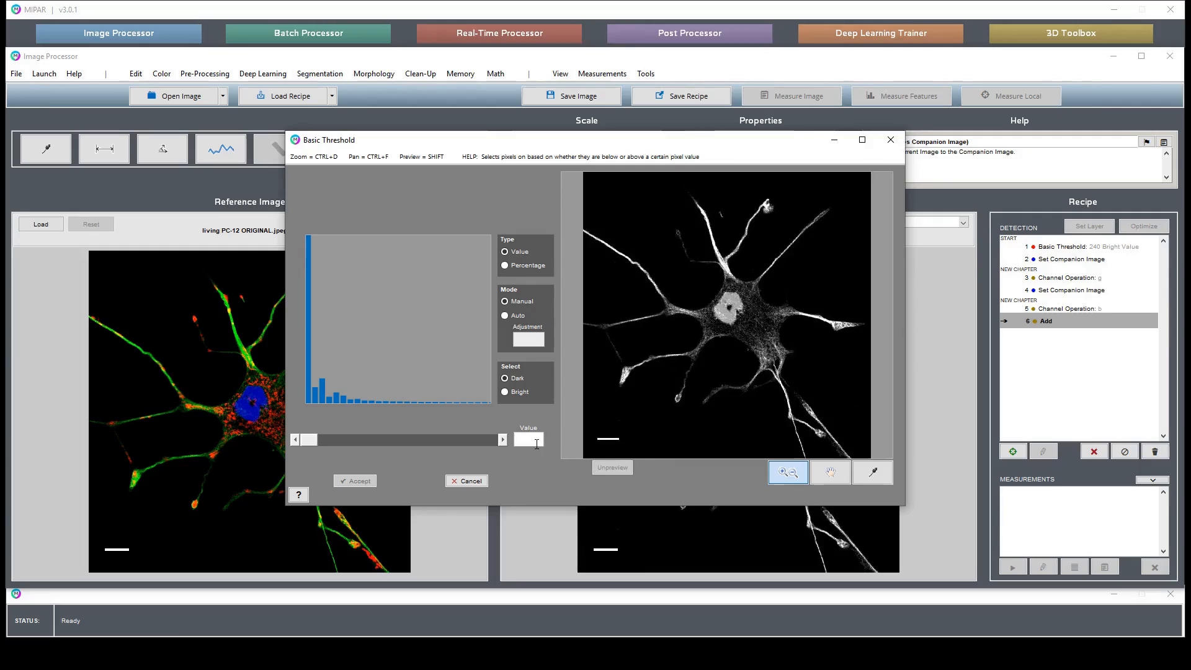
pyautogui.write('3')
pyautogui.press('Return')
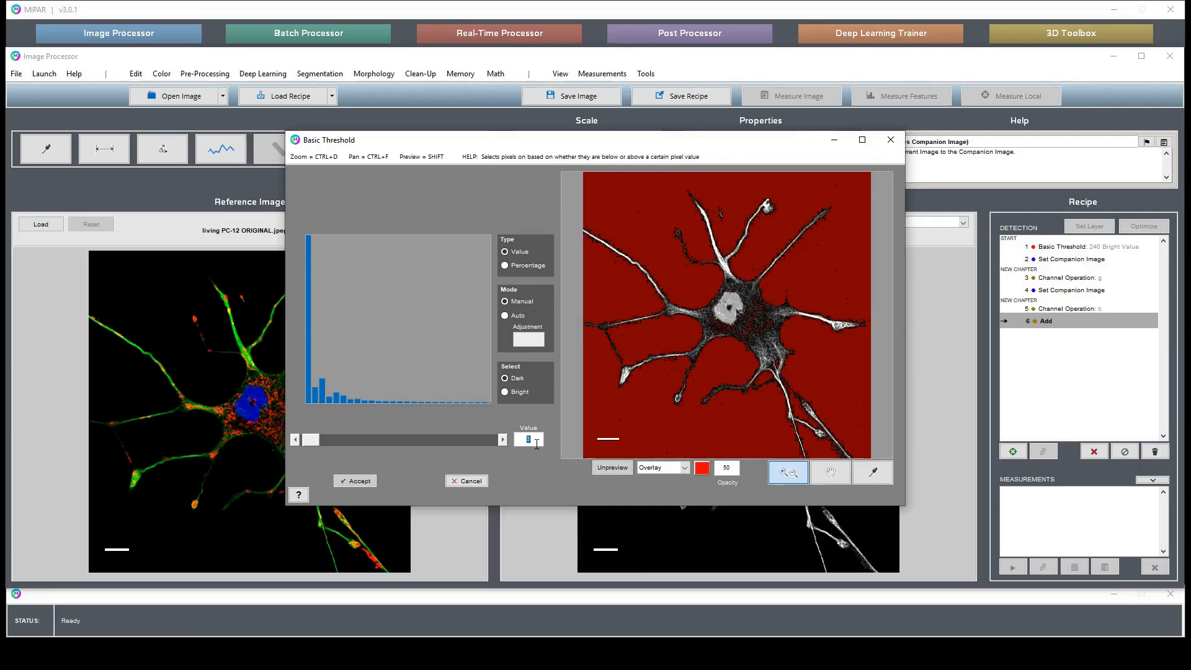
pyautogui.click(505, 391)
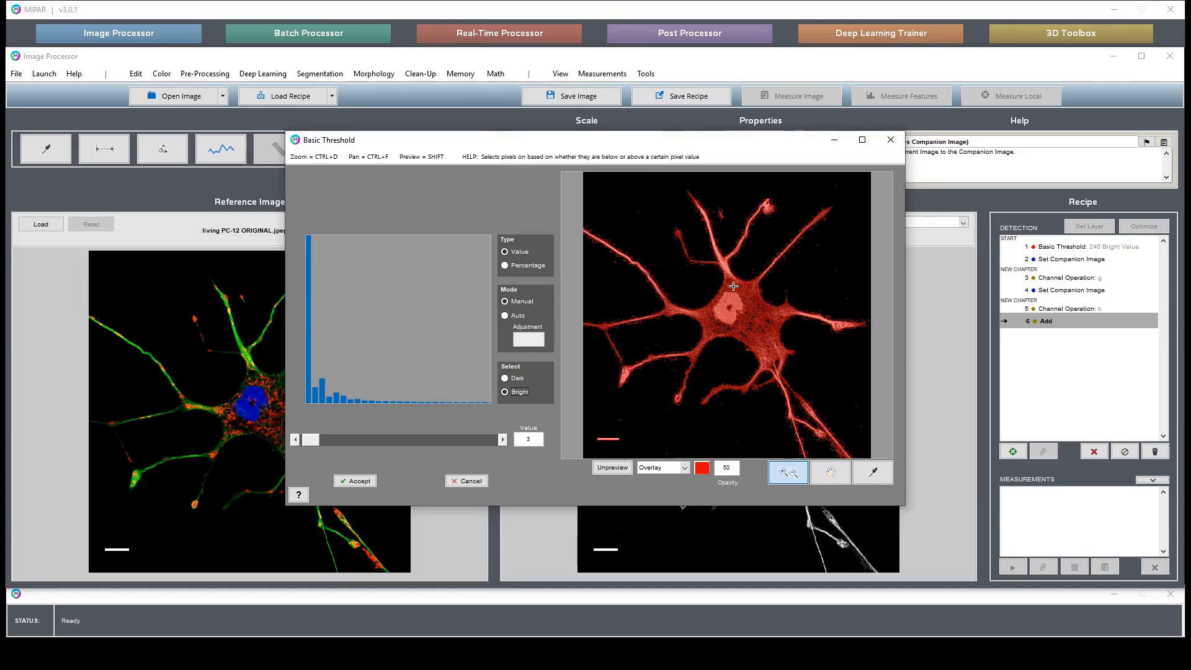
# Inspect the selection around the cell body and its processes, and set the threshold value to 5
pyautogui.moveTo(616, 266); pyautogui.dragTo(663, 295)
pyautogui.doubleClick(783, 337)
pyautogui.moveTo(740, 347); pyautogui.dragTo(810, 391)
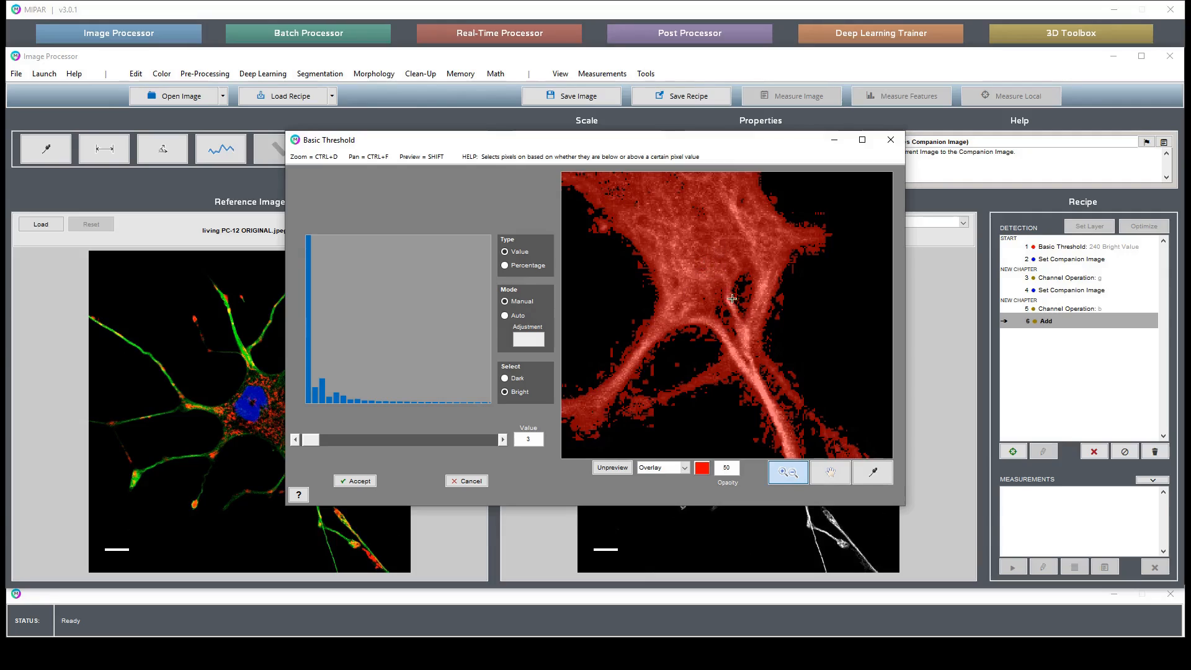
pyautogui.doubleClick(534, 440)
pyautogui.write('5')
pyautogui.press('Return')
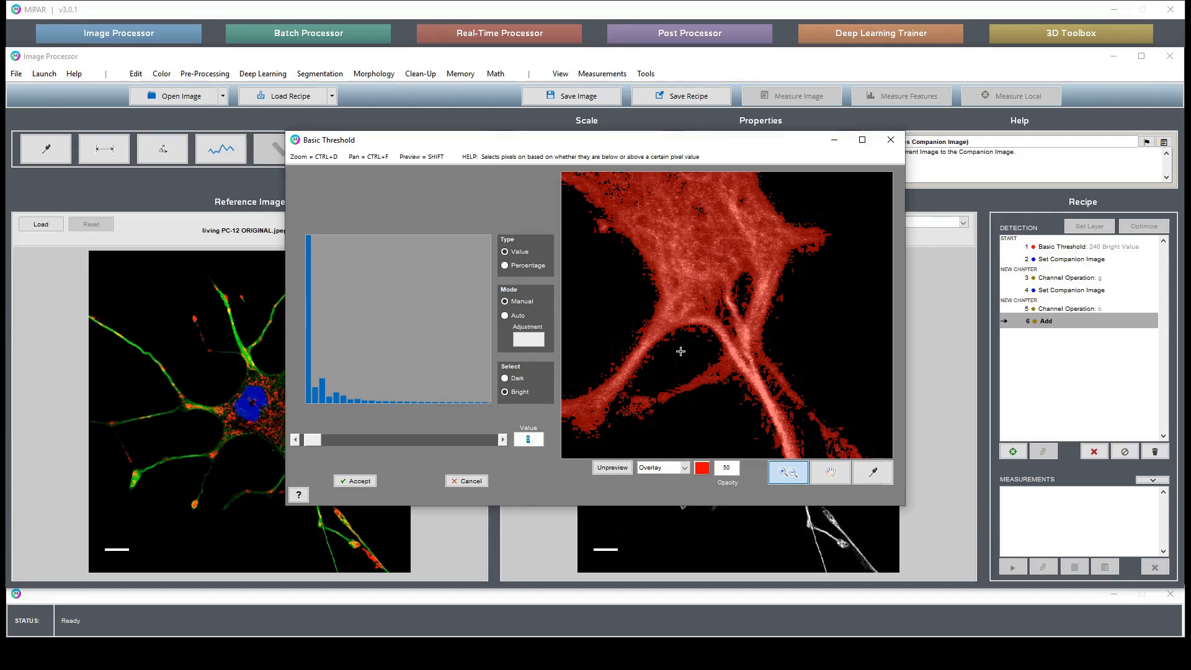
pyautogui.doubleClick(706, 332)
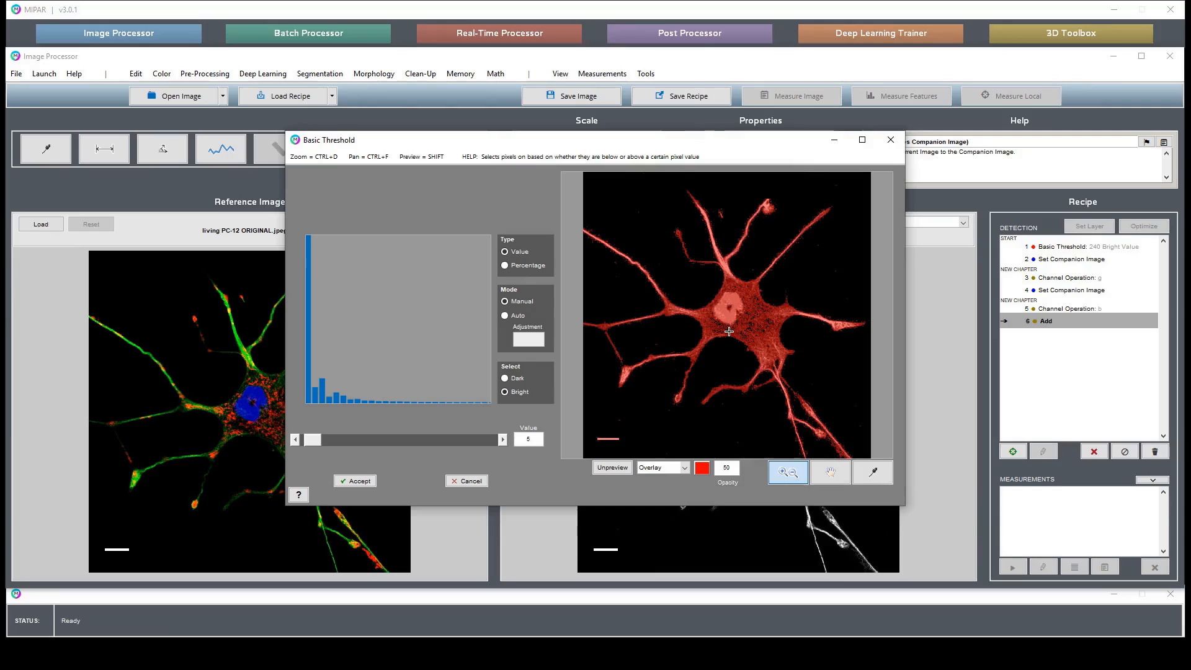
# Set the threshold value to 10 and check a faint, thin neurite with the selection preview switched off
pyautogui.moveTo(743, 330); pyautogui.dragTo(800, 403)
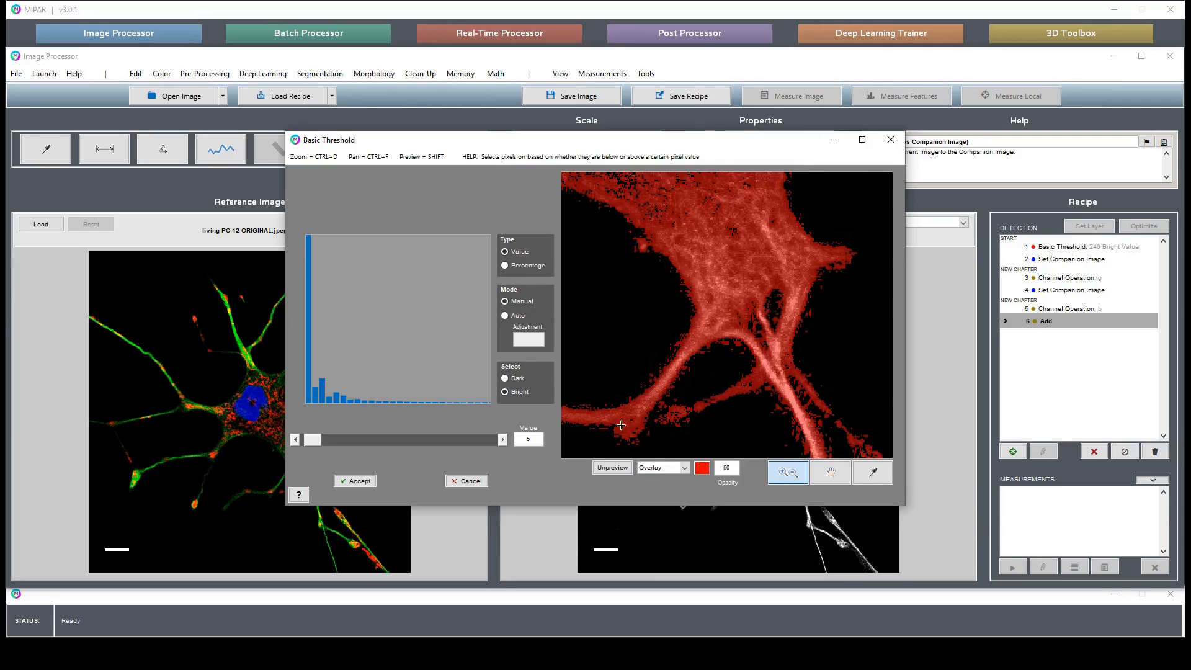
pyautogui.doubleClick(526, 440)
pyautogui.write('10')
pyautogui.press('Return')
pyautogui.doubleClick(785, 339)
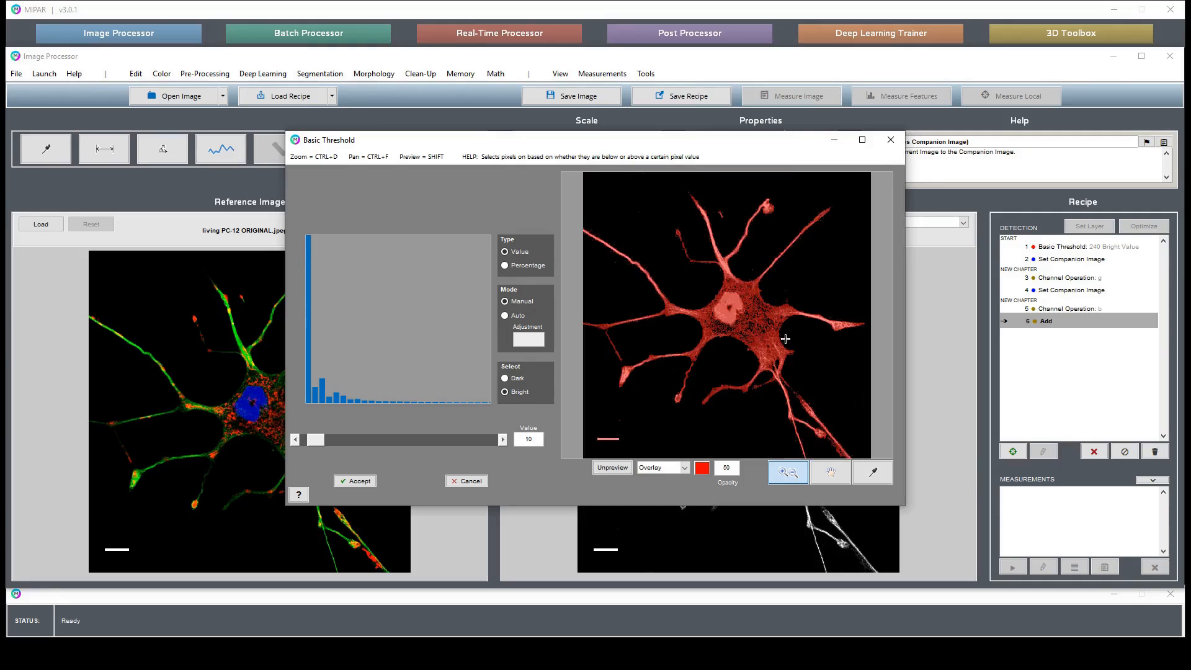
pyautogui.moveTo(668, 228); pyautogui.dragTo(719, 285)
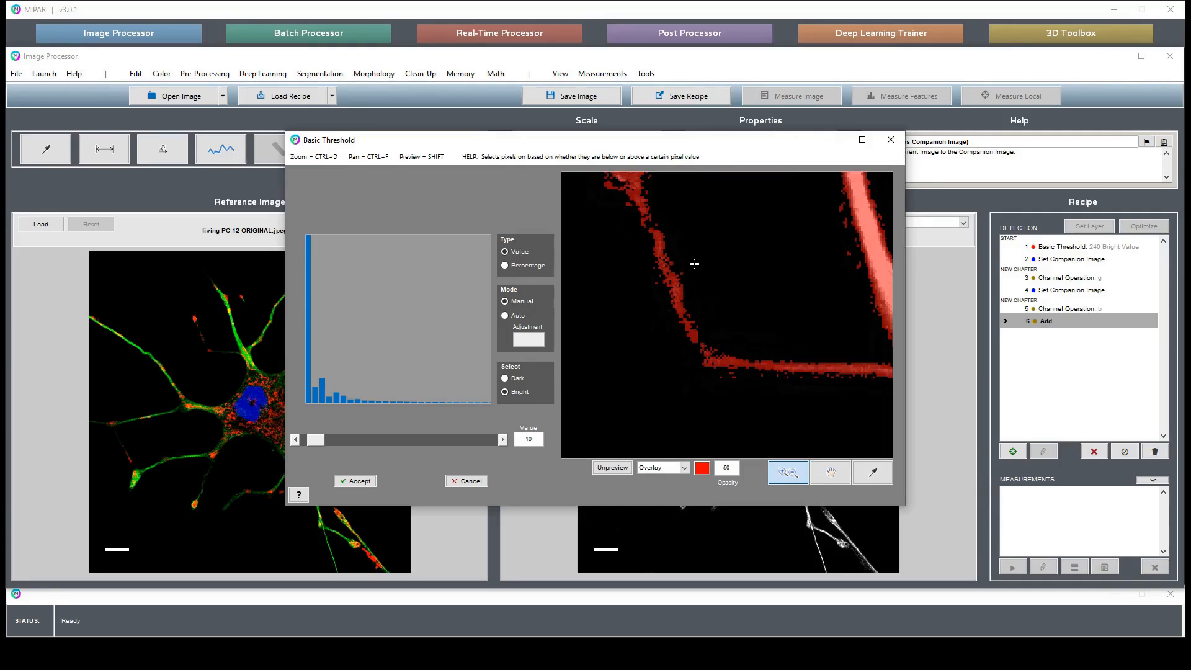
pyautogui.press('shift')
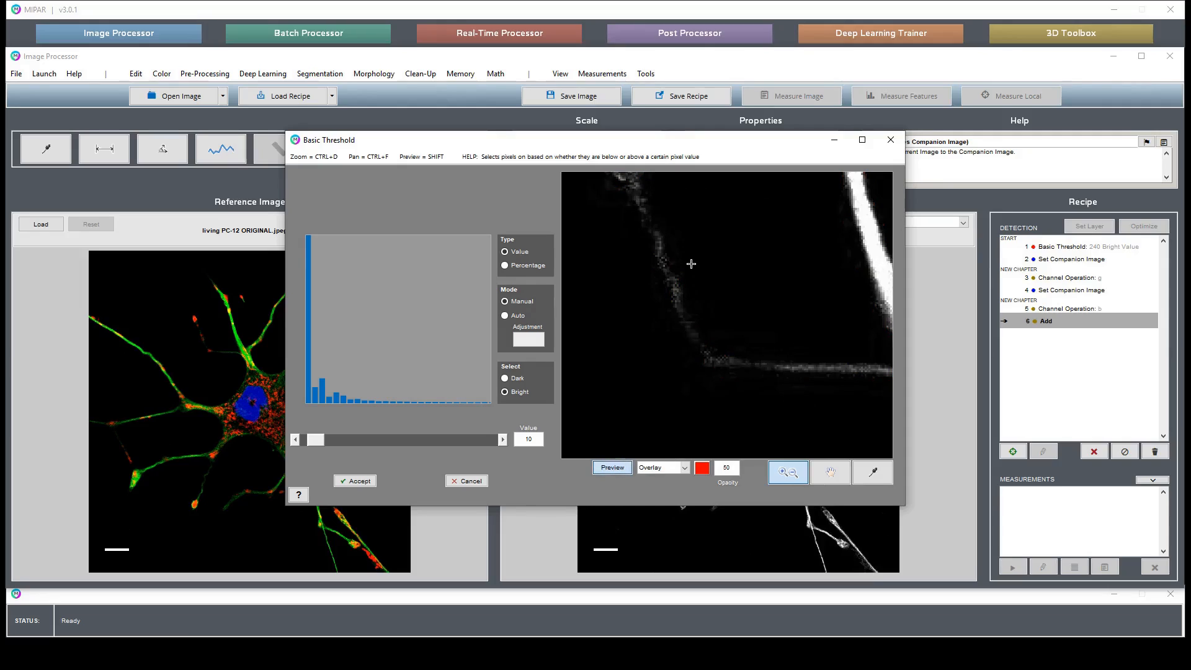
# Inspect the selection preview on the faint neurite and around the cell body, and set the threshold value to 5
pyautogui.press('shift')
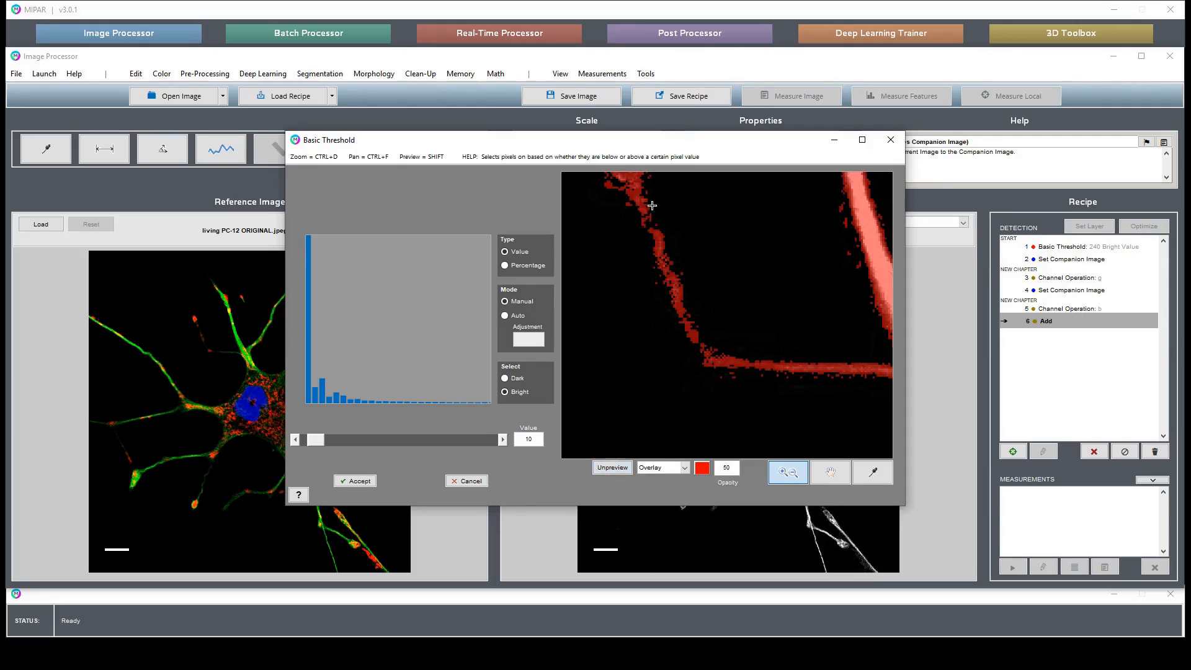
pyautogui.doubleClick(780, 376)
pyautogui.moveTo(746, 340); pyautogui.dragTo(806, 391)
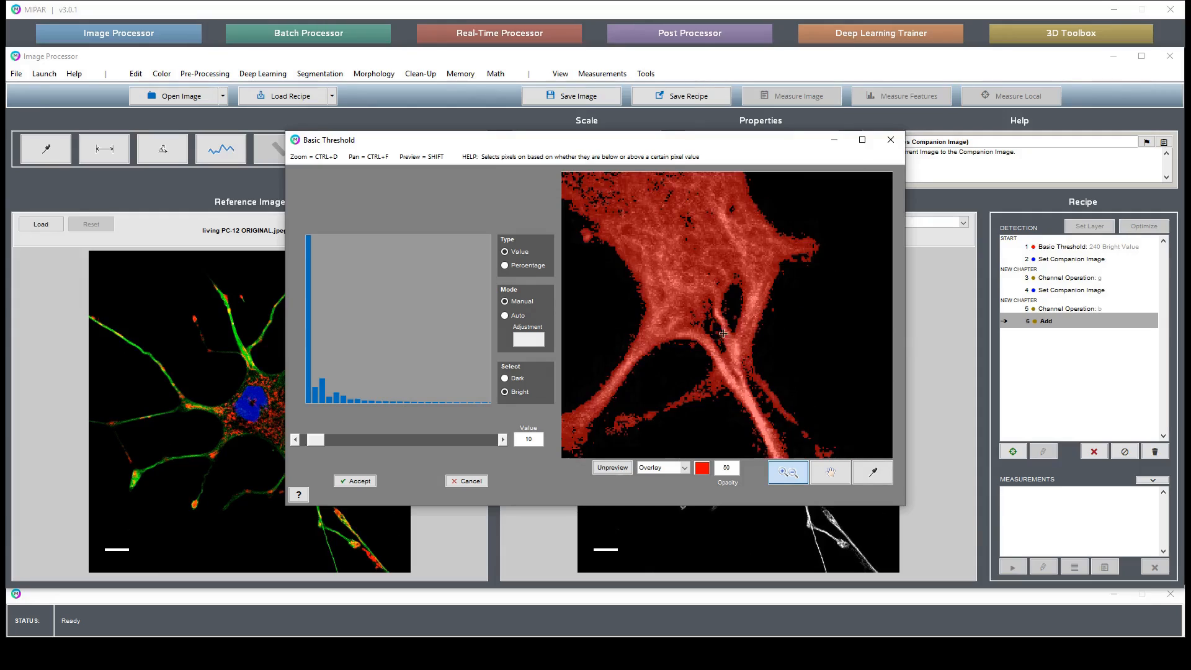
pyautogui.doubleClick(525, 440)
pyautogui.write('5')
pyautogui.doubleClick(679, 273)
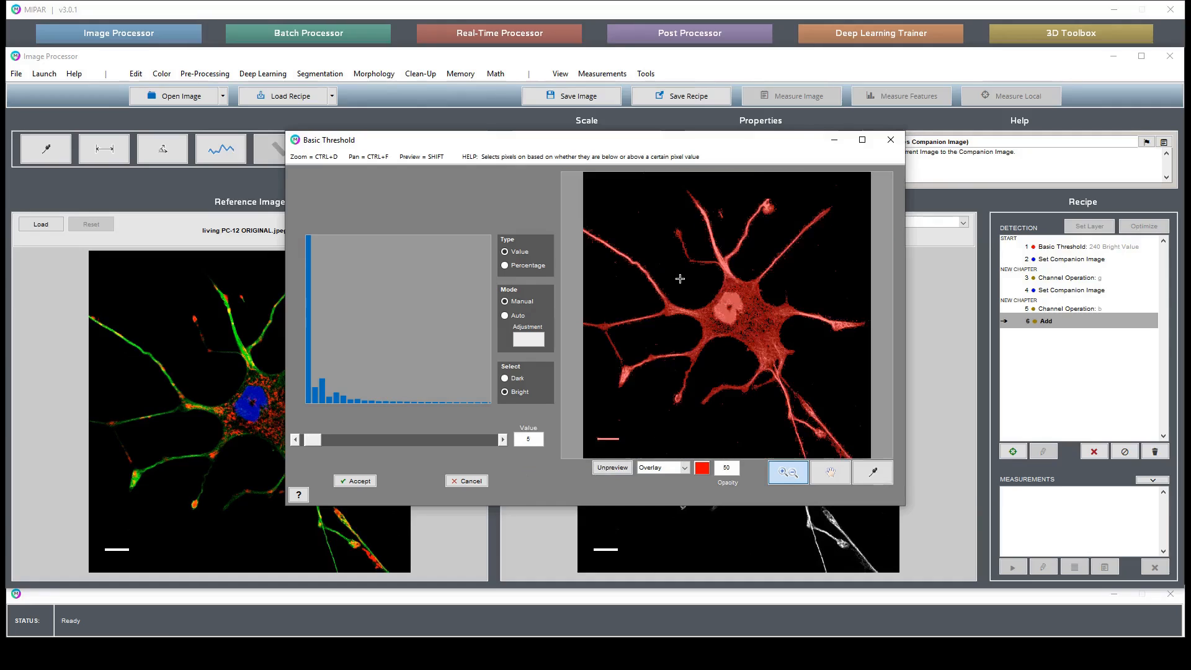
pyautogui.moveTo(700, 357); pyautogui.dragTo(801, 412)
pyautogui.press('shift')
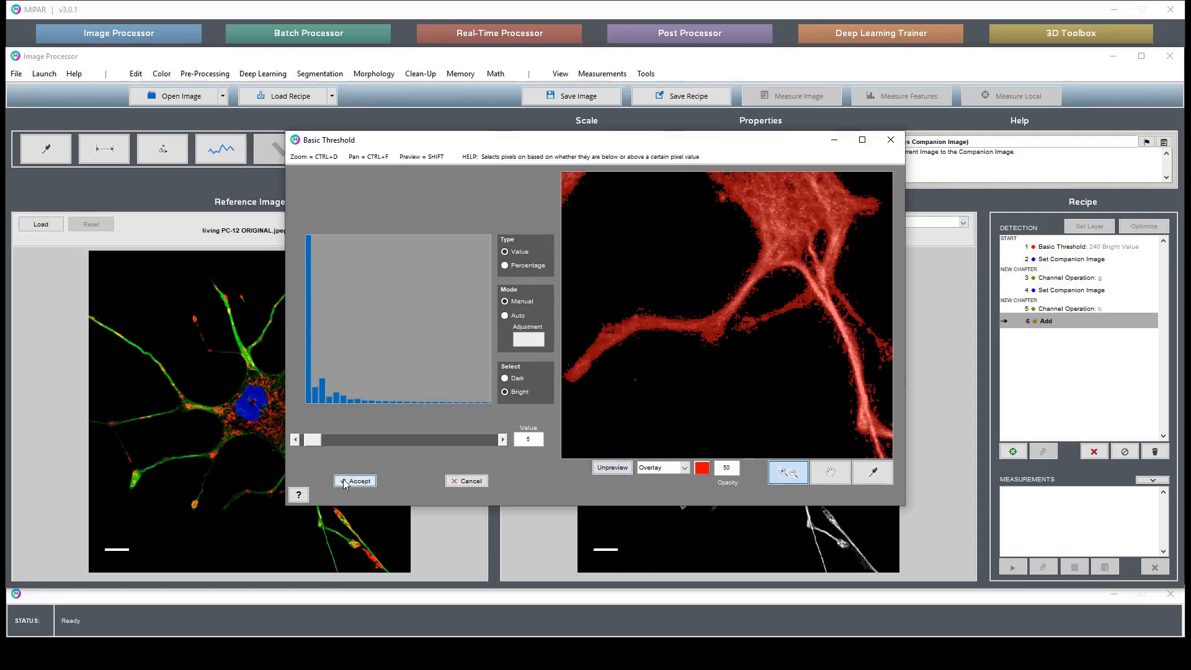
# Try a threshold value of 3, return it to 5, and accept the Basic Threshold
pyautogui.write('3')
pyautogui.press('Return')
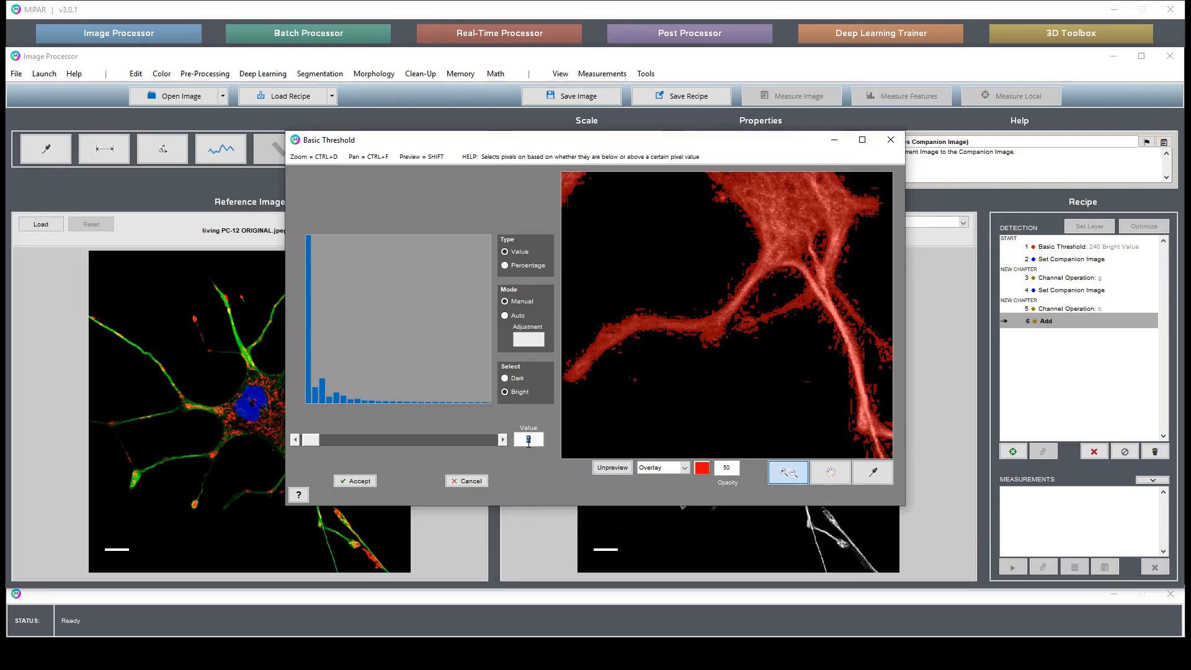
pyautogui.write('5')
pyautogui.press('Return')
pyautogui.press('Return')
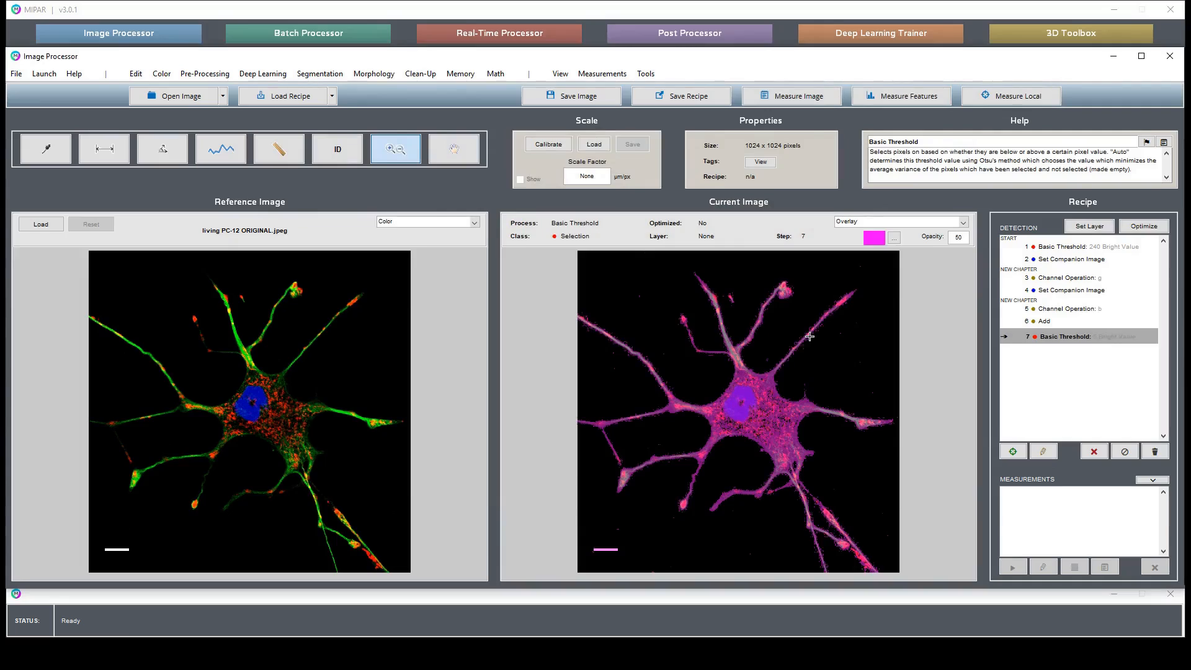
# Inspect the selection at the scale bar and delete the first Set Companion Image step from the recipe
pyautogui.moveTo(632, 542); pyautogui.dragTo(561, 567)
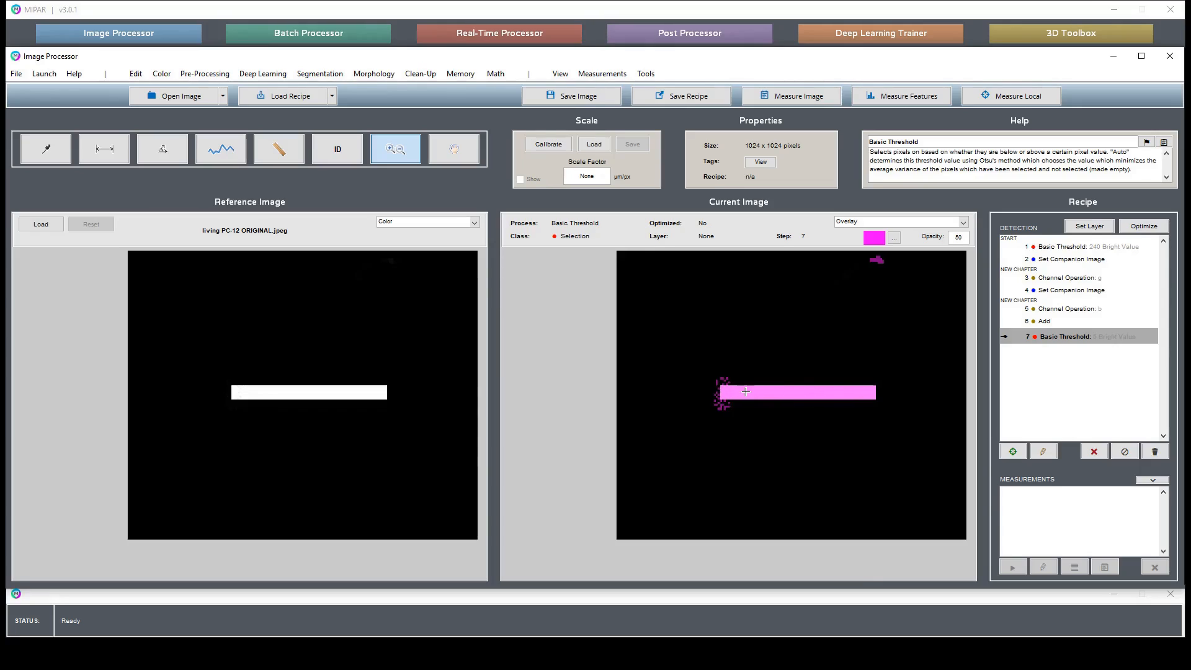
pyautogui.doubleClick(797, 380)
pyautogui.click(1077, 260)
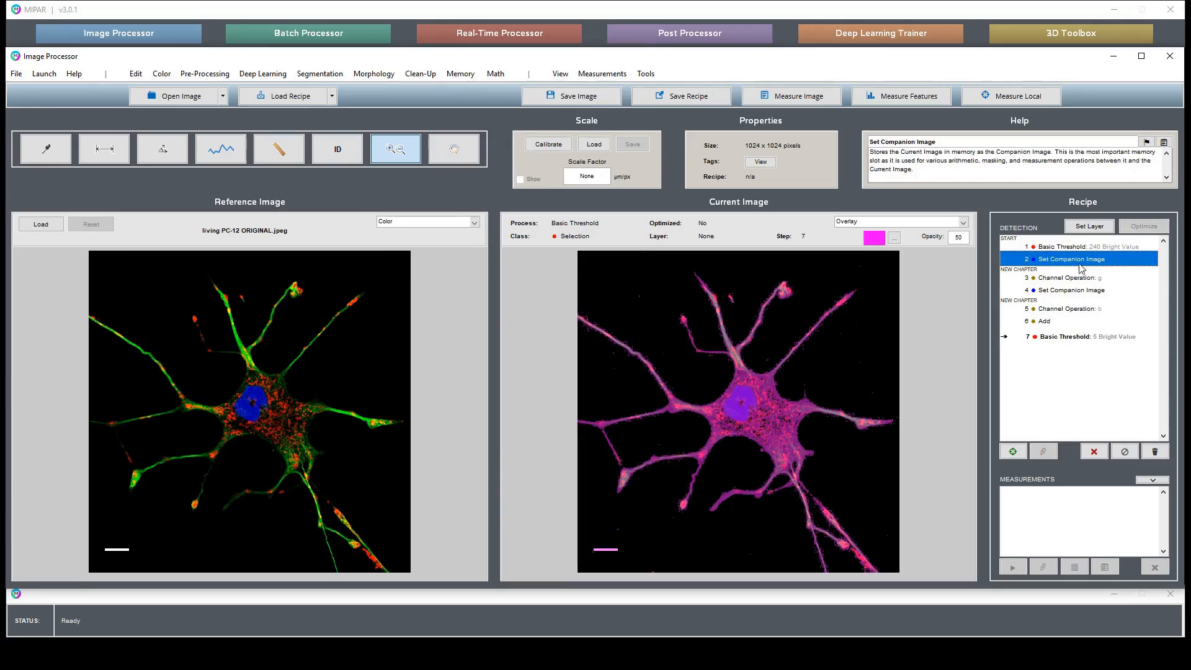
pyautogui.click(1076, 290)
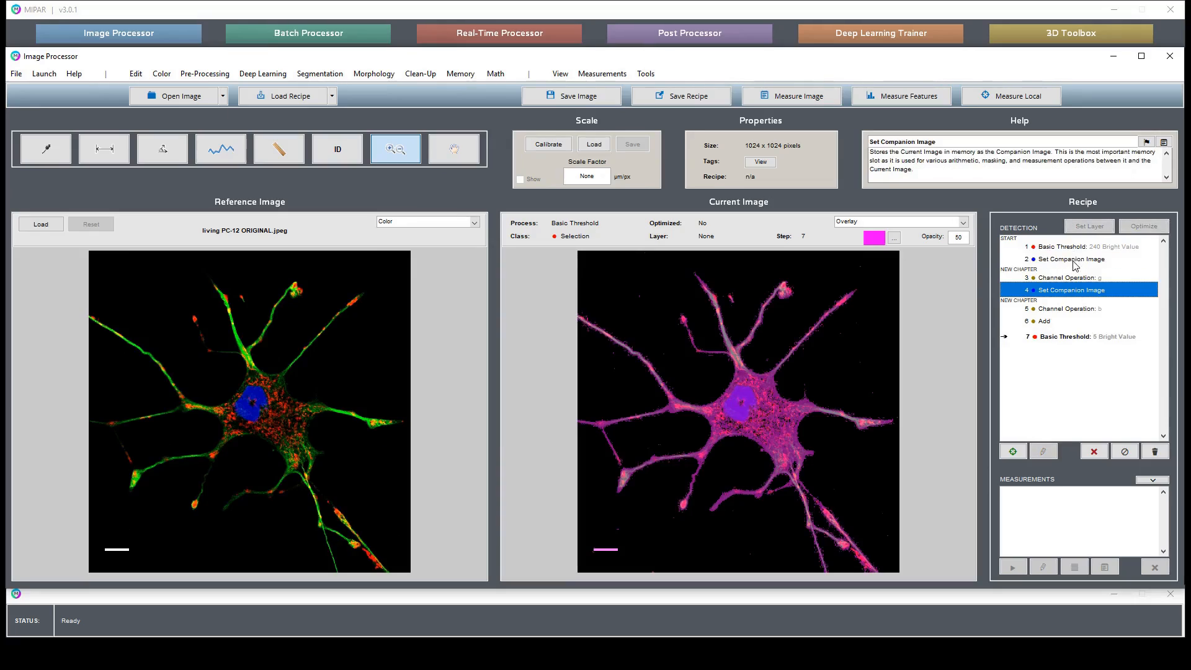
pyautogui.click(1077, 259)
pyautogui.click(1078, 277)
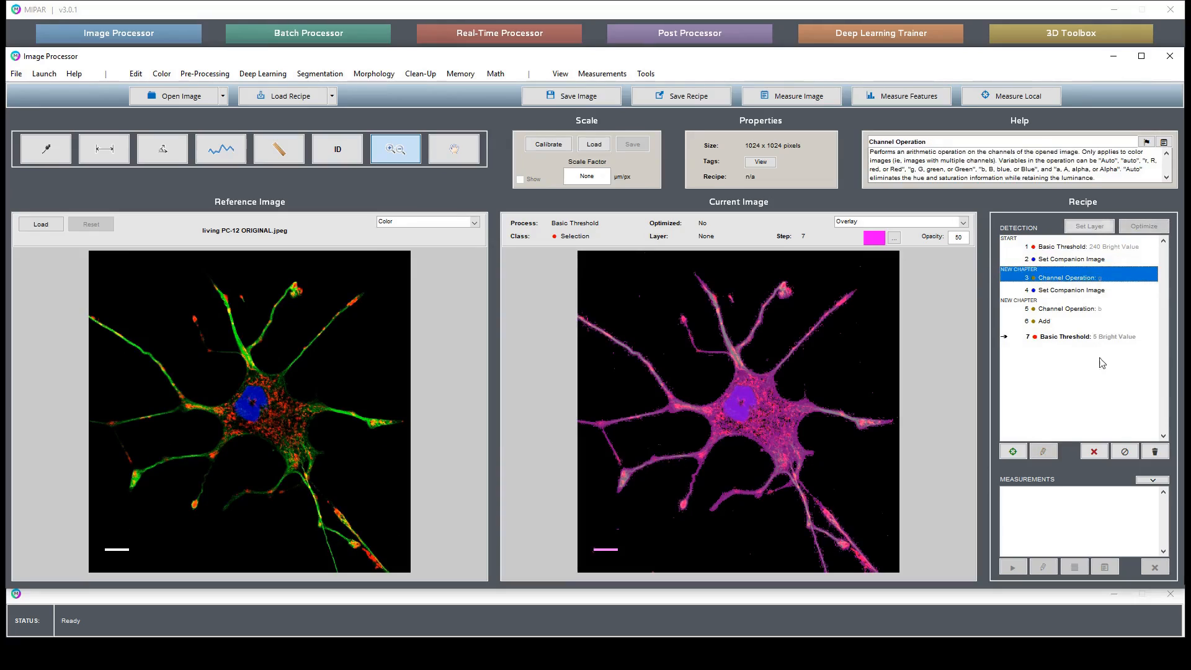
pyautogui.click(1120, 455)
pyautogui.click(1094, 452)
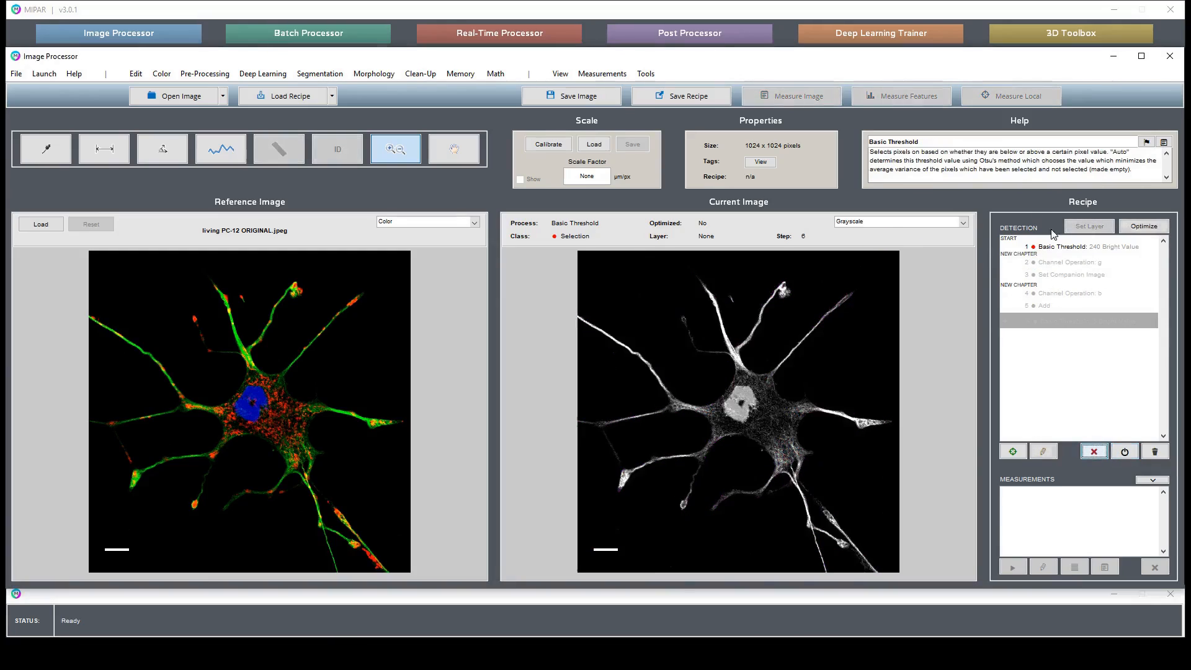
# Insert a Set Memory Image #1 step after the 240 Bright Value threshold and re-enable the disabled recipe steps
pyautogui.click(464, 74)
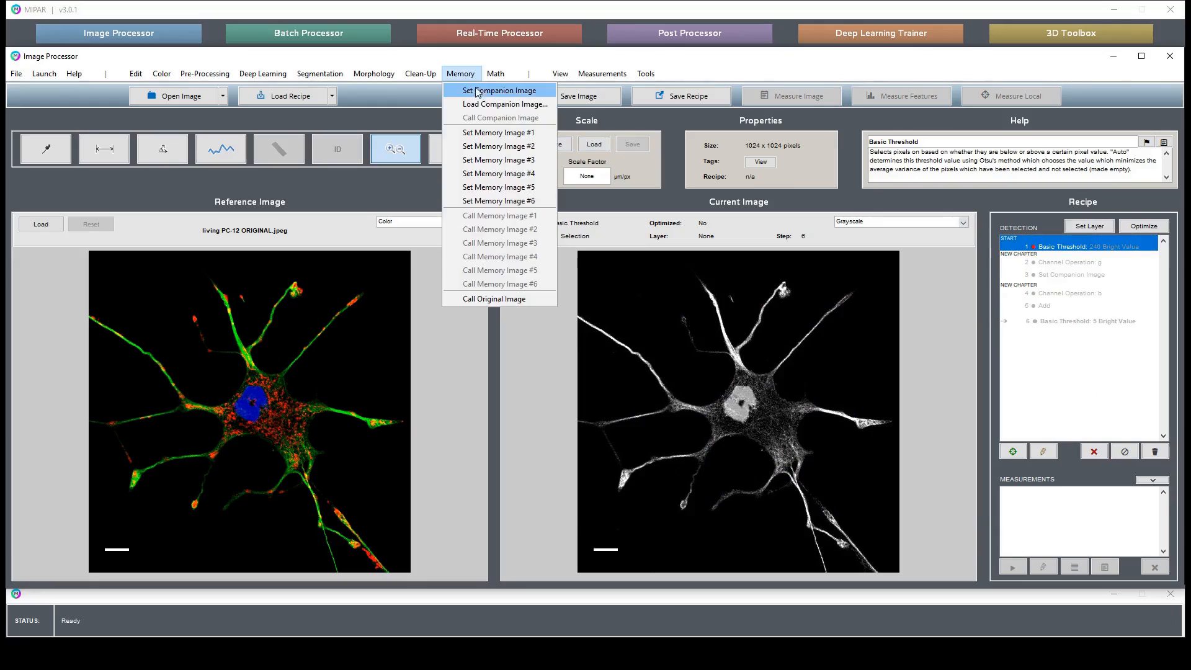
pyautogui.click(474, 133)
pyautogui.click(613, 273)
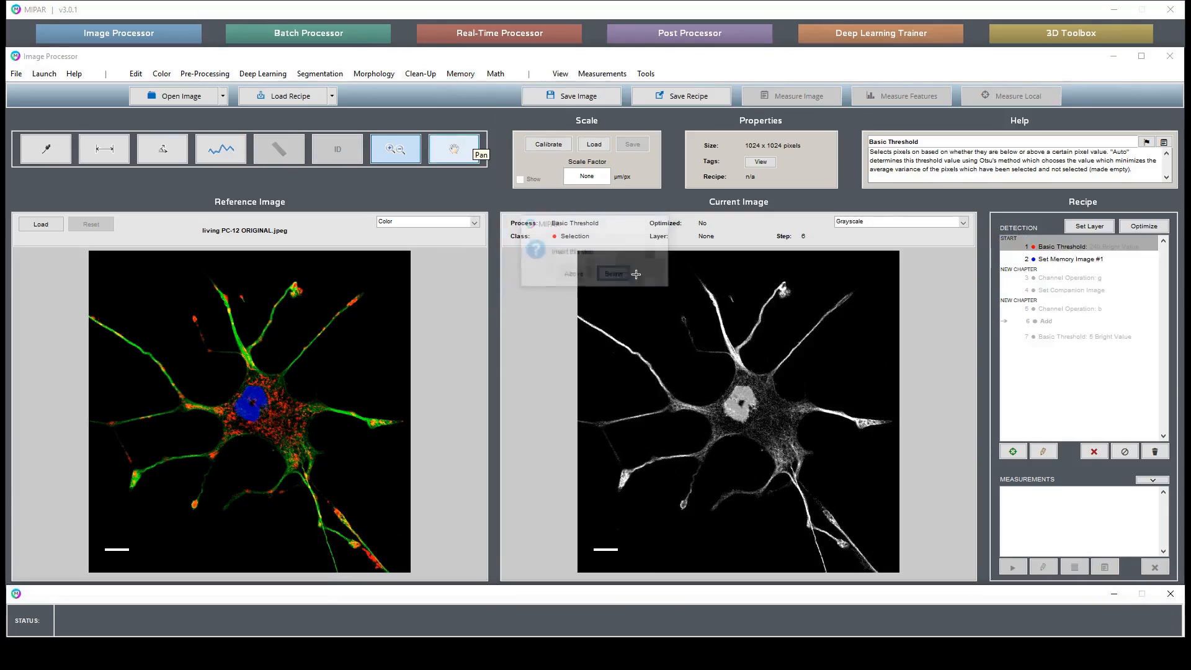
pyautogui.click(1125, 451)
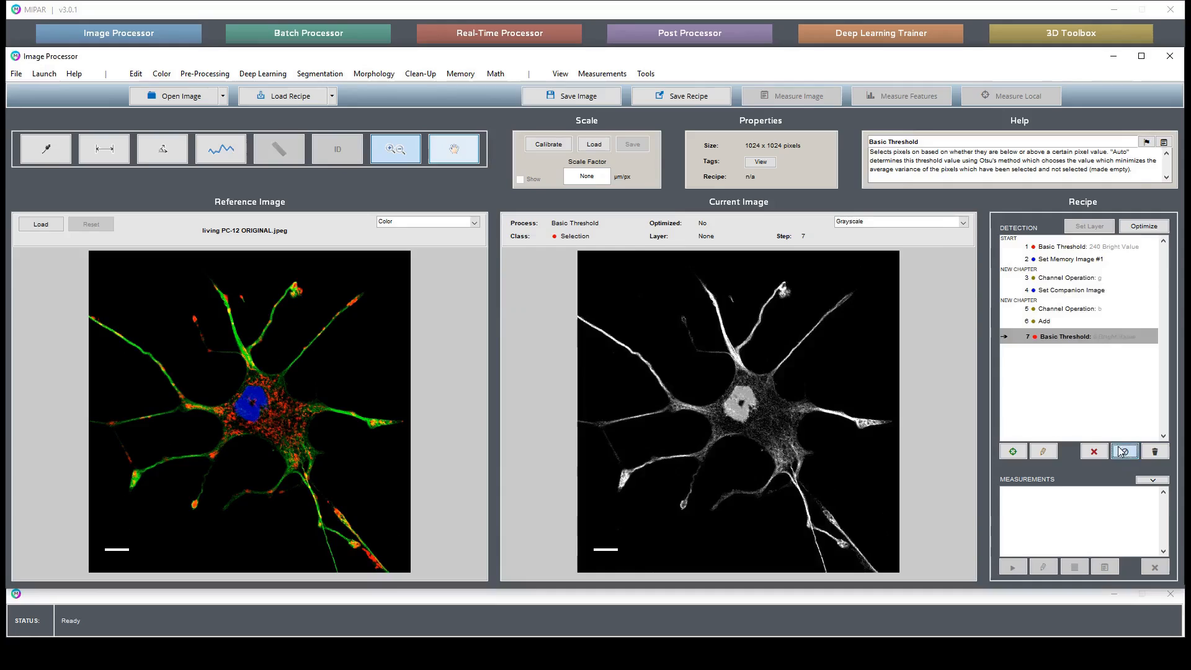
# Store the cell selection as Memory Image #2 and call Memory Image #1 to set it as the companion image
pyautogui.click(460, 74)
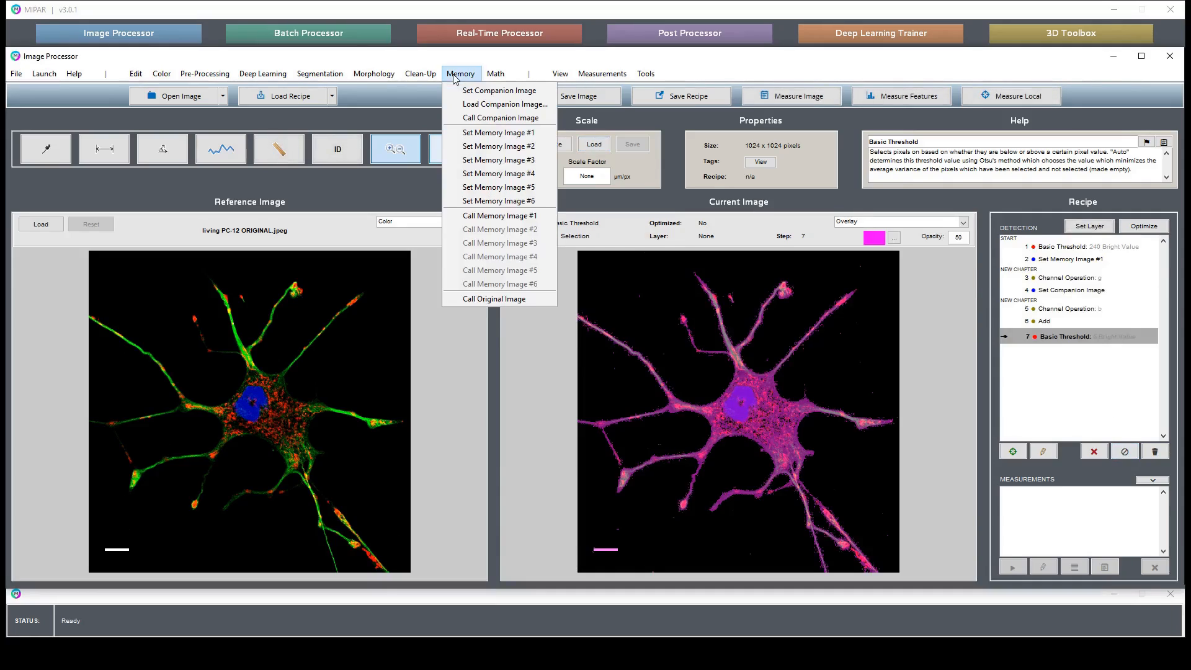
pyautogui.click(501, 146)
pyautogui.click(459, 74)
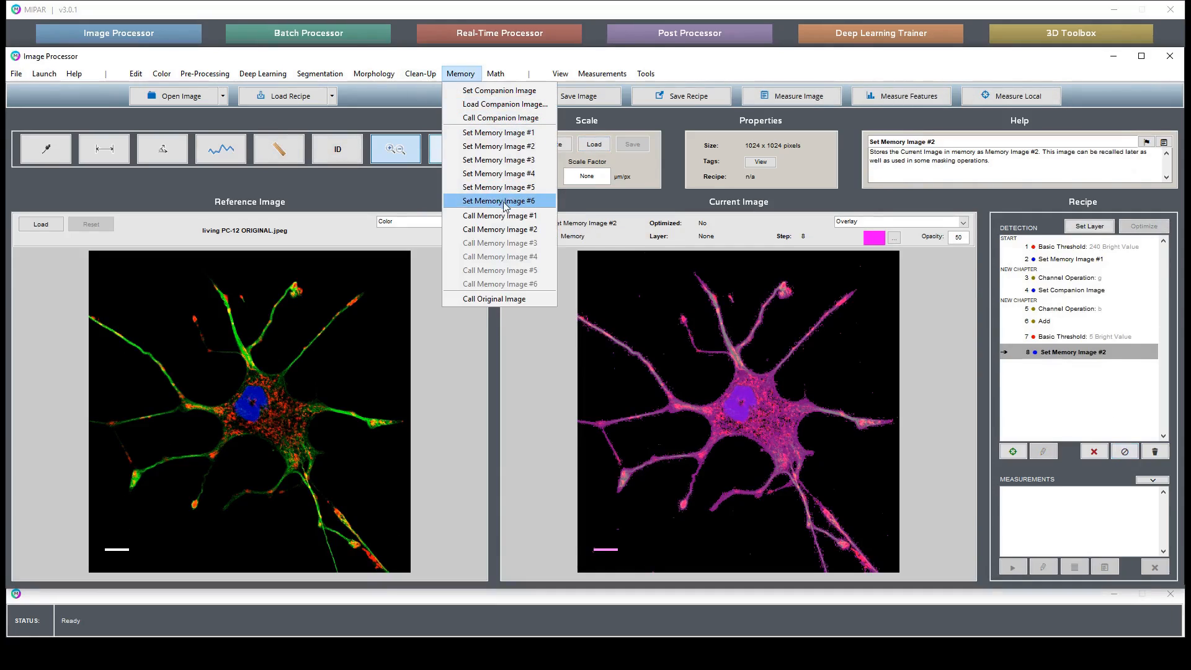
pyautogui.click(499, 216)
pyautogui.click(460, 74)
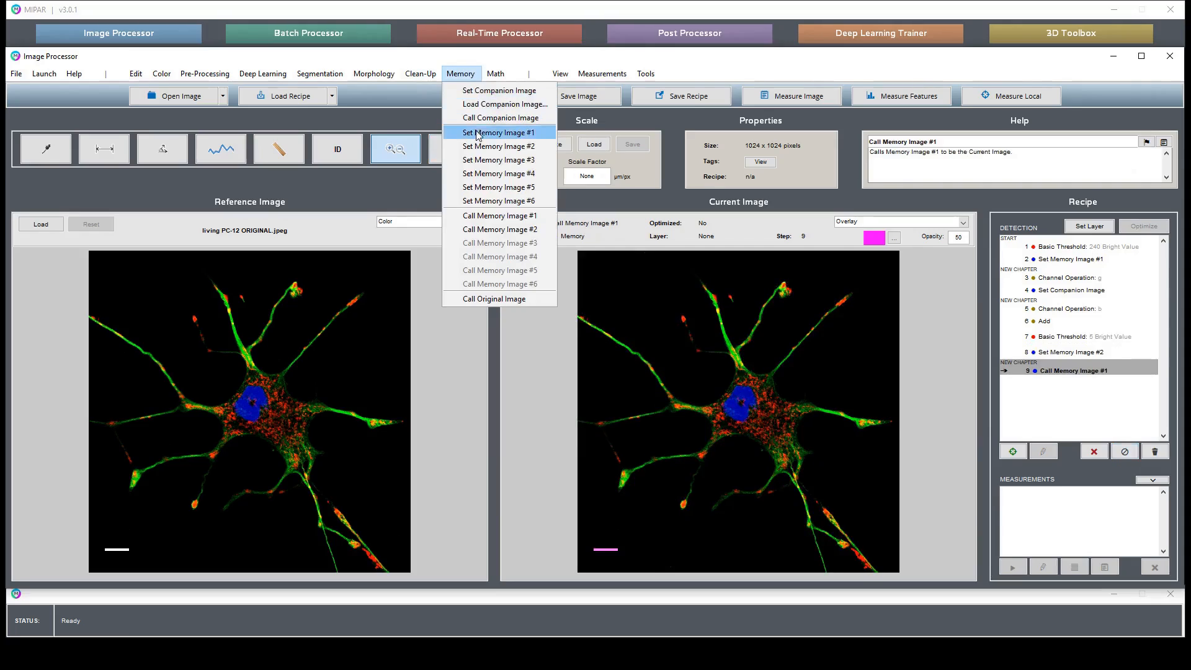
pyautogui.click(490, 91)
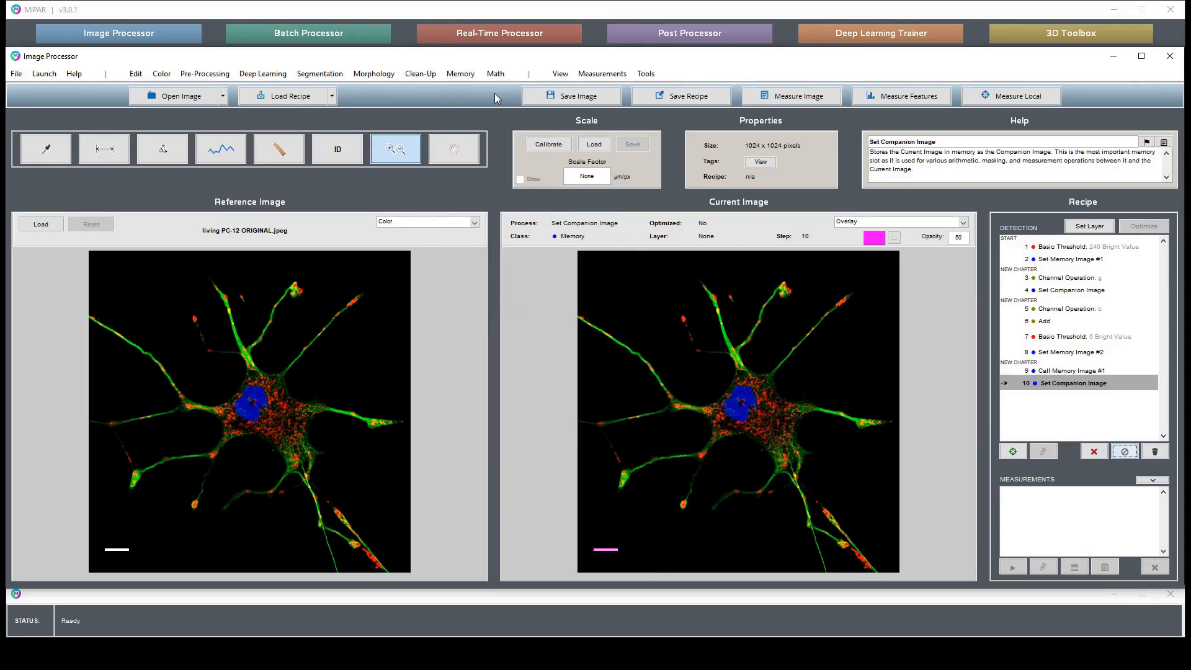
# Call Memory Image #2, subtract the companion scale bar selection with Minus, and inspect the scale bar area
pyautogui.click(460, 74)
pyautogui.click(501, 230)
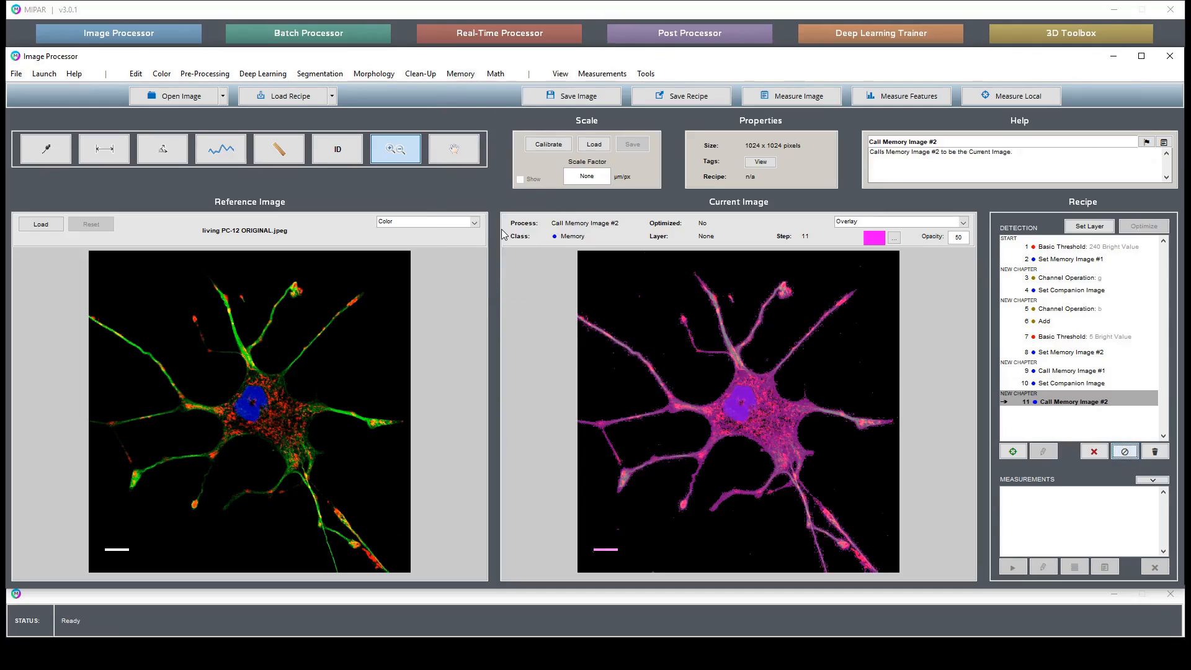
pyautogui.click(496, 75)
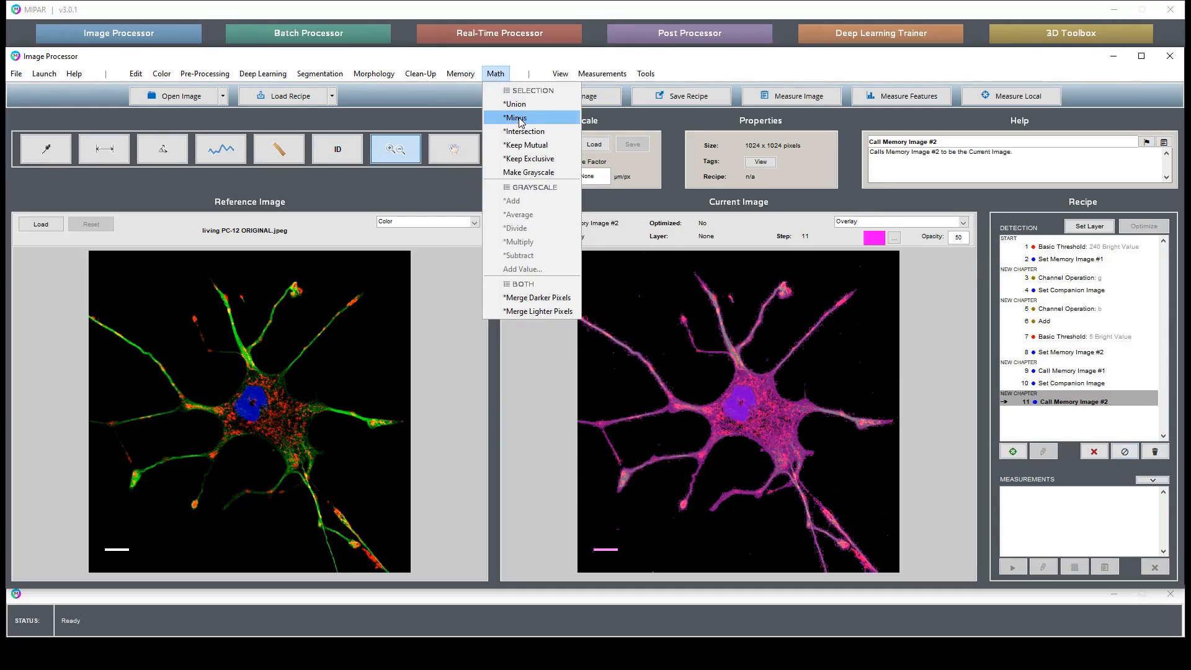
pyautogui.click(518, 118)
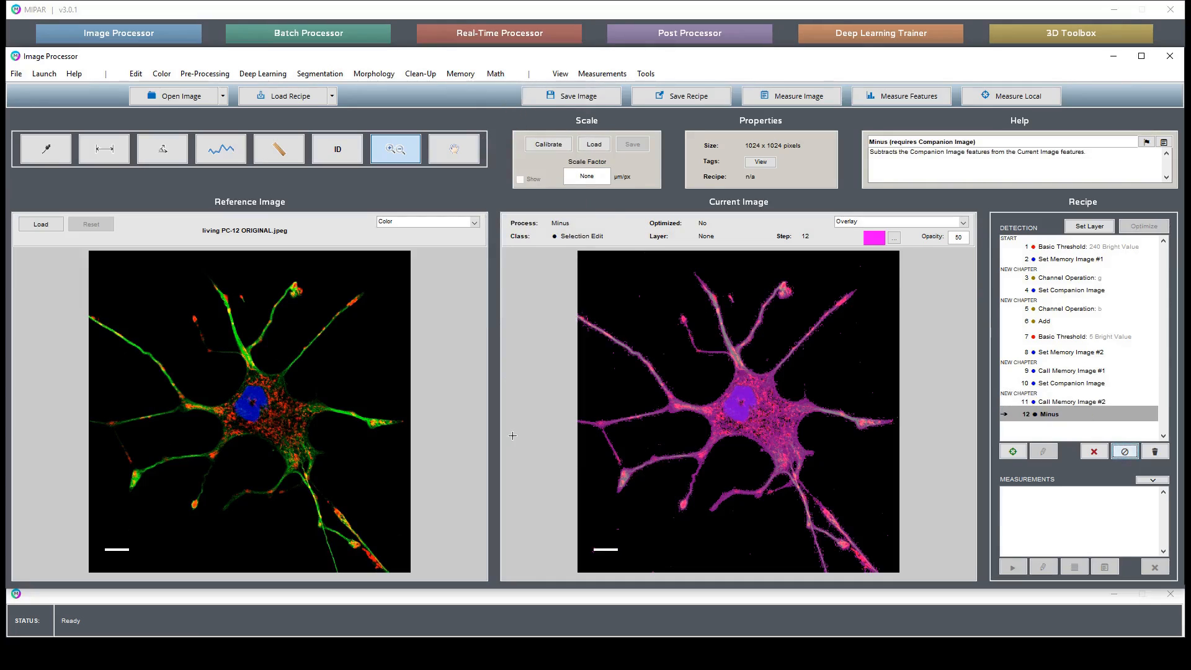
pyautogui.moveTo(609, 541); pyautogui.dragTo(584, 562)
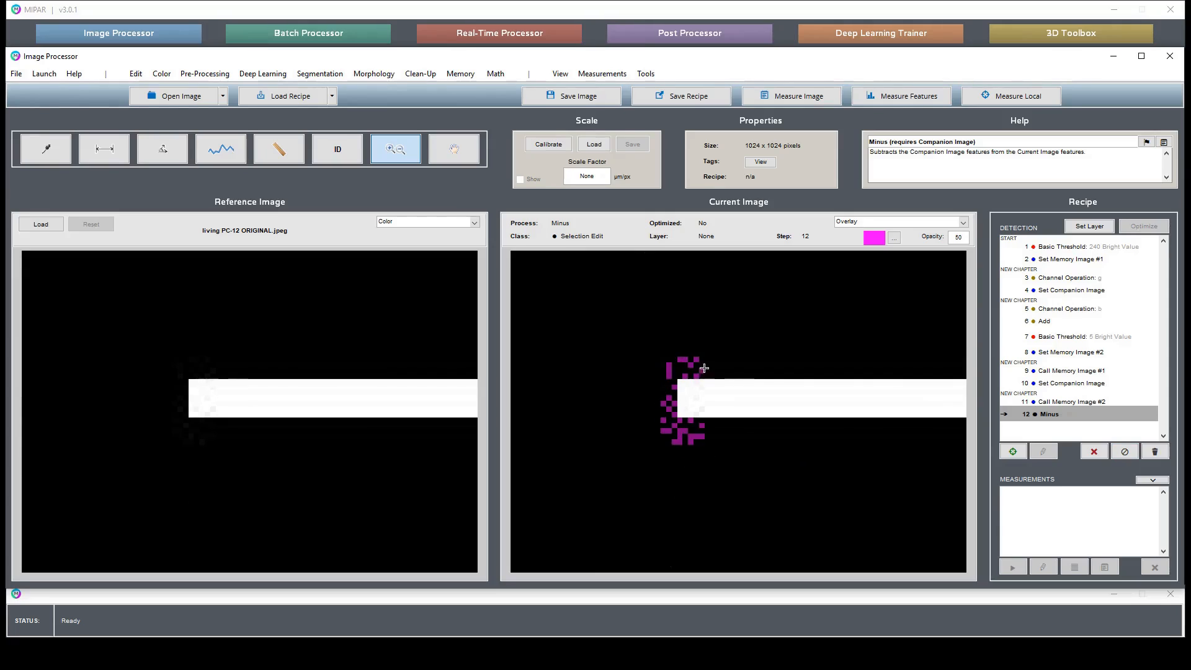
pyautogui.doubleClick(696, 387)
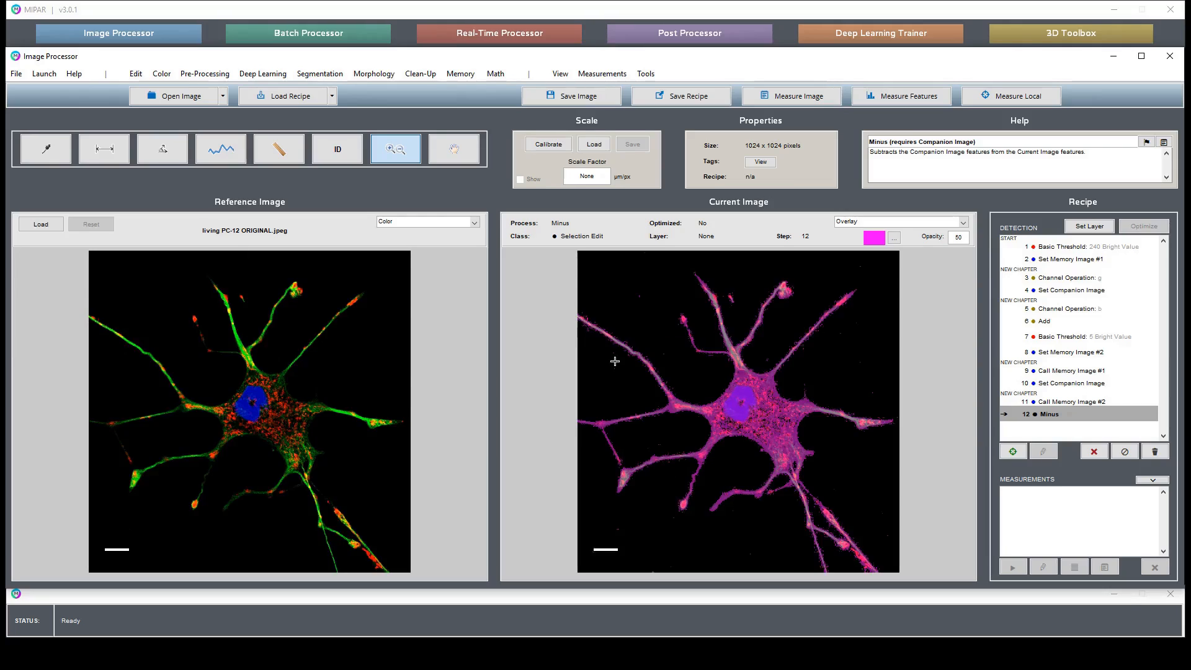
# Inspect the selection edges along a neurite and on the processes below the cell body
pyautogui.moveTo(598, 323); pyautogui.dragTo(655, 371)
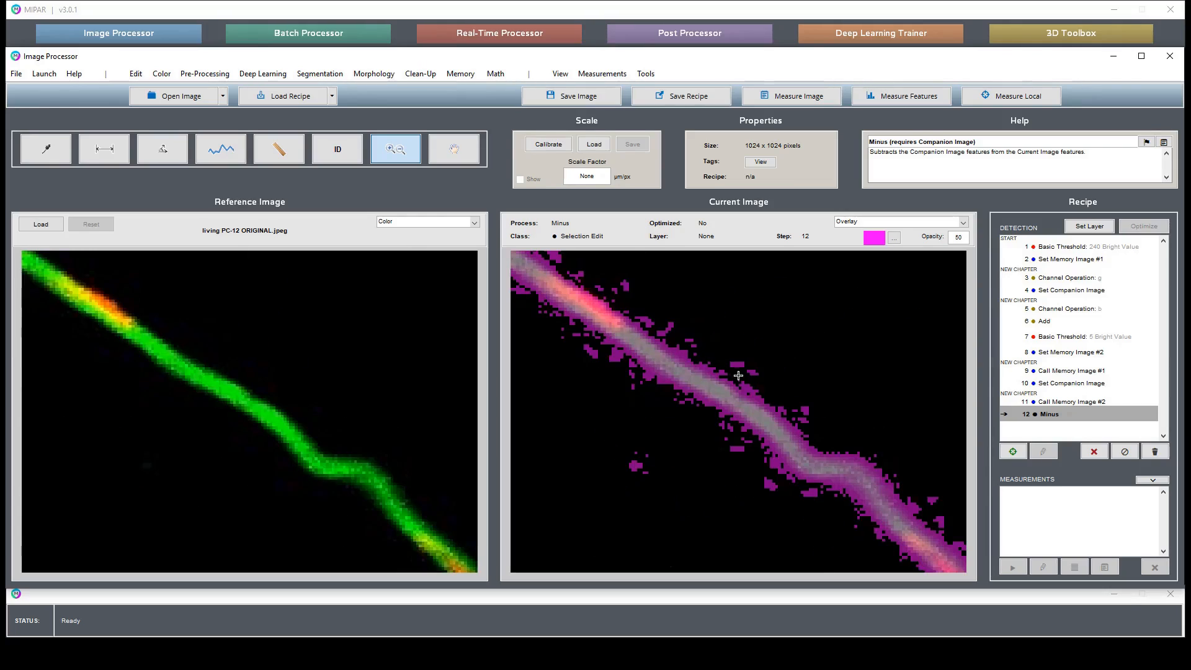
pyautogui.doubleClick(808, 415)
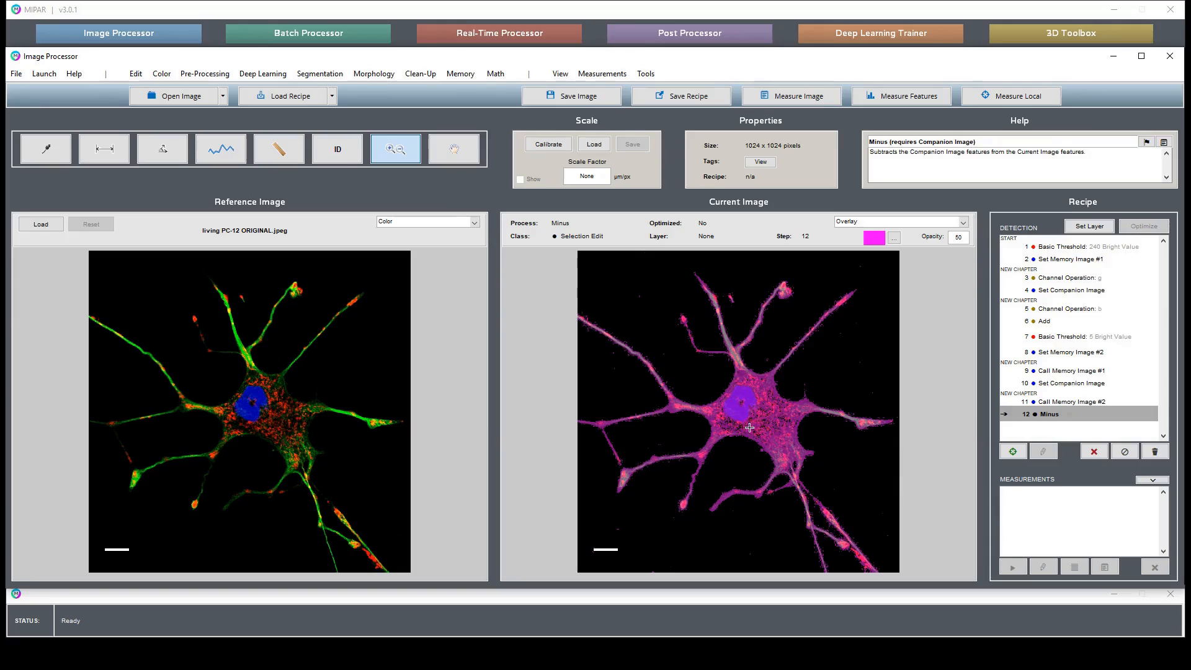
pyautogui.click(449, 72)
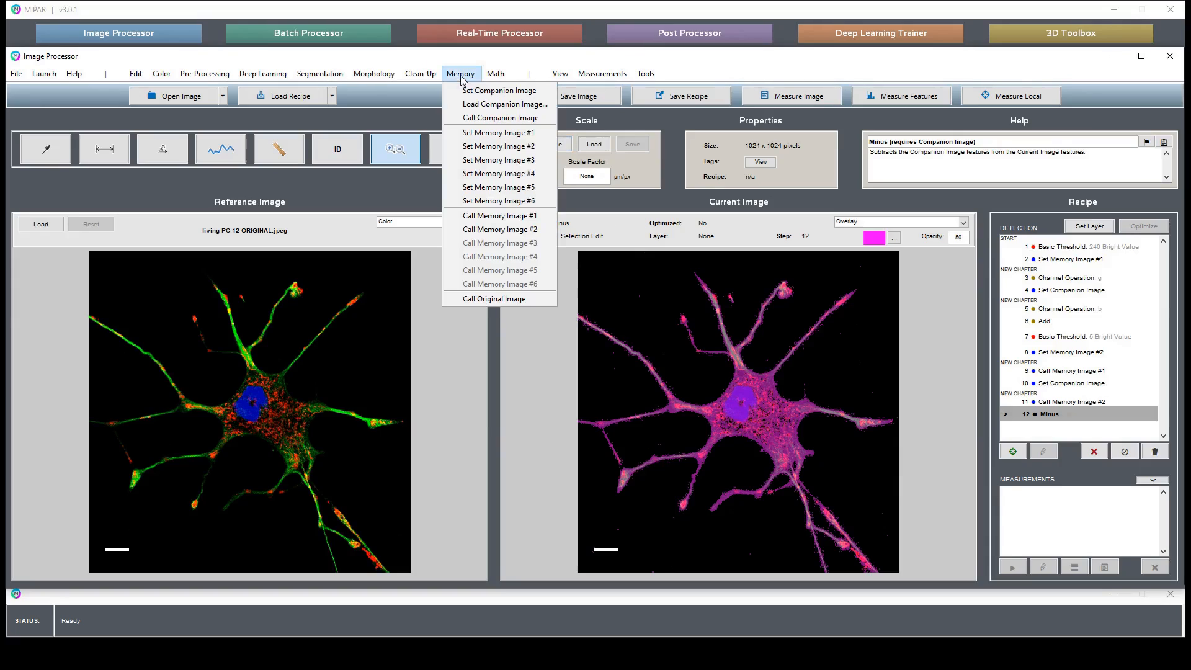
pyautogui.moveTo(434, 77)
pyautogui.moveTo(381, 79)
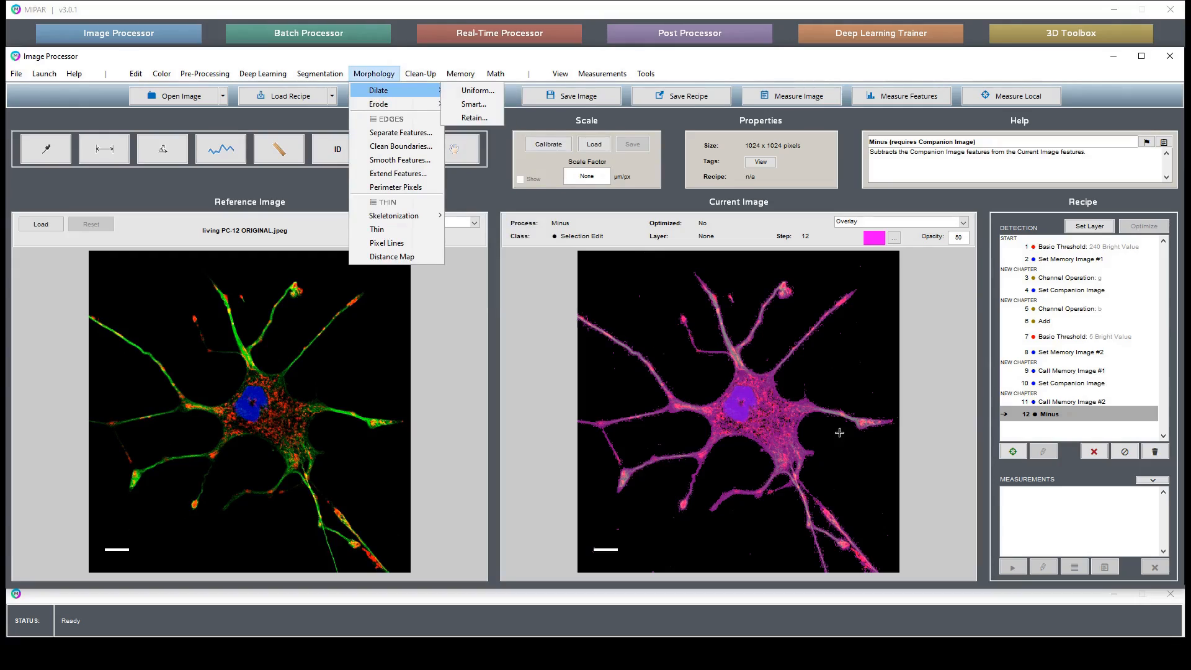
pyautogui.moveTo(705, 462); pyautogui.dragTo(828, 522)
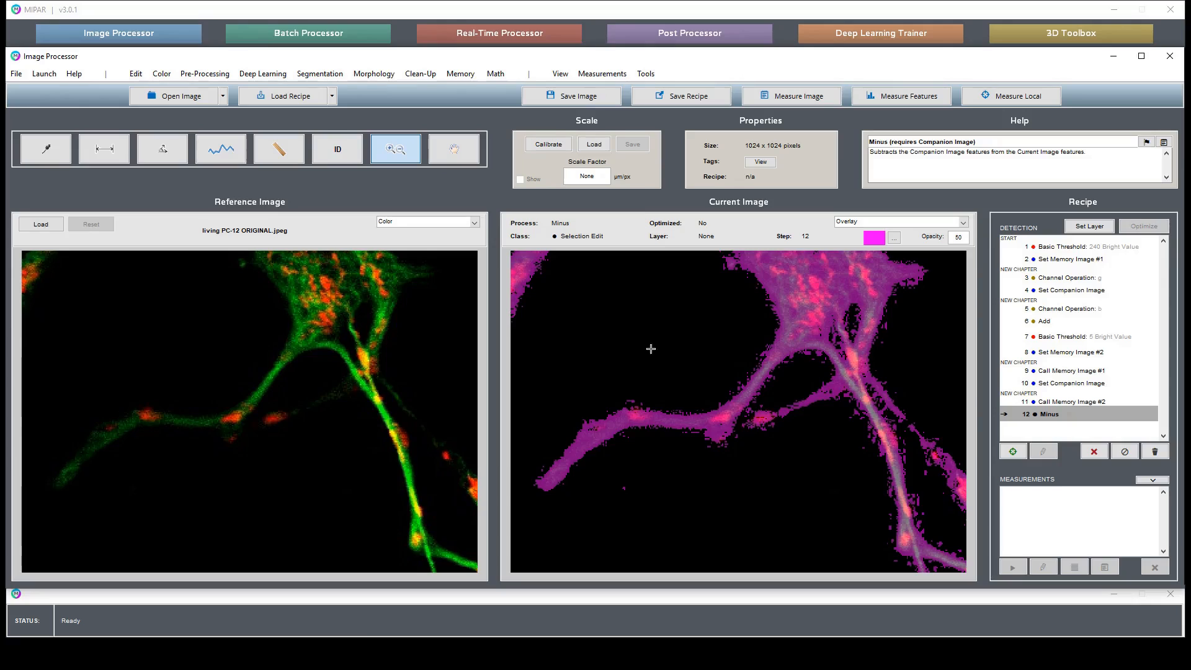
# Apply a Uniform Dilation with a depth of 1 to the cell selection after checking its preview
pyautogui.click(367, 78)
pyautogui.moveTo(390, 94)
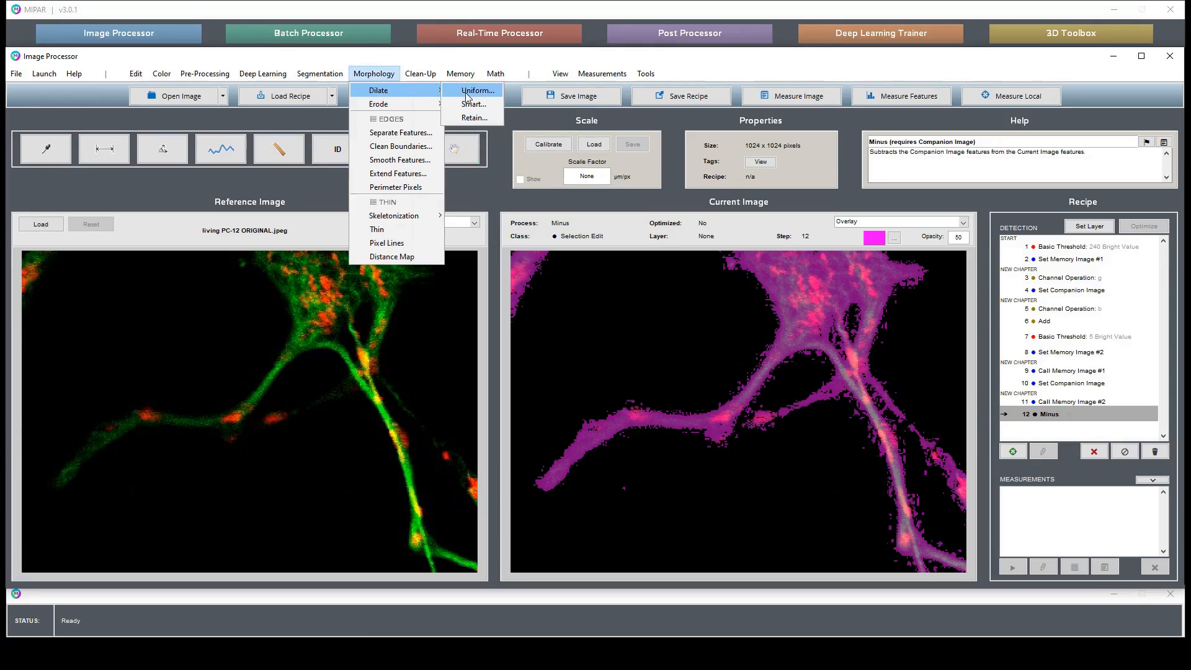
pyautogui.click(466, 91)
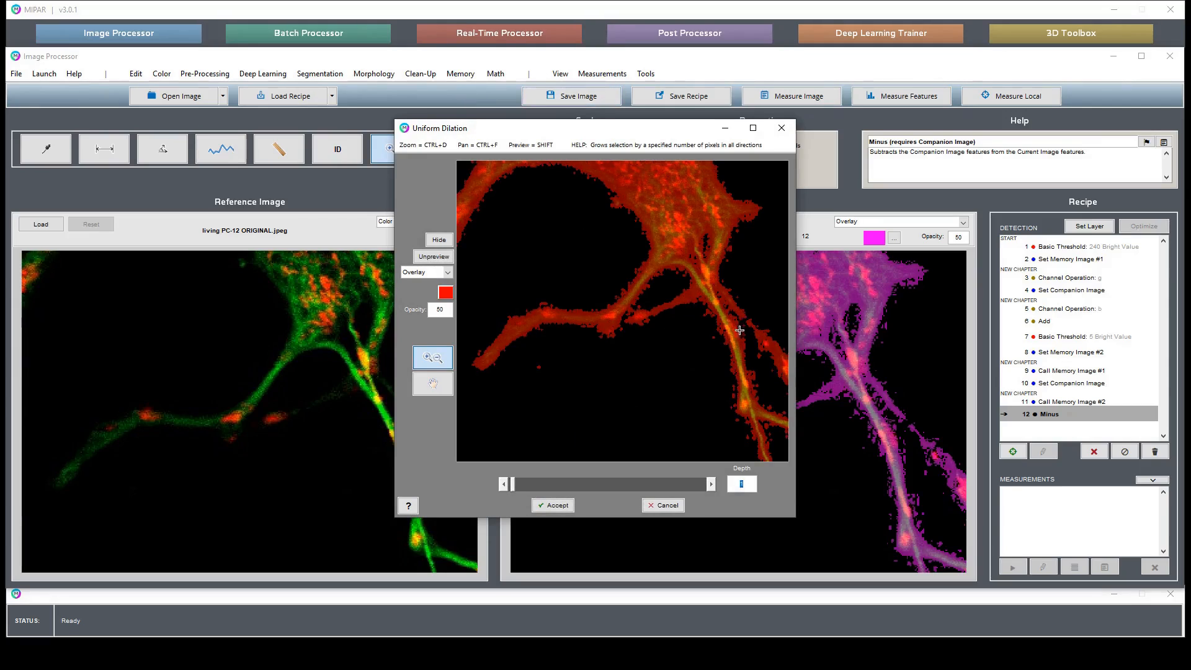
pyautogui.doubleClick(757, 413)
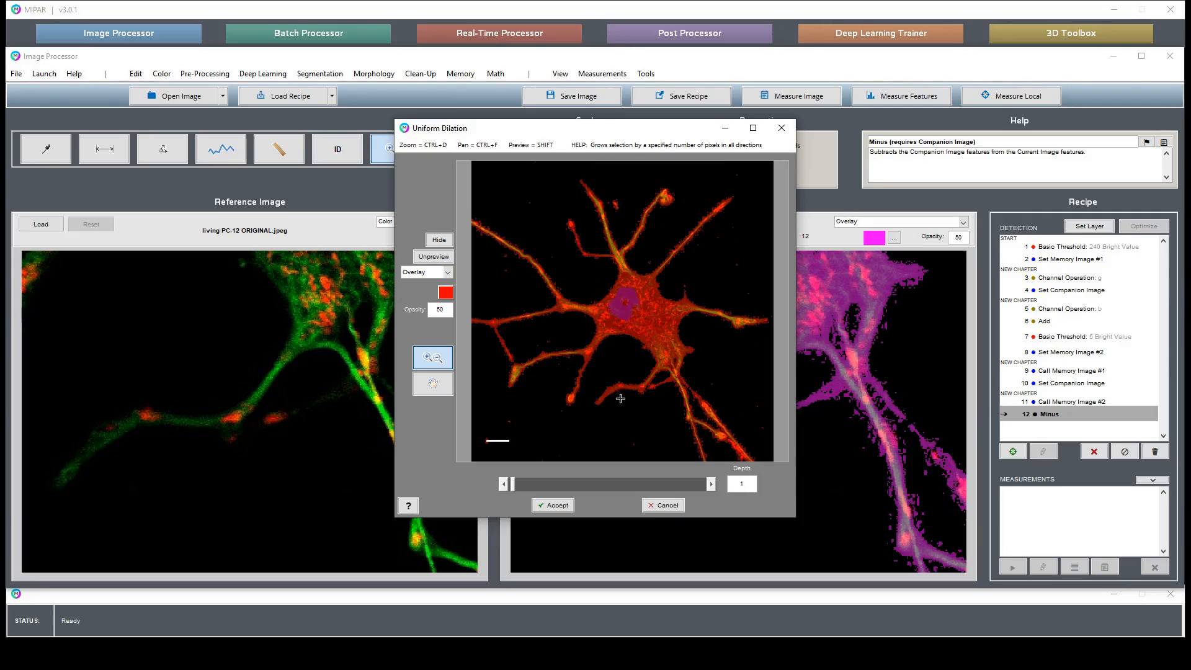
pyautogui.click(509, 275)
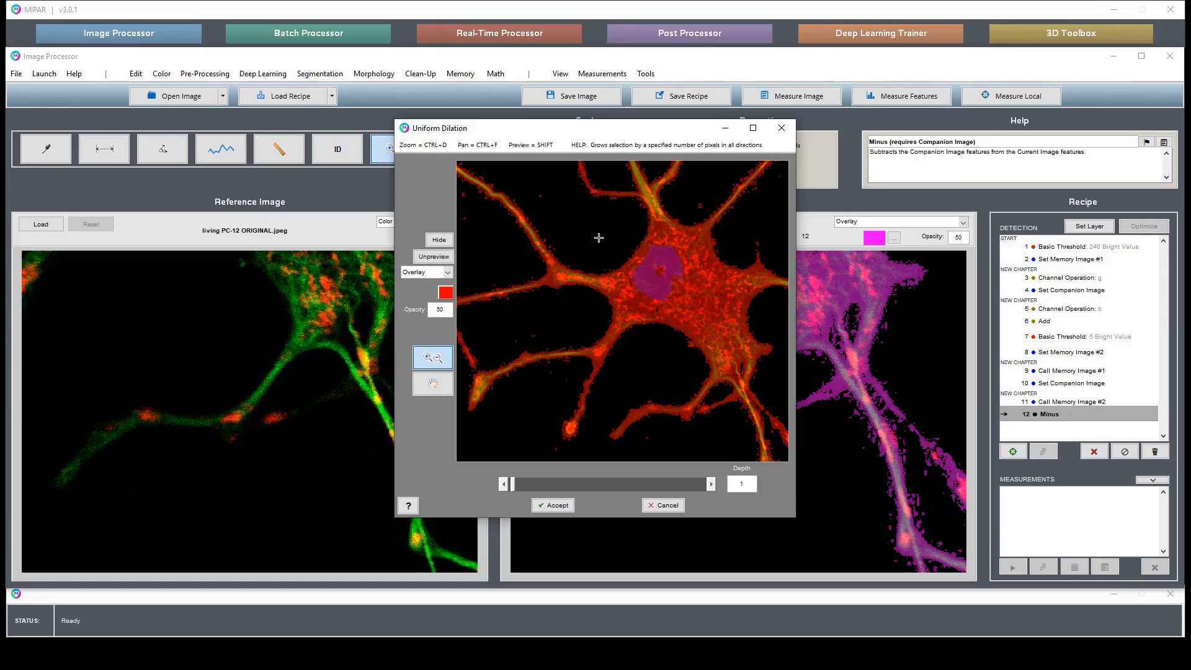
pyautogui.doubleClick(581, 401)
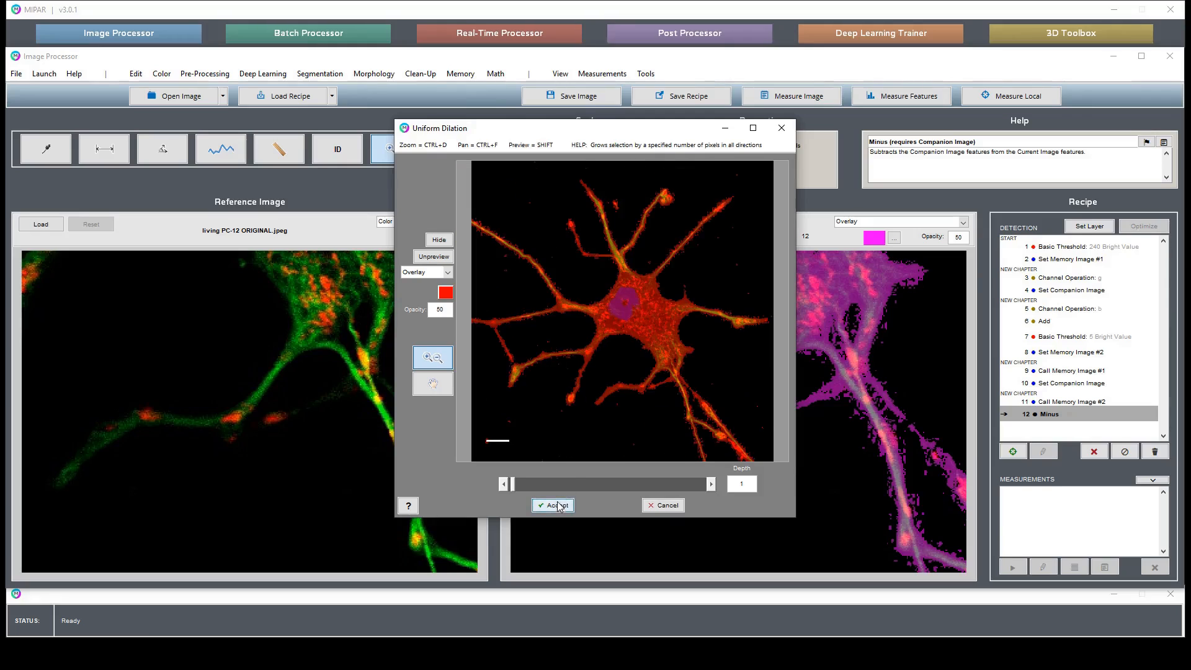
pyautogui.click(554, 505)
# Apply a Uniform Erosion with a depth of 1 to the dilated cell selection after comparing it with a depth of 2
pyautogui.click(421, 73)
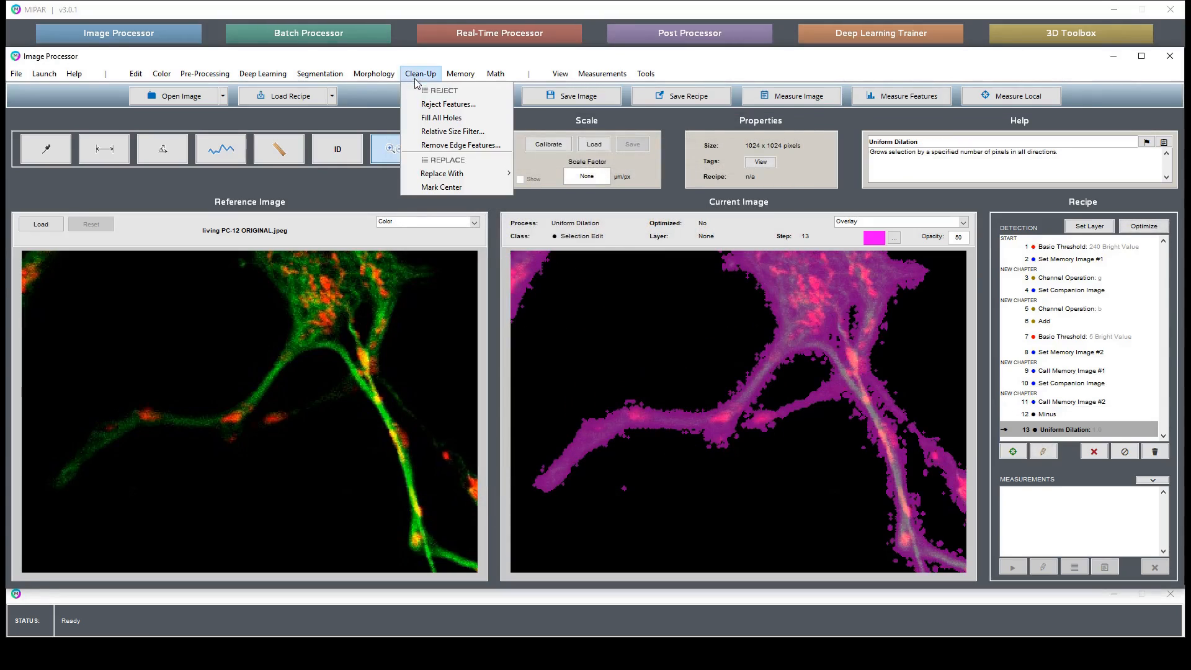
pyautogui.moveTo(373, 73)
pyautogui.moveTo(404, 105)
pyautogui.click(492, 106)
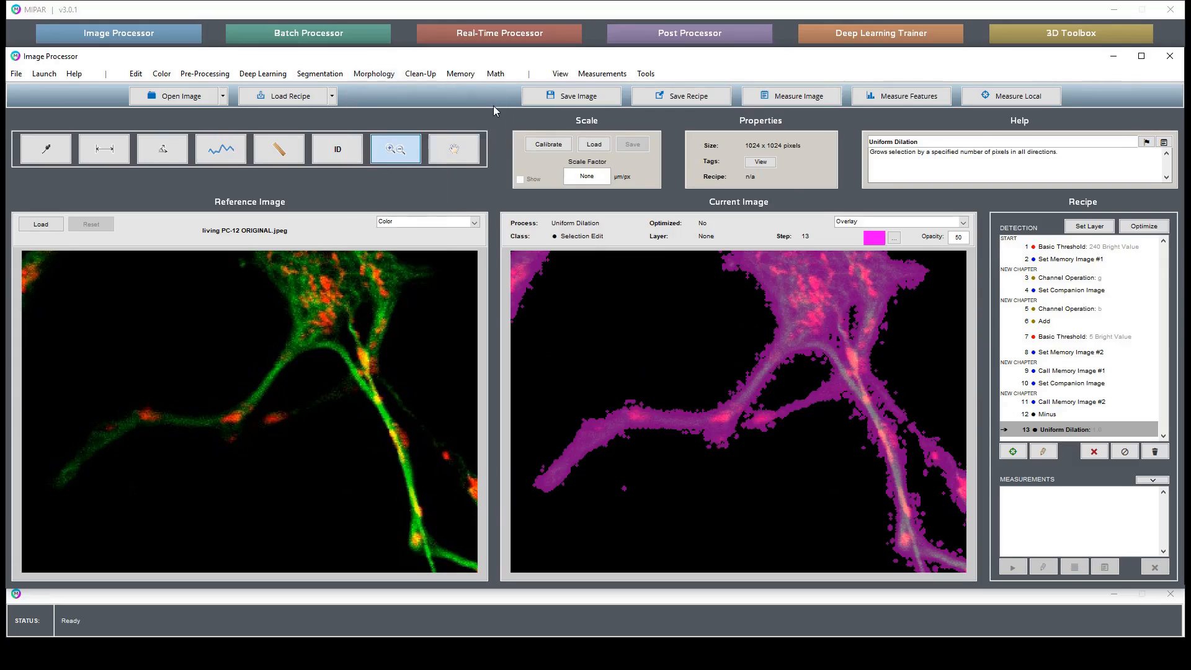
pyautogui.write('1')
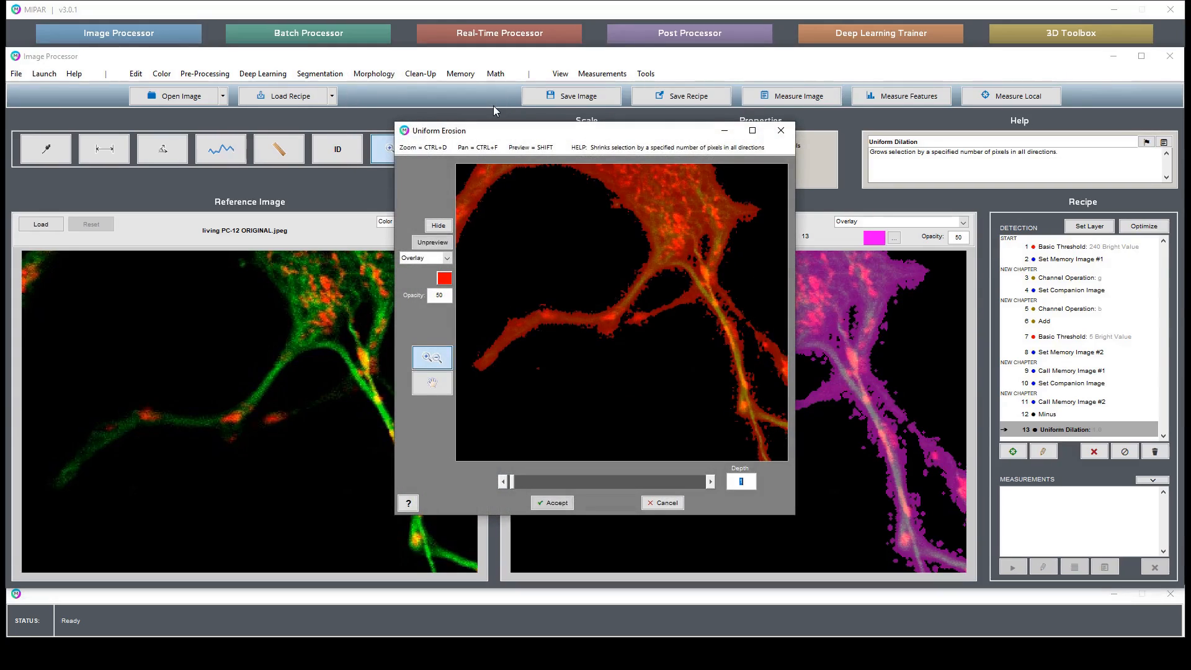
pyautogui.hotkey('ctrl', 'f')
pyautogui.moveTo(546, 413); pyautogui.dragTo(501, 361)
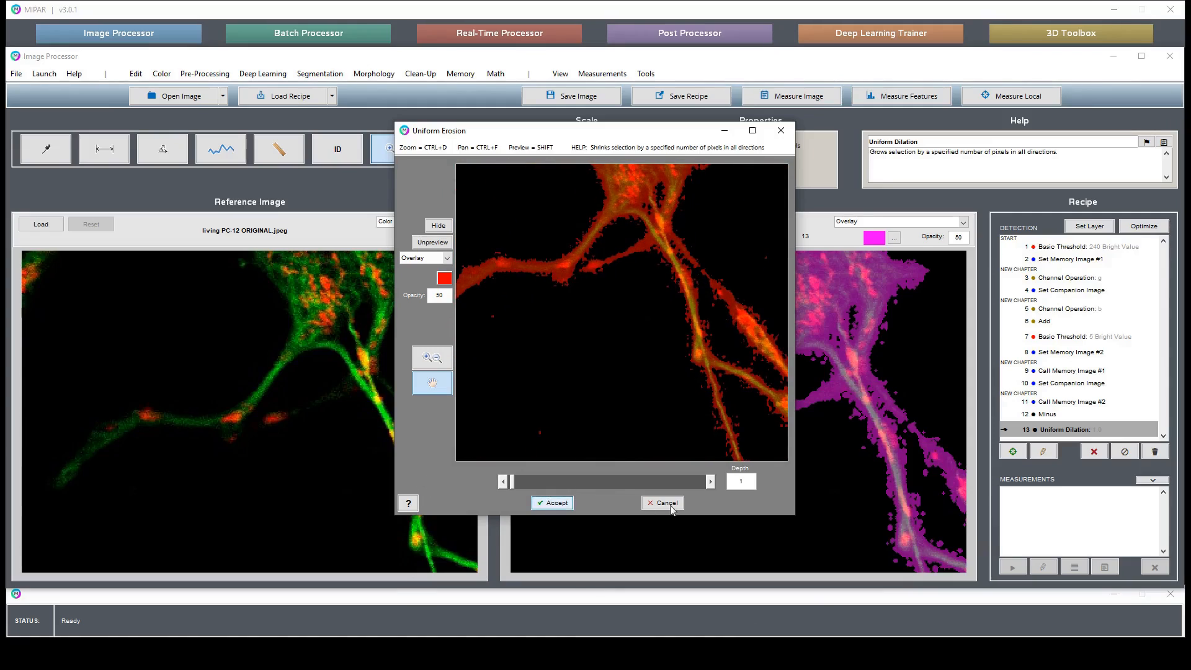
pyautogui.write('2')
pyautogui.press('Return')
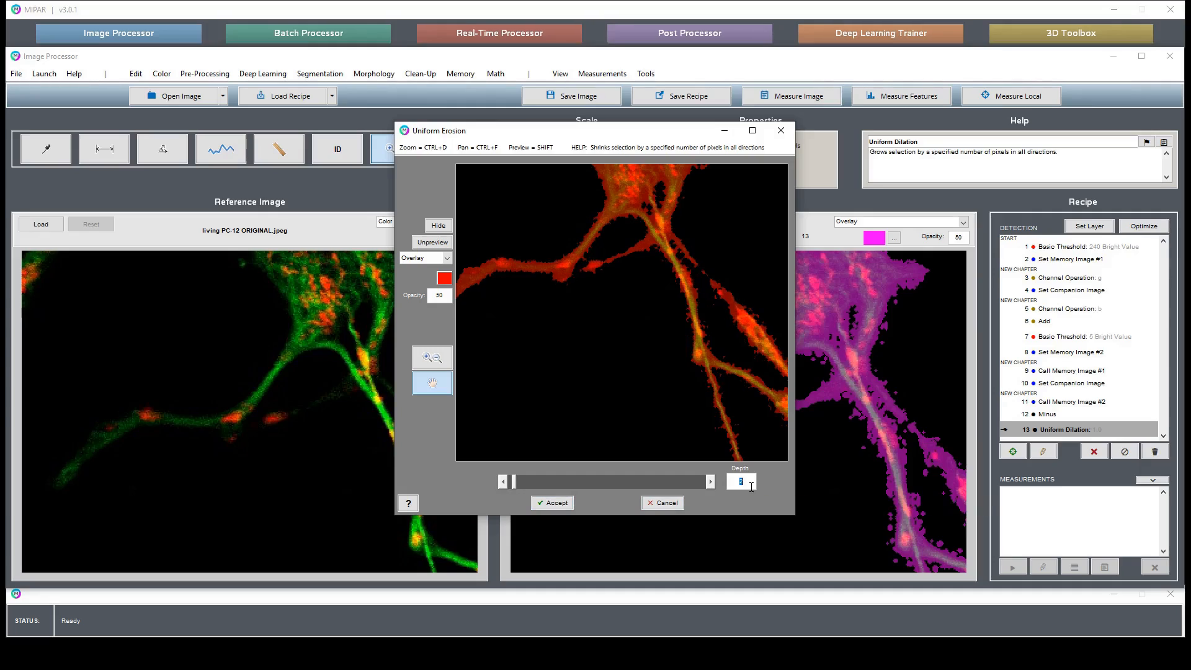
pyautogui.write('1')
pyautogui.press('Return')
pyautogui.click(558, 504)
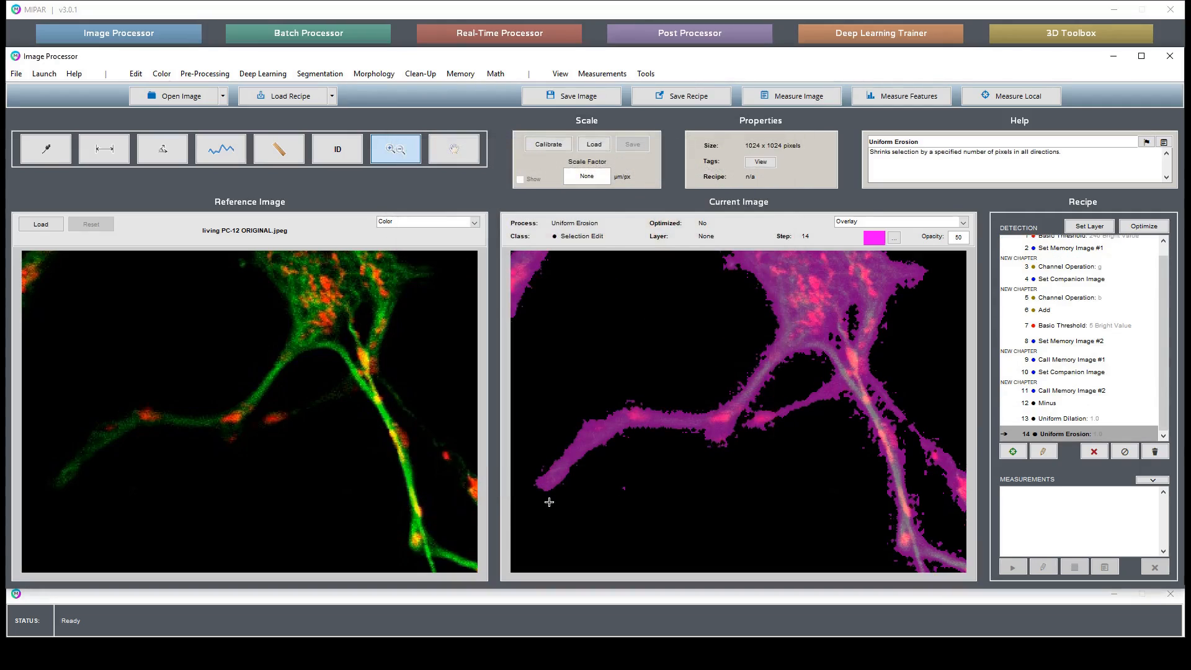
# Examine the eroded selection for rough edges and stray pixels along the neurites around the cell body
pyautogui.press('p')
pyautogui.moveTo(765, 300); pyautogui.dragTo(879, 402)
pyautogui.moveTo(657, 445); pyautogui.dragTo(730, 351)
pyautogui.click(397, 163)
pyautogui.moveTo(620, 366); pyautogui.dragTo(718, 436)
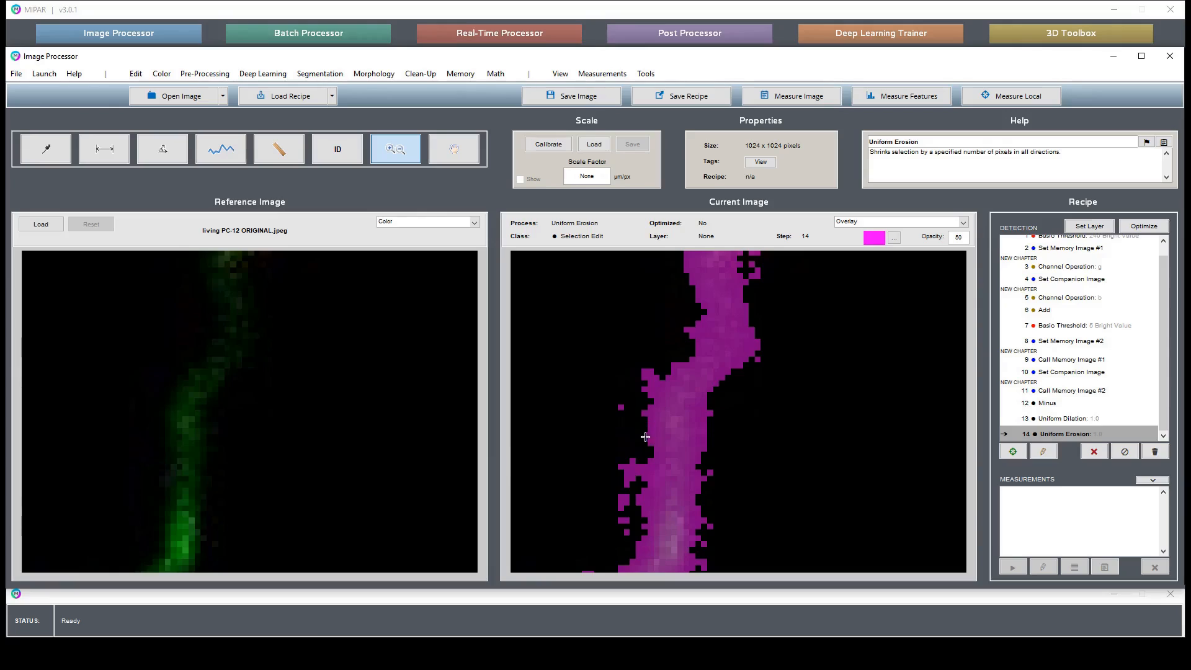
pyautogui.press('p')
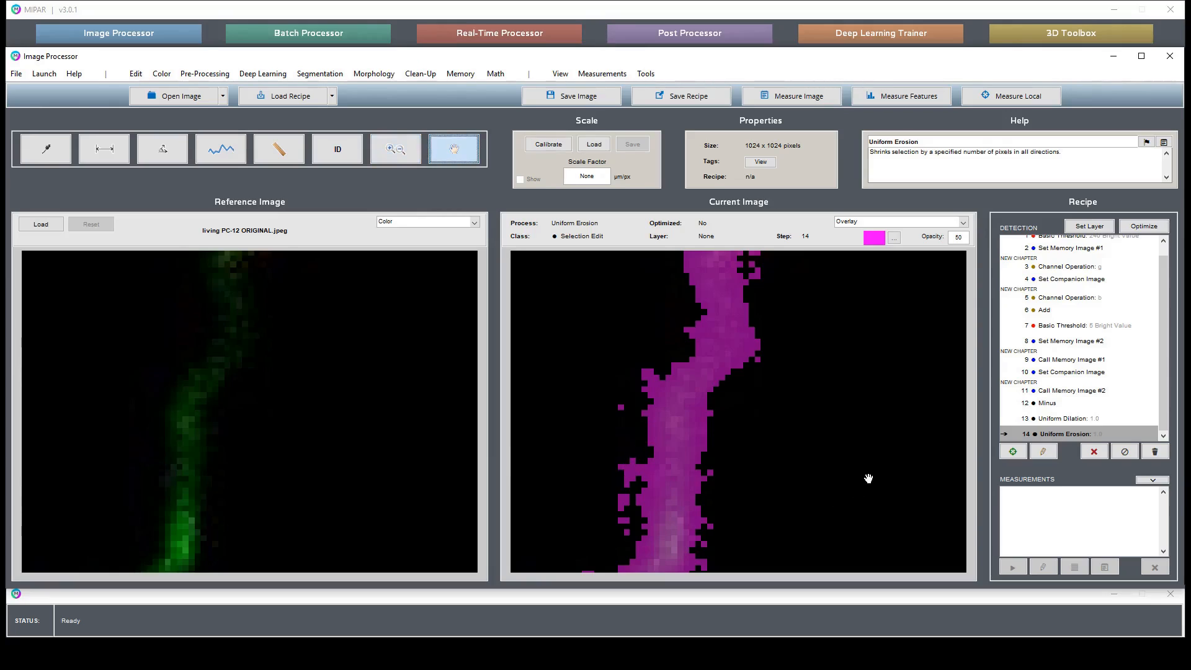
pyautogui.moveTo(878, 478); pyautogui.dragTo(809, 364)
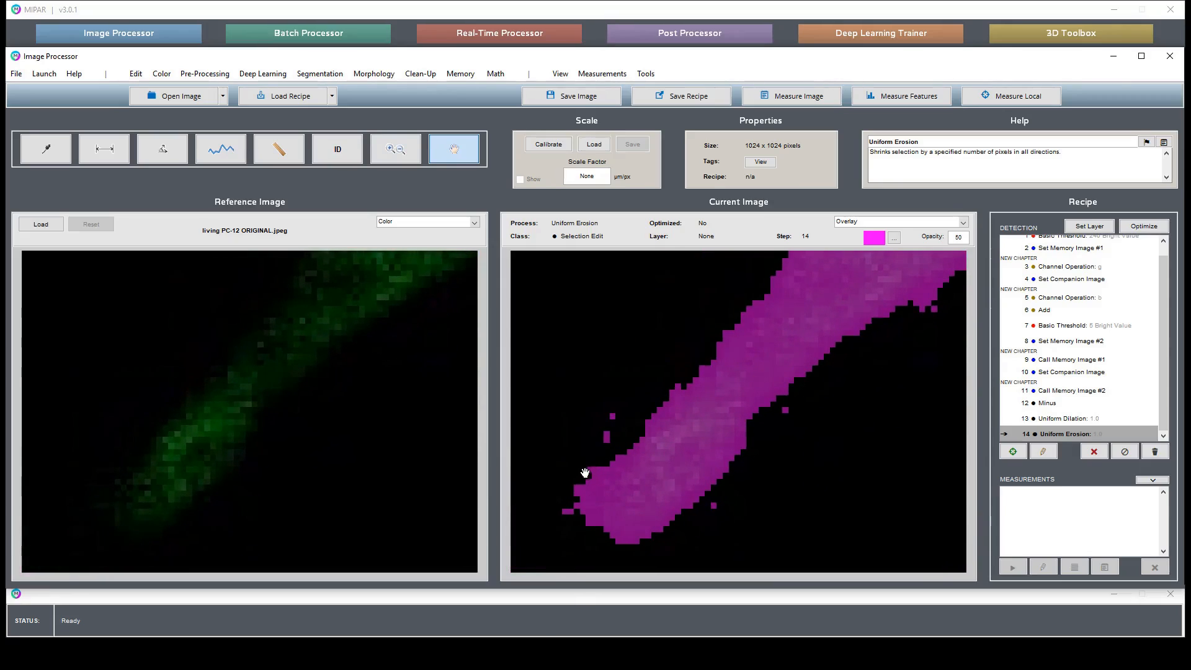
pyautogui.moveTo(674, 509); pyautogui.dragTo(619, 519)
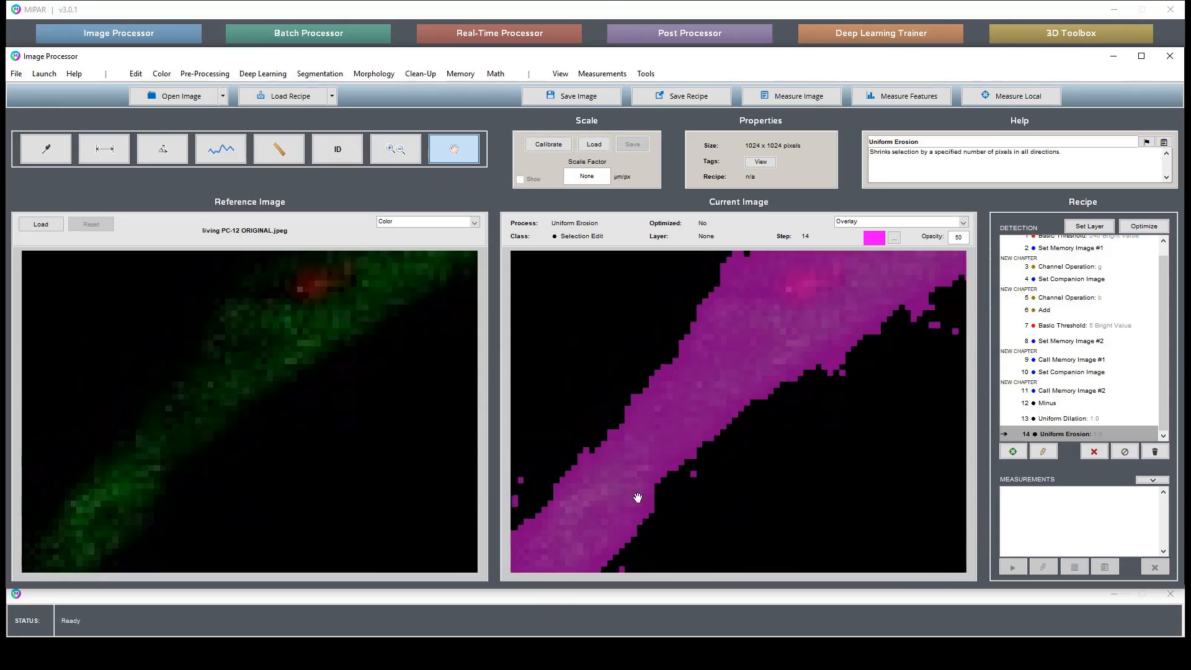
pyautogui.doubleClick(833, 351)
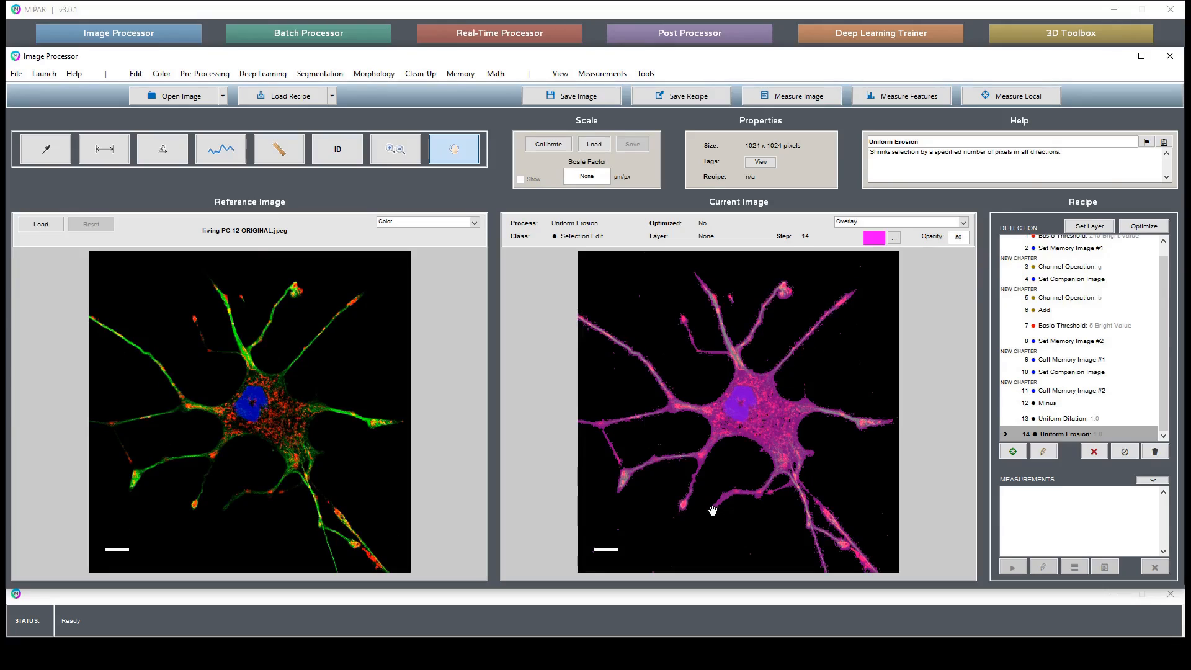
pyautogui.click(395, 149)
pyautogui.moveTo(591, 312); pyautogui.dragTo(654, 375)
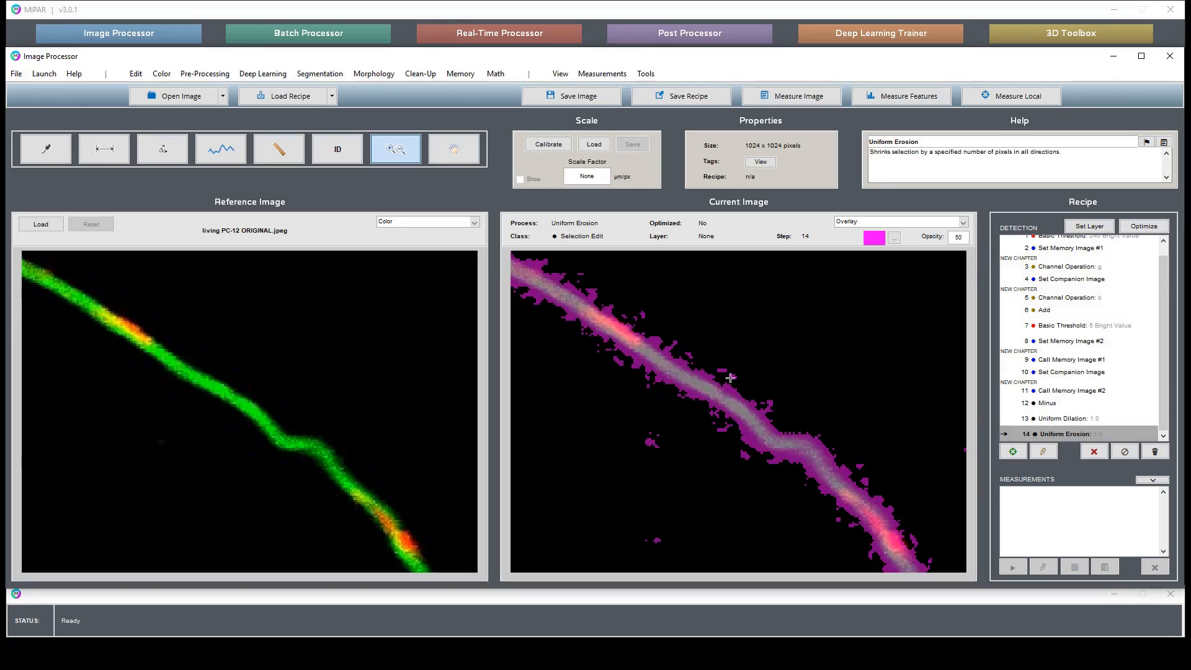
pyautogui.doubleClick(794, 410)
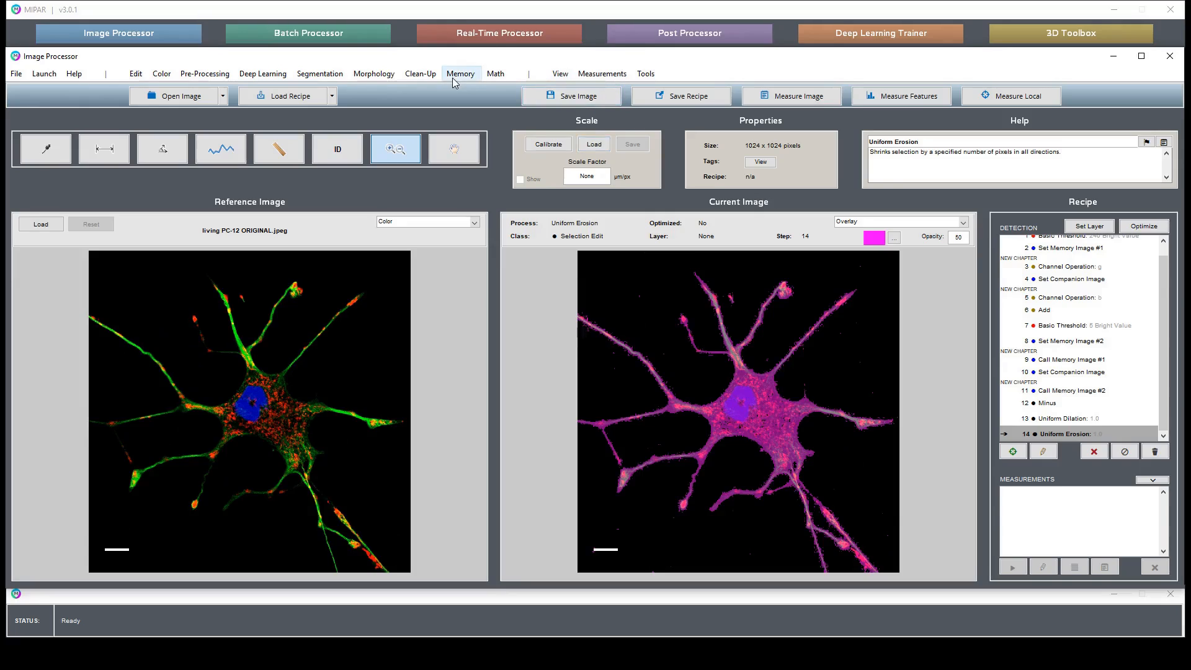
# Smooth the cell selection's boundaries with Smooth Features, using a window size of 7 and a threshold of 0.4225
pyautogui.moveTo(704, 383); pyautogui.dragTo(830, 509)
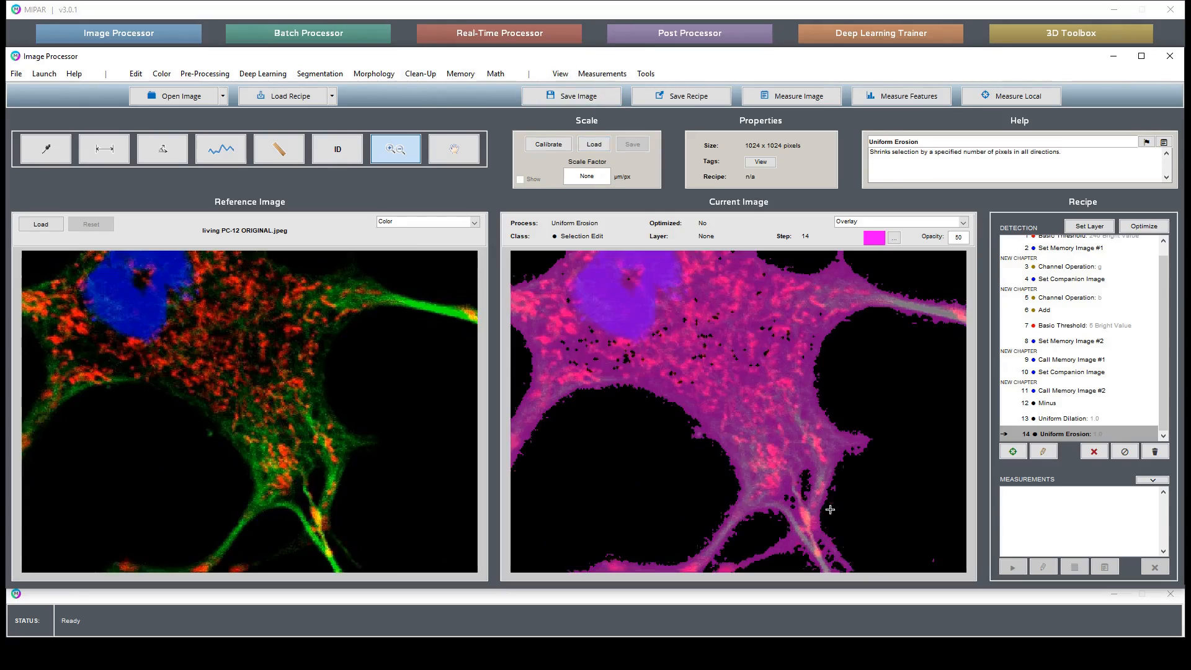
pyautogui.click(420, 73)
pyautogui.moveTo(390, 77)
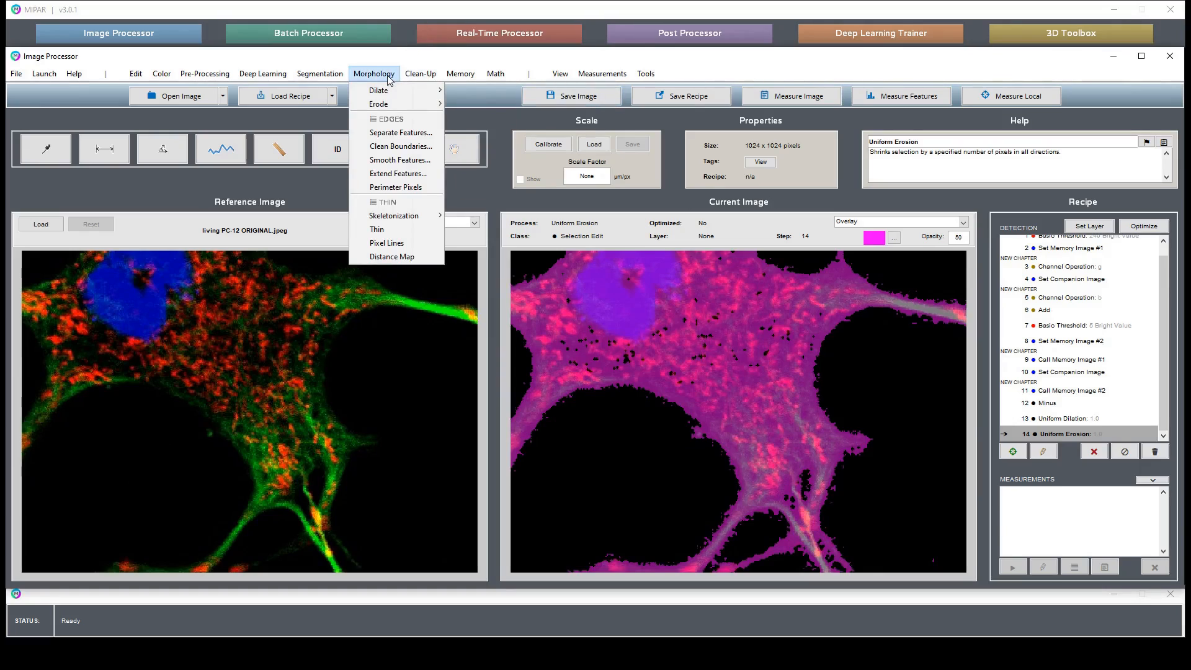
pyautogui.click(426, 161)
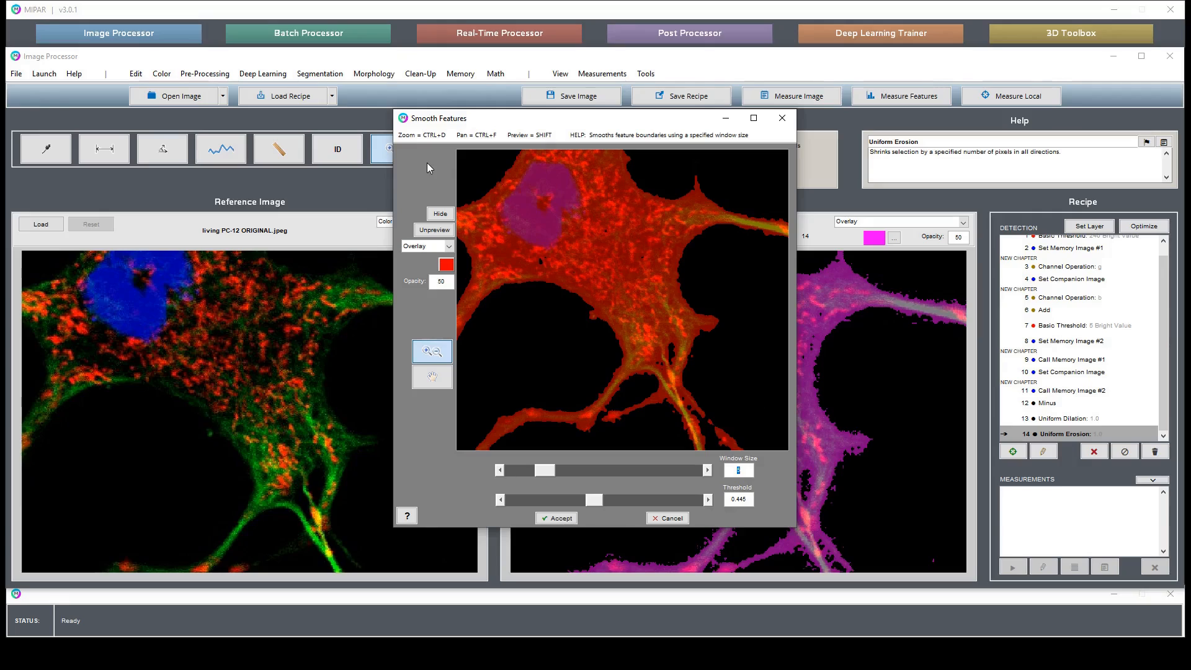
pyautogui.press('Return')
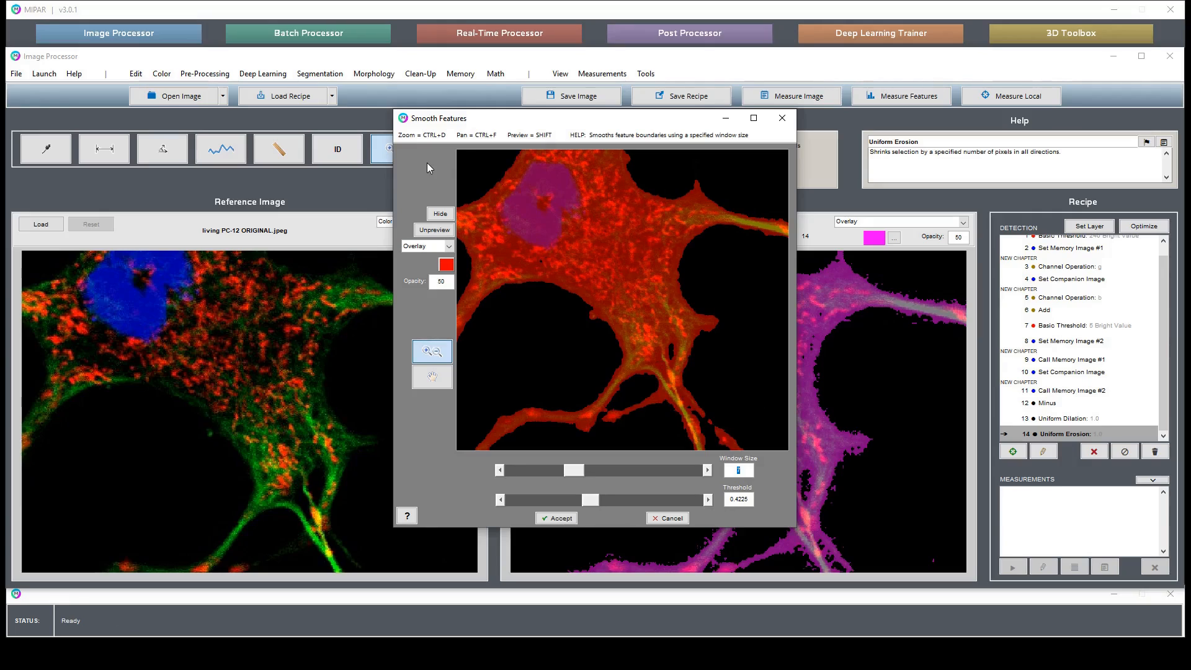
pyautogui.doubleClick(542, 346)
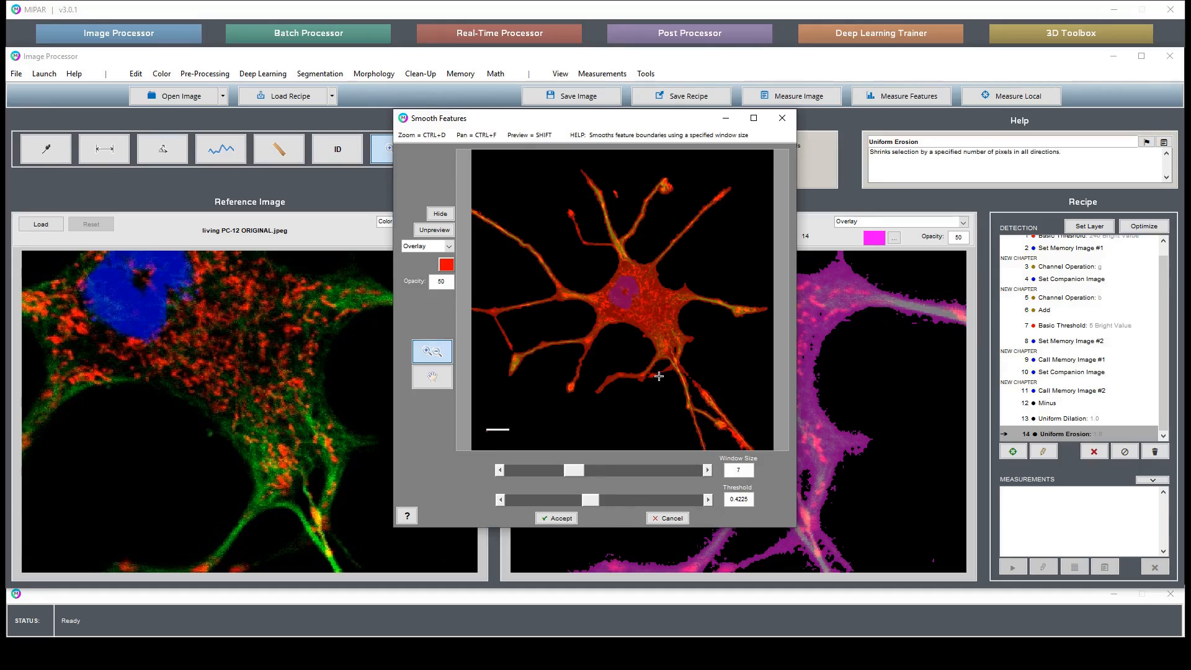
pyautogui.click(549, 519)
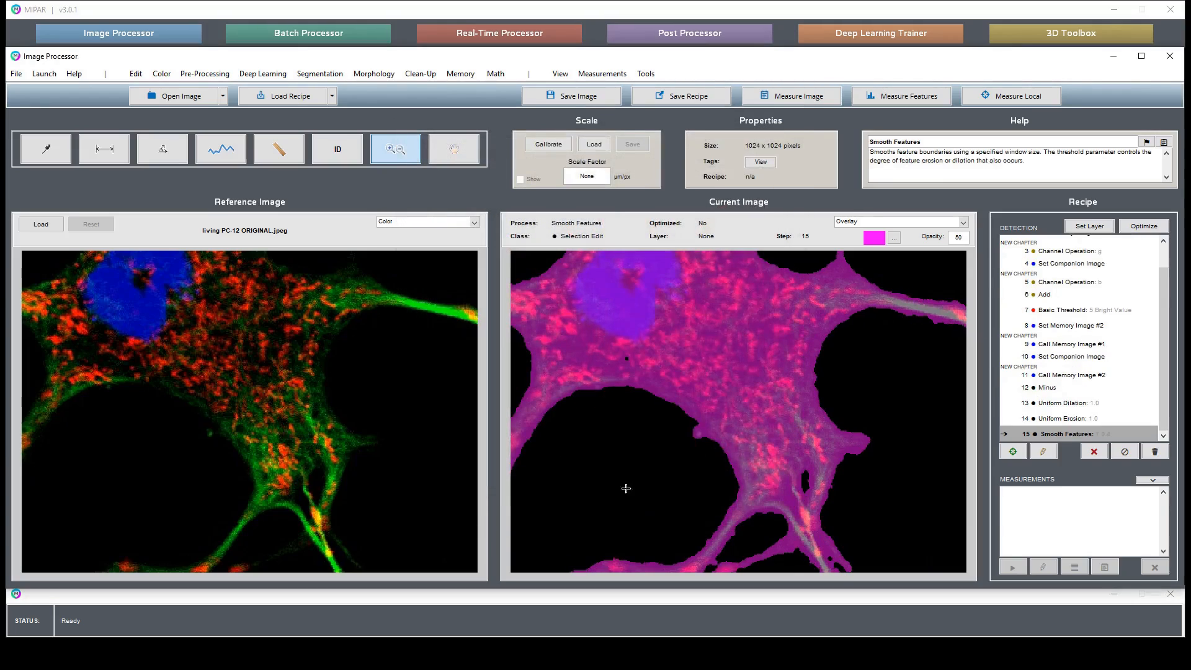
# Open Reject Features and measure the area of the leftover speck at the corner of the scale bar
pyautogui.doubleClick(679, 472)
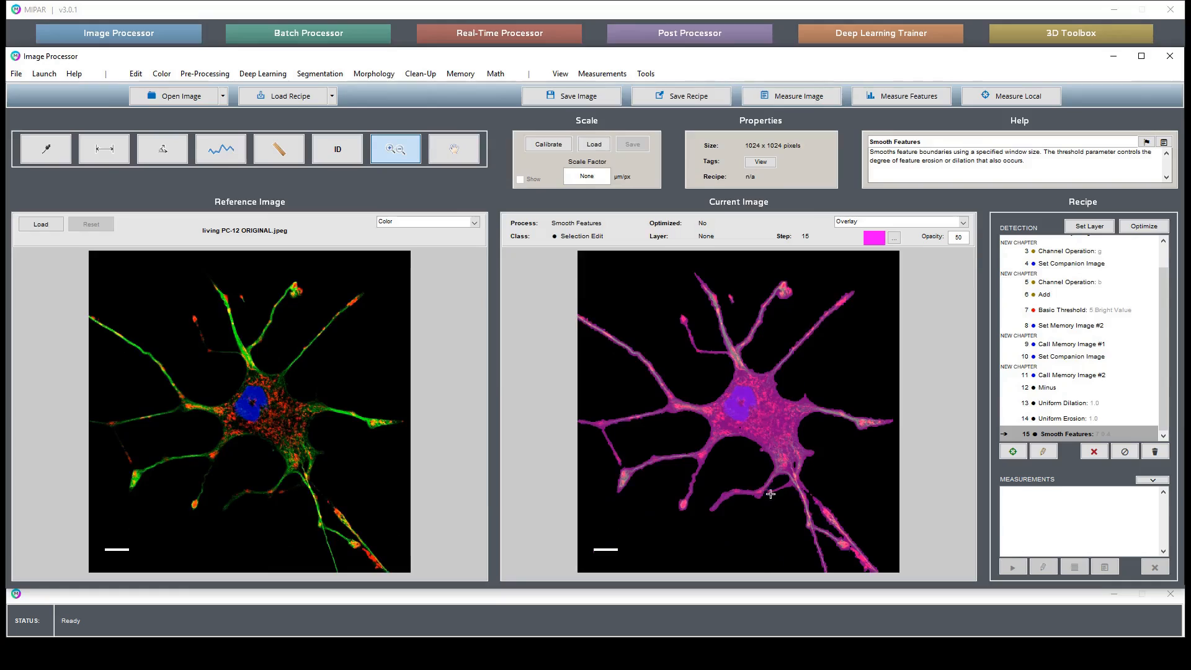
pyautogui.moveTo(619, 536); pyautogui.dragTo(579, 573)
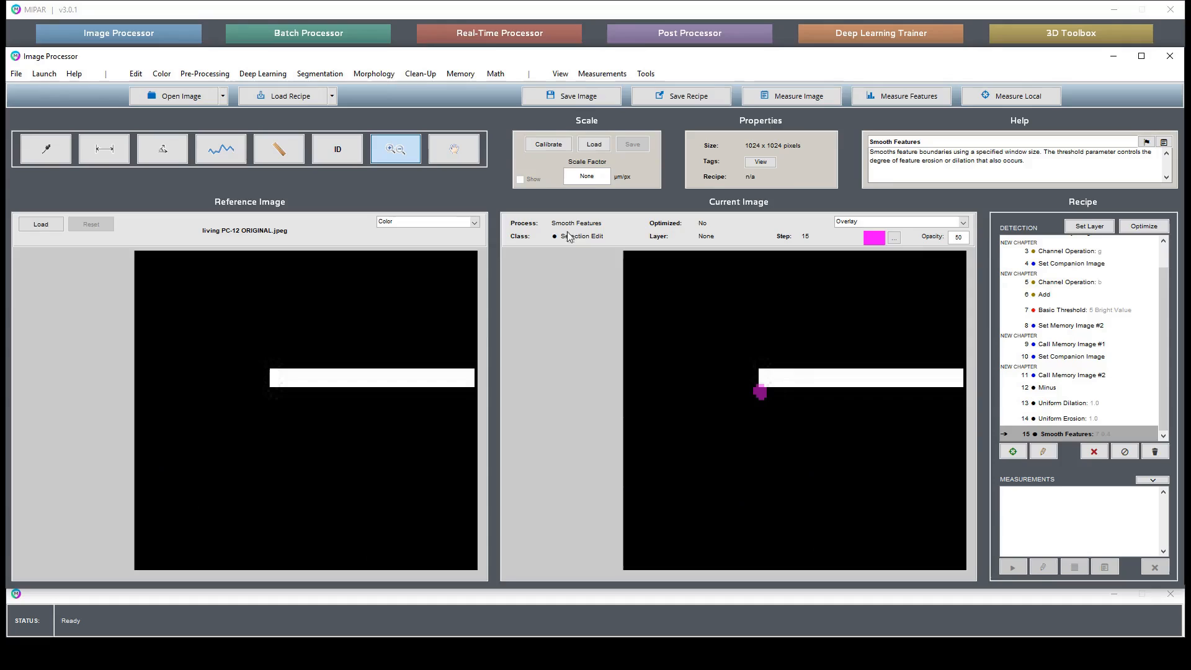
pyautogui.click(420, 73)
pyautogui.click(436, 111)
pyautogui.click(408, 356)
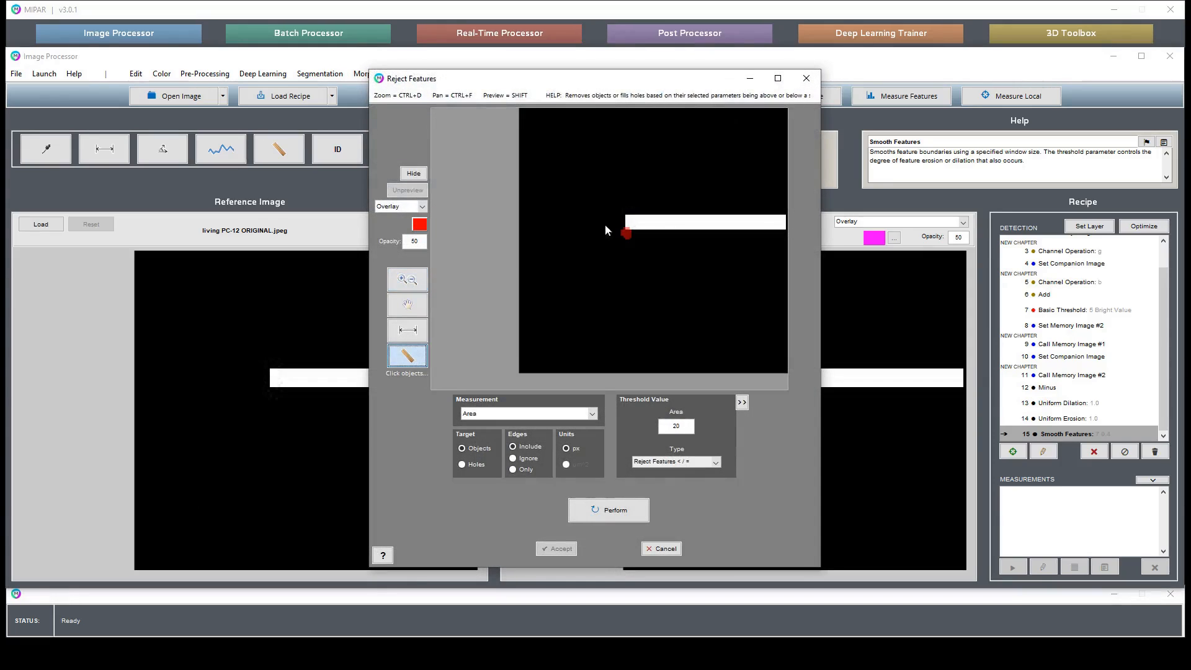
pyautogui.click(626, 234)
# Measure the areas of the tiny gap fragment in the lower neurite and the isolated piece beside the upper neurites
pyautogui.click(395, 285)
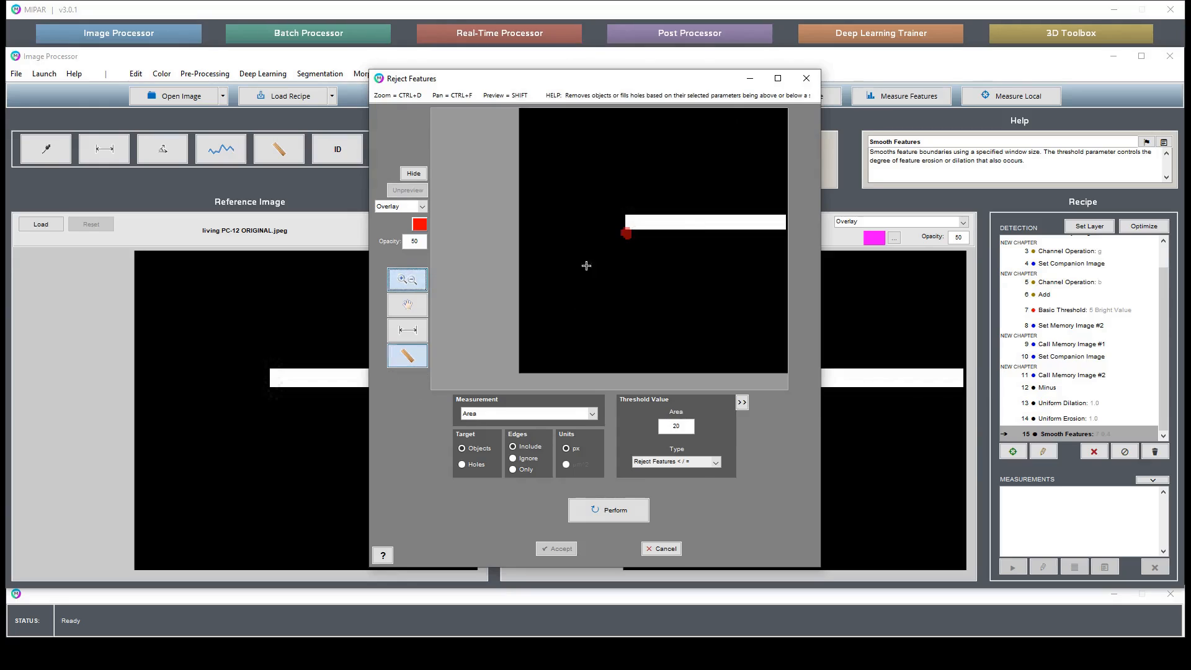
pyautogui.moveTo(639, 277); pyautogui.dragTo(719, 342)
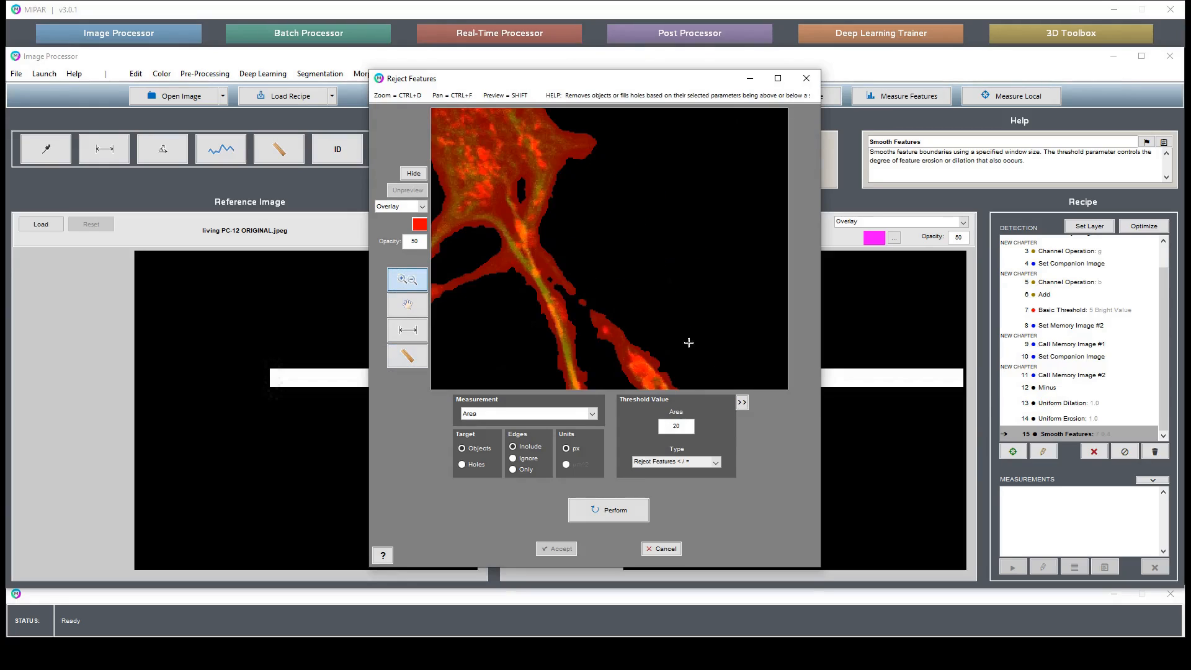
pyautogui.click(407, 357)
pyautogui.click(581, 302)
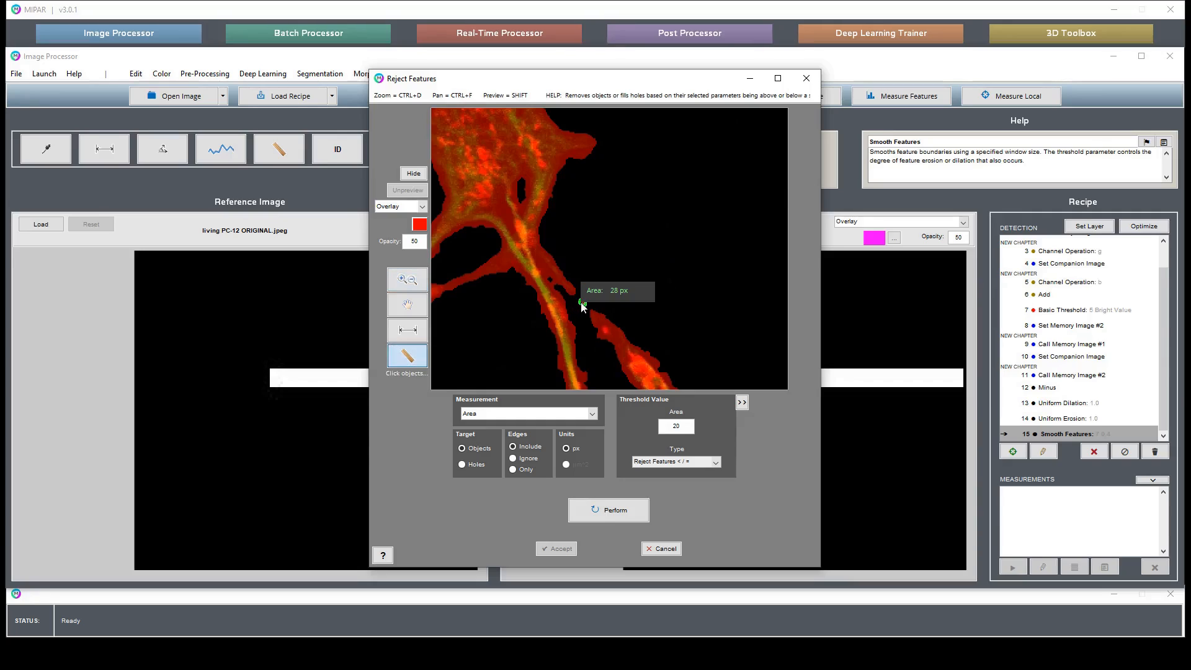
pyautogui.click(407, 281)
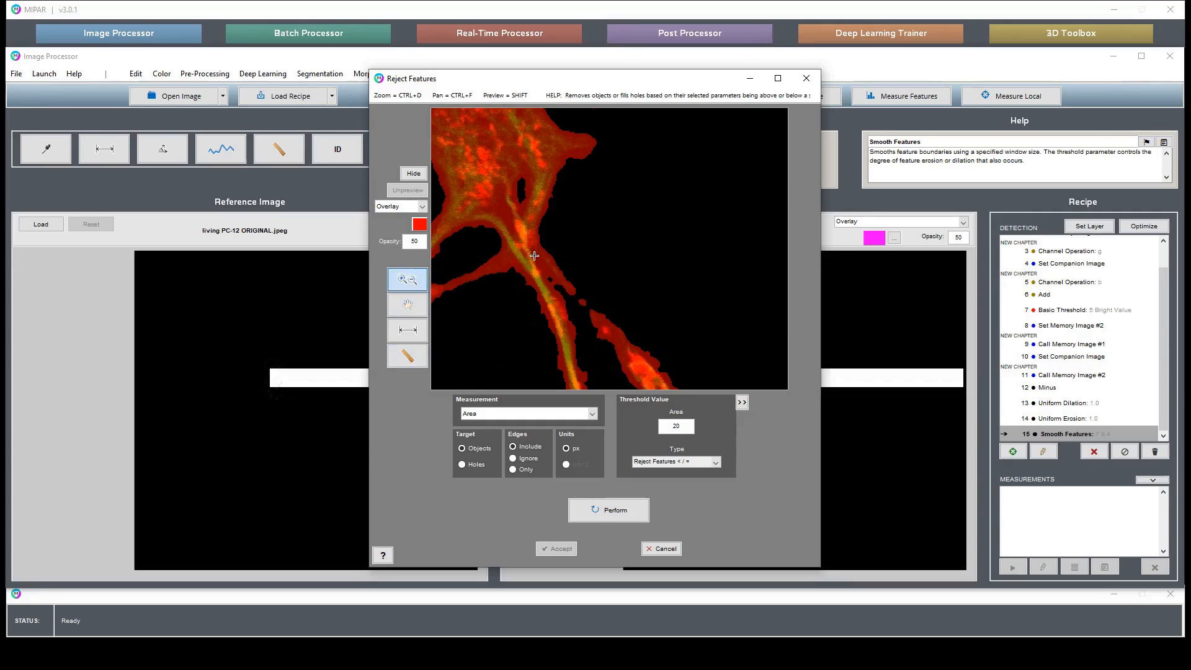
pyautogui.moveTo(582, 132); pyautogui.dragTo(624, 177)
pyautogui.click(407, 355)
pyautogui.click(617, 205)
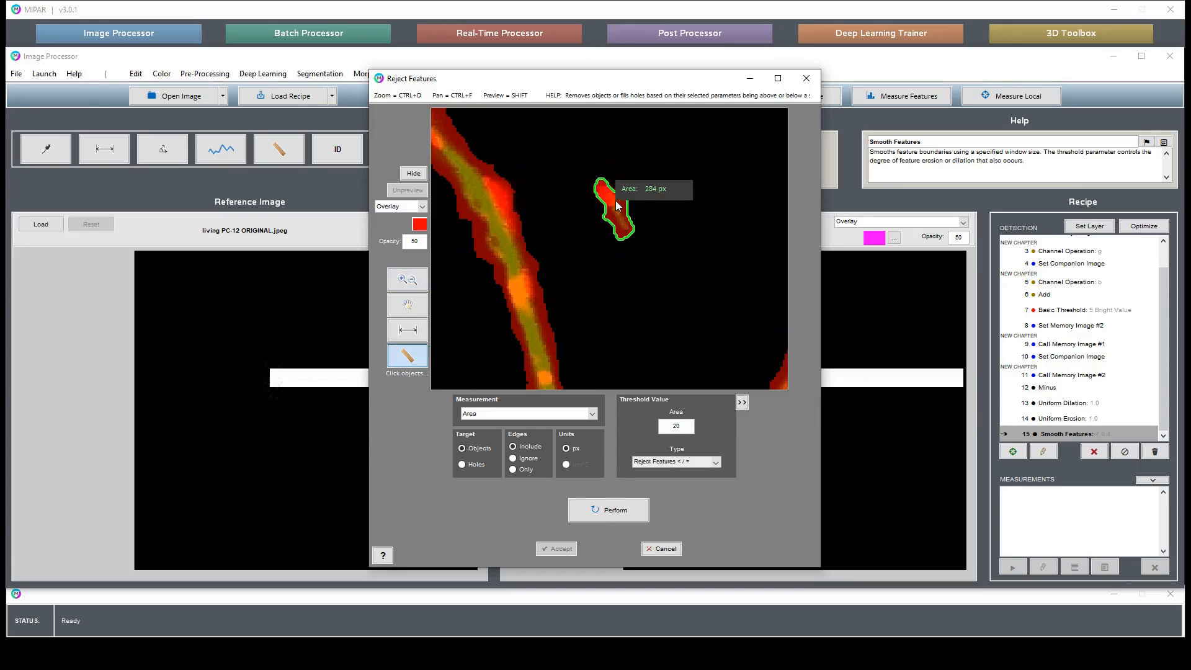
# Reject objects with an area of 50 px or less from the cell selection after checking the preview around the small fragments
pyautogui.moveTo(681, 425); pyautogui.dragTo(668, 424)
pyautogui.write('50')
pyautogui.press('Return')
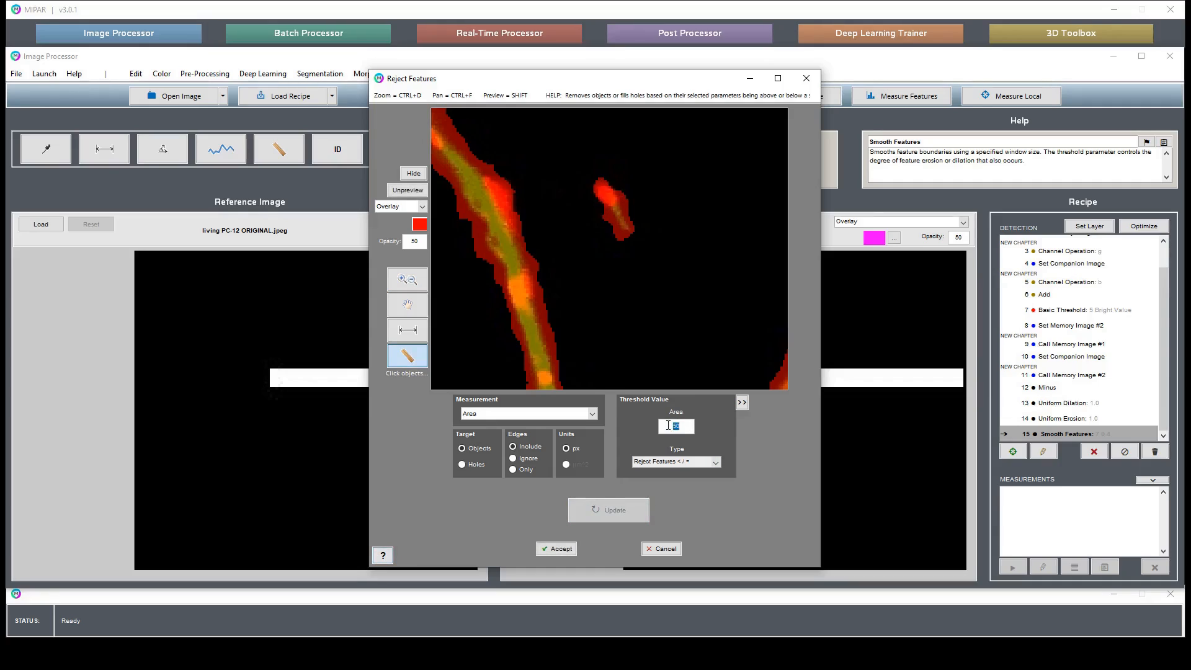
pyautogui.click(407, 282)
pyautogui.doubleClick(649, 291)
pyautogui.moveTo(657, 309); pyautogui.dragTo(682, 329)
pyautogui.press('shift')
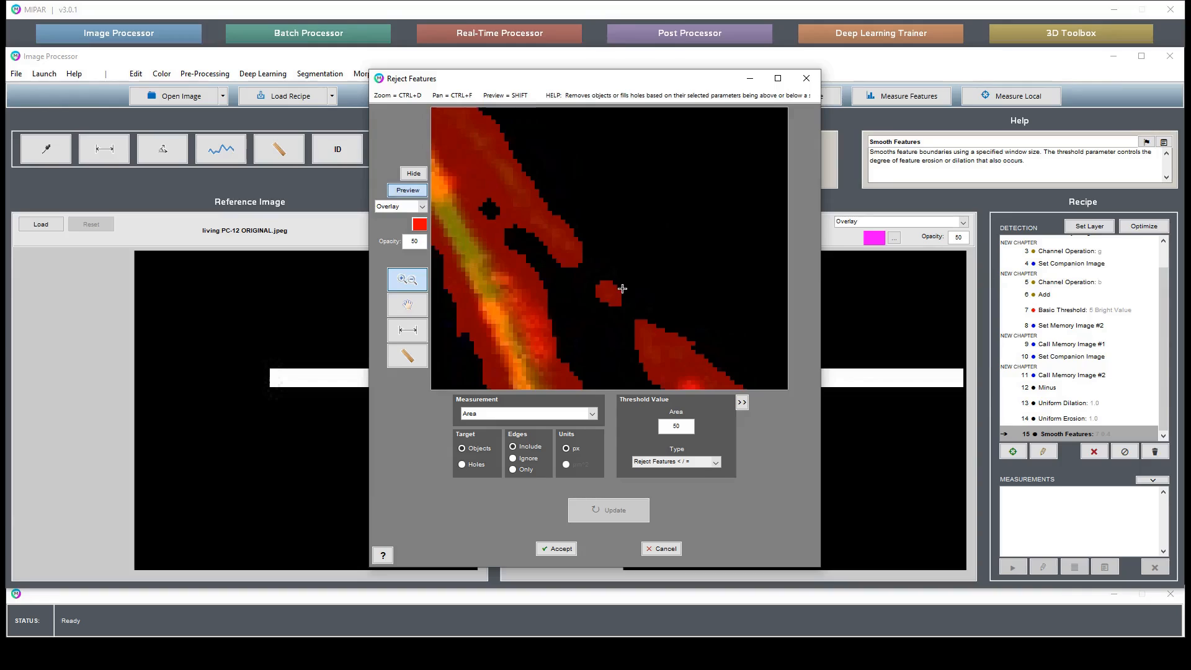
pyautogui.doubleClick(622, 289)
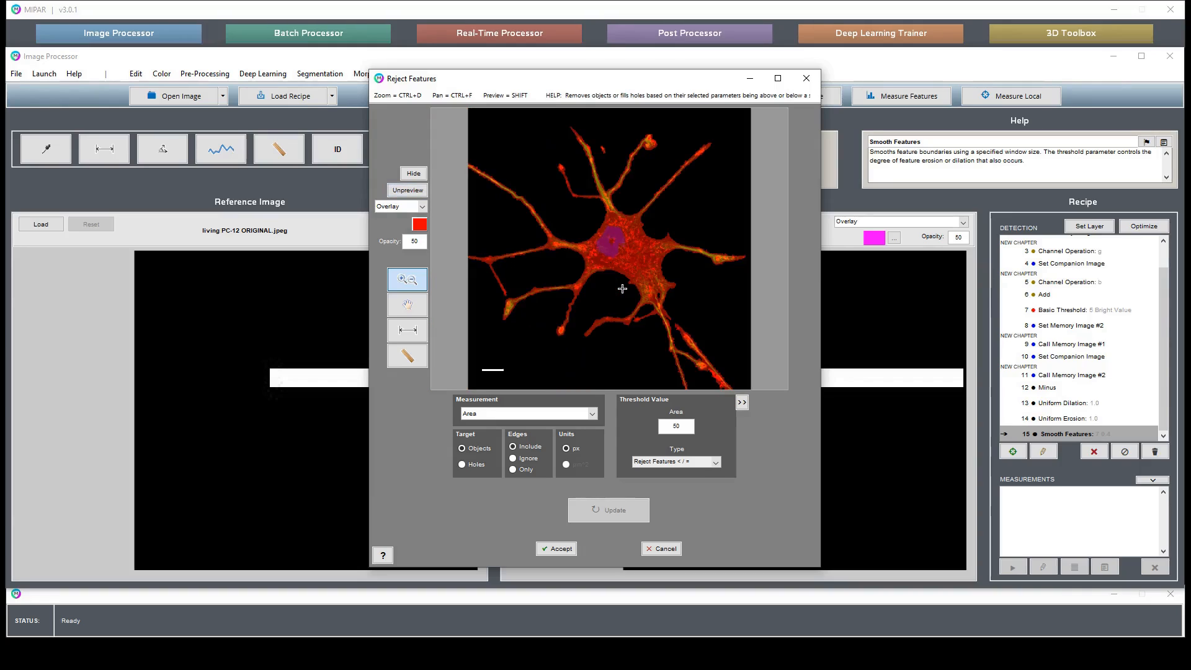
pyautogui.moveTo(591, 244); pyautogui.dragTo(692, 321)
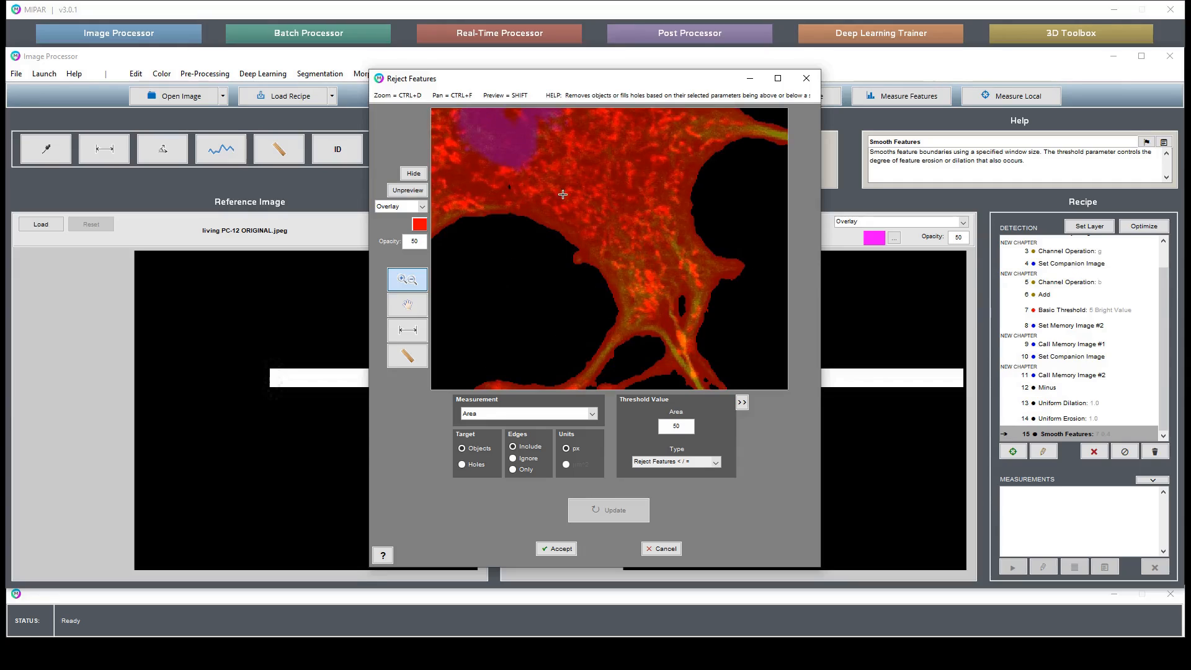
pyautogui.click(556, 548)
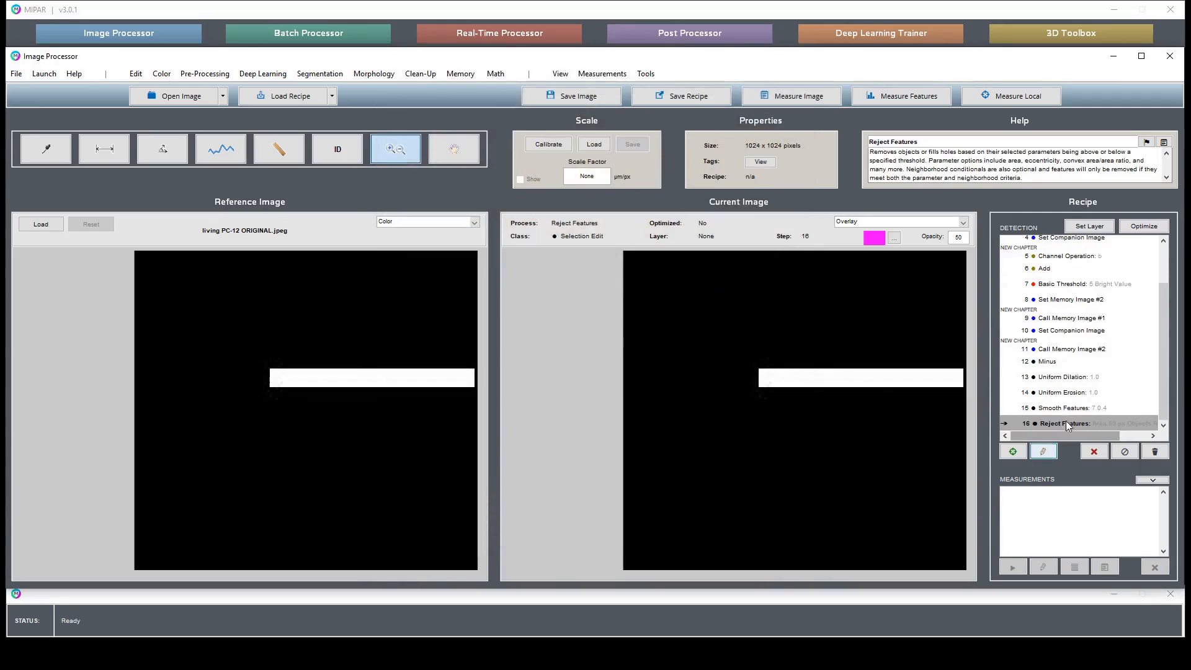
# Inspect the filtered selection for holes inside the cell body and at the base of the lower neurites
pyautogui.doubleClick(884, 396)
pyautogui.moveTo(722, 404); pyautogui.dragTo(779, 455)
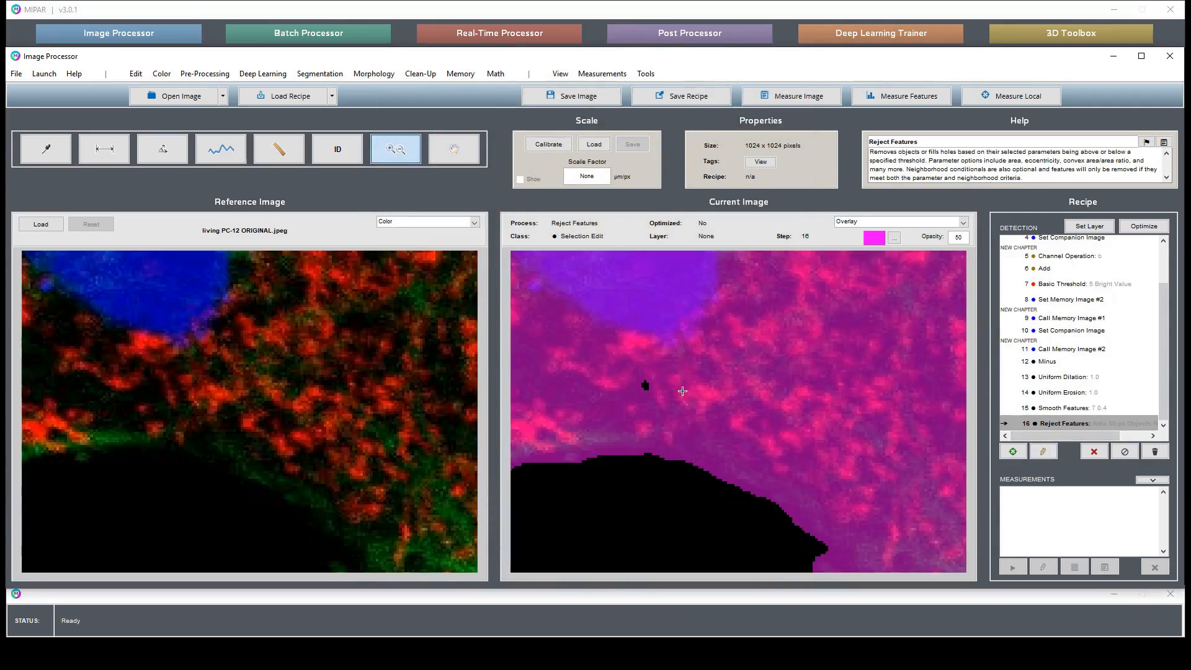
pyautogui.doubleClick(824, 420)
pyautogui.moveTo(765, 412); pyautogui.dragTo(837, 492)
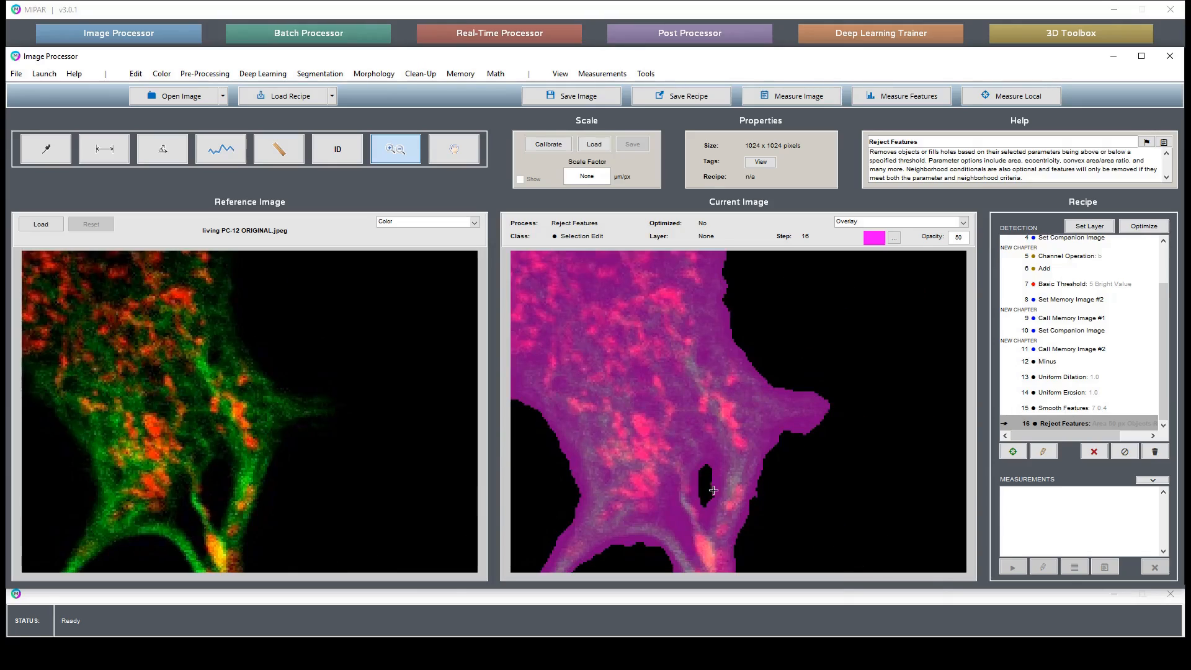
pyautogui.doubleClick(709, 486)
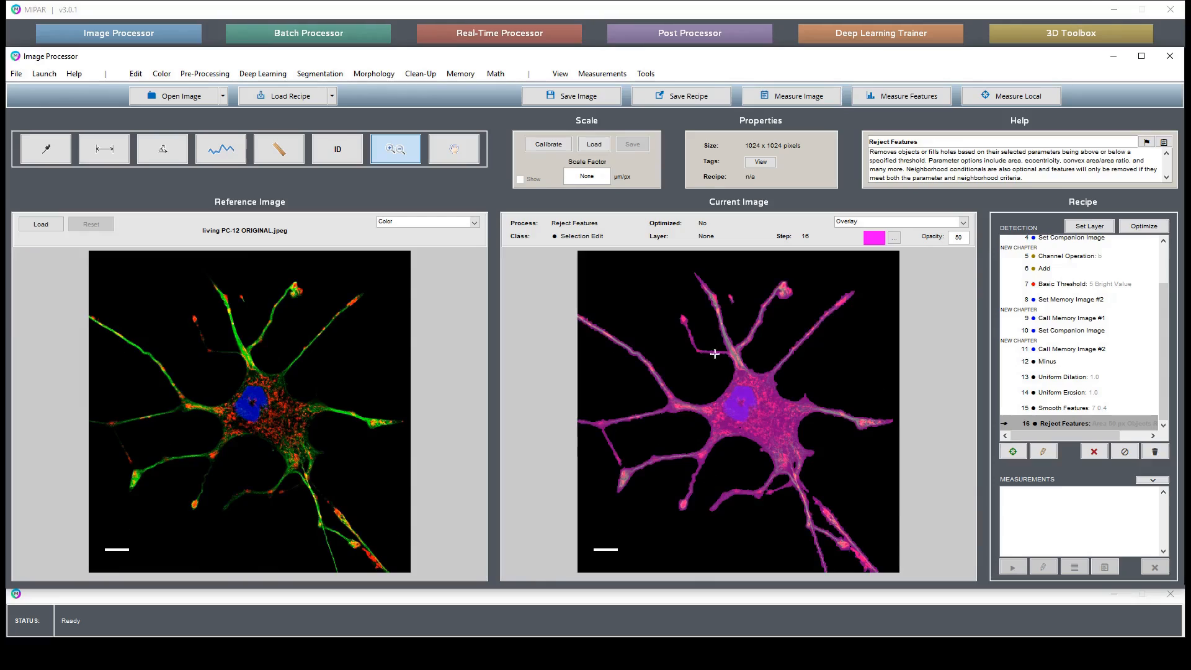
# Reject holes with an area of 20 px or less from the cell selection after measuring holes in the cell body and lower neurites
pyautogui.click(421, 74)
pyautogui.click(432, 108)
pyautogui.click(483, 465)
pyautogui.moveTo(581, 246); pyautogui.dragTo(687, 328)
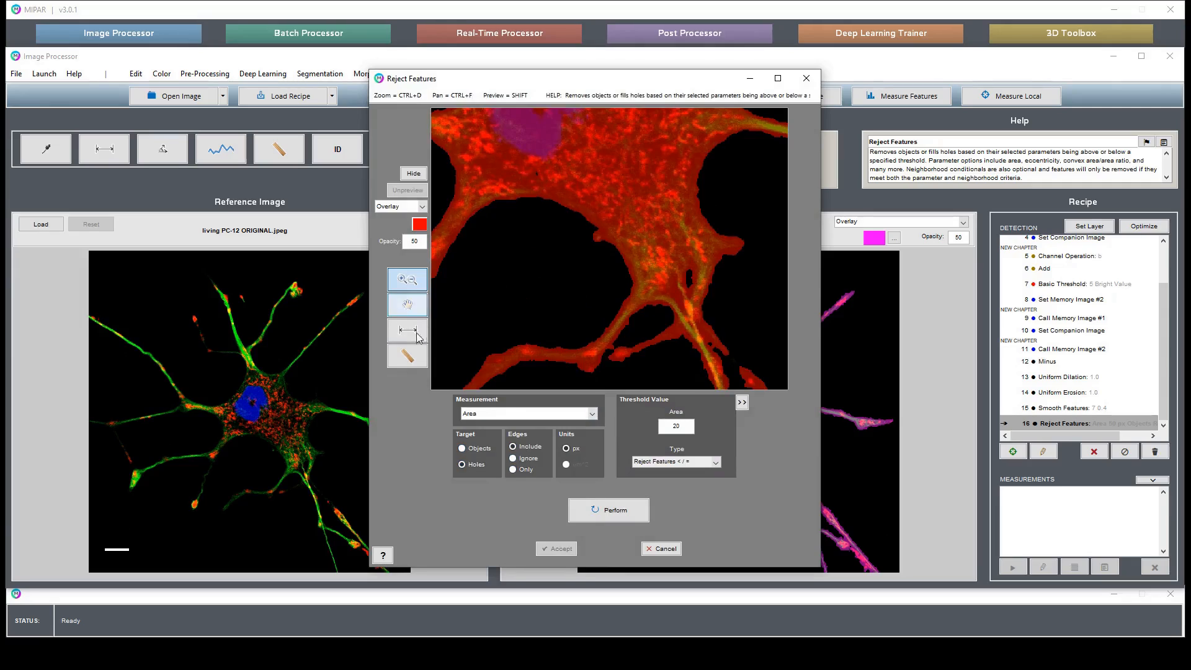
pyautogui.click(536, 175)
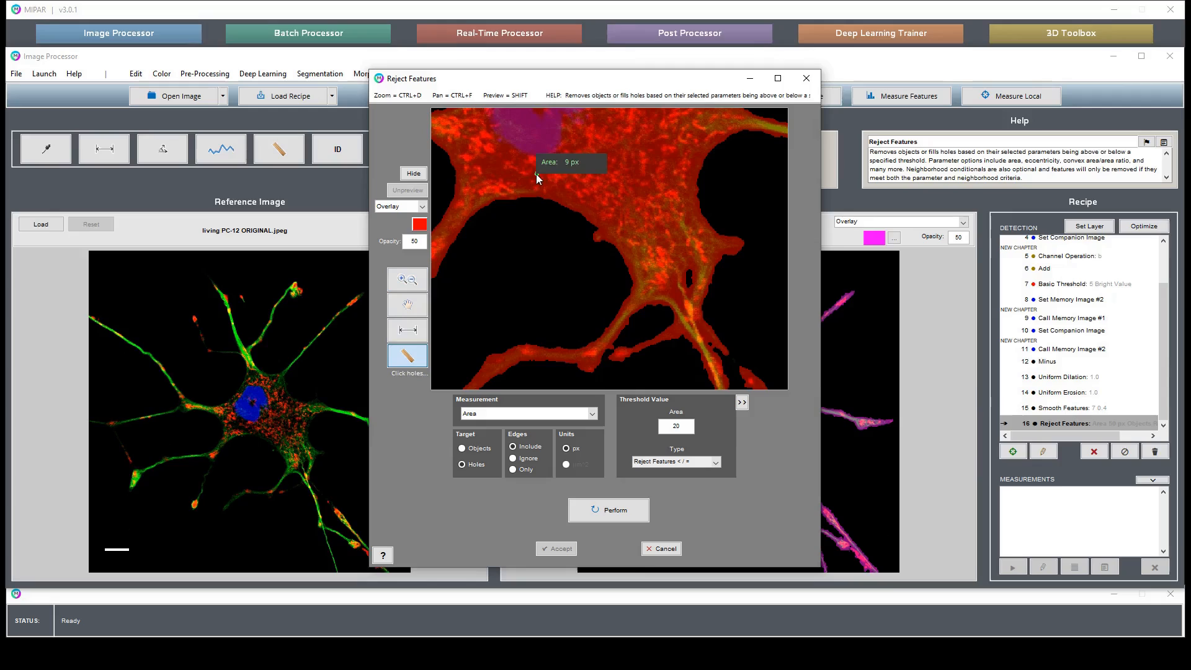
pyautogui.click(690, 277)
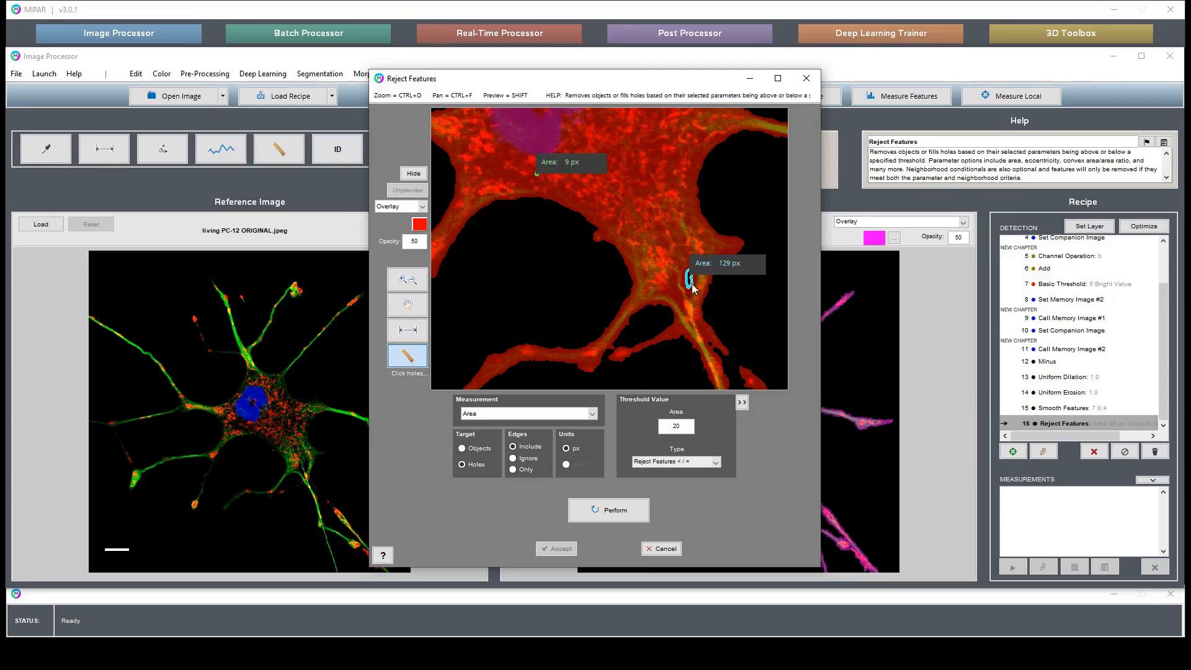
pyautogui.click(710, 345)
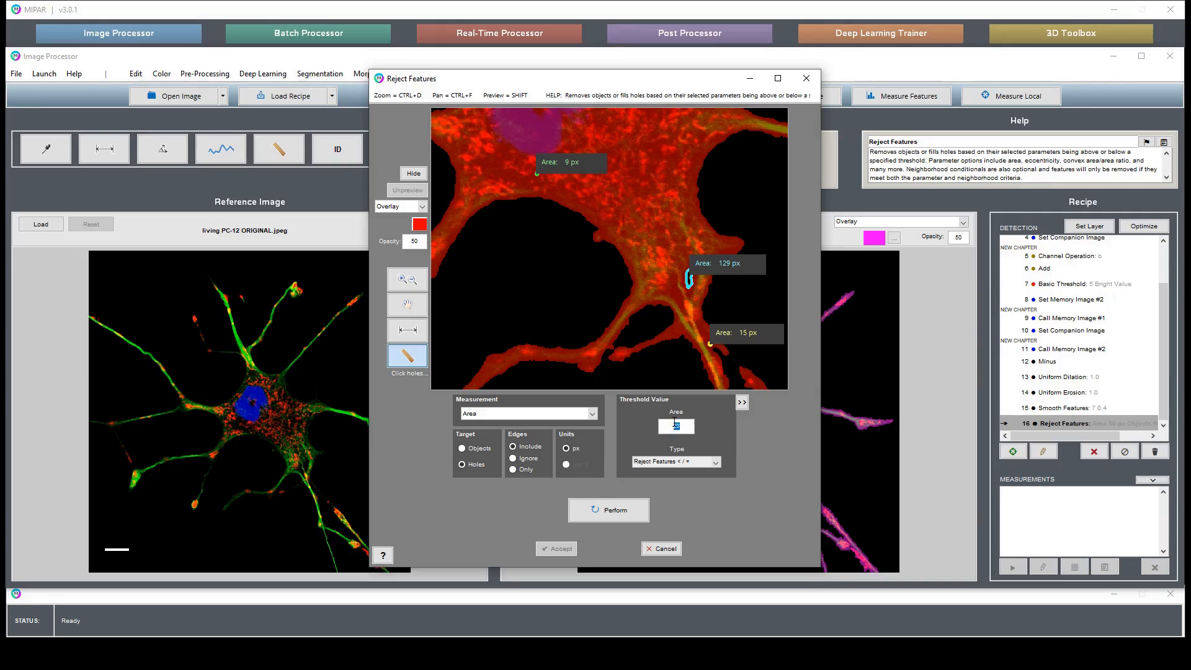
pyautogui.press('Return')
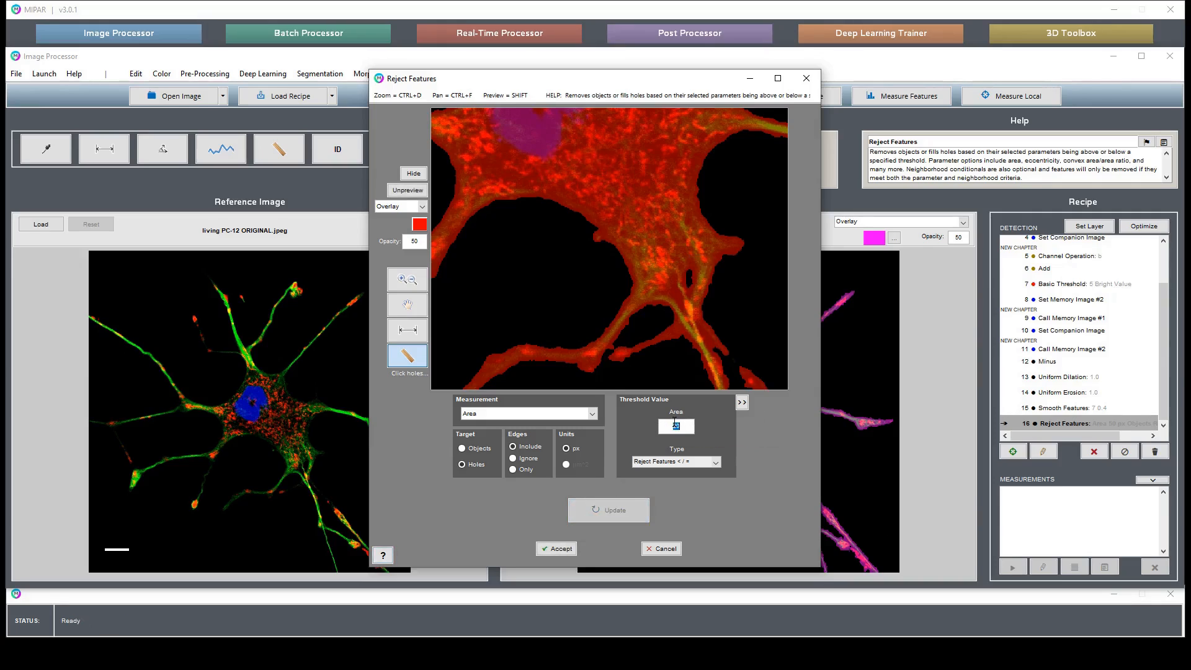
pyautogui.click(556, 548)
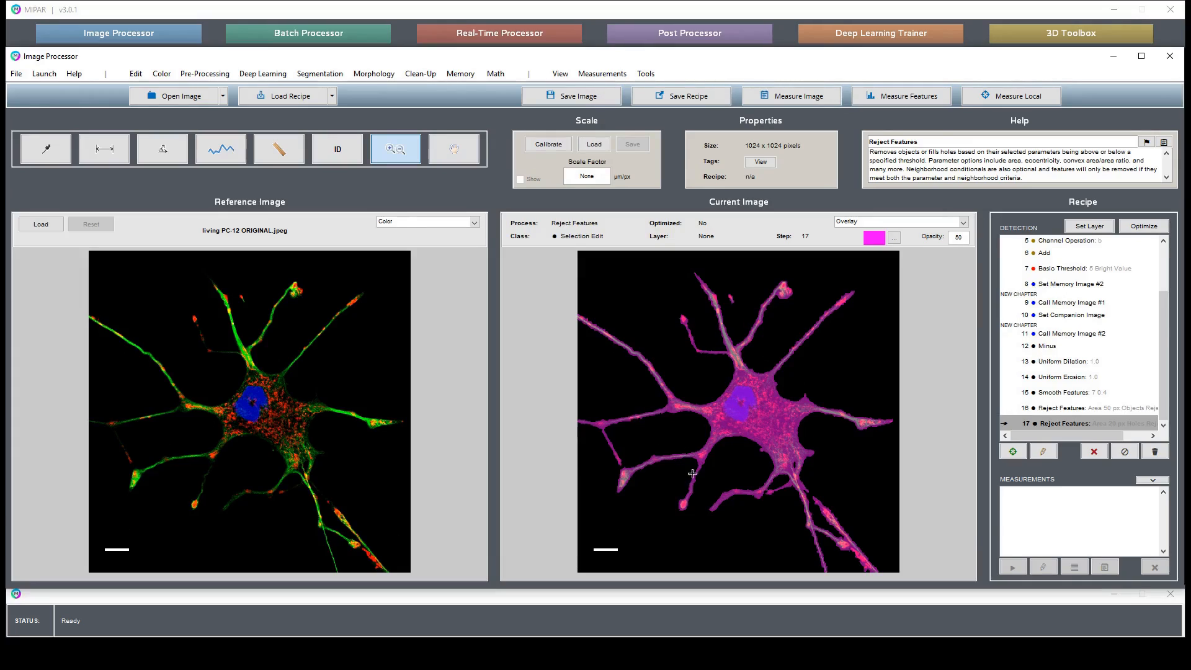
# Store the cleaned whole-cell selection as Memory Image #2 and check the lower part of the cell body
pyautogui.click(462, 75)
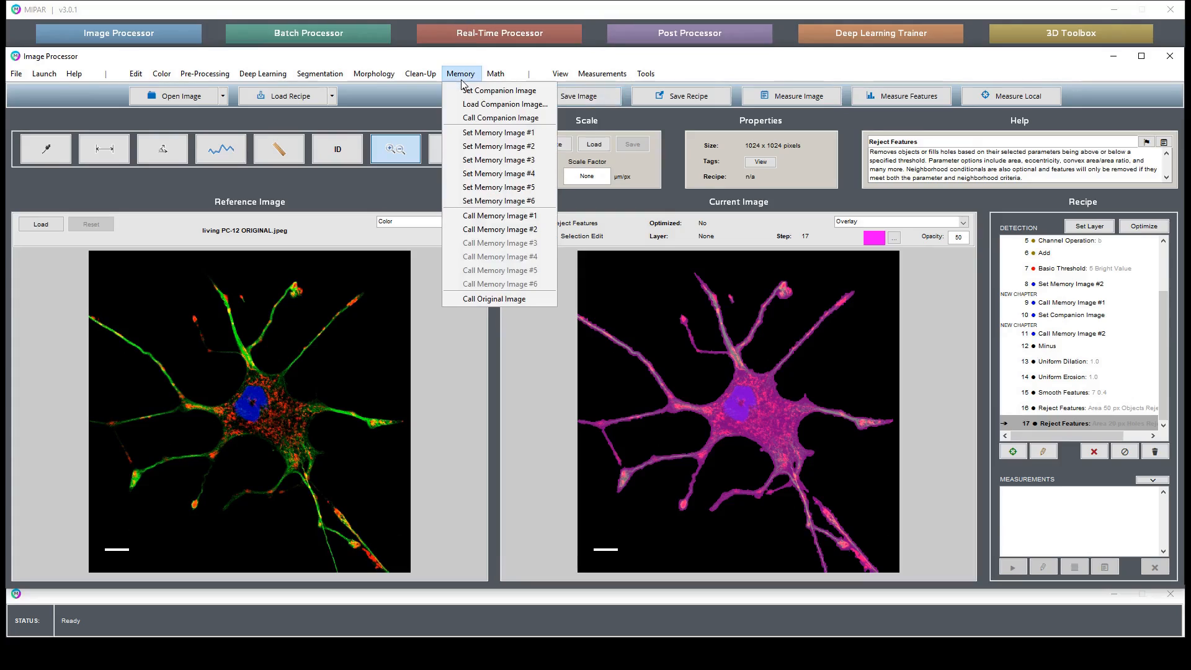
pyautogui.click(496, 148)
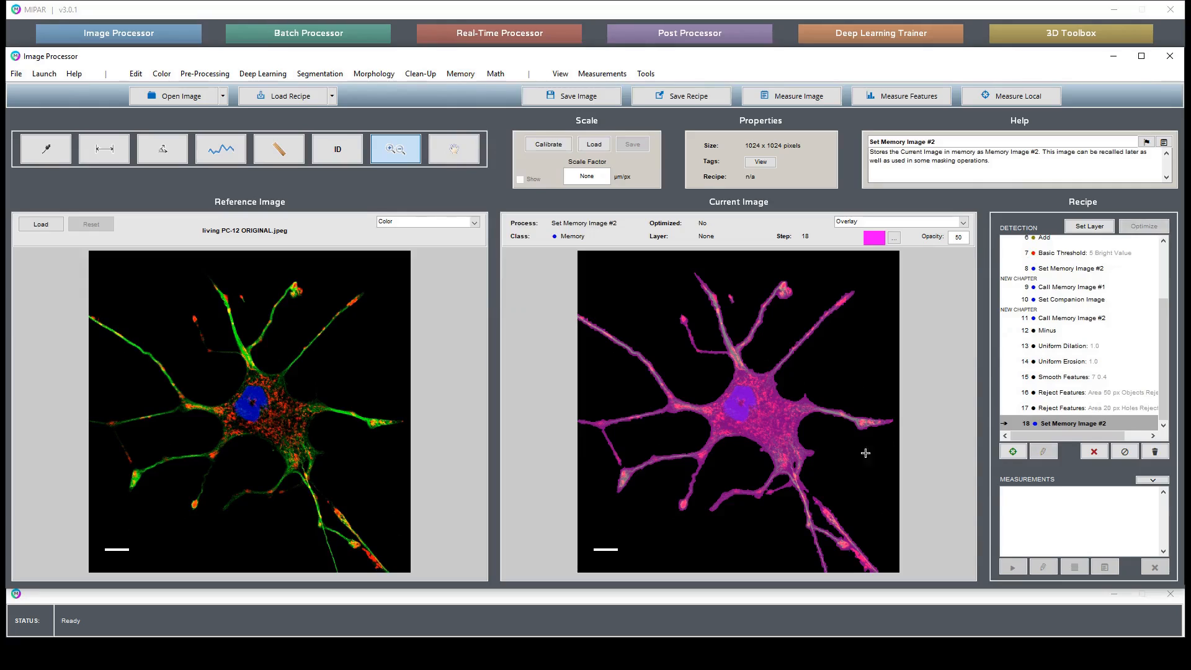
pyautogui.moveTo(710, 414); pyautogui.dragTo(812, 480)
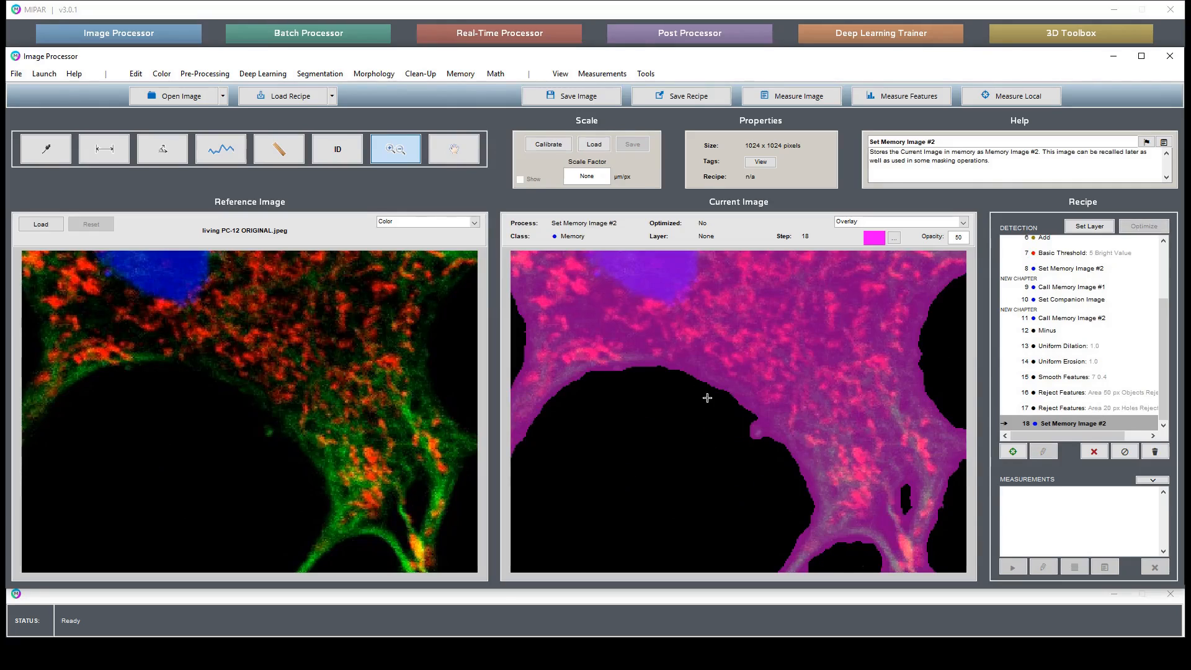
pyautogui.doubleClick(753, 360)
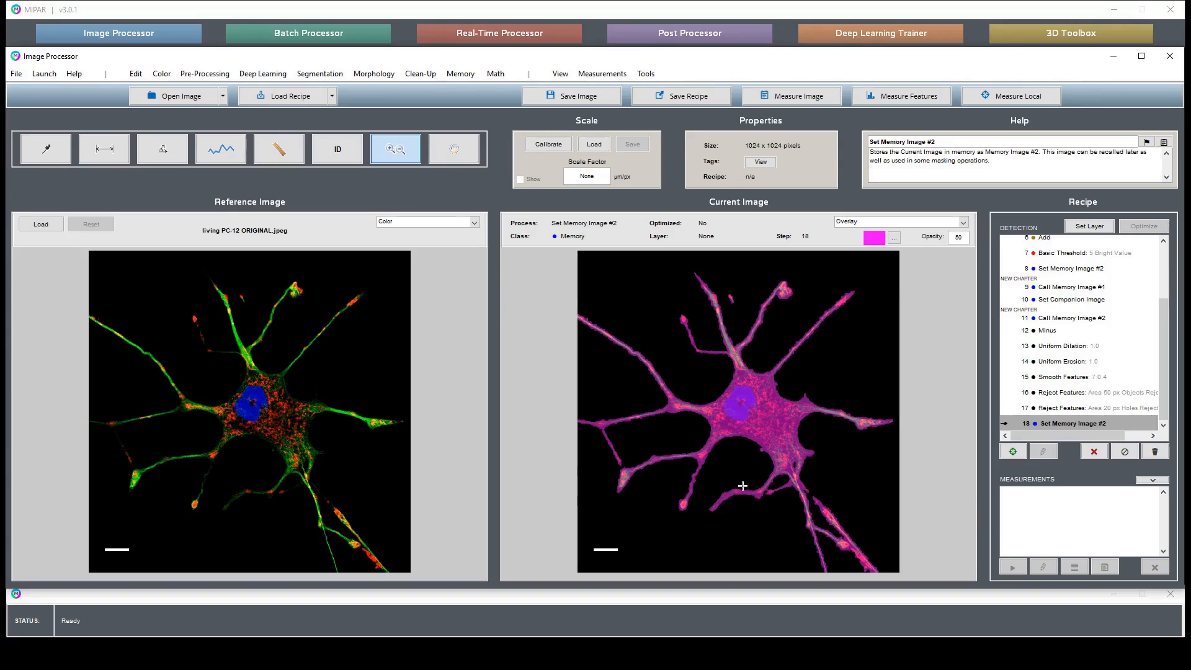
# Open Uniform Erosion, set the depth to 25 and examine the preview around the cell body
pyautogui.click(421, 74)
pyautogui.moveTo(374, 73)
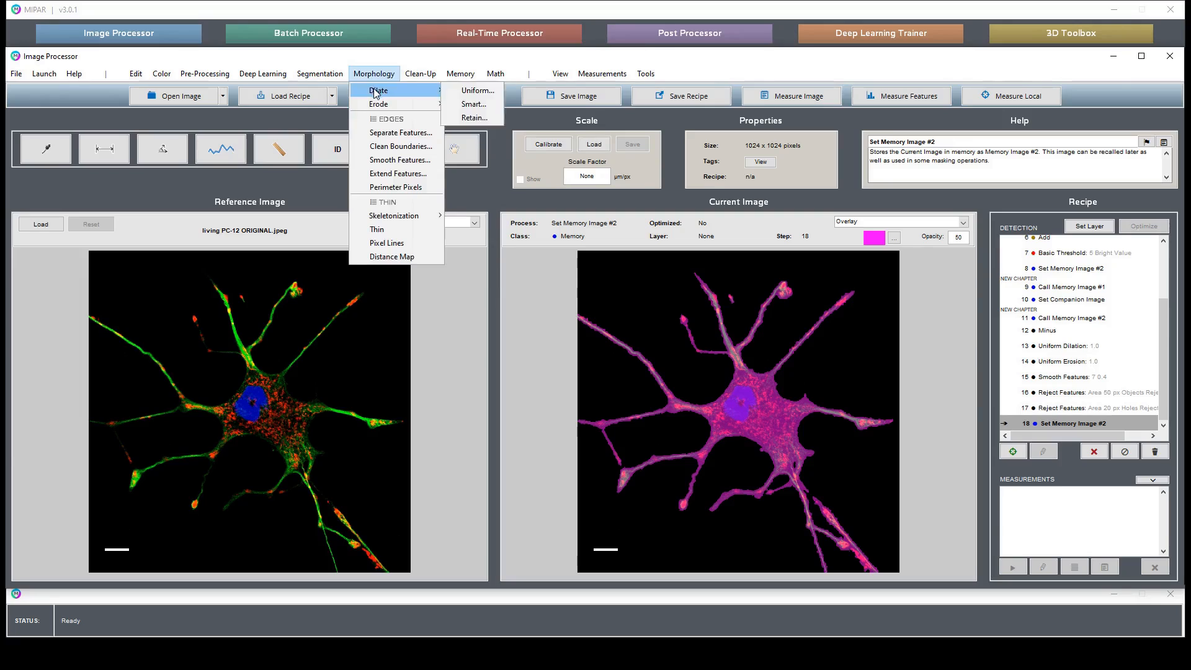
pyautogui.click(490, 104)
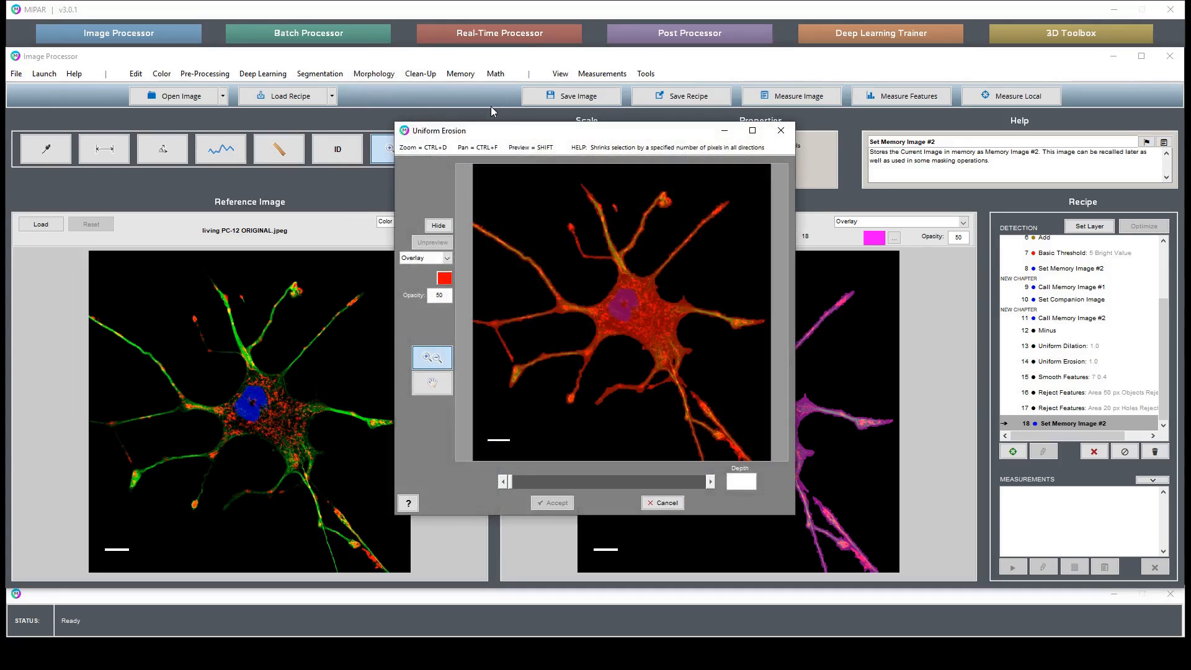
pyautogui.write('25')
pyautogui.press('Return')
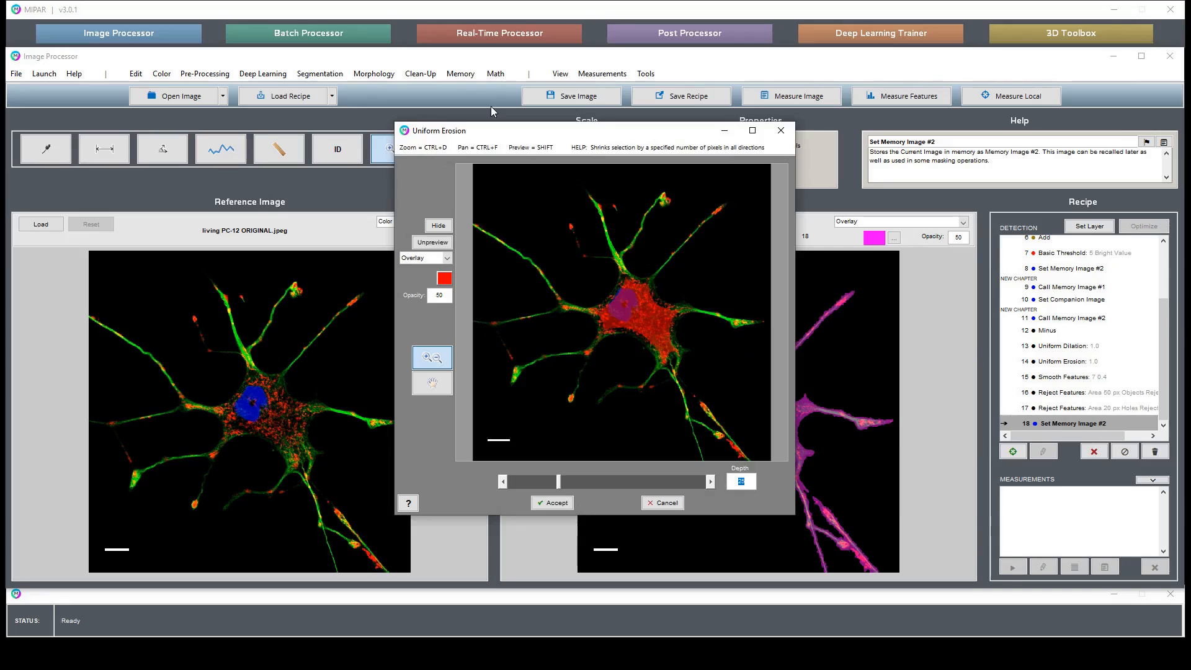
pyautogui.moveTo(546, 233); pyautogui.dragTo(717, 387)
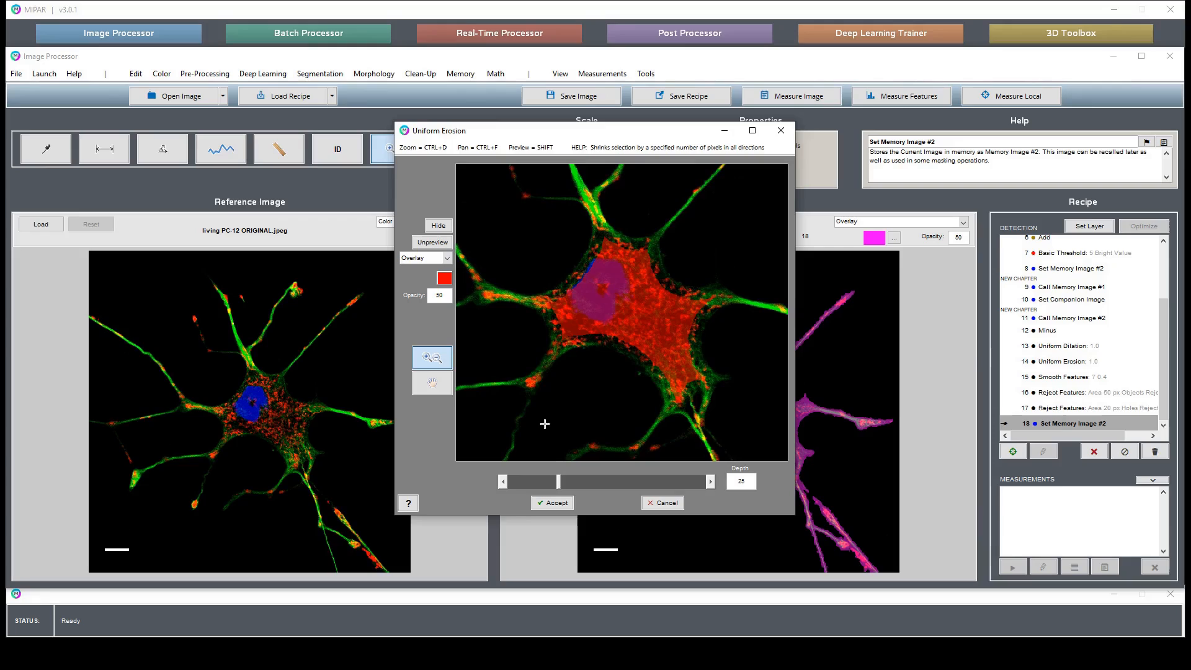
# Try a Uniform Erosion depth of 30 while previewing where the right-hand neurite meets the cell body
pyautogui.moveTo(678, 267); pyautogui.dragTo(727, 327)
pyautogui.doubleClick(742, 479)
pyautogui.write('30')
pyautogui.press('Return')
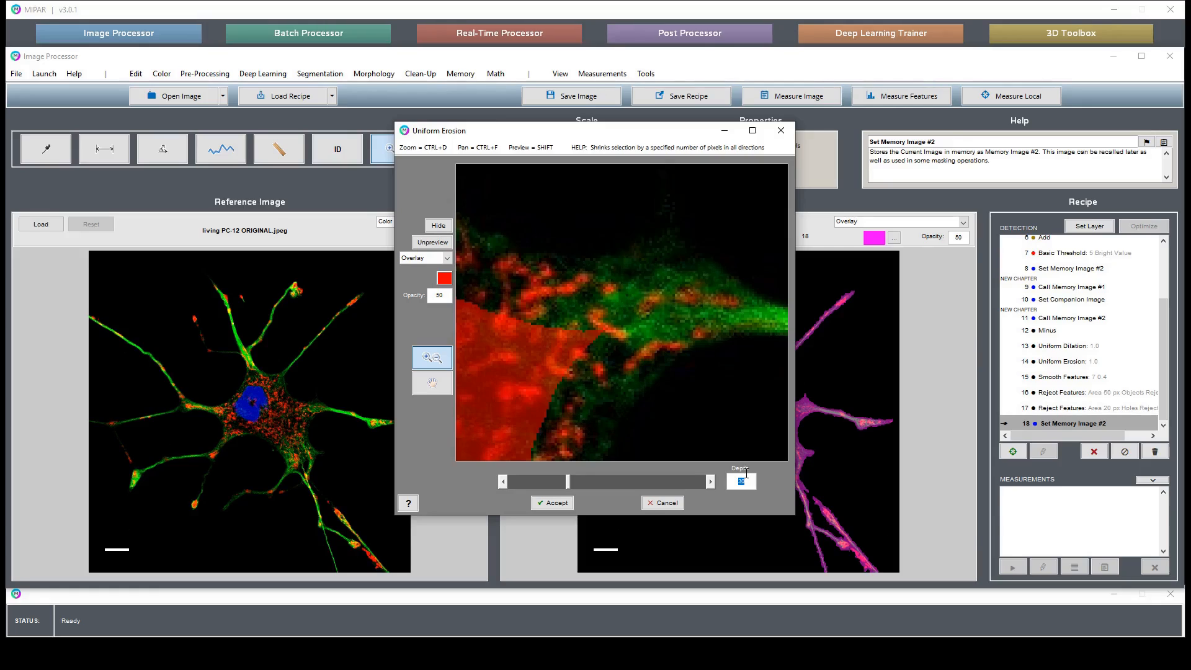
# Set the erosion depth to 25, apply it and check the eroded selection at the lower cell body
pyautogui.write('25')
pyautogui.press('Return')
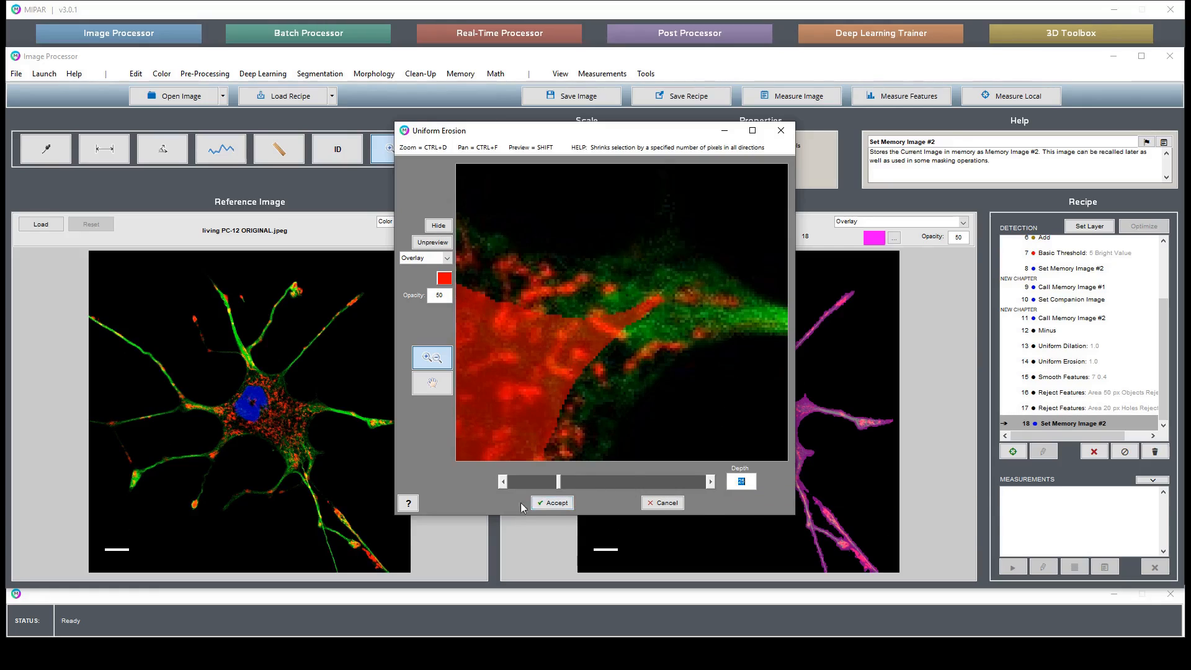
pyautogui.click(551, 503)
pyautogui.moveTo(738, 429); pyautogui.dragTo(814, 497)
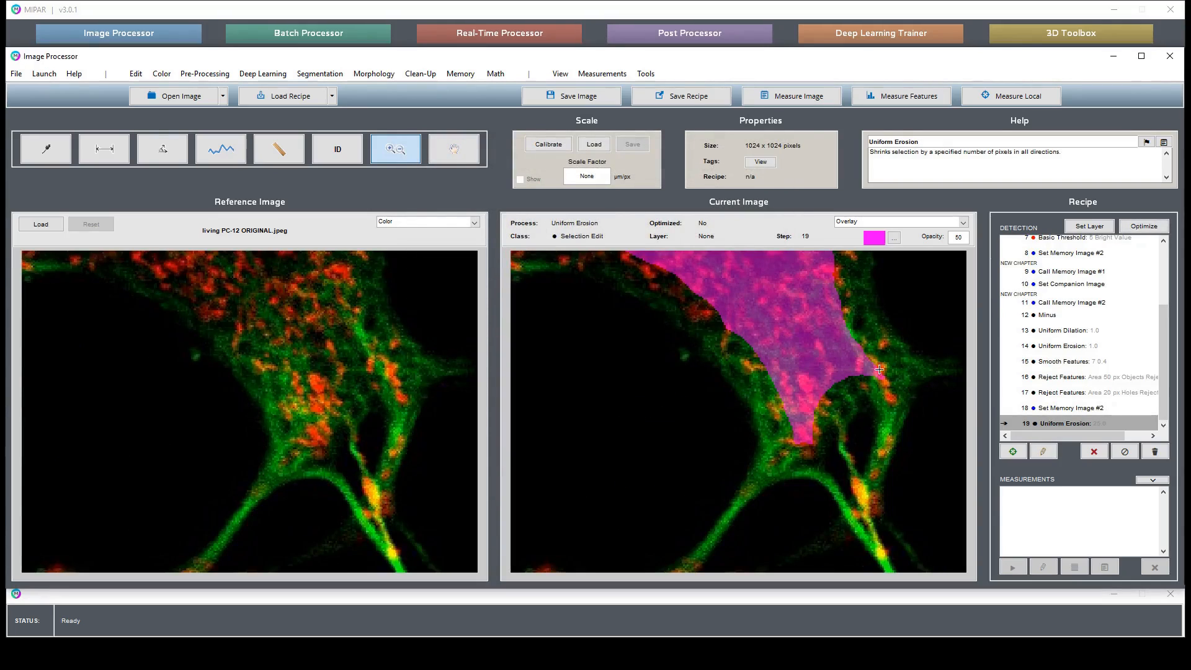
pyautogui.doubleClick(830, 391)
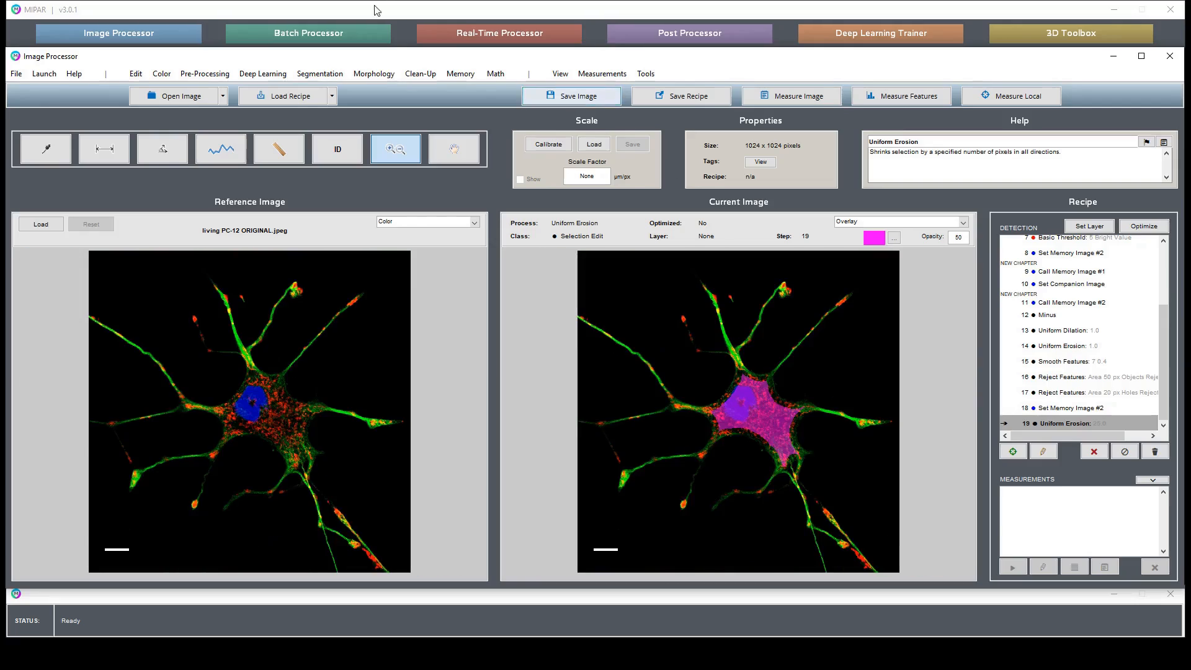
# Apply a Uniform Dilation with a depth of 25 to the eroded selection and check its fit around the cell body edges
pyautogui.click(421, 75)
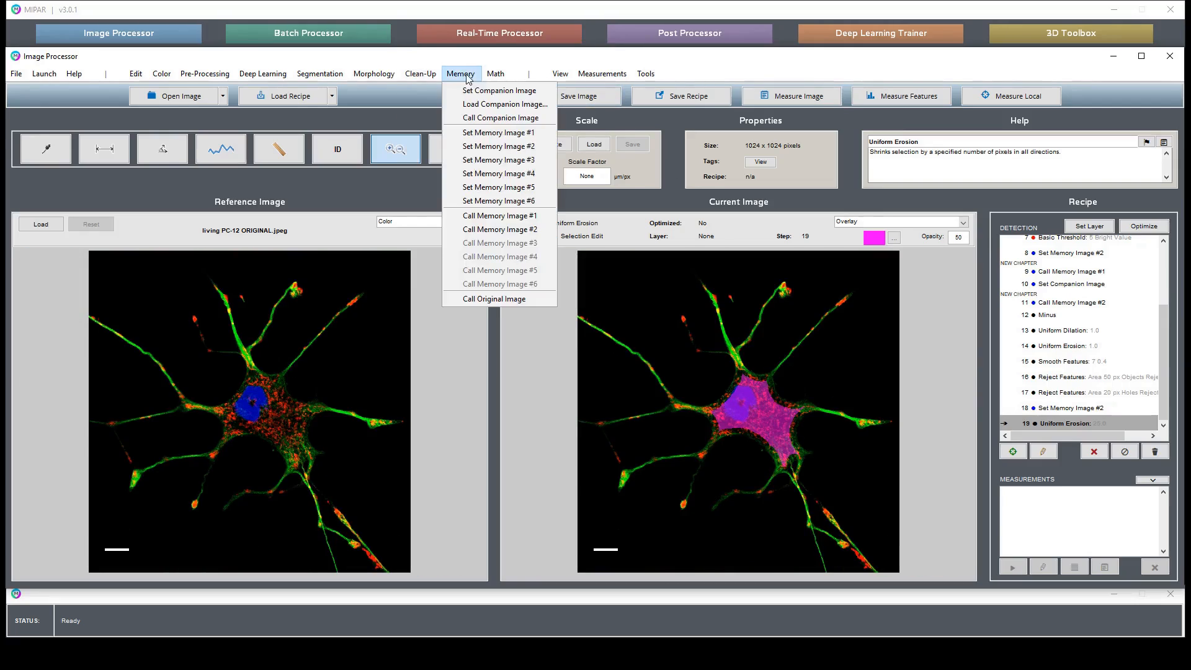
pyautogui.moveTo(372, 83)
pyautogui.click(472, 88)
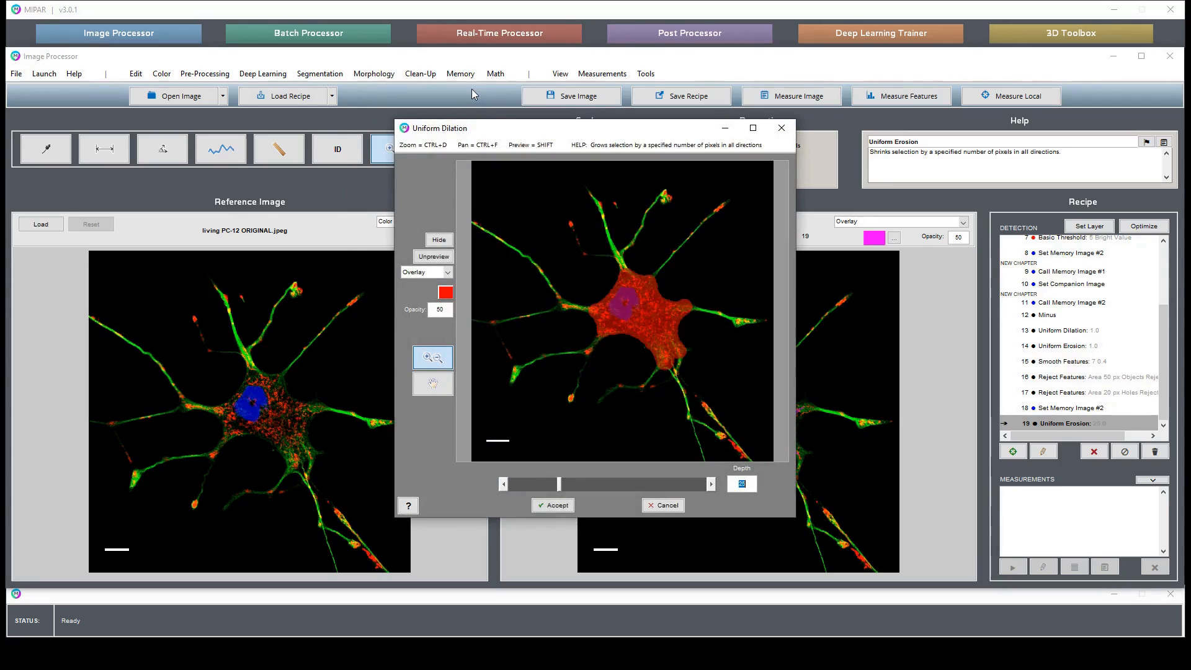
pyautogui.click(554, 505)
pyautogui.moveTo(726, 416); pyautogui.dragTo(815, 505)
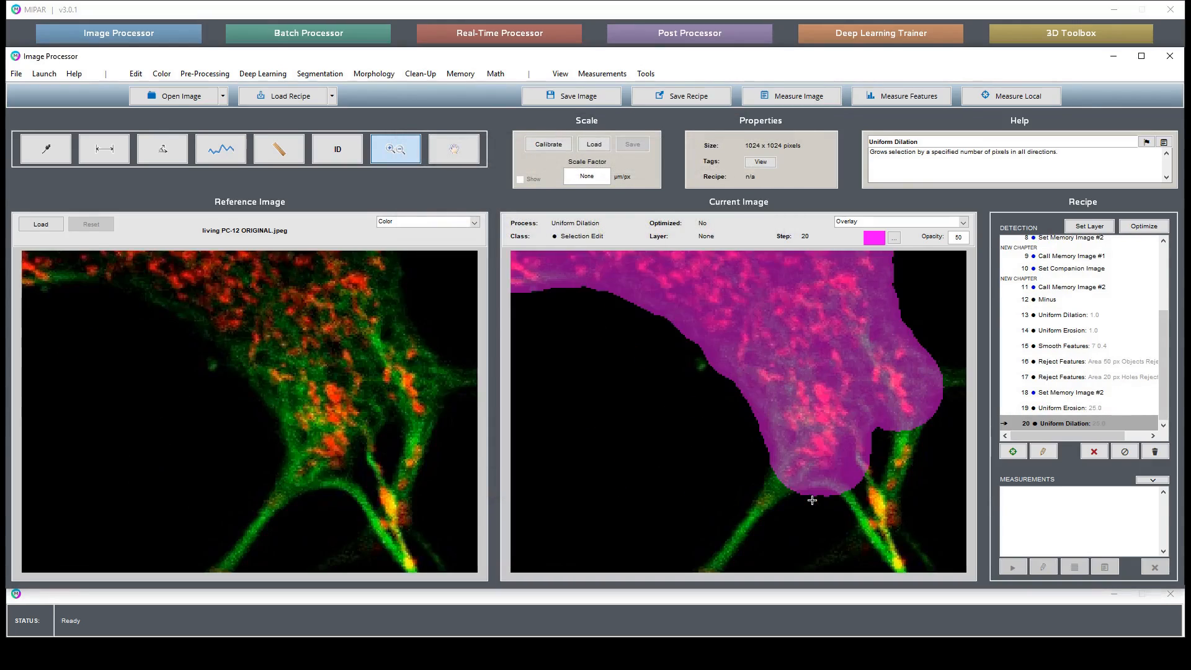
pyautogui.moveTo(868, 304); pyautogui.dragTo(737, 496)
pyautogui.moveTo(738, 314); pyautogui.dragTo(1055, 527)
pyautogui.moveTo(777, 455); pyautogui.dragTo(812, 283)
# Set the dilated selection as a layer named Cell Body with the red colour and view it over the whole cell
pyautogui.click(1094, 224)
pyautogui.write('Cell Body')
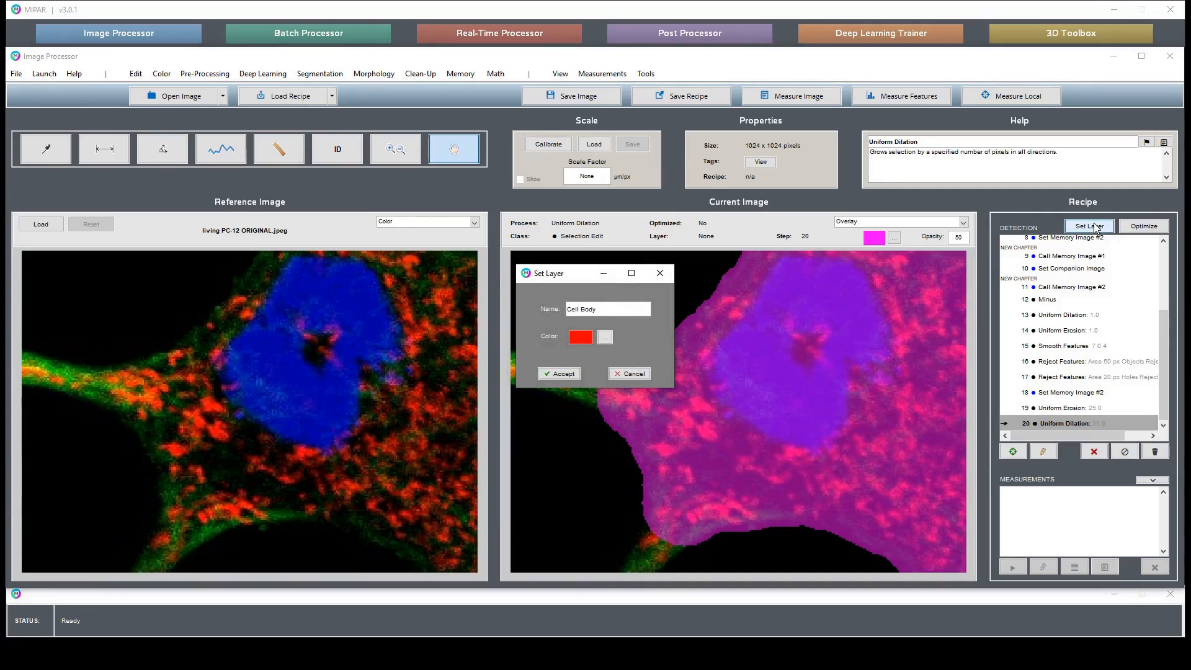
pyautogui.press('Return')
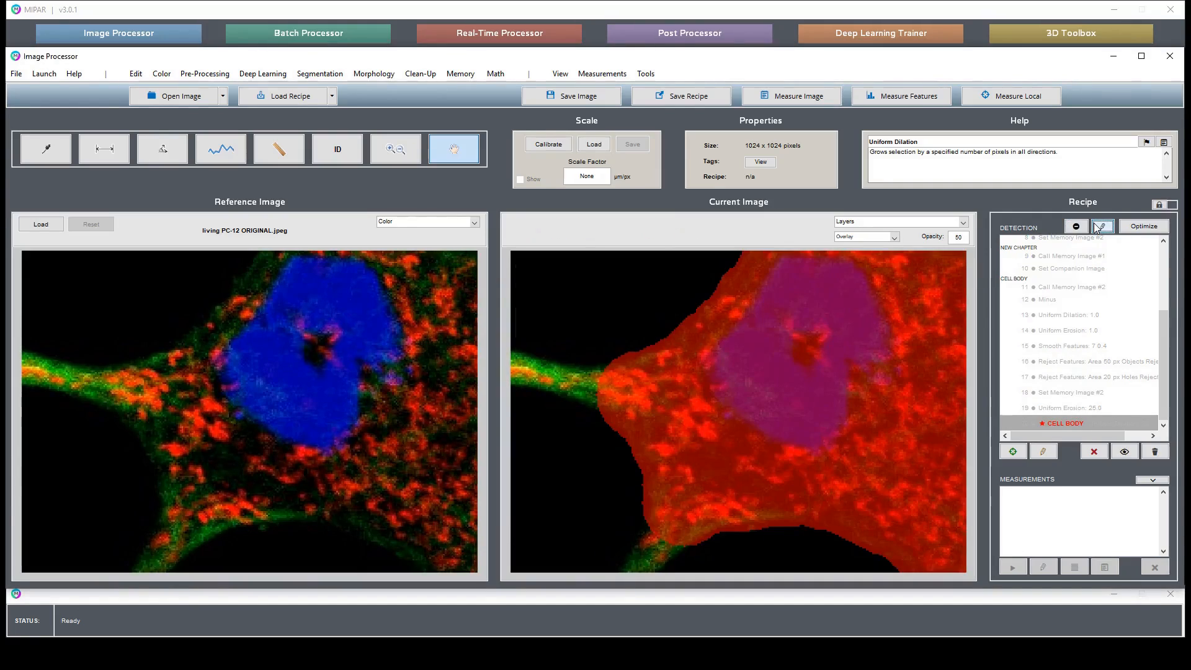
pyautogui.doubleClick(684, 336)
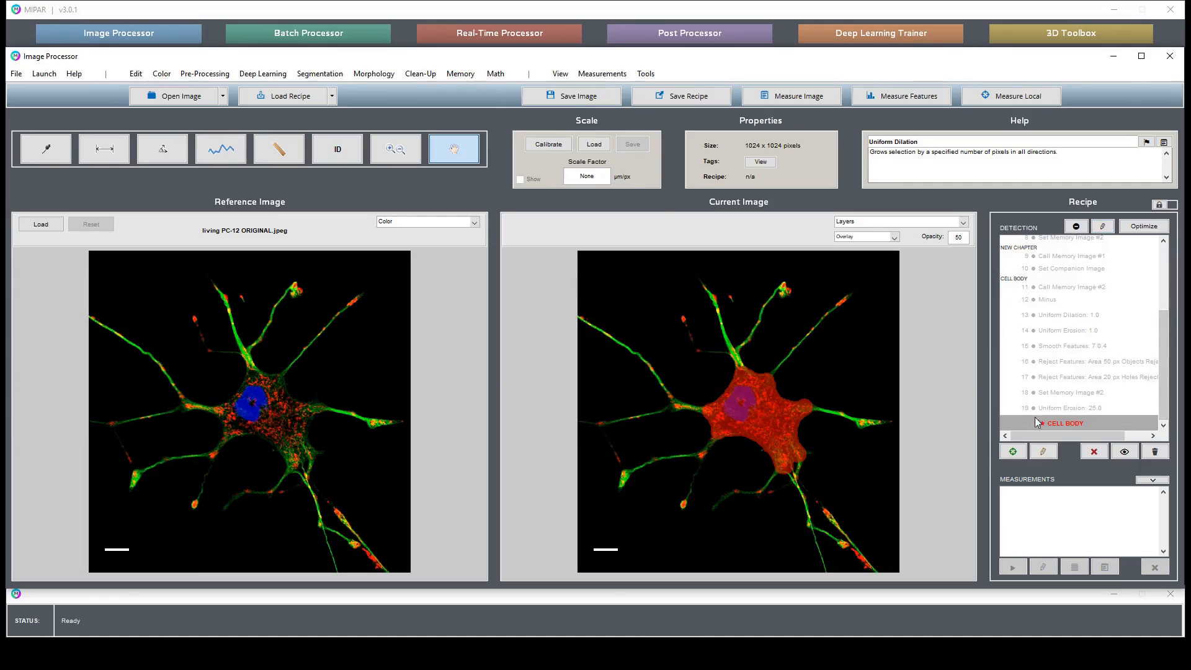
# Store the cell body as the companion image and review the Memory Image #2 steps in the recipe, returning to the newest step
pyautogui.click(453, 74)
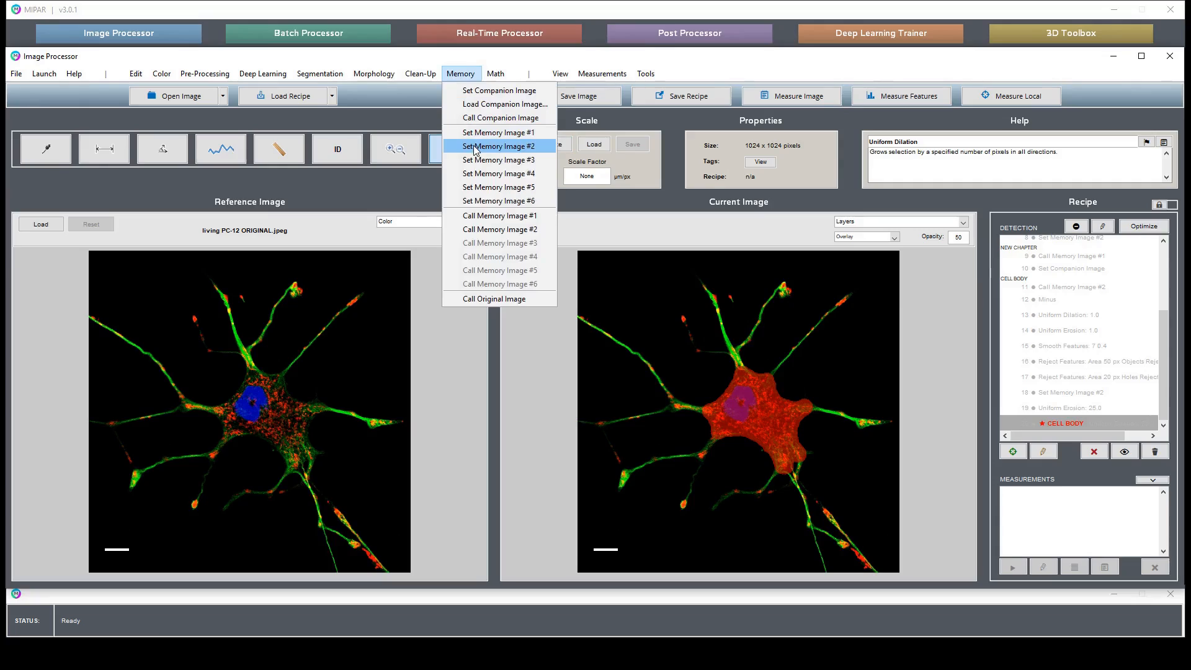
pyautogui.click(509, 92)
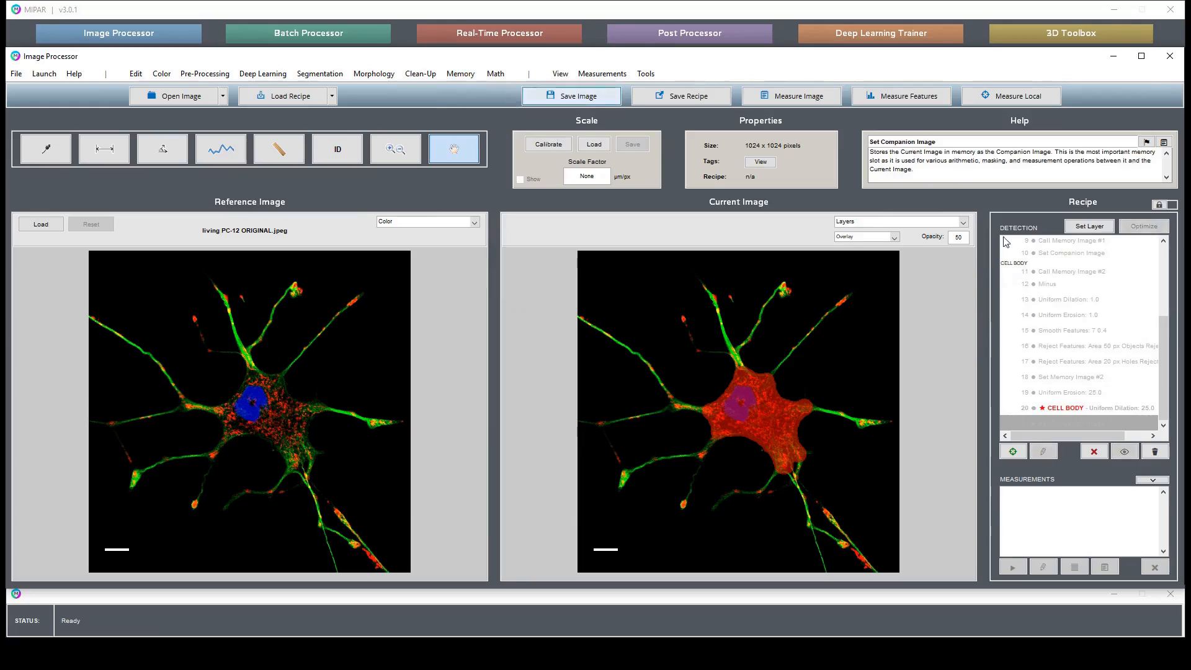
pyautogui.click(1075, 272)
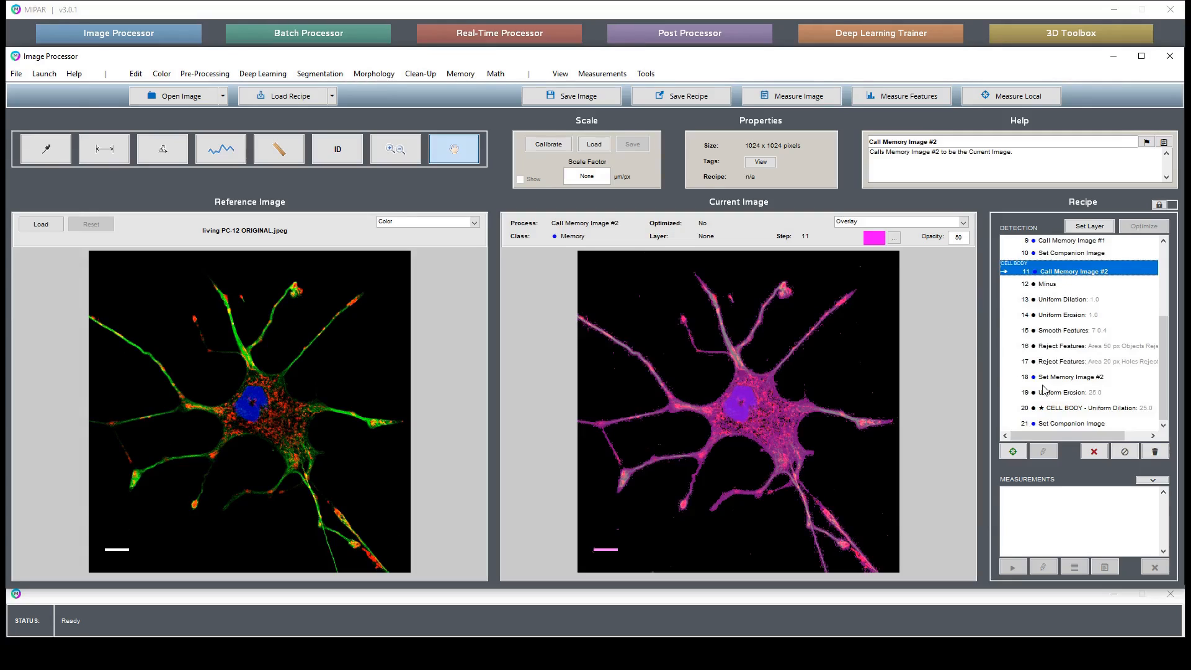
pyautogui.click(1099, 378)
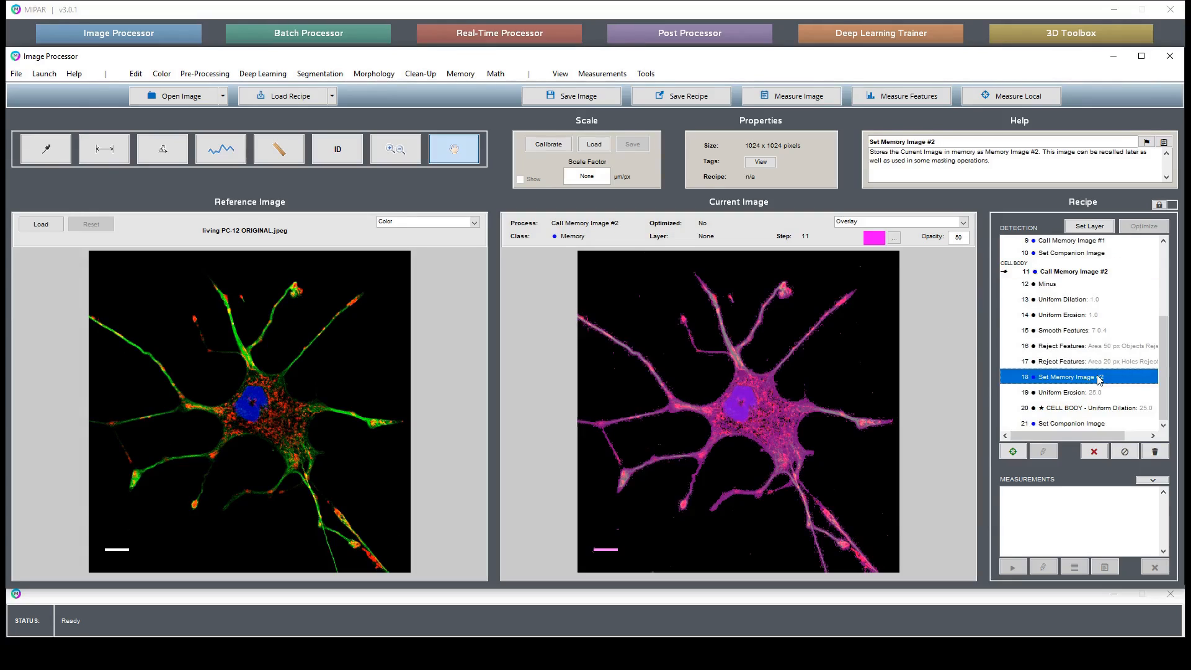
pyautogui.click(1093, 424)
# Recall Memory Image #2, subtract the companion cell body from it with Minus, and check the remaining pieces around the cell body
pyautogui.click(462, 76)
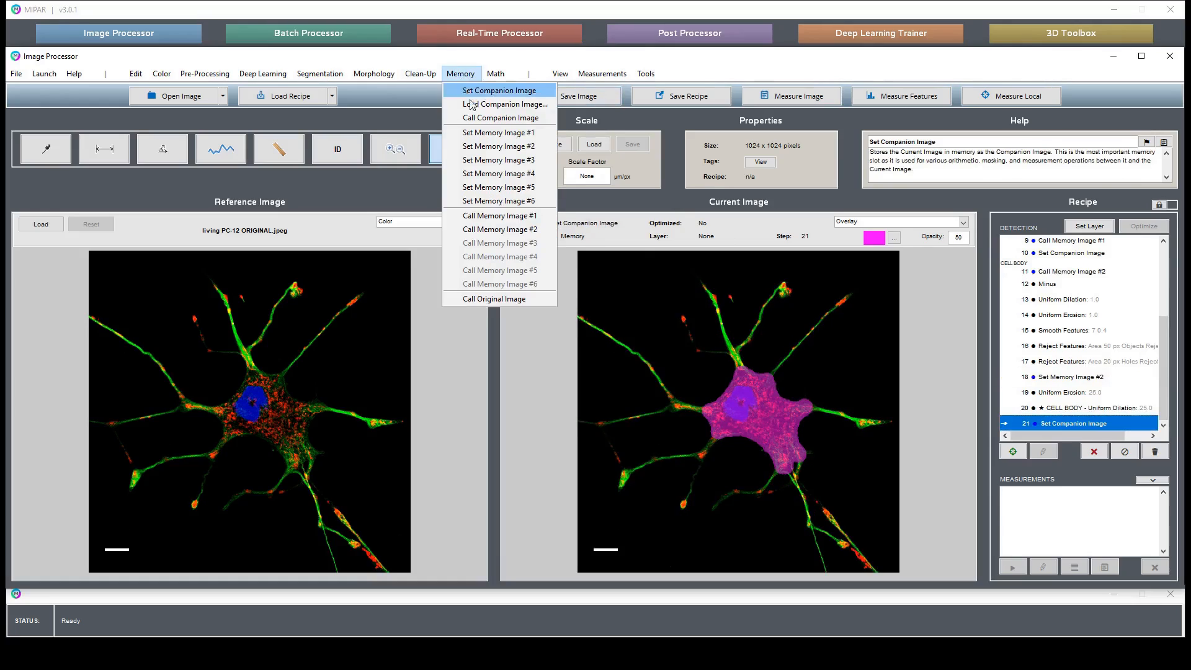
pyautogui.click(499, 230)
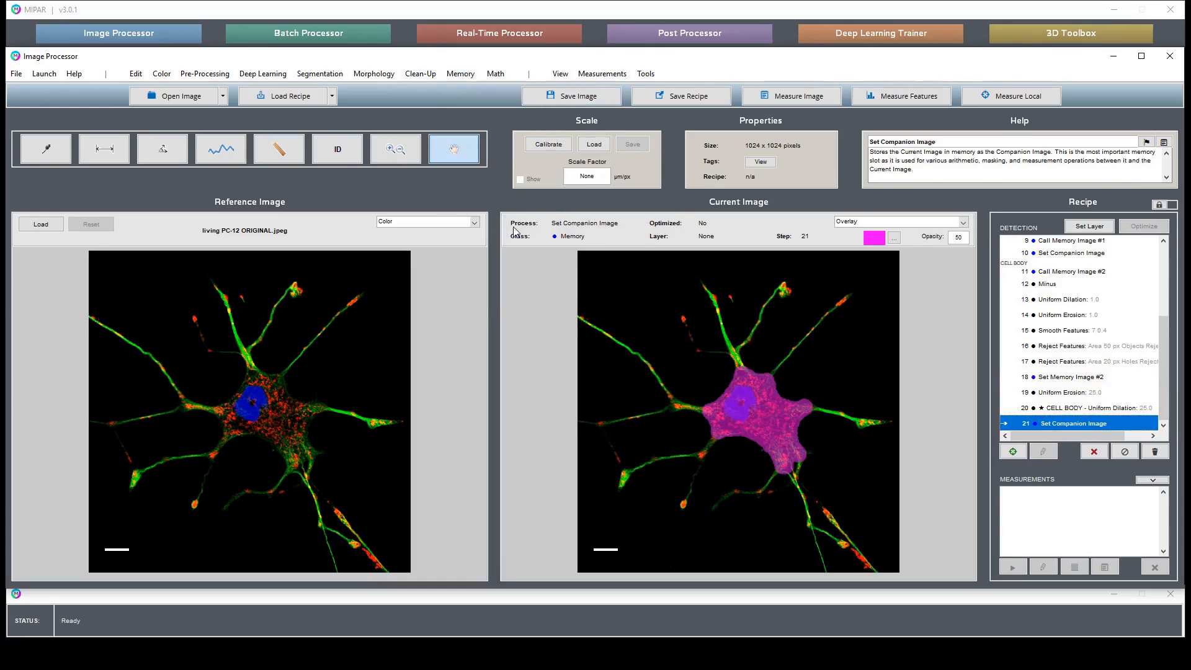
pyautogui.click(495, 73)
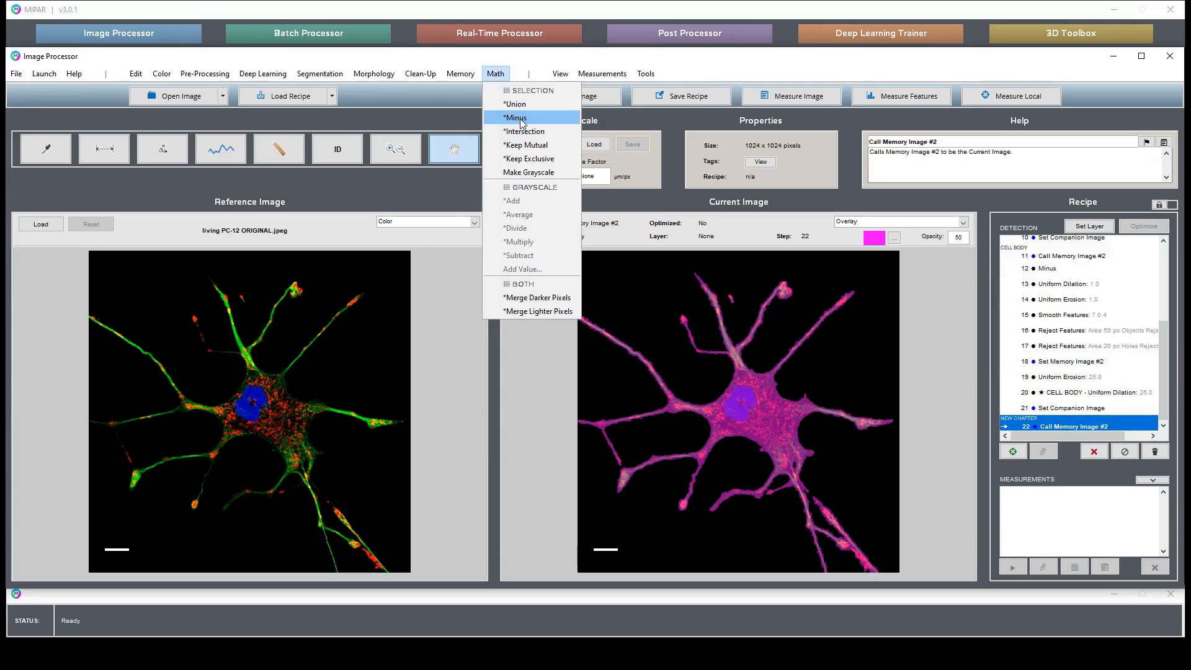
pyautogui.click(519, 117)
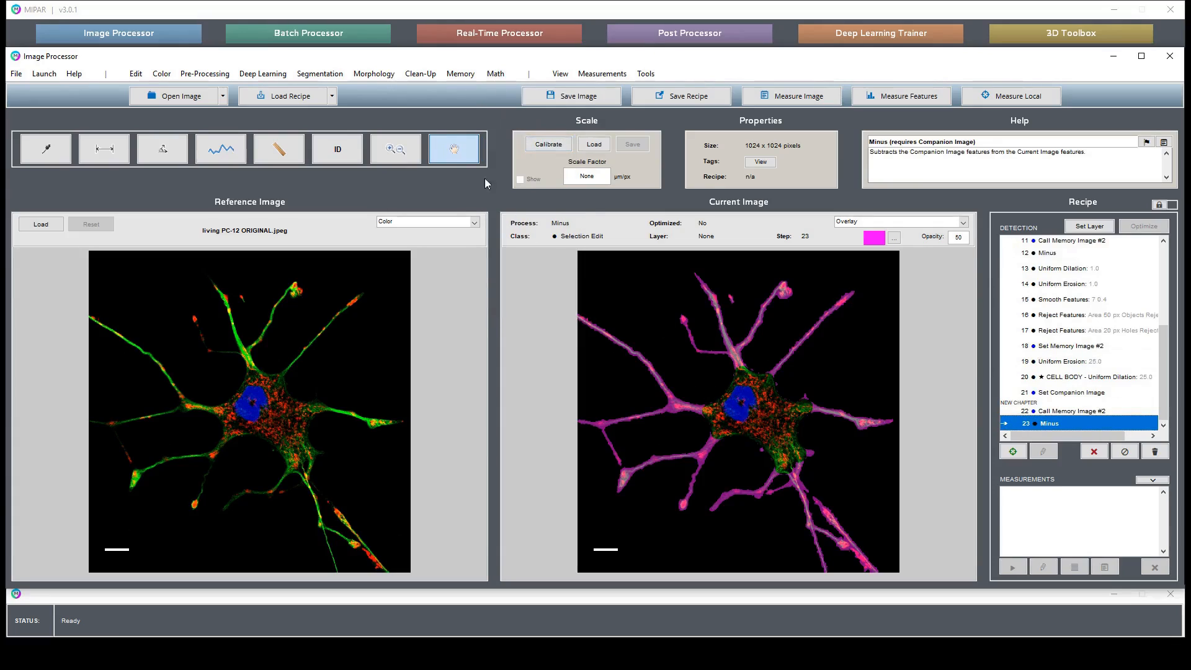
pyautogui.click(400, 155)
pyautogui.moveTo(717, 344); pyautogui.dragTo(867, 505)
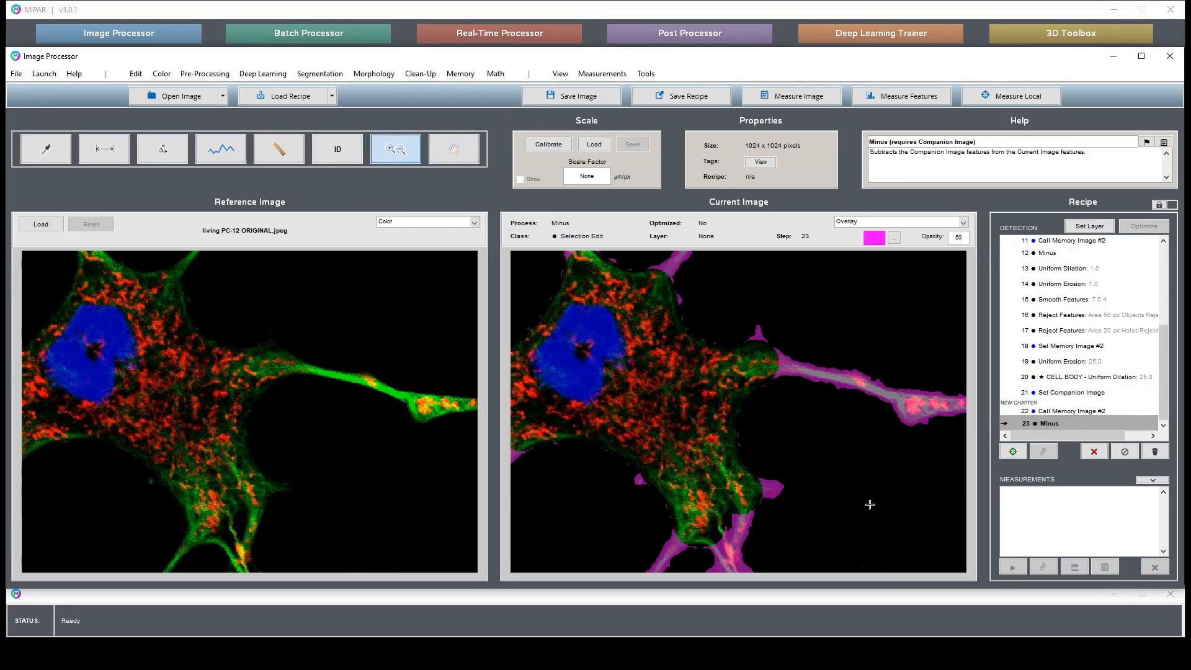
pyautogui.press('space')
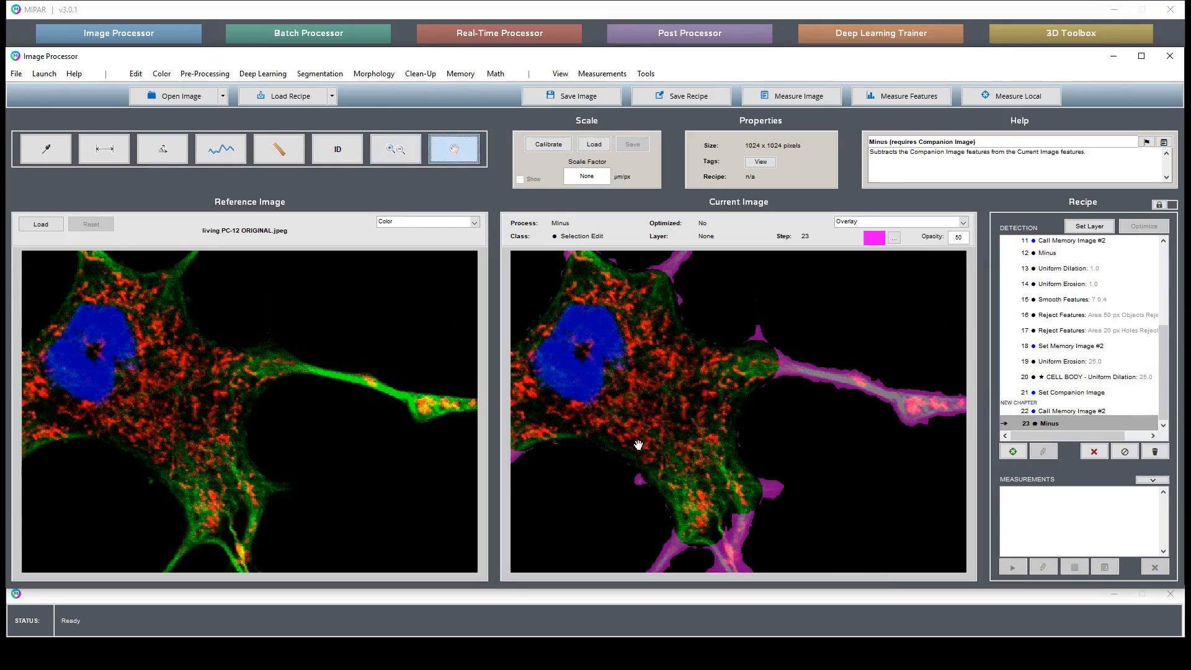
pyautogui.moveTo(639, 444); pyautogui.dragTo(723, 372)
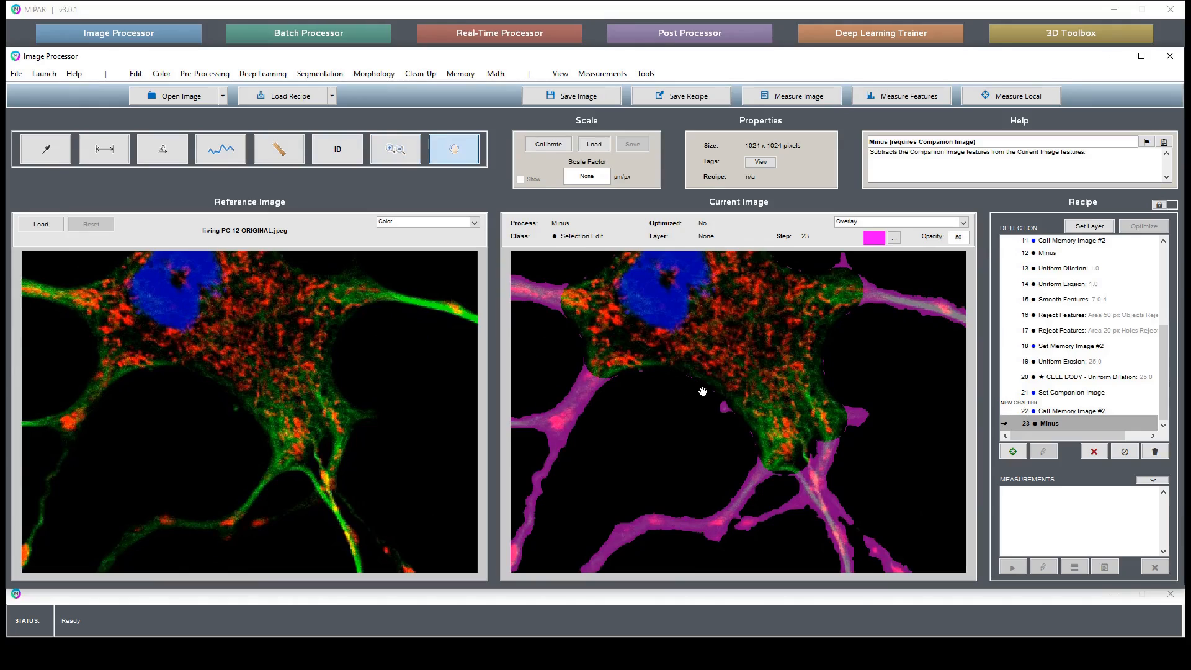
# Start Reject Features on the subtracted selection and look over the stray pieces around the cell body in its preview
pyautogui.moveTo(778, 443); pyautogui.dragTo(723, 486)
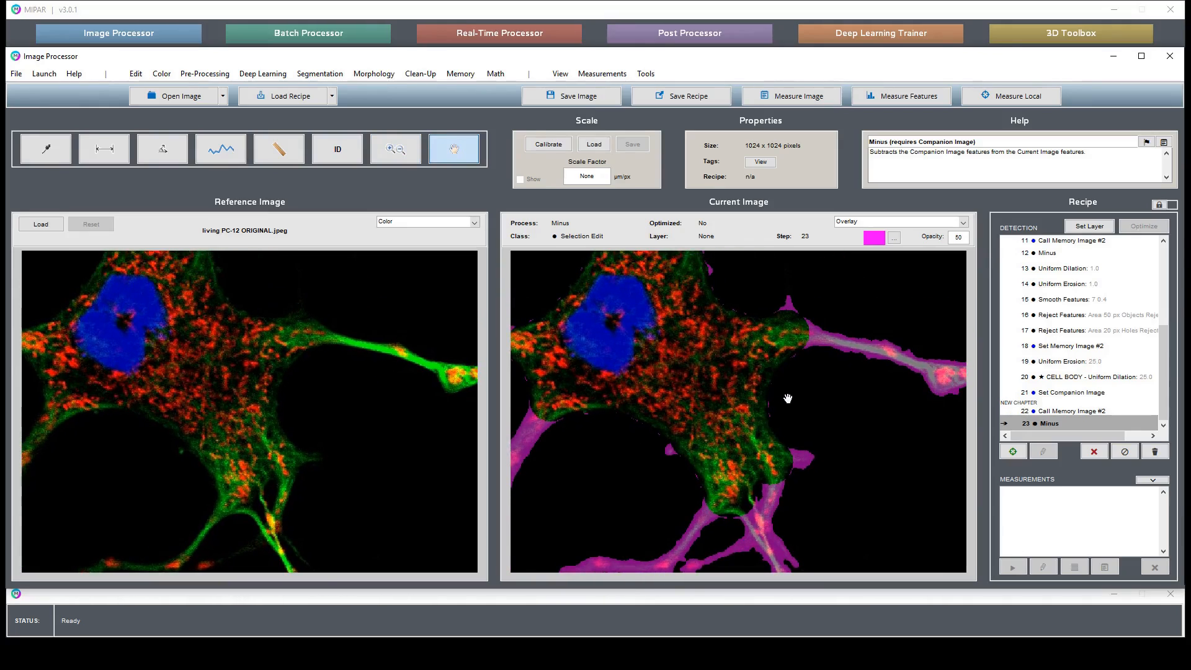
pyautogui.moveTo(715, 320); pyautogui.dragTo(784, 399)
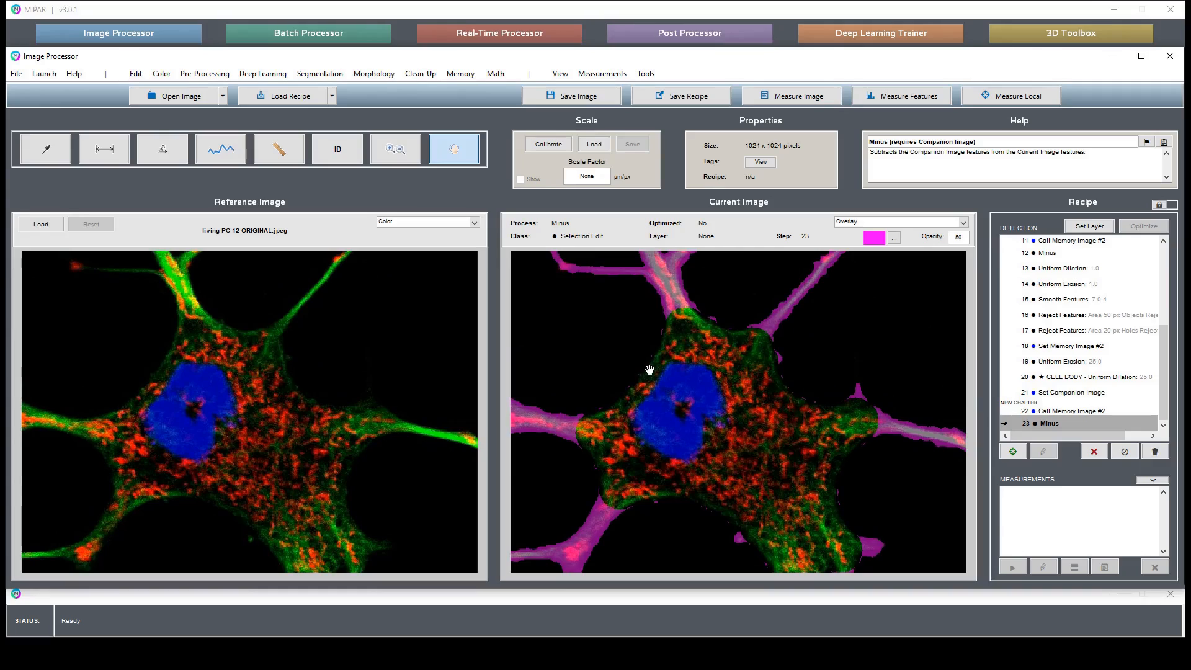
pyautogui.moveTo(678, 418); pyautogui.dragTo(719, 405)
pyautogui.click(420, 74)
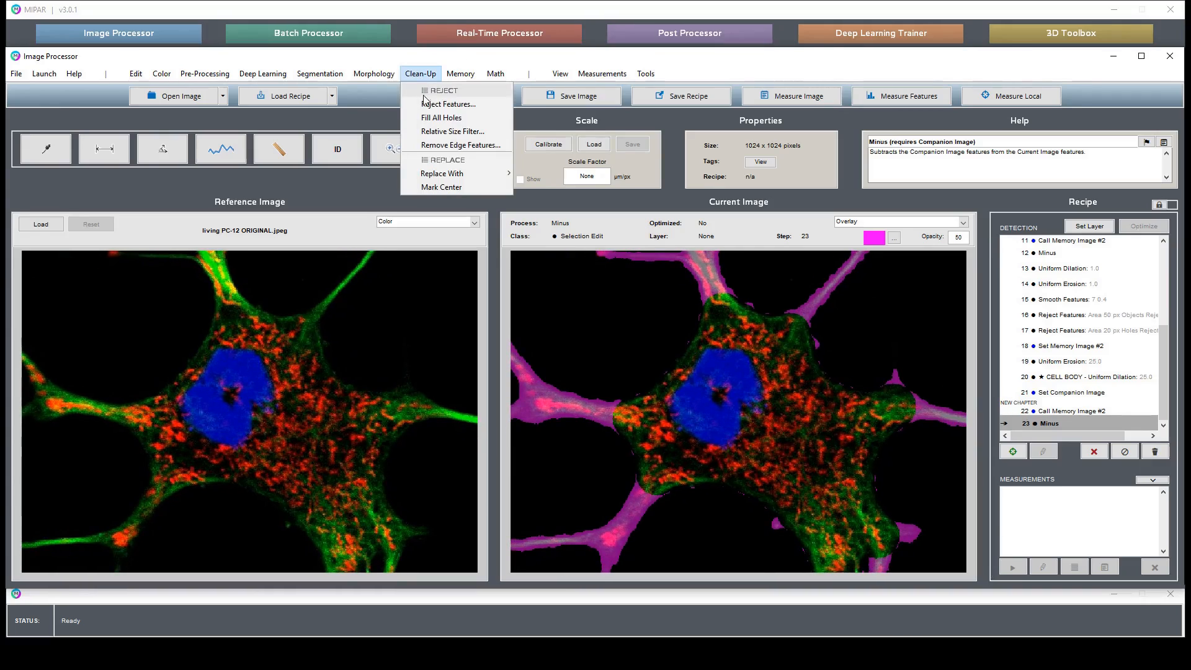
pyautogui.click(423, 99)
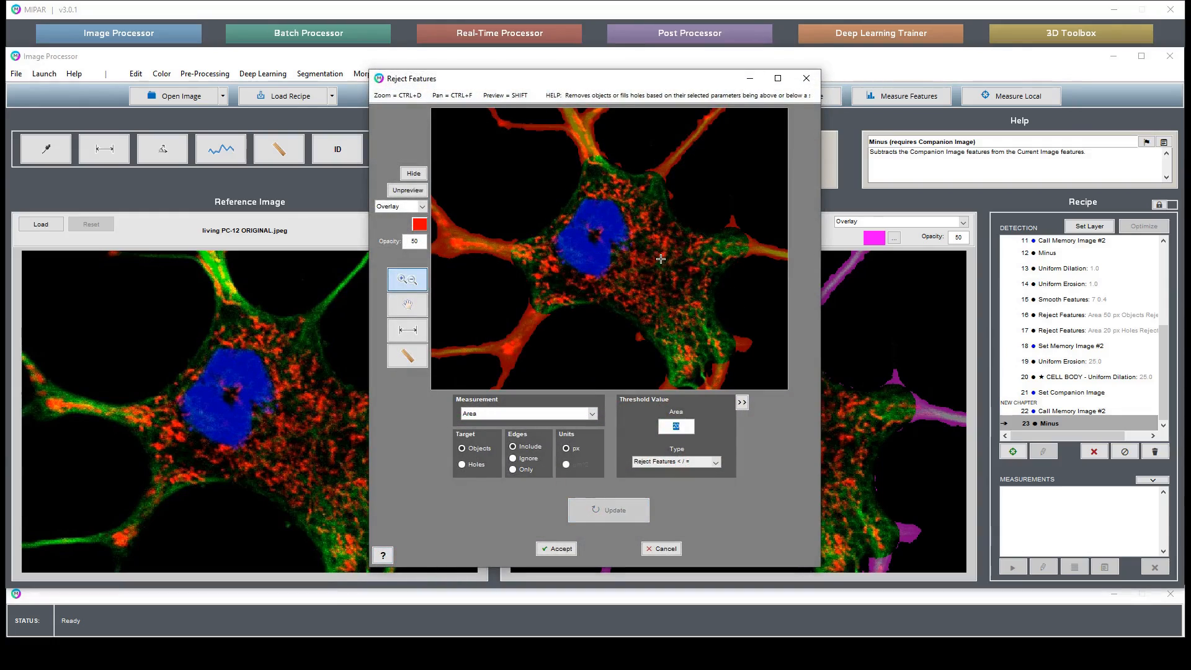
pyautogui.moveTo(696, 315); pyautogui.dragTo(592, 141)
pyautogui.doubleClick(643, 276)
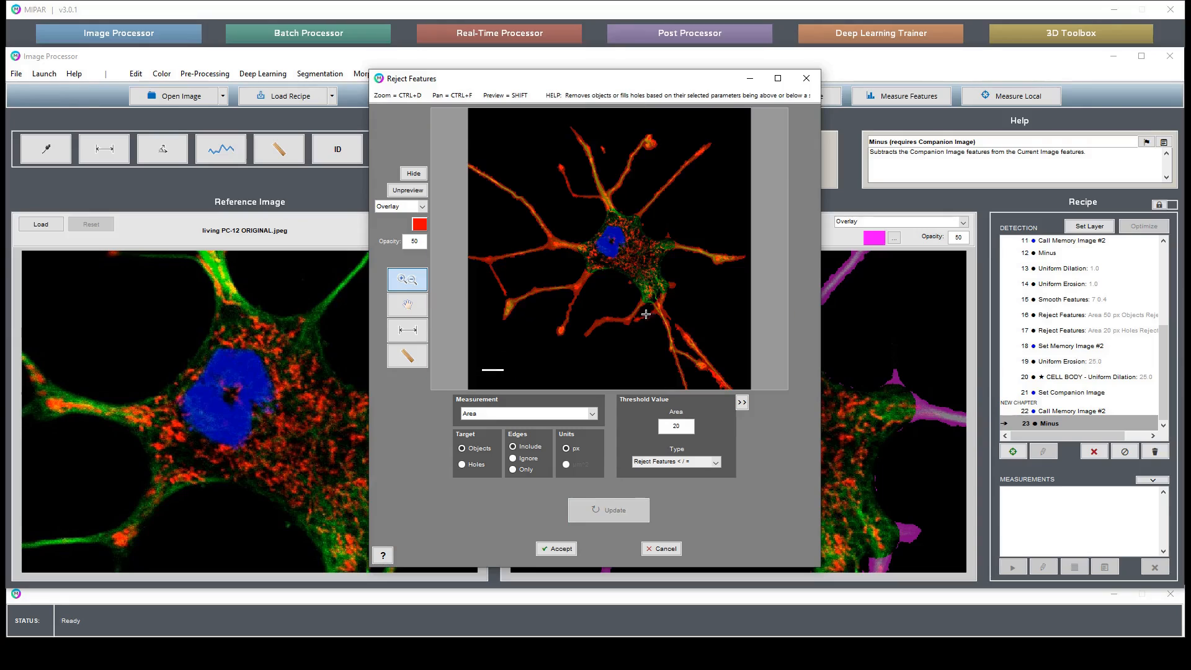
pyautogui.moveTo(579, 224); pyautogui.dragTo(697, 328)
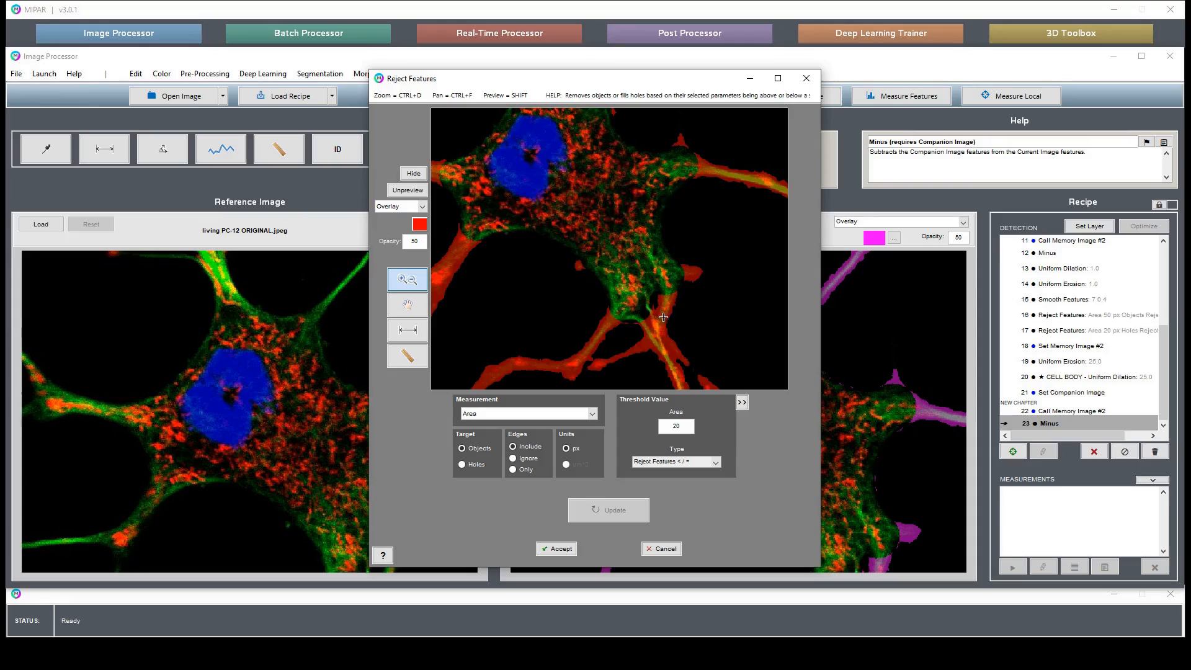
pyautogui.hotkey('ctrl', 'f')
pyautogui.moveTo(616, 186); pyautogui.dragTo(620, 273)
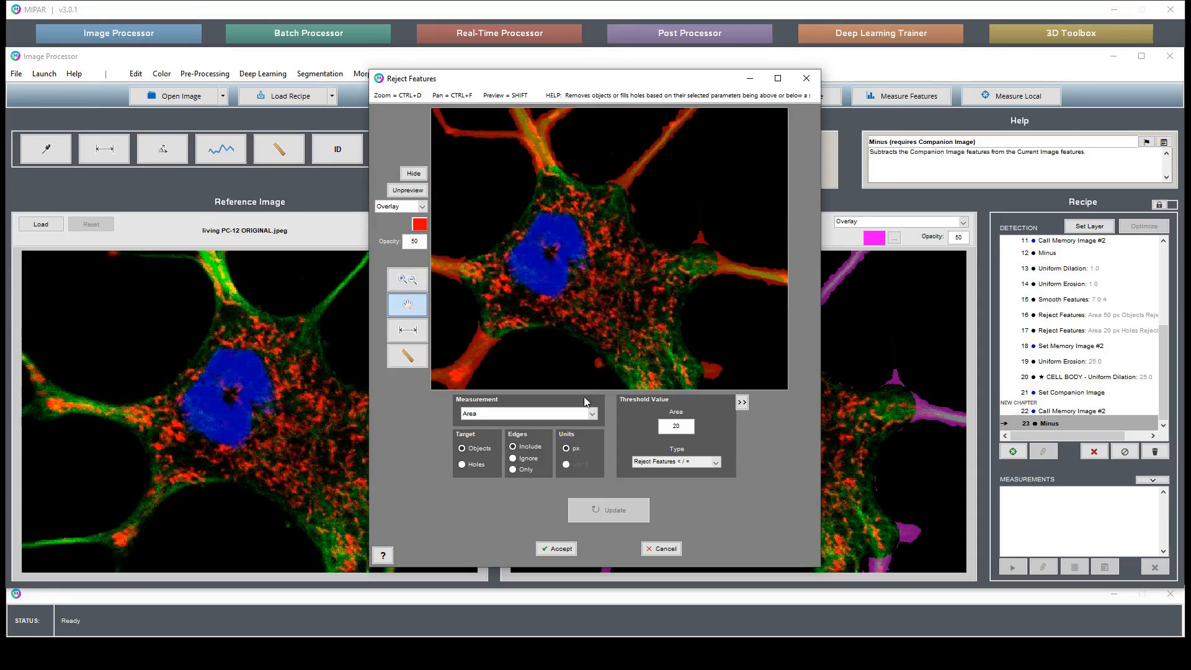
# Measure the areas of four small stray pieces around the cell body, compare the preview, and clear the measurement labels
pyautogui.click(407, 356)
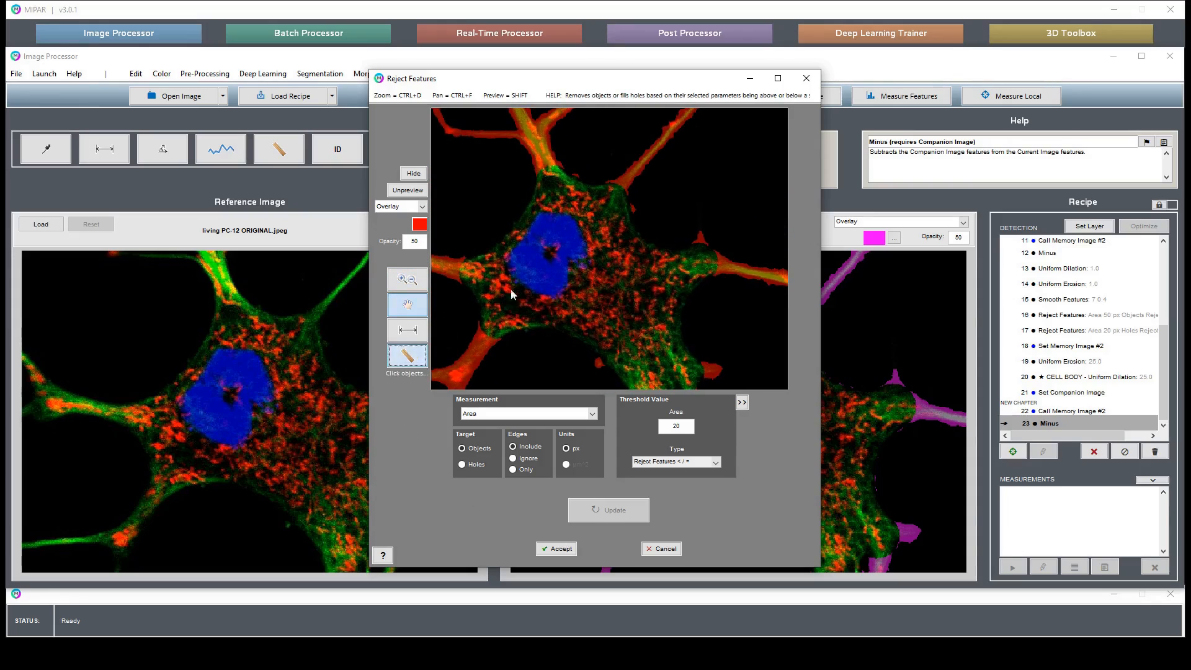
pyautogui.click(575, 176)
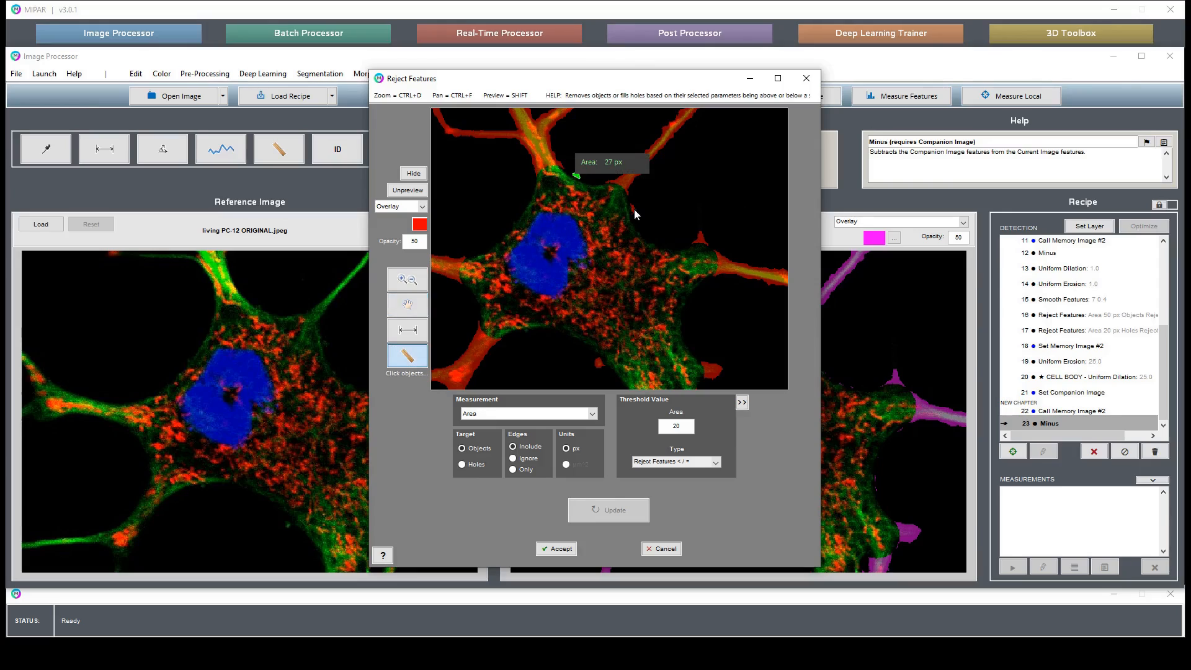
pyautogui.click(632, 208)
pyautogui.click(598, 365)
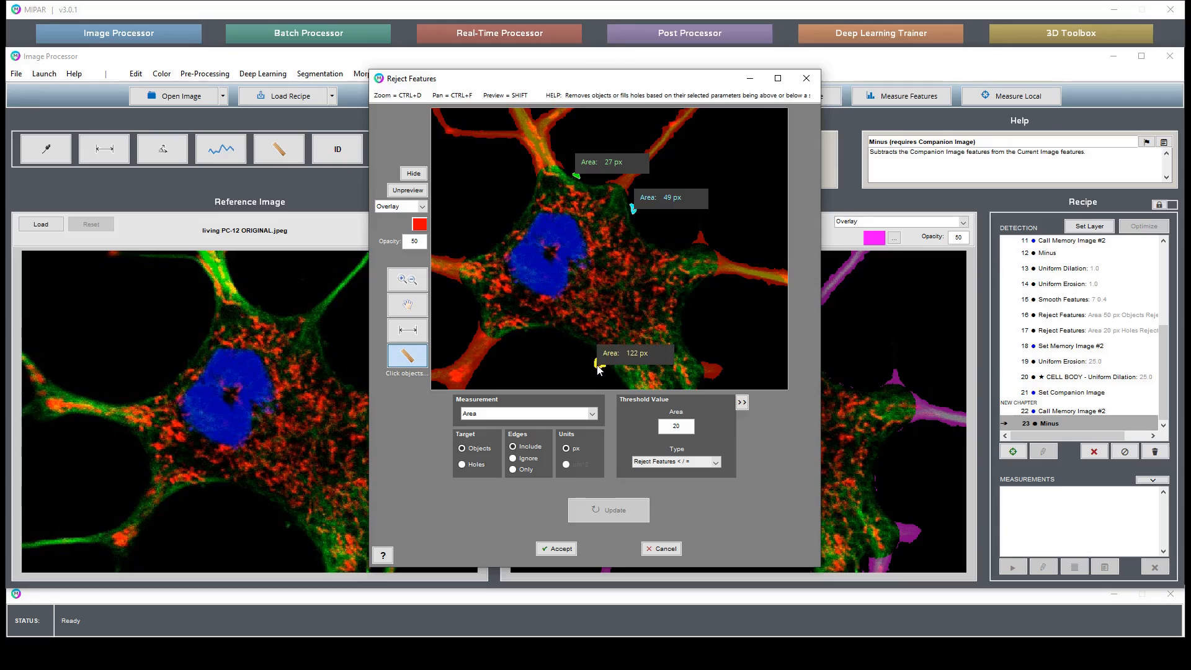
pyautogui.click(701, 246)
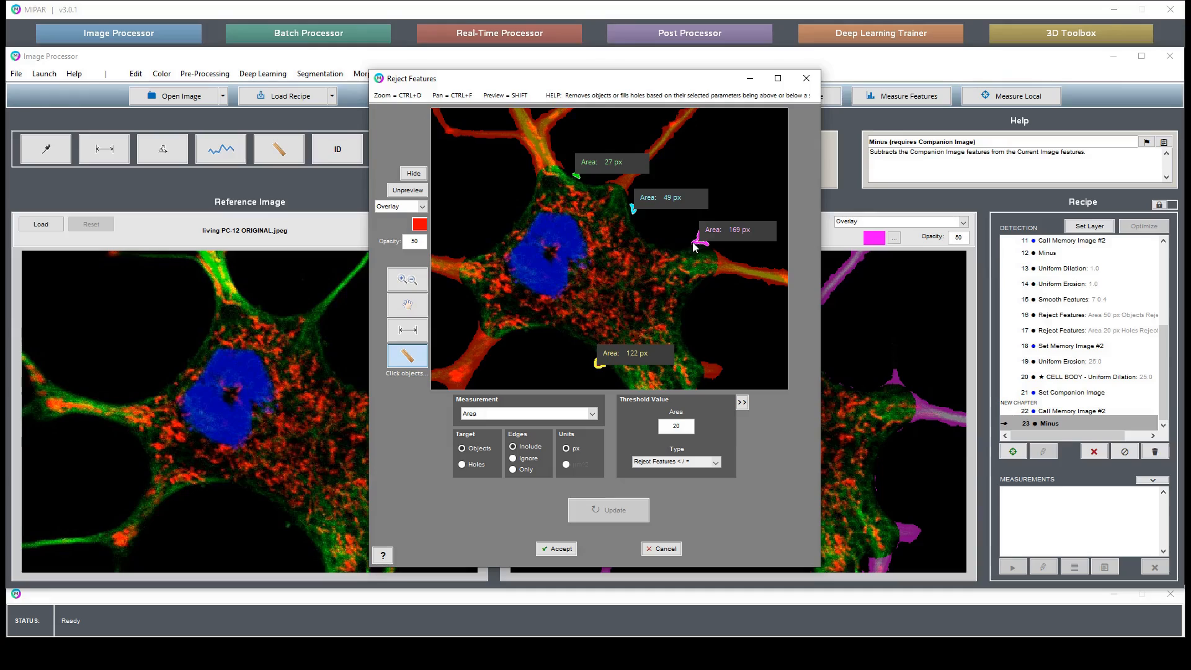
pyautogui.press('shift')
pyautogui.press('shift')
pyautogui.press('shift')
pyautogui.click(413, 173)
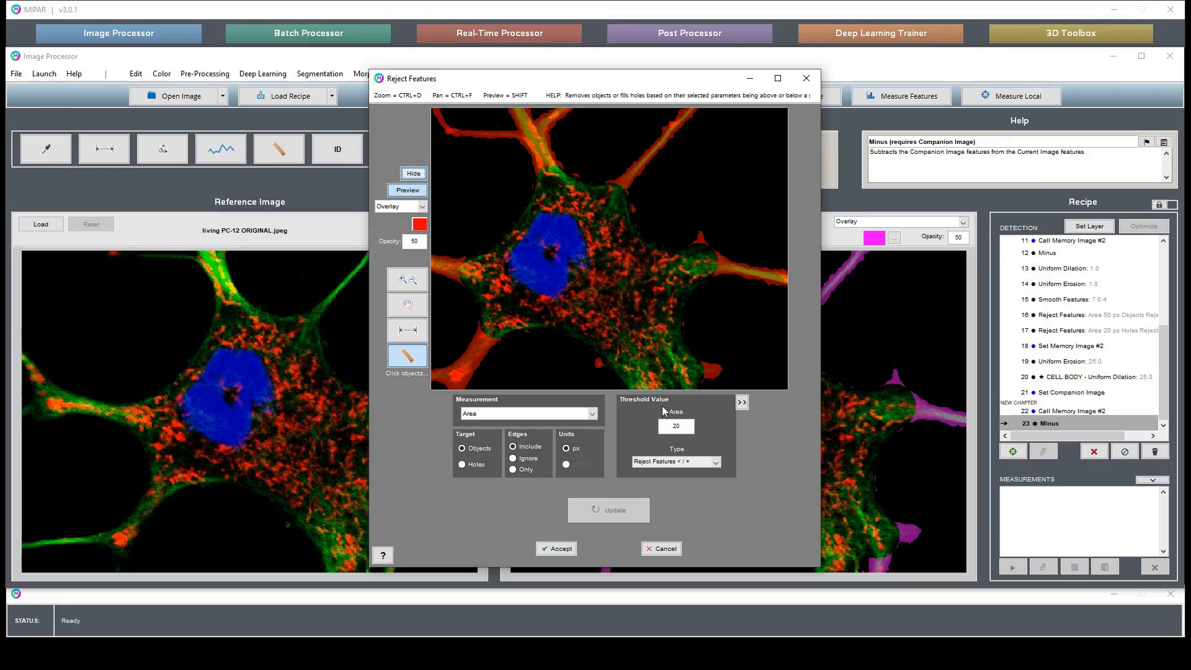
# Set the object area threshold to 150 px, check the remaining pieces in the preview, and accept the feature rejection
pyautogui.doubleClick(668, 426)
pyautogui.write('150')
pyautogui.press('Return')
pyautogui.hotkey('ctrl', 'f')
pyautogui.moveTo(667, 344); pyautogui.dragTo(584, 198)
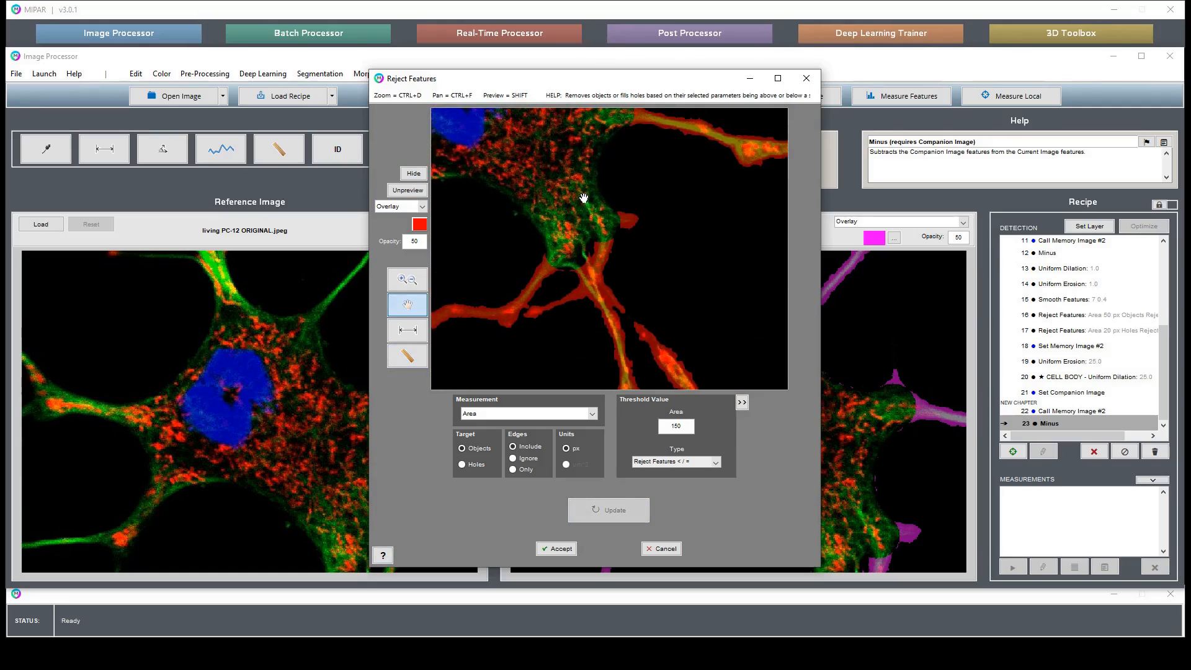
pyautogui.click(546, 549)
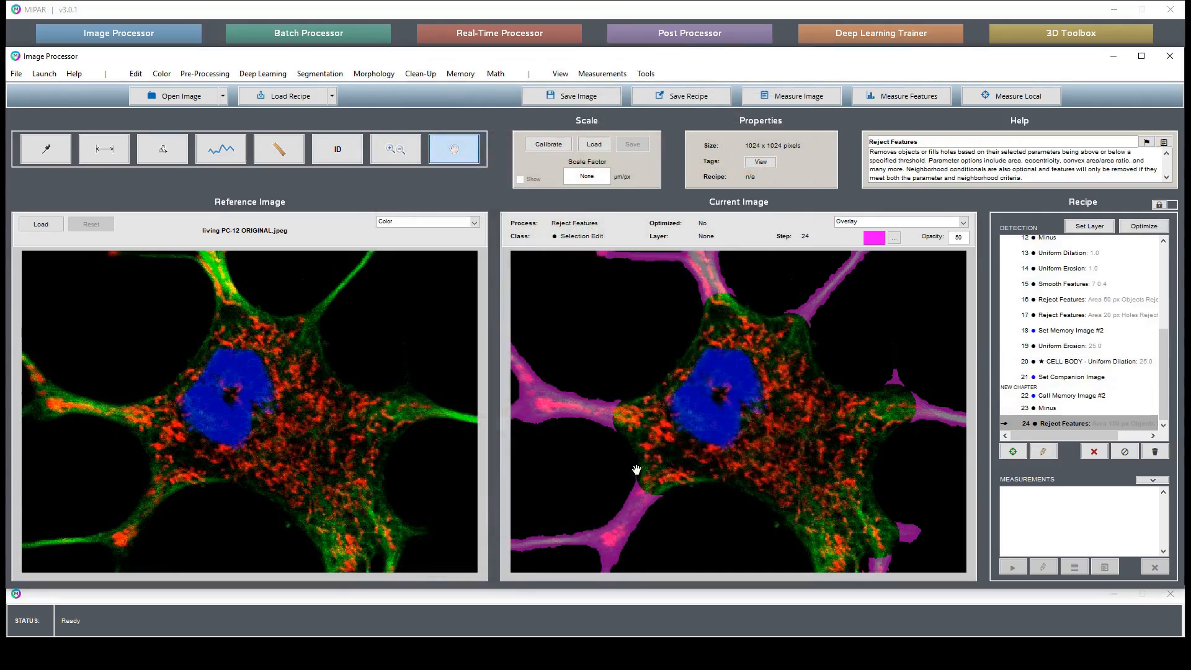
# Set the filtered selection as a layer named Neurites with the green colour
pyautogui.doubleClick(750, 389)
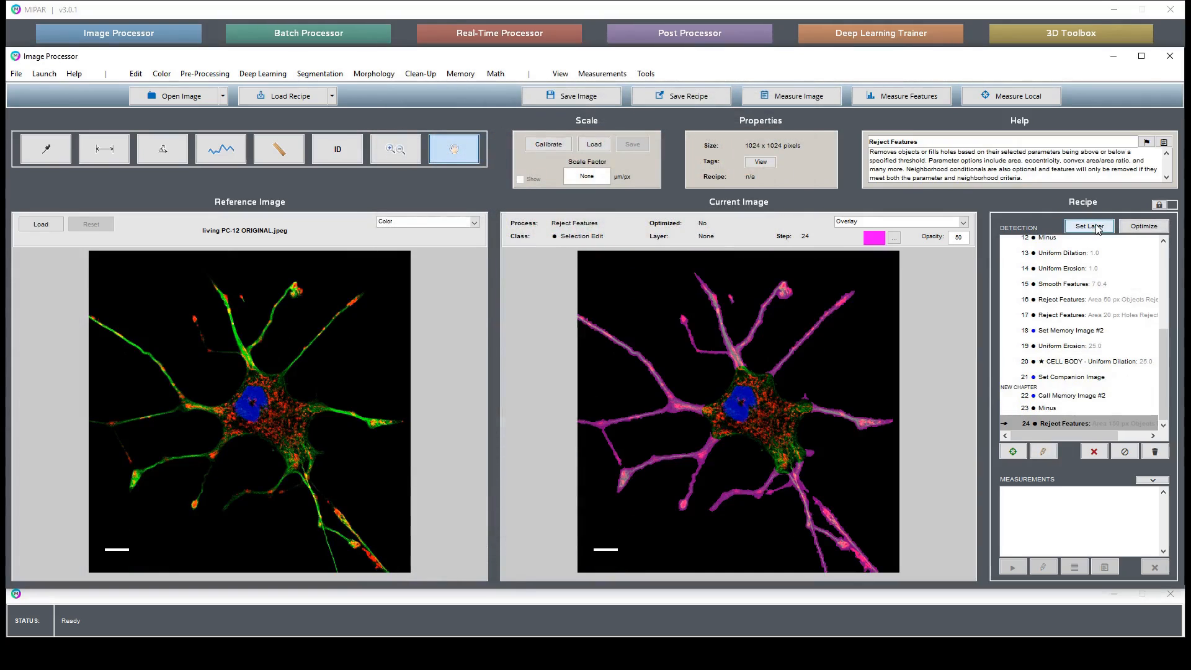
pyautogui.click(1090, 227)
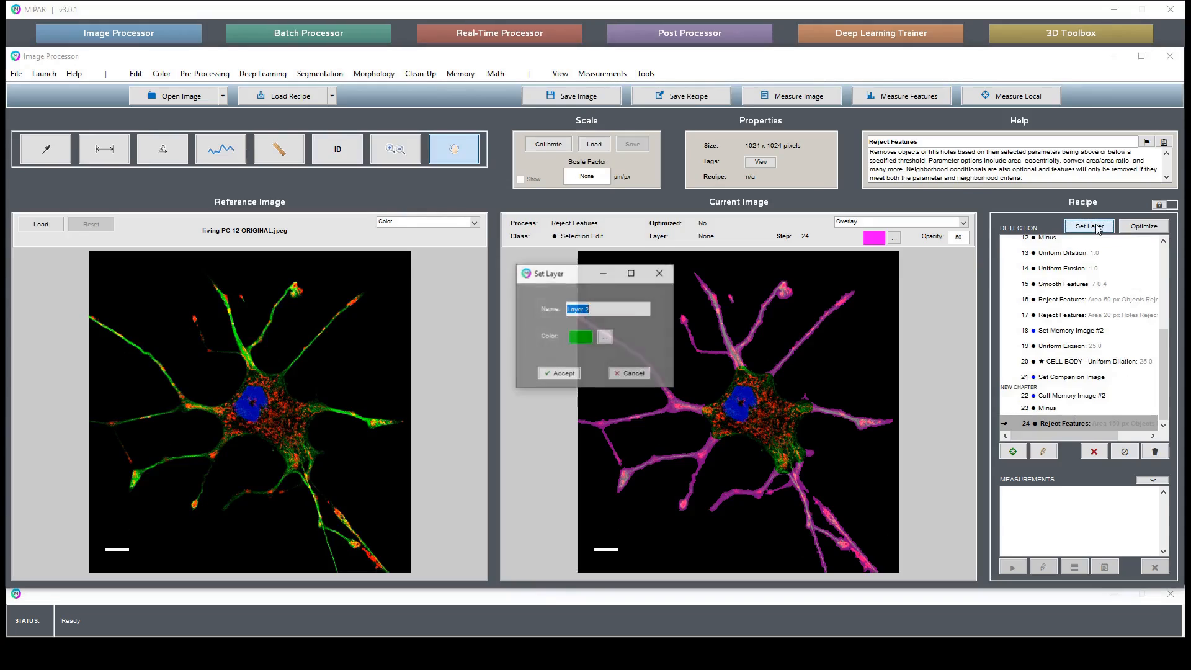
pyautogui.write('Ner')
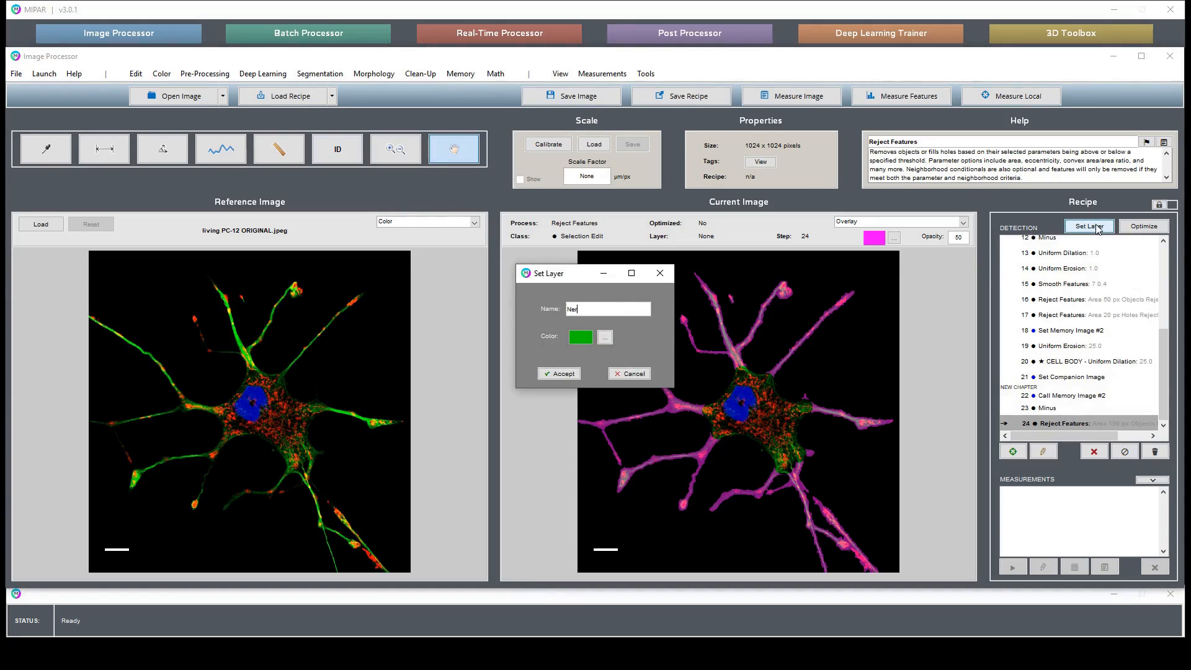
pyautogui.press('Return')
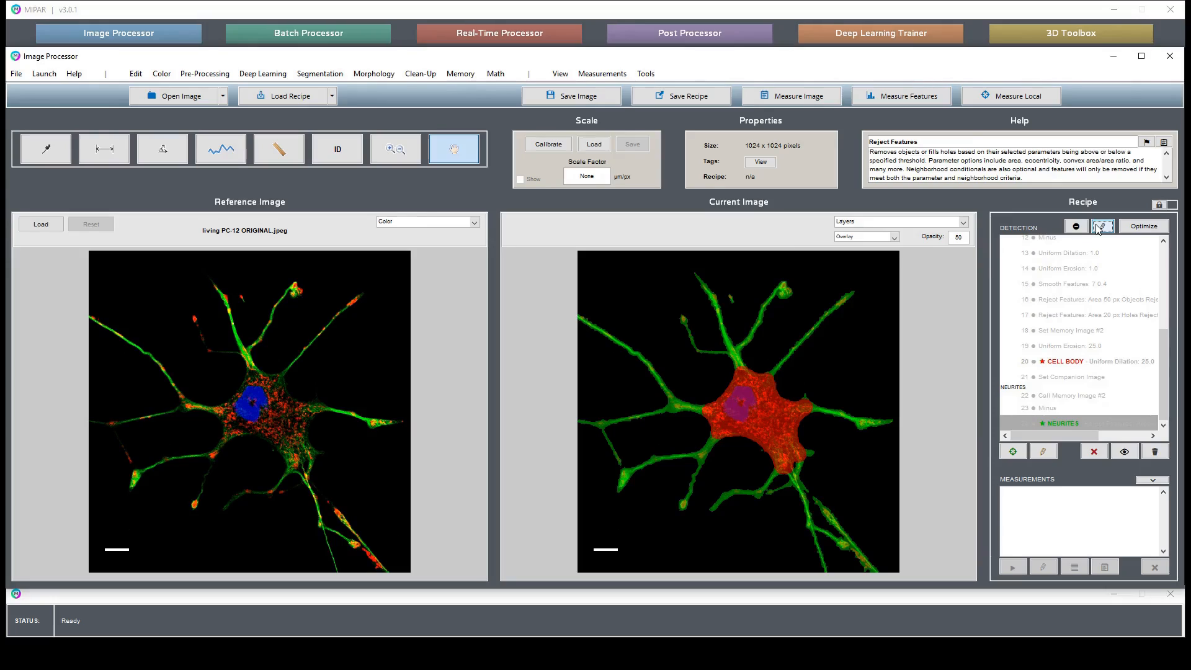
# Extract the red channel as a grayscale image with a Channel Operation of r and view it close up in the cell body
pyautogui.click(403, 152)
pyautogui.moveTo(676, 377); pyautogui.dragTo(769, 447)
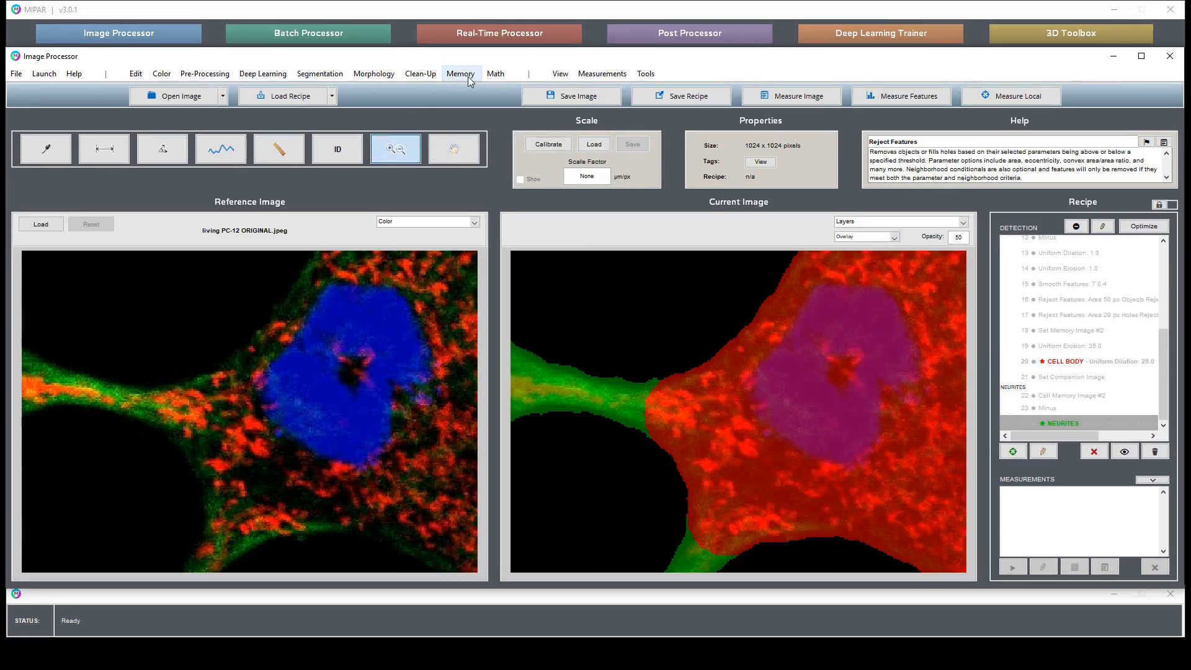
pyautogui.click(161, 74)
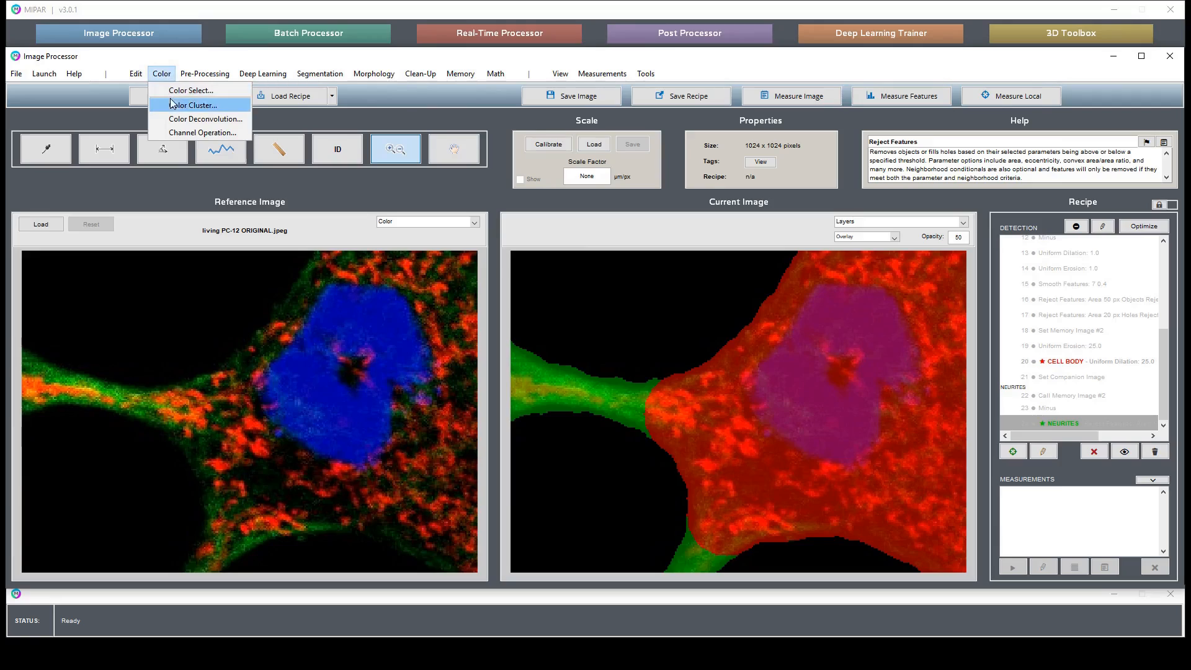
pyautogui.click(186, 135)
pyautogui.write('b')
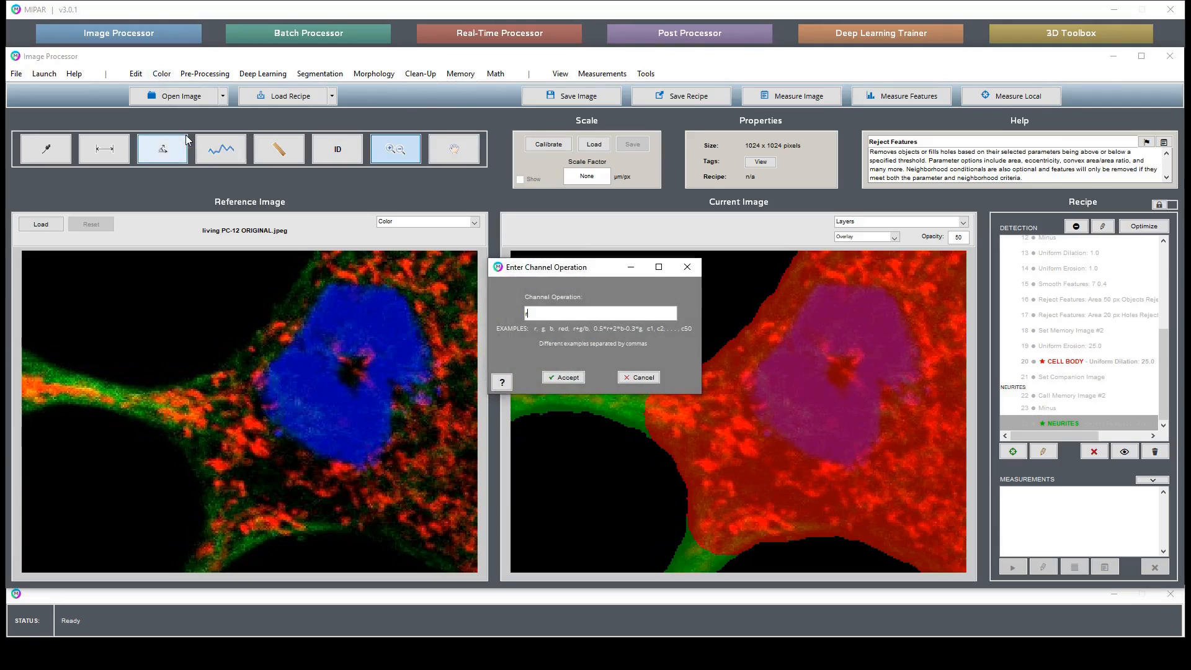
pyautogui.press('Return')
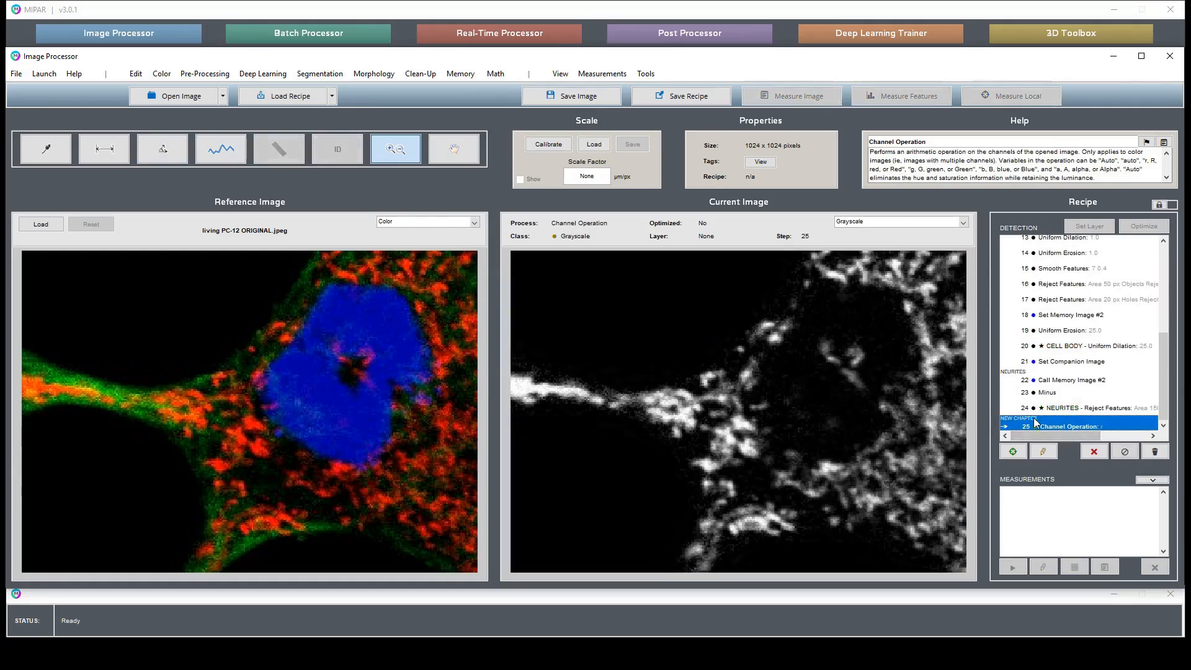
pyautogui.doubleClick(921, 427)
pyautogui.moveTo(720, 411); pyautogui.dragTo(803, 449)
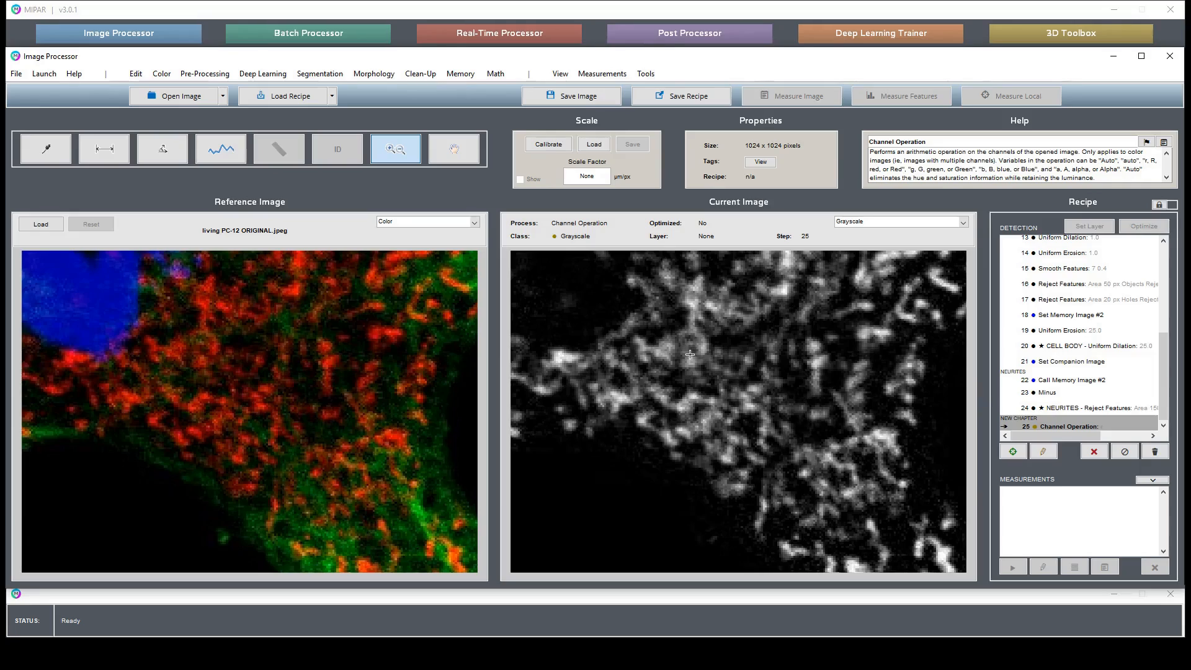
# Compare the Cell Body and Neurites layer steps in the recipe
pyautogui.click(1093, 411)
pyautogui.click(1083, 348)
pyautogui.click(1087, 413)
pyautogui.click(1098, 348)
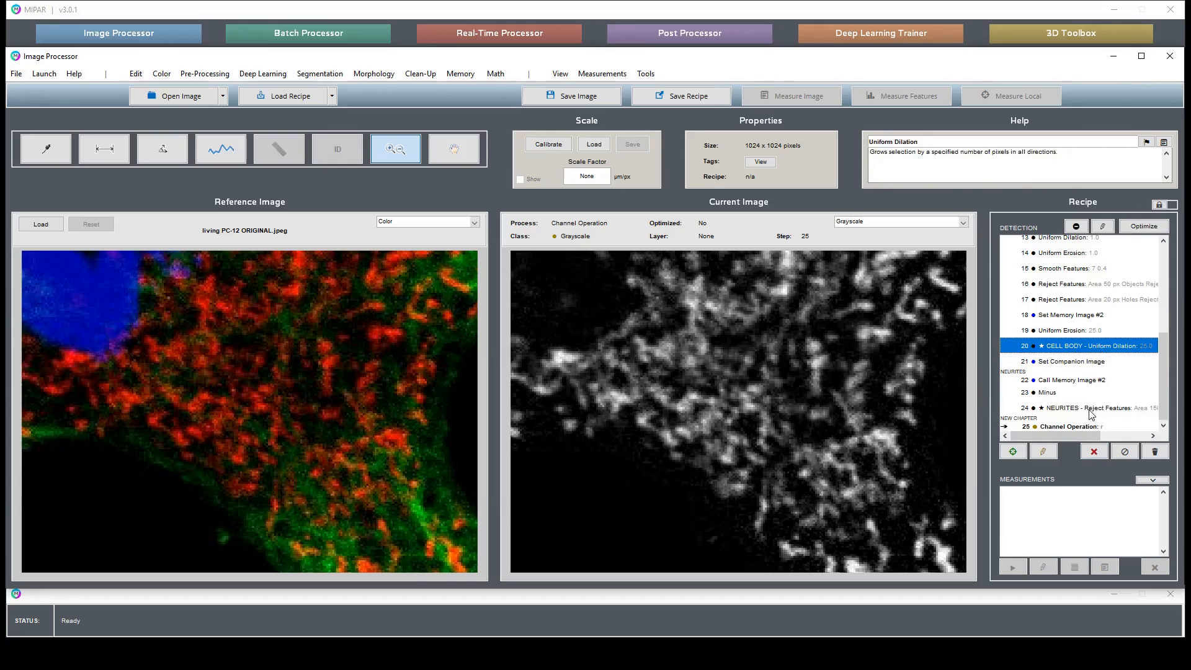
pyautogui.click(1092, 412)
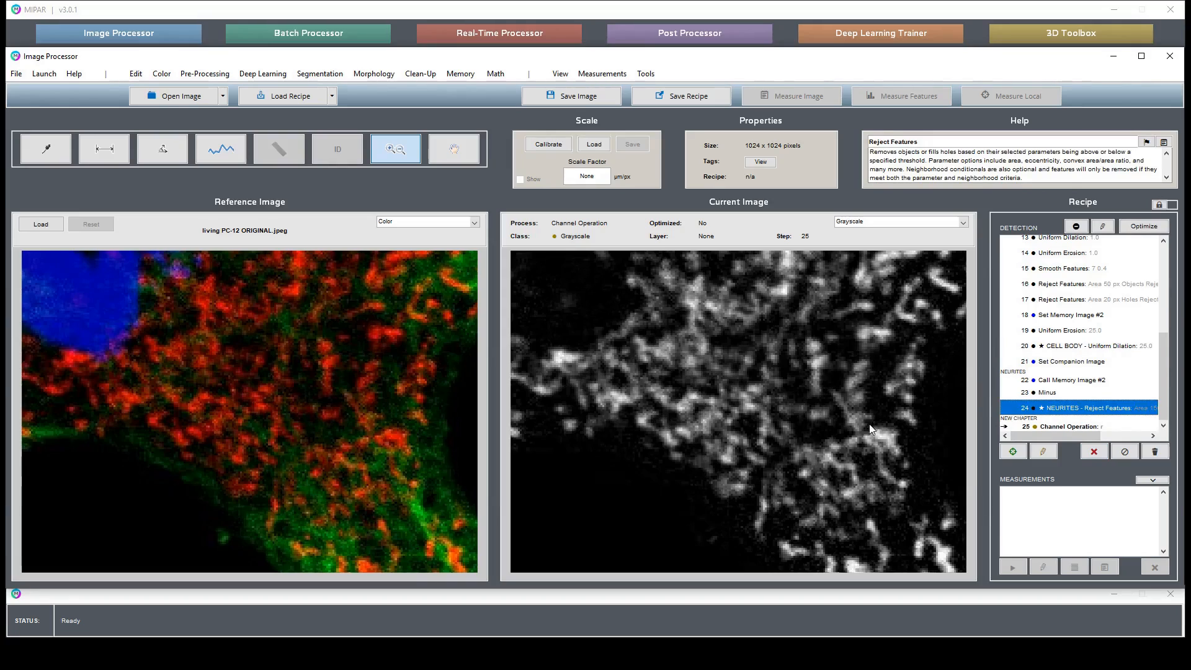
# Examine the bright red-channel structures around the nucleus, across the cell body and where the neurites begin, against the reference image
pyautogui.press('space')
pyautogui.moveTo(895, 382); pyautogui.dragTo(833, 508)
pyautogui.moveTo(649, 335); pyautogui.dragTo(738, 397)
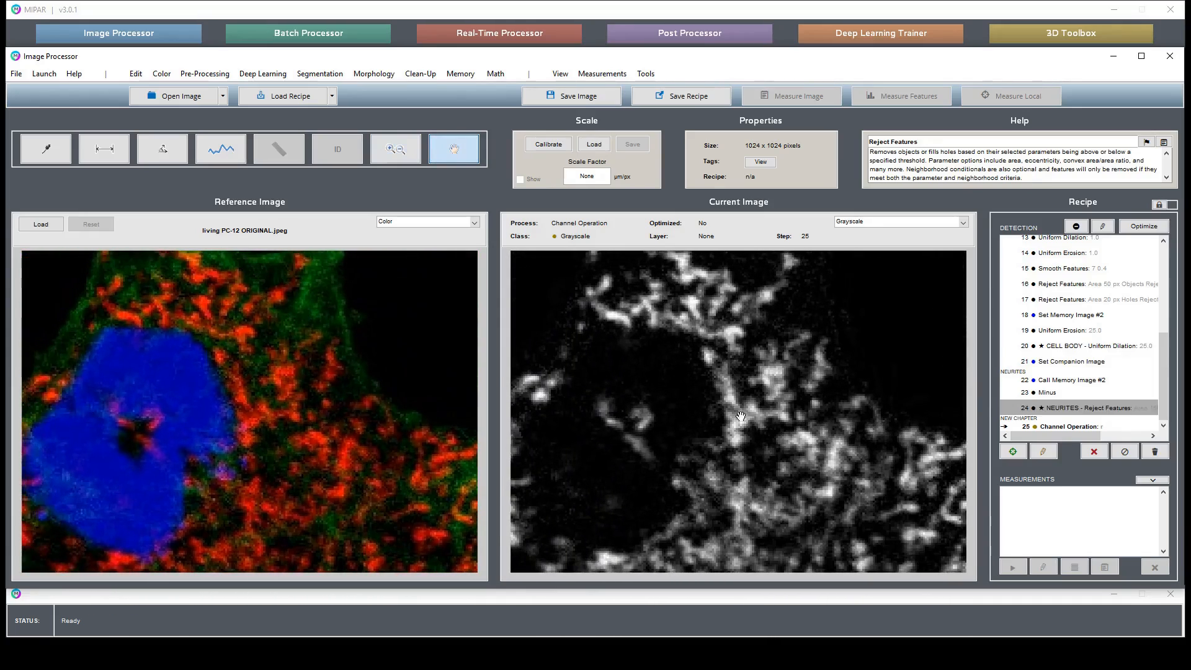
pyautogui.moveTo(565, 510); pyautogui.dragTo(705, 418)
pyautogui.moveTo(808, 521); pyautogui.dragTo(680, 450)
pyautogui.moveTo(806, 465); pyautogui.dragTo(745, 423)
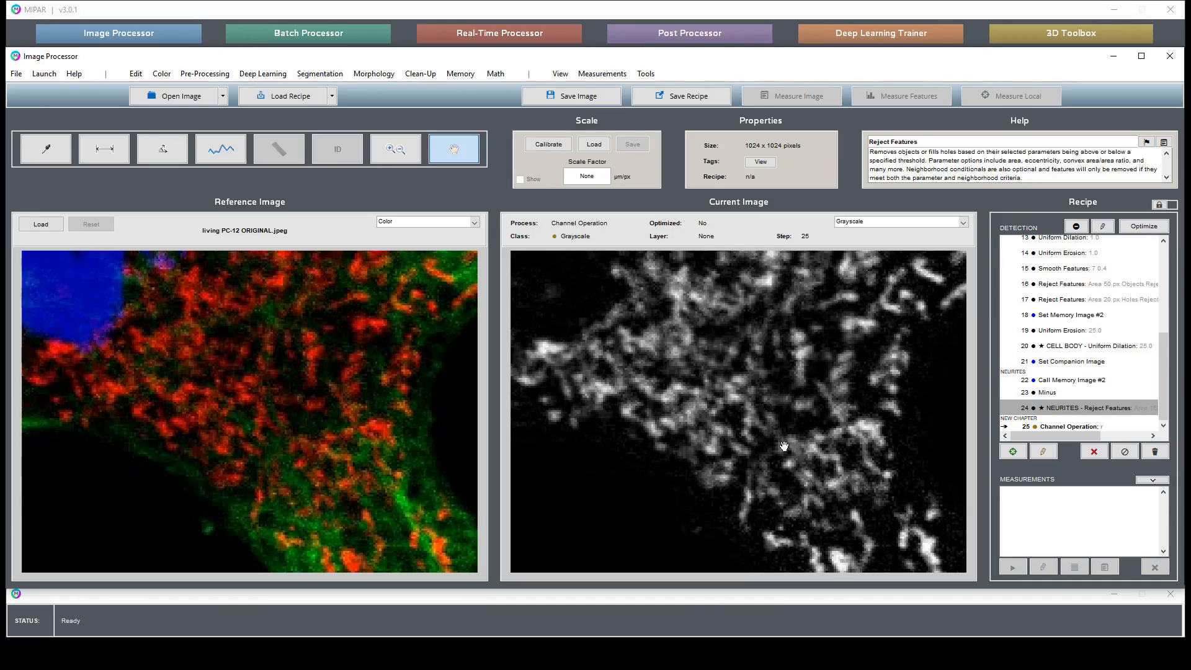
pyautogui.moveTo(784, 447); pyautogui.dragTo(723, 339)
pyautogui.moveTo(822, 411); pyautogui.dragTo(816, 443)
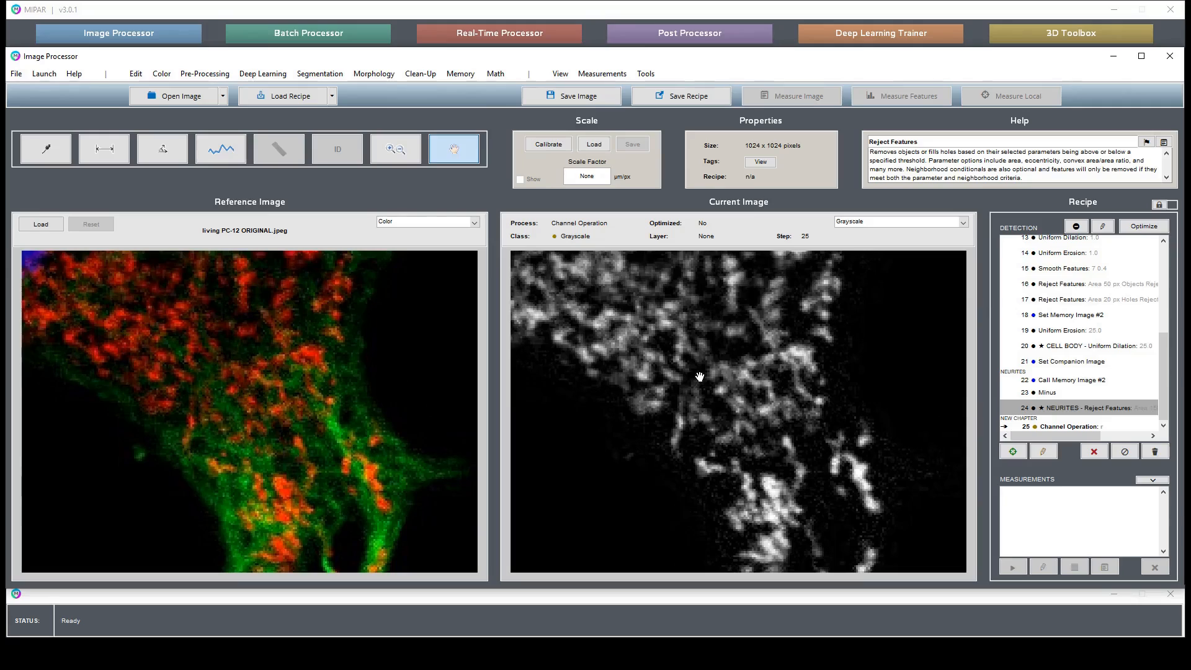
pyautogui.moveTo(700, 378); pyautogui.dragTo(691, 434)
pyautogui.moveTo(788, 302); pyautogui.dragTo(765, 419)
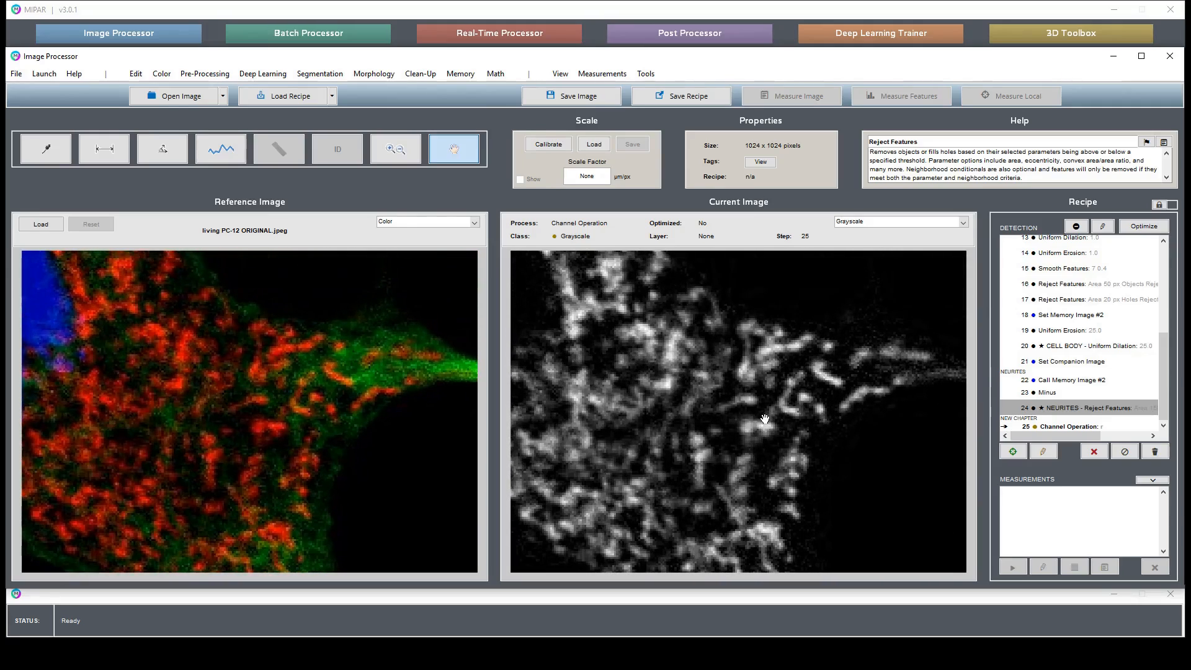
pyautogui.moveTo(689, 415); pyautogui.dragTo(649, 314)
pyautogui.moveTo(745, 426); pyautogui.dragTo(674, 370)
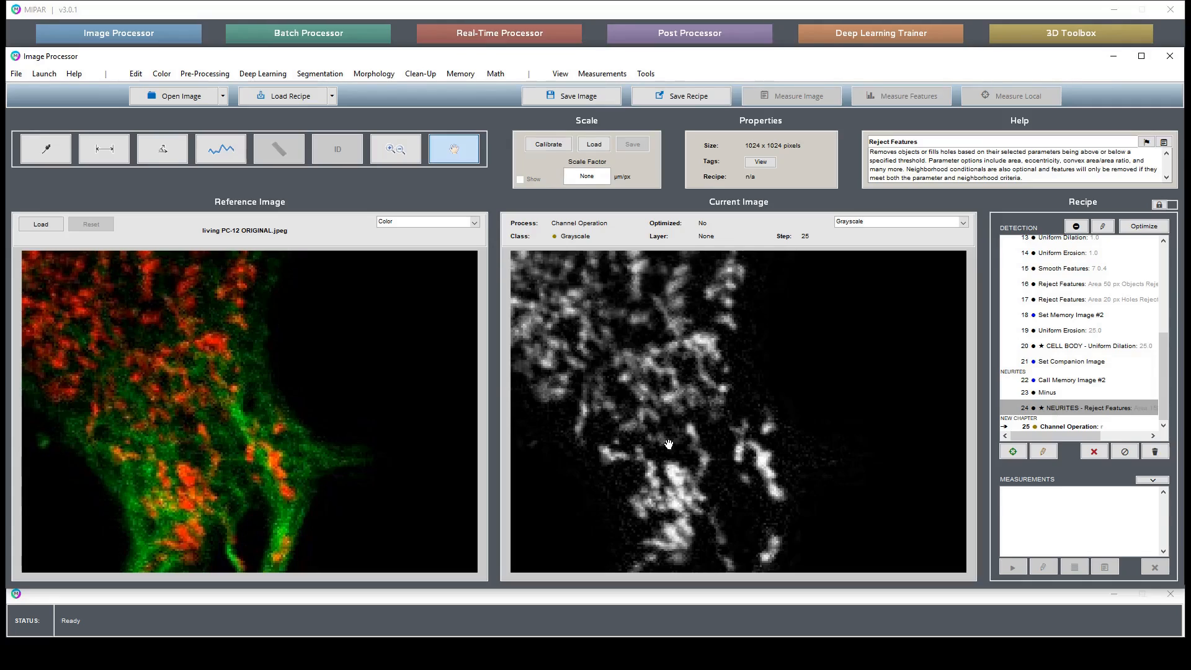
# Revisit the Cell Body and Neurites layer steps and inspect the red-channel signal at the lower end of the cell body
pyautogui.click(1089, 348)
pyautogui.click(1077, 408)
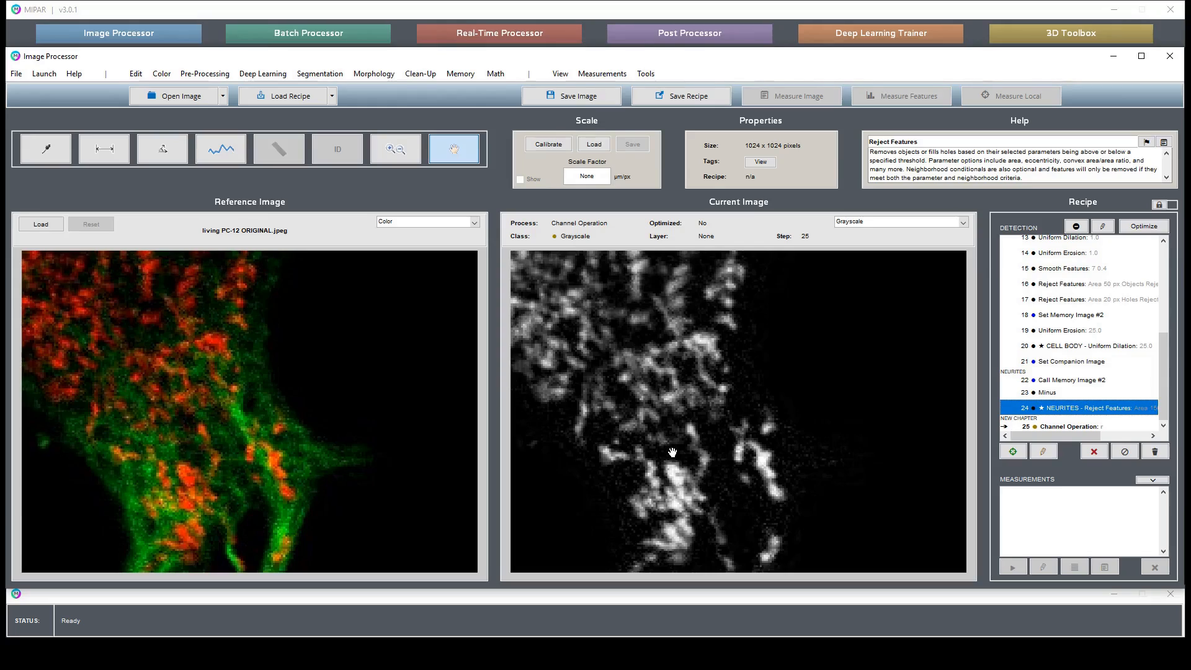
pyautogui.moveTo(656, 414); pyautogui.dragTo(696, 435)
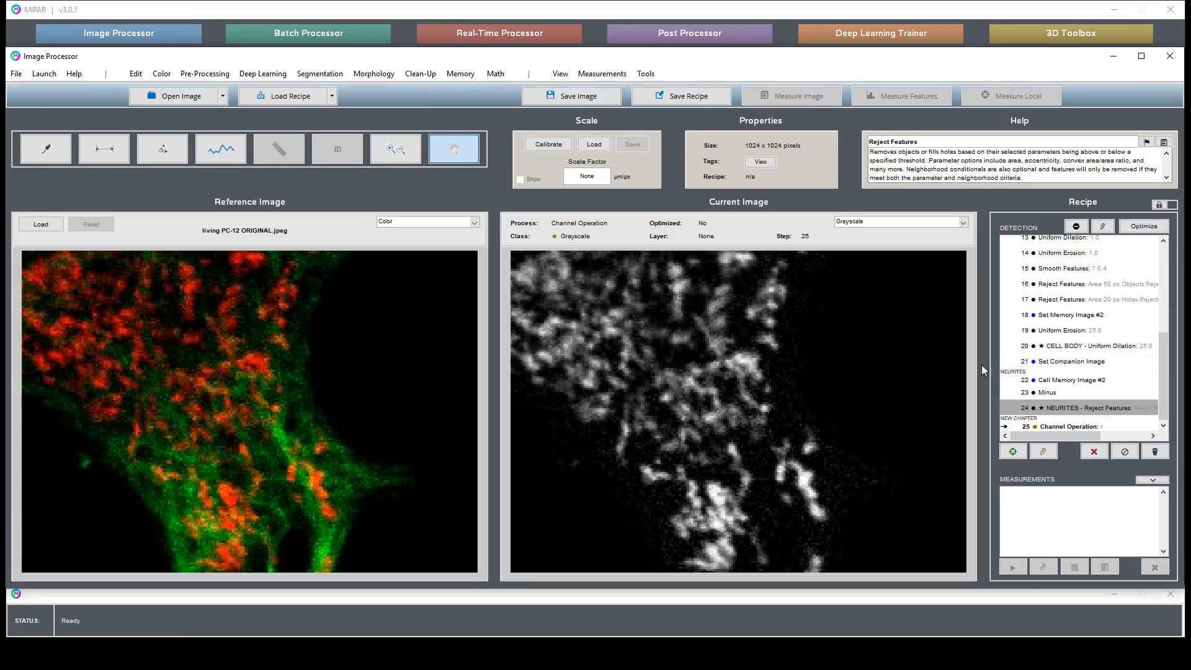
pyautogui.click(1042, 347)
pyautogui.click(1058, 407)
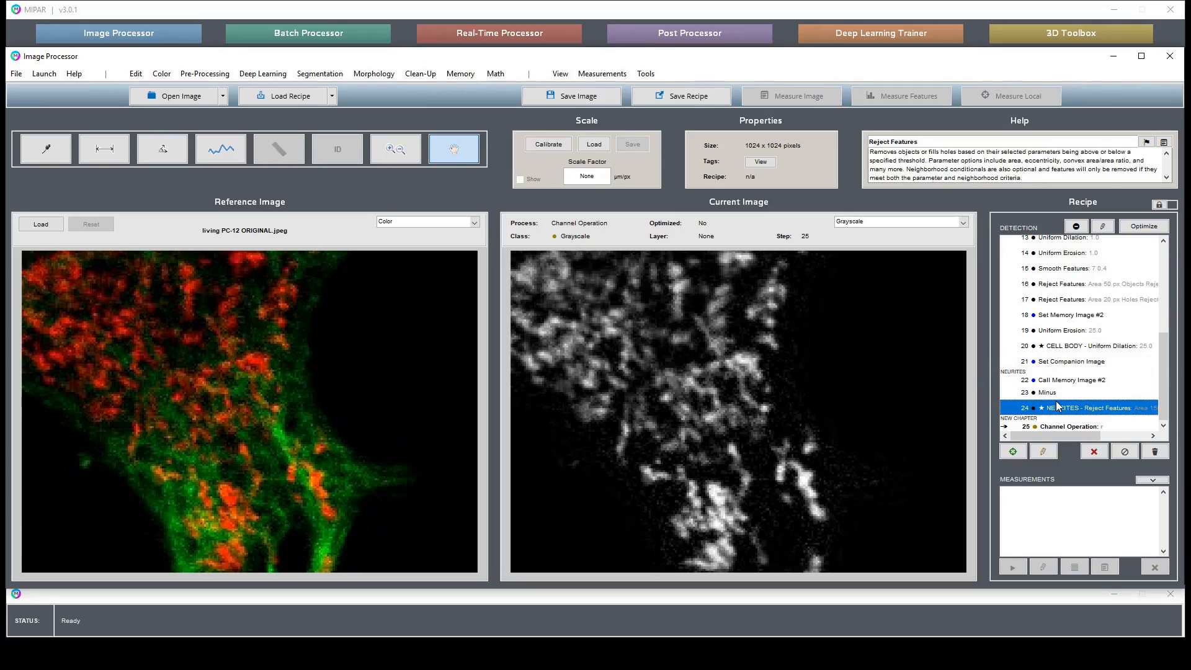
# Start a Basic Threshold on the red-channel image, selecting bright pixels at a value of 28
pyautogui.click(1078, 426)
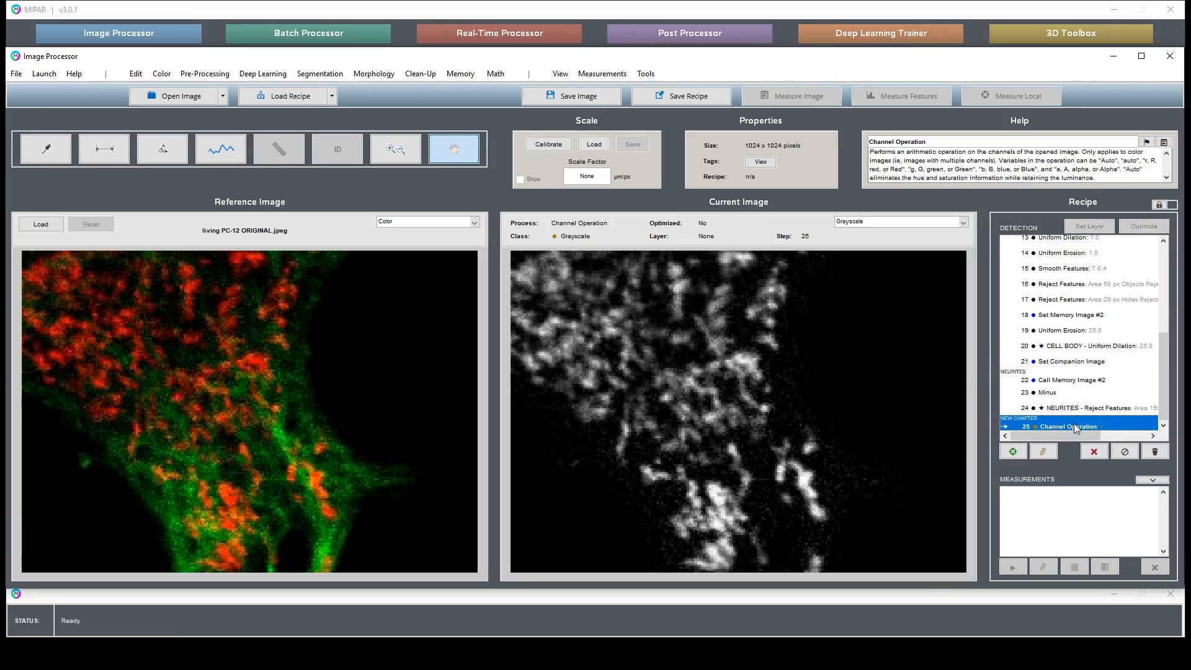
pyautogui.click(330, 77)
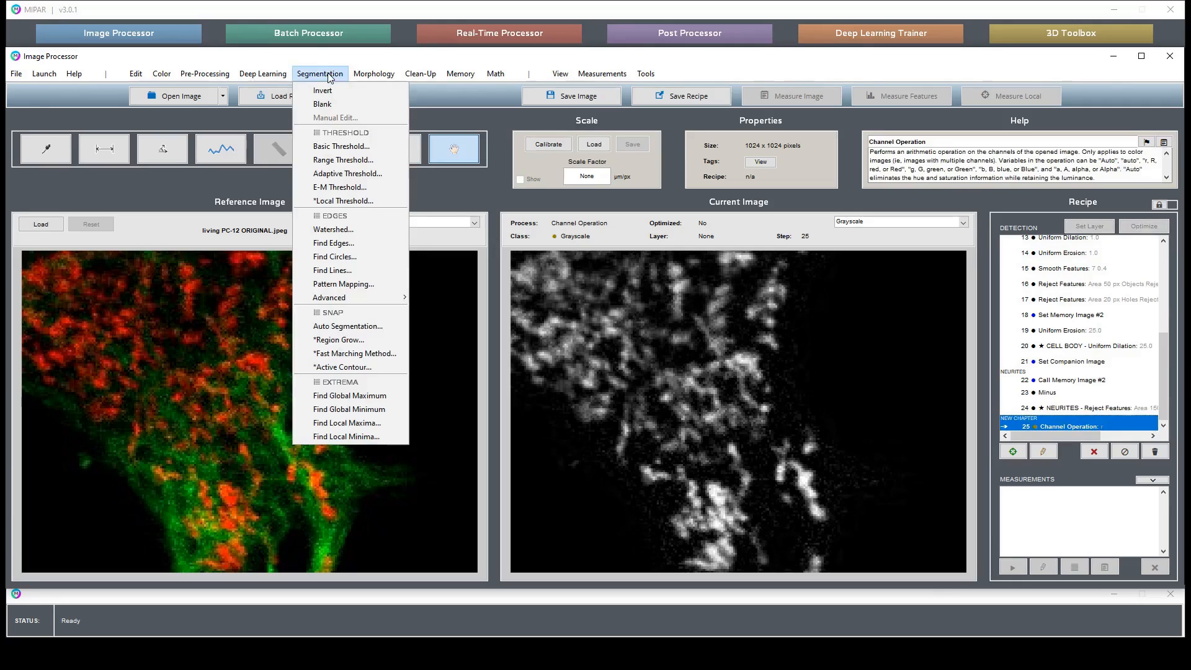
pyautogui.click(353, 147)
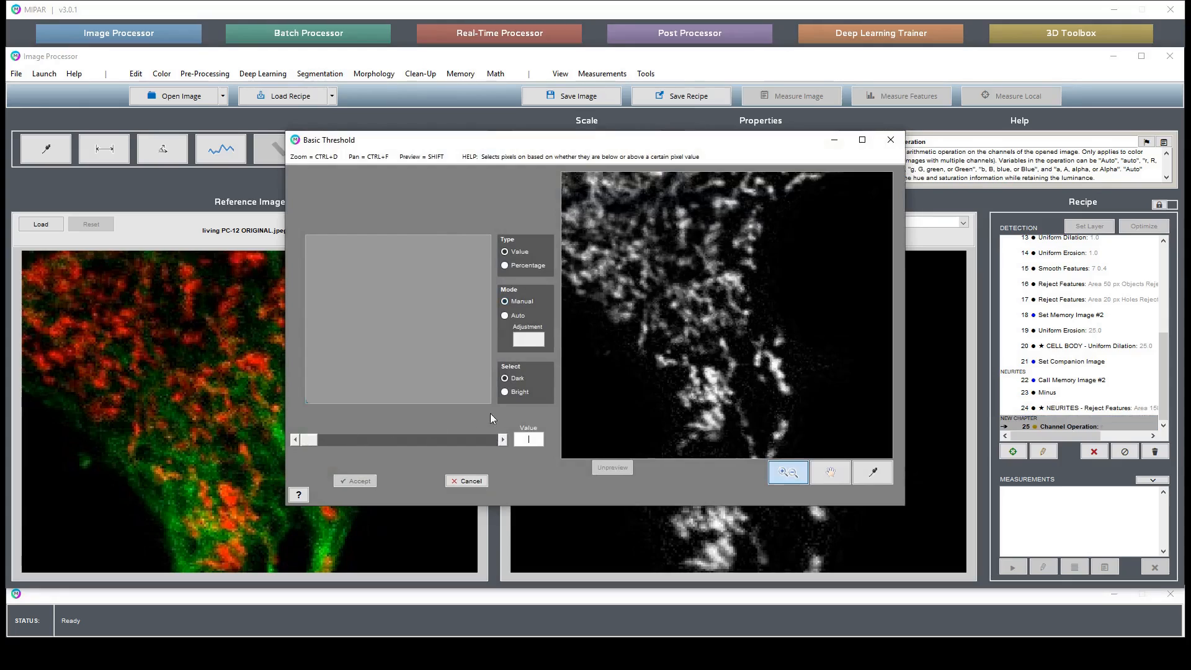
pyautogui.moveTo(311, 437)
pyautogui.mouseDown()
pyautogui.moveTo(375, 441)
pyautogui.moveTo(332, 448)
pyautogui.mouseUp()
pyautogui.doubleClick(726, 303)
pyautogui.moveTo(690, 264); pyautogui.dragTo(774, 317)
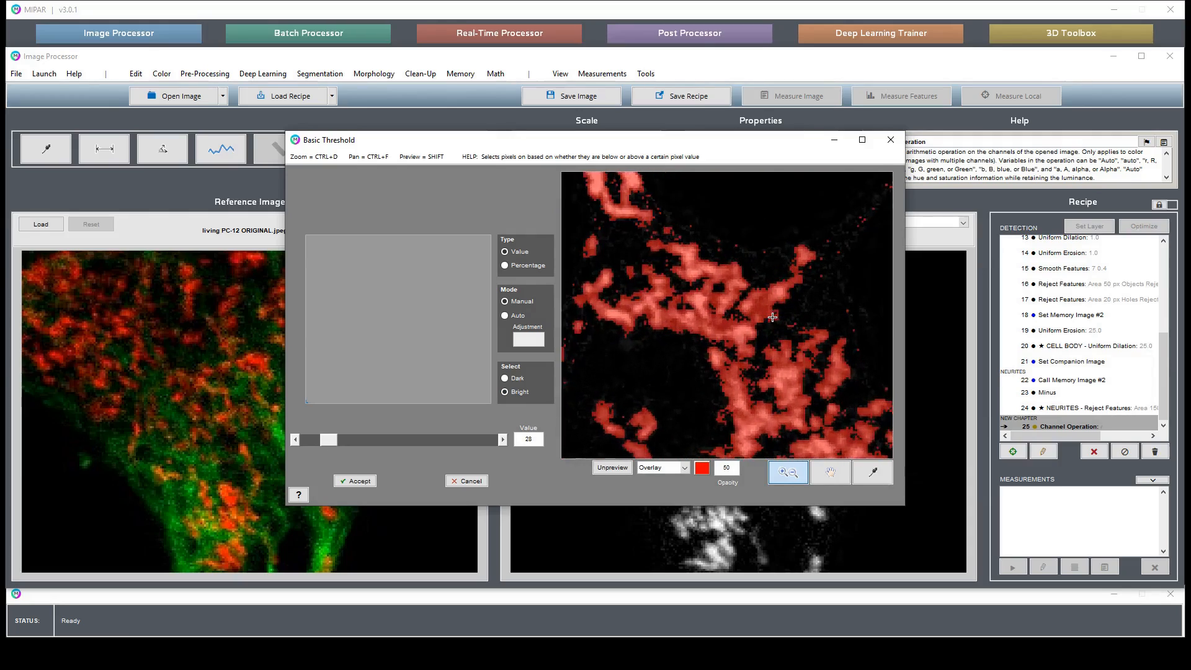
# Compare the threshold preview with the unthresholded red-channel signal around the nucleus and across the cell body
pyautogui.press('shift')
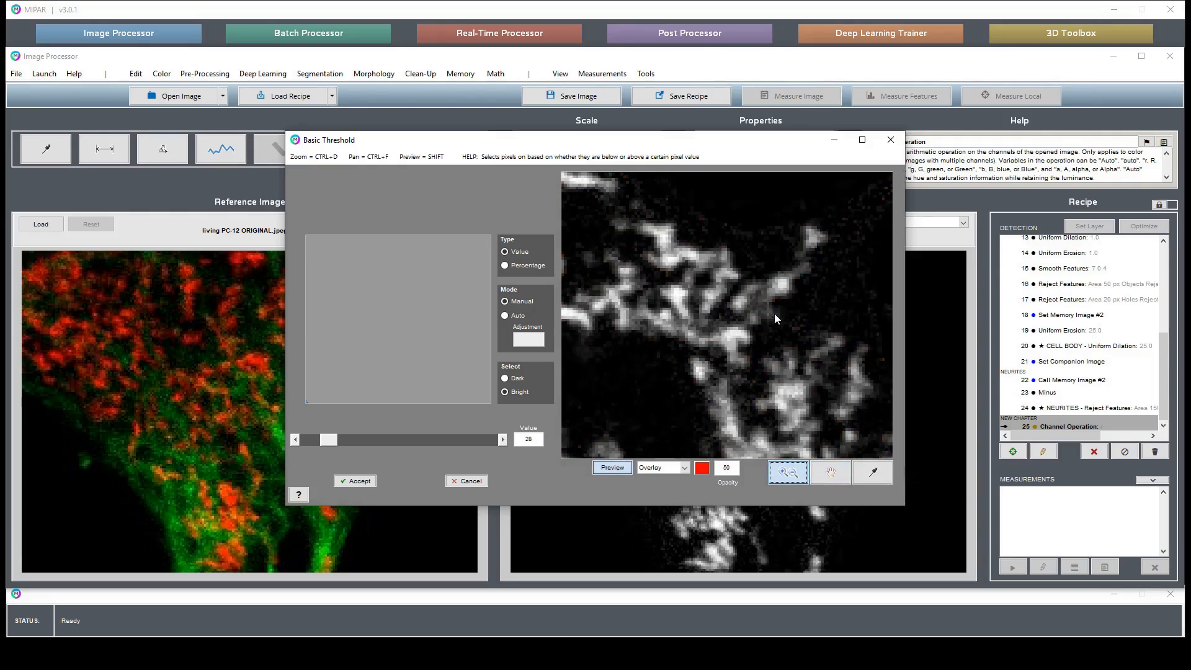
pyautogui.press('shift')
pyautogui.press('shift')
pyautogui.hotkey('ctrl', 'f')
pyautogui.moveTo(772, 397); pyautogui.dragTo(732, 294)
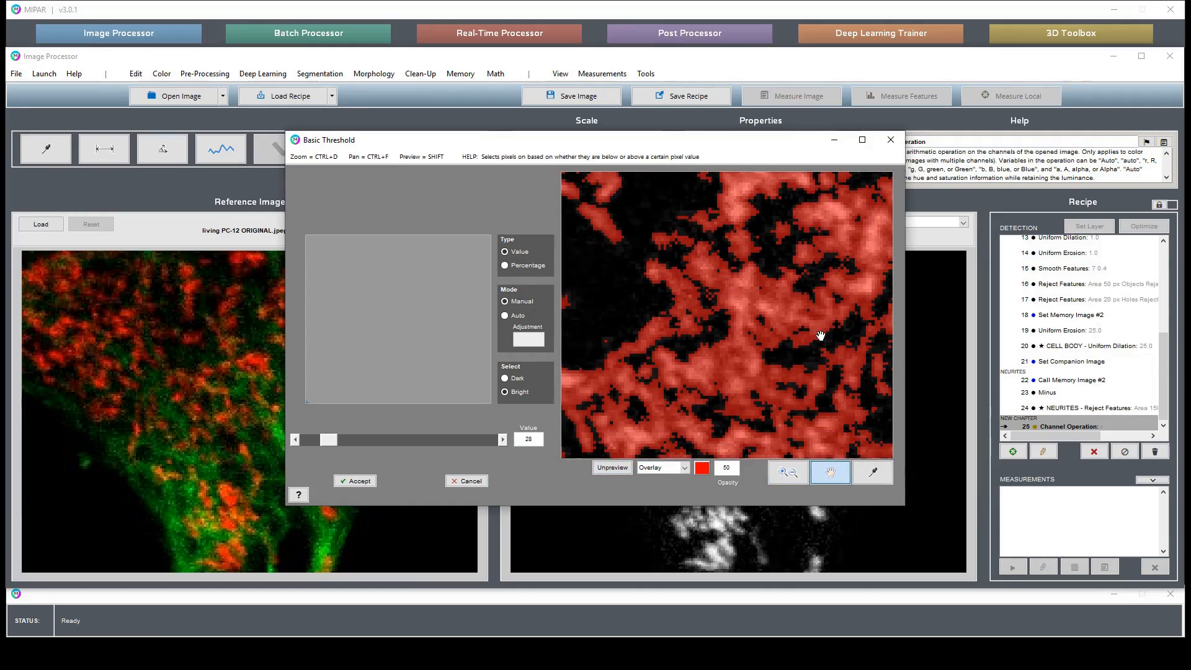
pyautogui.press('shift')
pyautogui.press('shift')
pyautogui.press('shift')
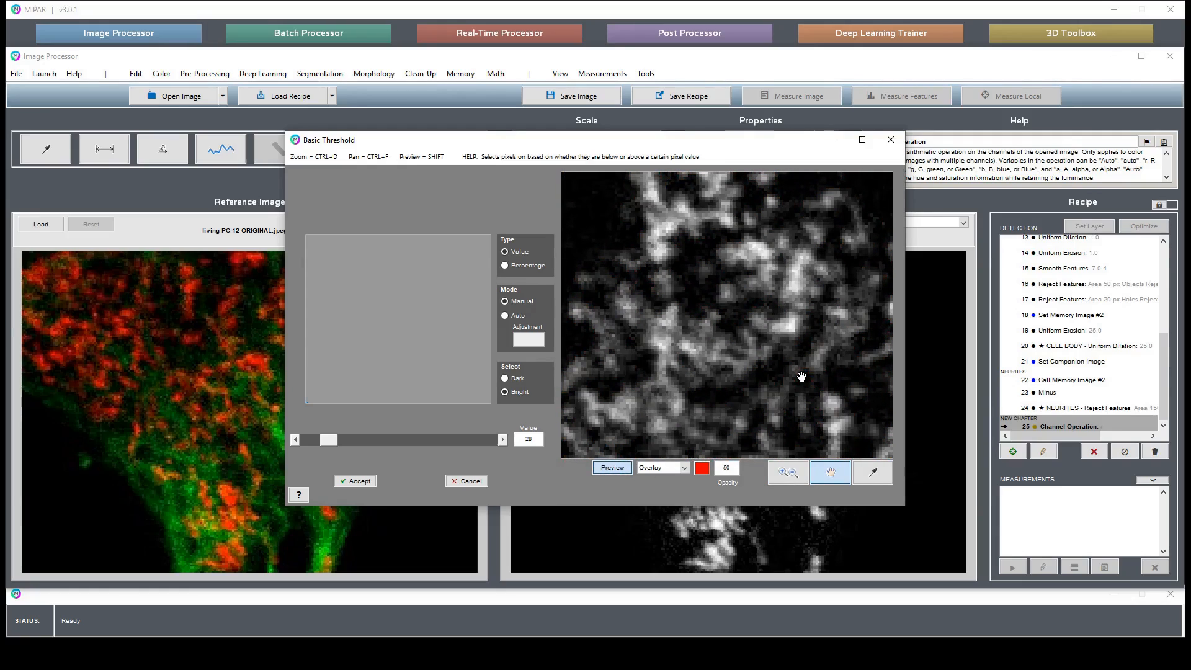
pyautogui.press('shift')
# Set the bright threshold value to 25, check its preview across the cell body and accept it
pyautogui.write('28')
pyautogui.write('2')
pyautogui.press('Return')
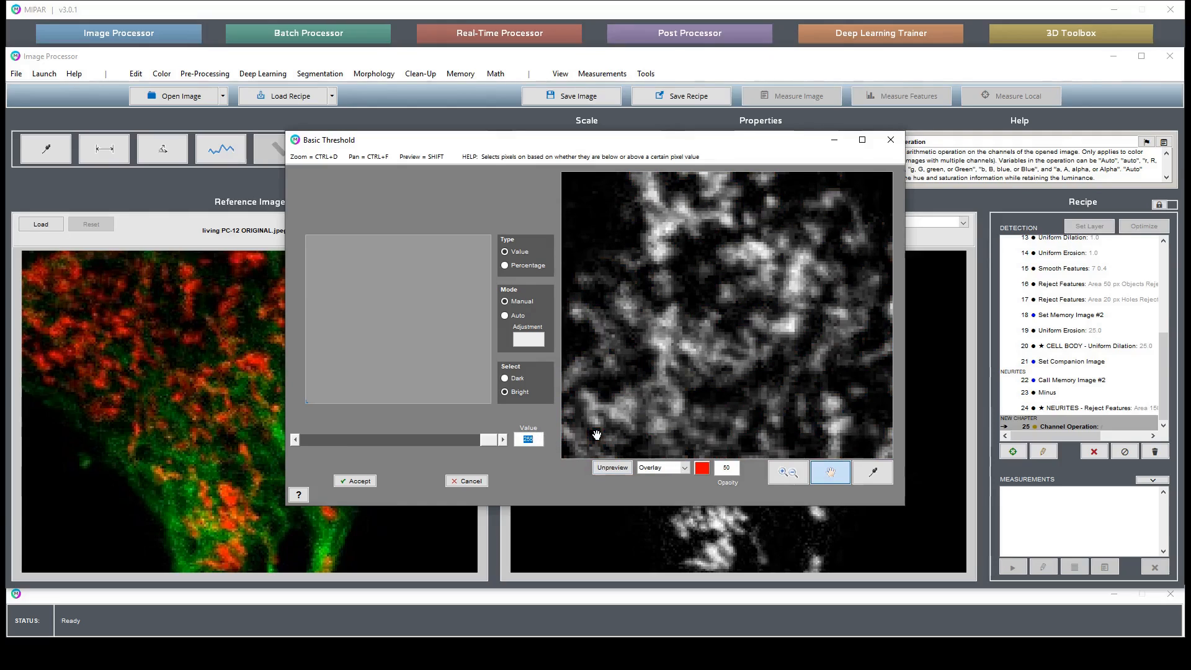
pyautogui.write('25')
pyautogui.press('Return')
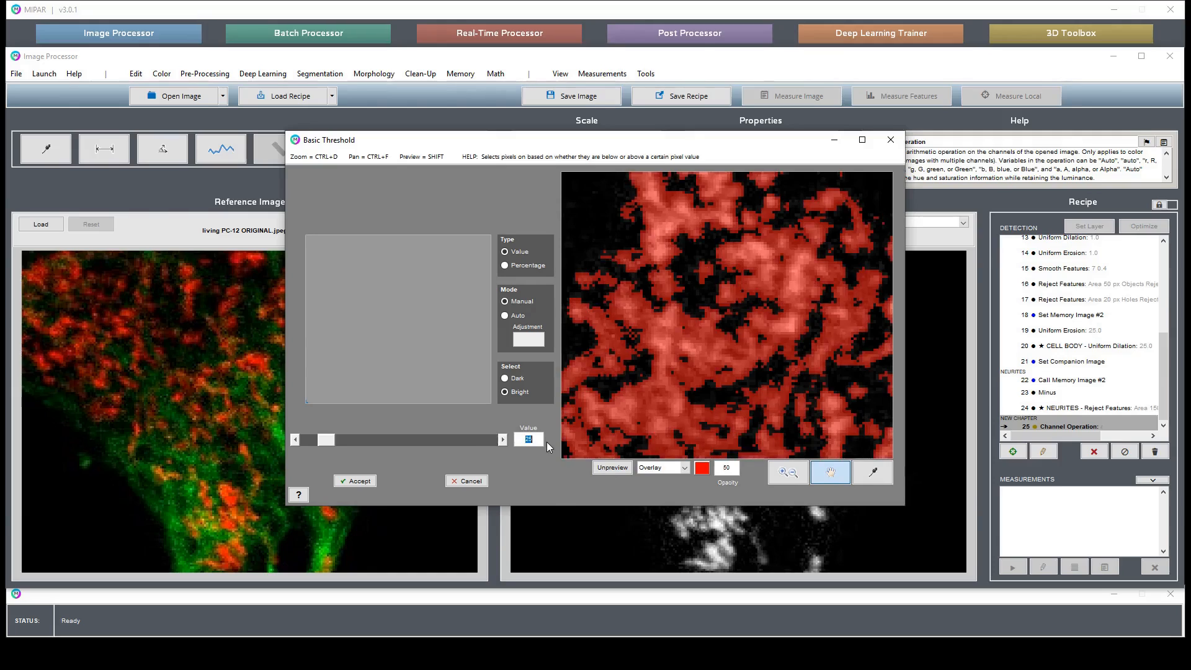
pyautogui.moveTo(757, 354); pyautogui.dragTo(709, 235)
pyautogui.press('shift')
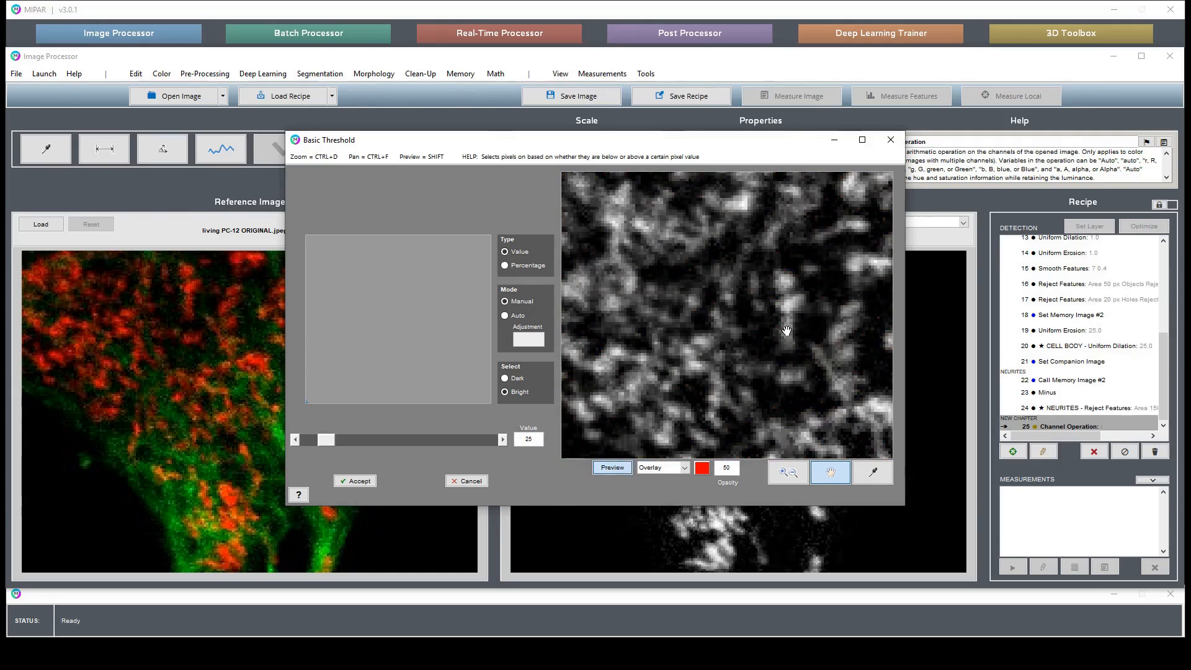
pyautogui.moveTo(763, 384); pyautogui.dragTo(678, 285)
pyautogui.press('shift')
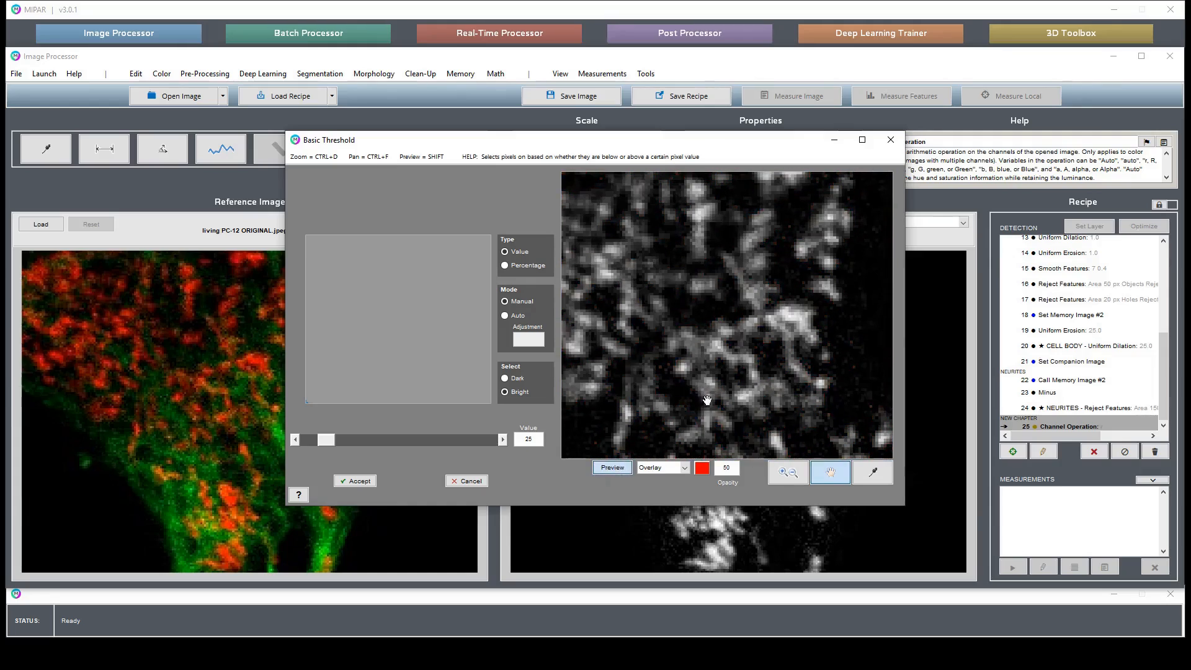
pyautogui.click(355, 481)
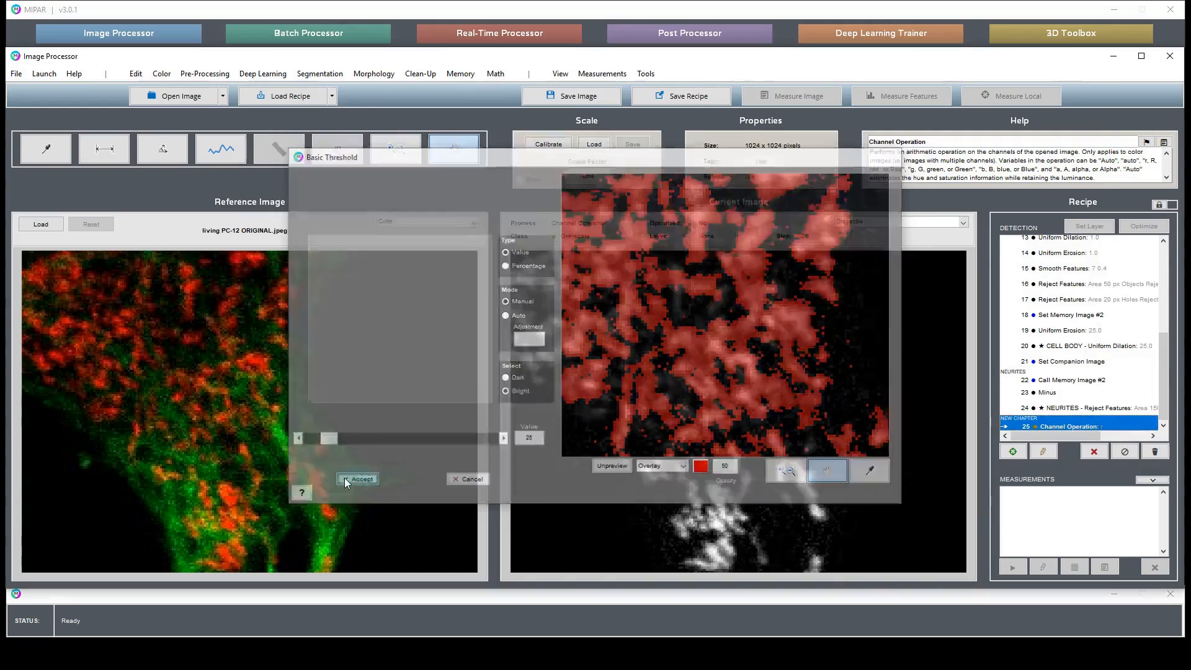
# Reject objects smaller than 5 px in area from the thresholded red-channel selection, checking the preview before accepting
pyautogui.moveTo(622, 326); pyautogui.dragTo(826, 436)
pyautogui.moveTo(615, 373); pyautogui.dragTo(631, 535)
pyautogui.moveTo(850, 325); pyautogui.dragTo(784, 372)
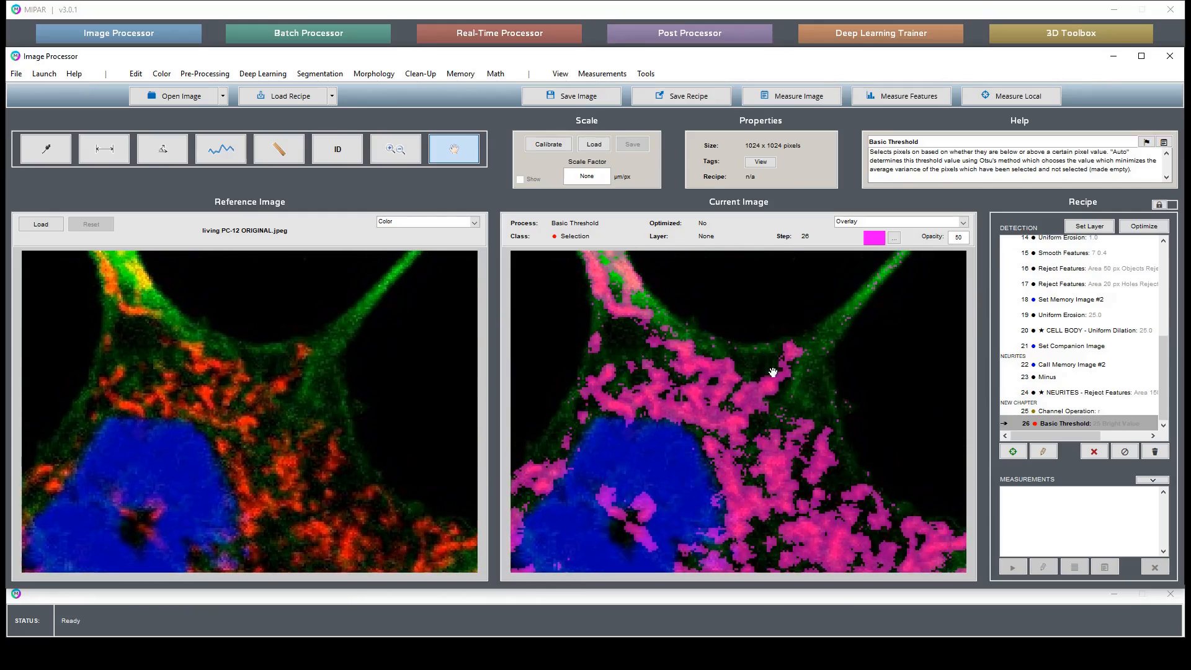
pyautogui.click(461, 74)
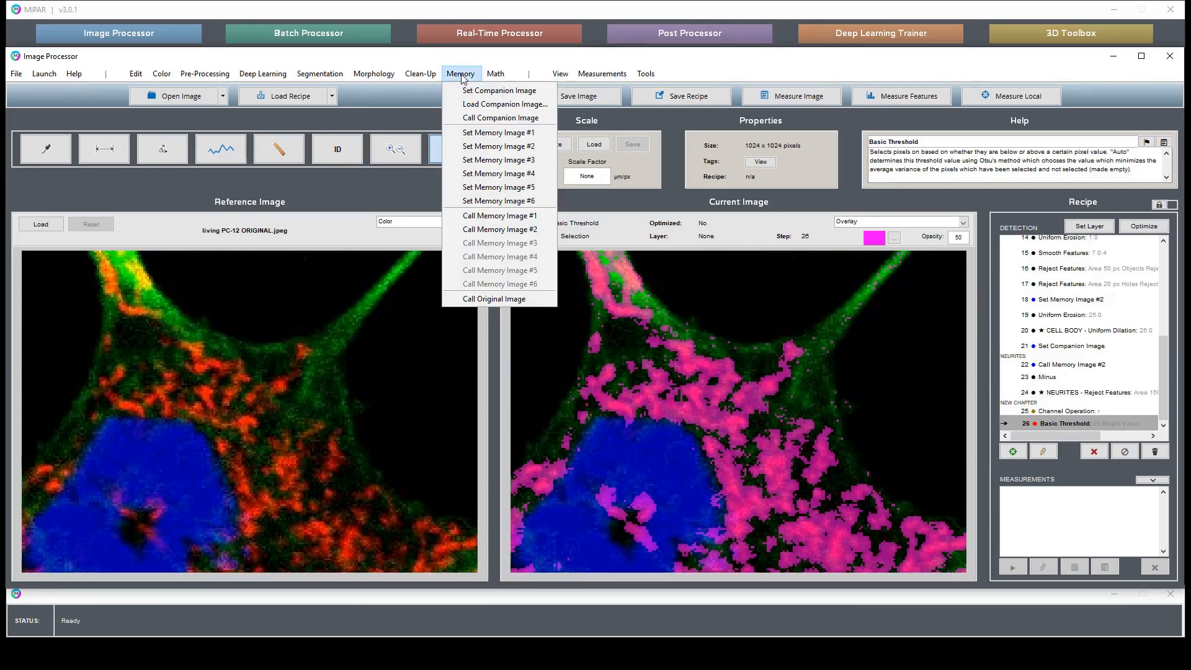
pyautogui.click(433, 103)
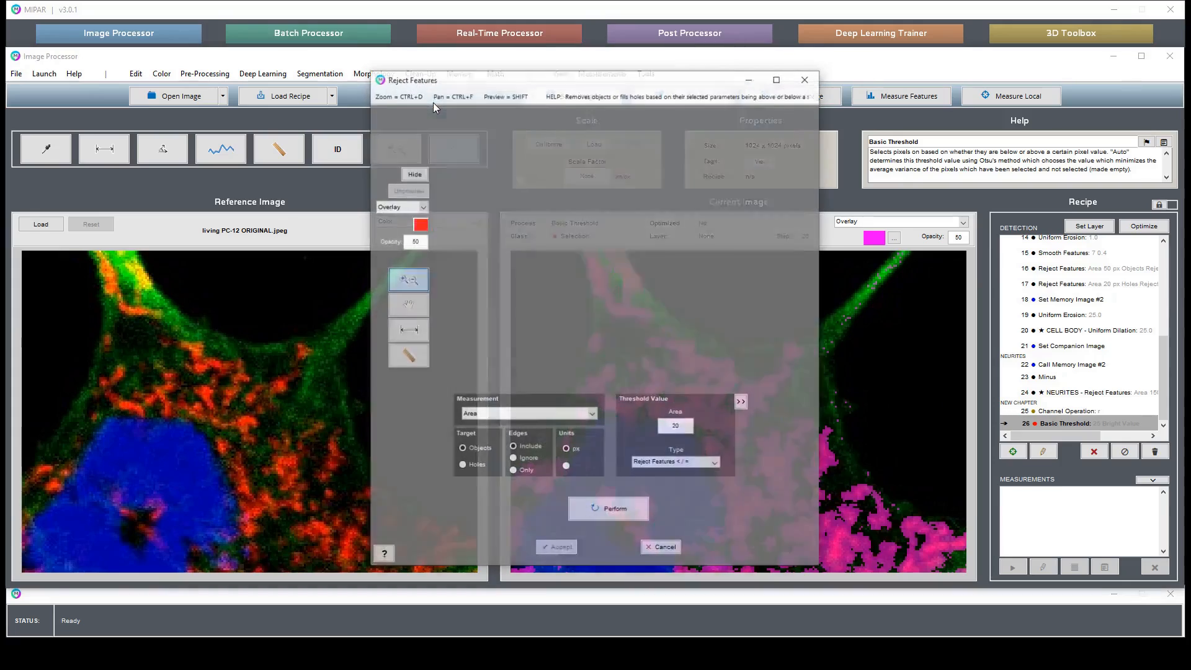
pyautogui.write('5')
pyautogui.press('Return')
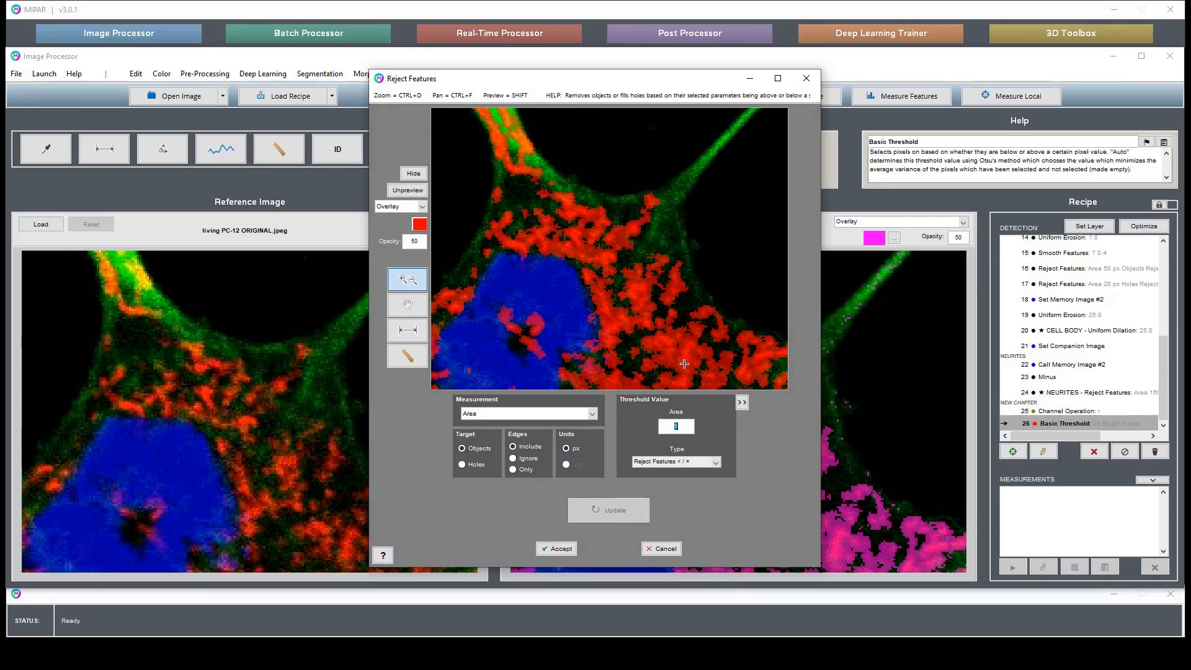
pyautogui.hotkey('ctrl', 'f')
pyautogui.moveTo(689, 366); pyautogui.dragTo(713, 231)
pyautogui.moveTo(681, 289); pyautogui.dragTo(483, 373)
pyautogui.moveTo(519, 270); pyautogui.dragTo(779, 322)
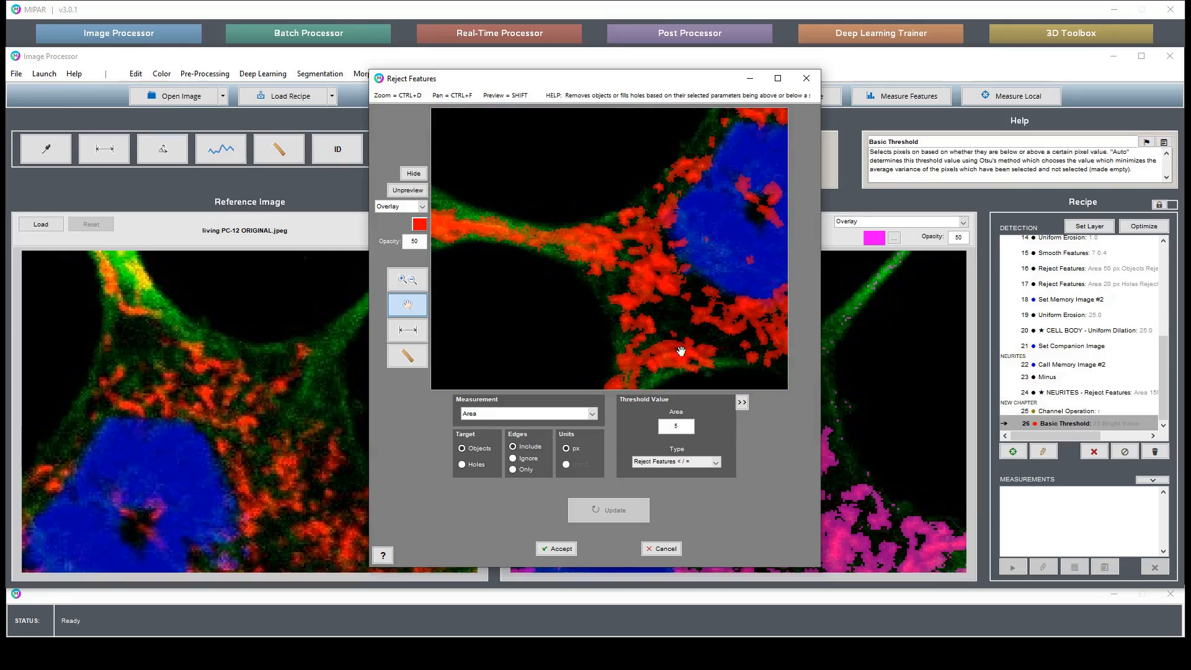
pyautogui.click(559, 548)
# Examine the cleaned selection around and below the nucleus against the reference image
pyautogui.moveTo(843, 489); pyautogui.dragTo(821, 465)
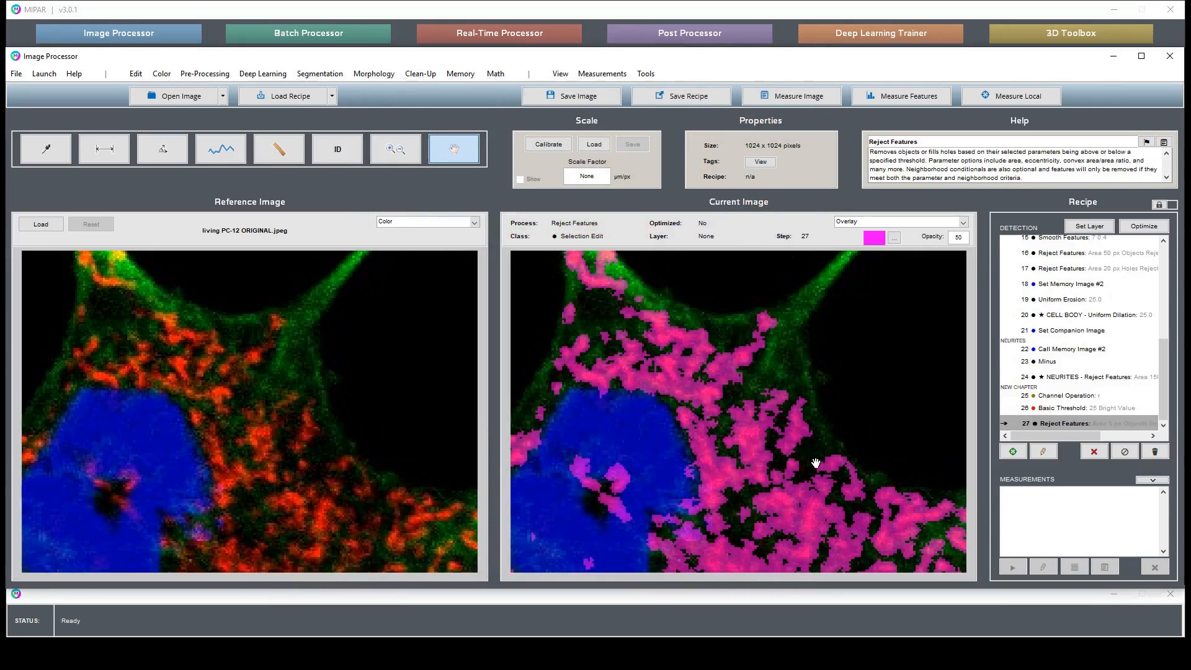
pyautogui.click(417, 149)
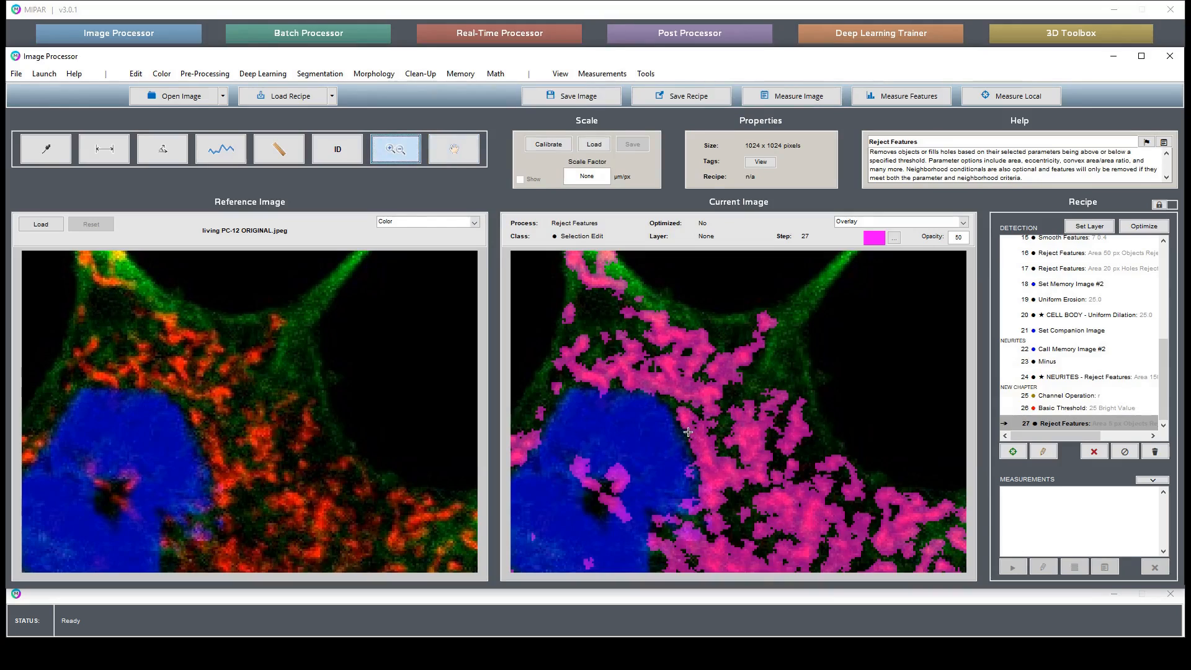
pyautogui.press('space')
pyautogui.moveTo(831, 528); pyautogui.dragTo(829, 370)
pyautogui.moveTo(720, 485); pyautogui.dragTo(780, 389)
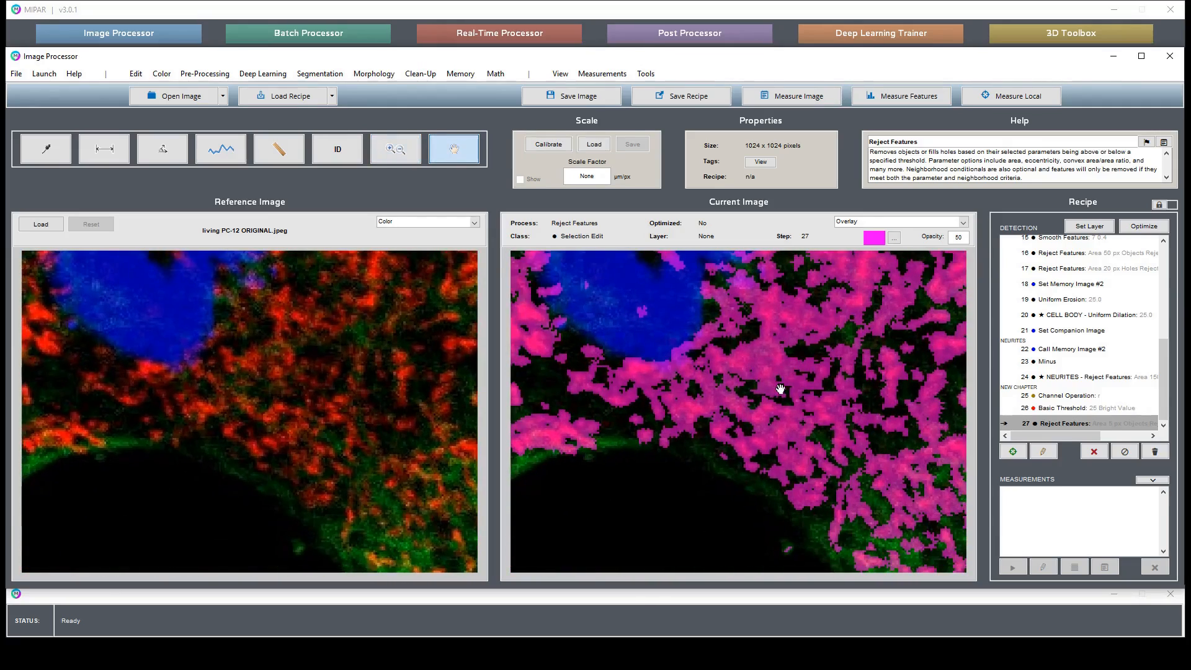
# Compare the red-channel Channel Operation step with the Reject Features result close up at the lower end of the cell body
pyautogui.click(1107, 409)
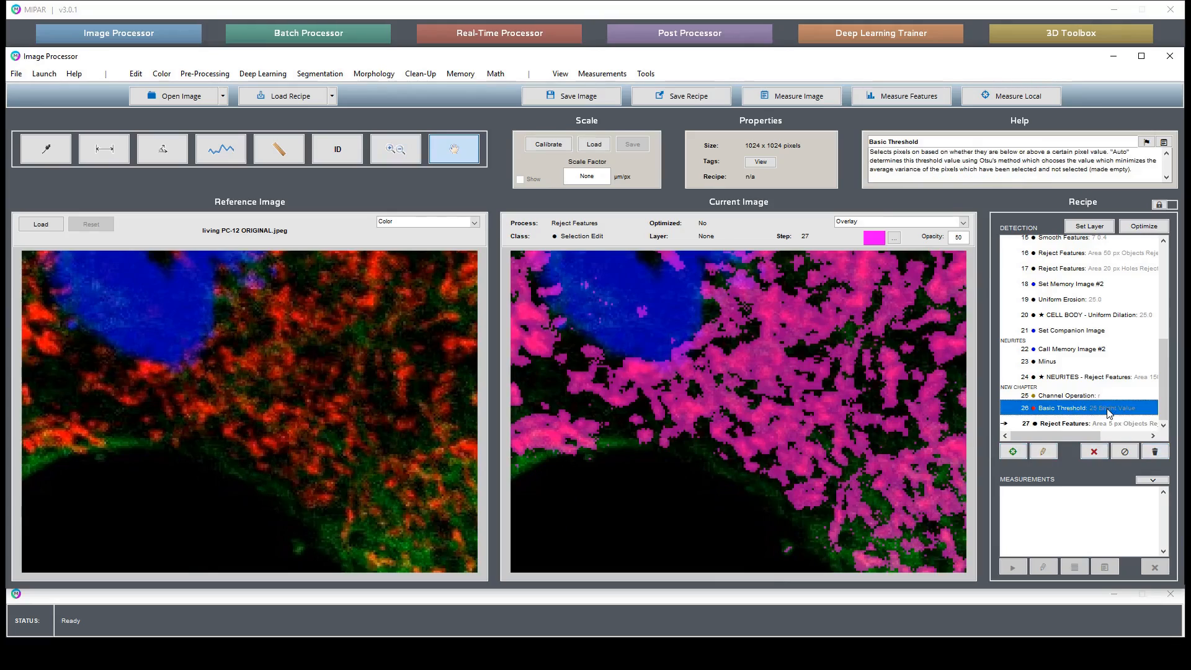
pyautogui.click(1073, 395)
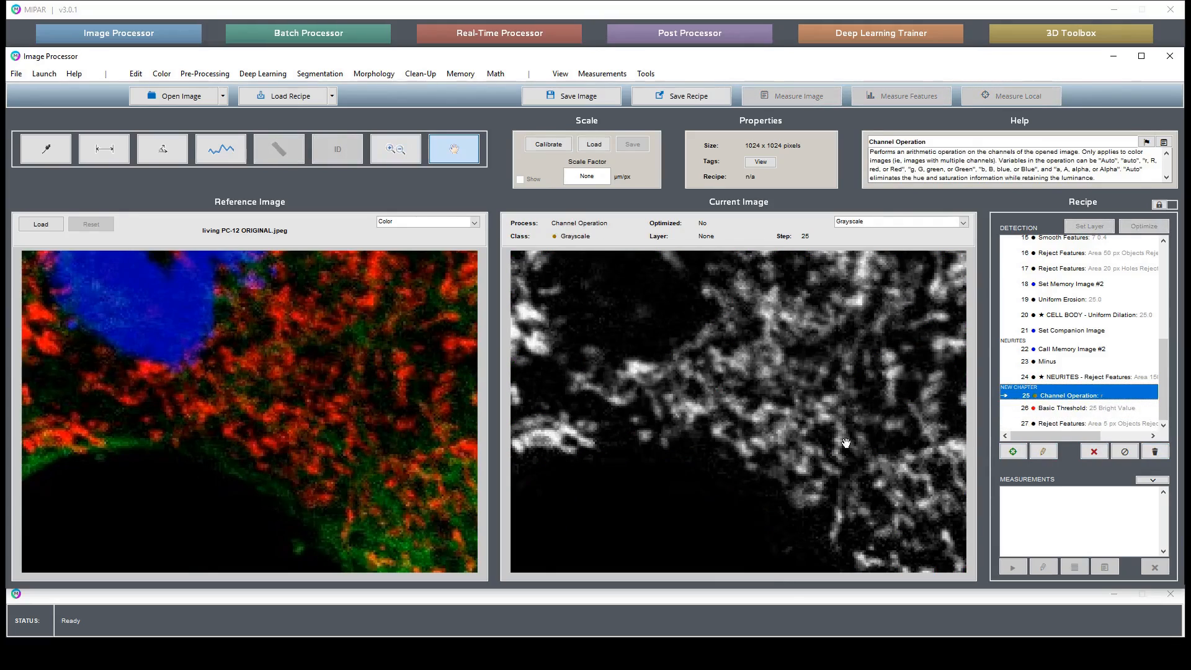
pyautogui.moveTo(847, 443); pyautogui.dragTo(722, 376)
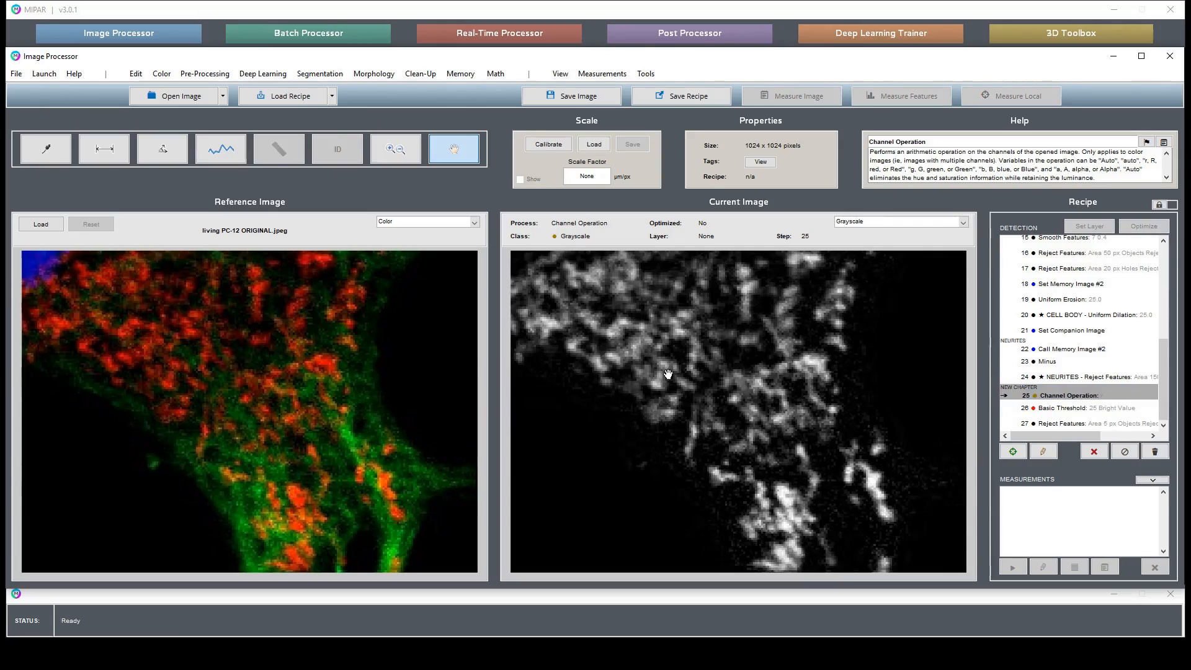
pyautogui.click(397, 150)
pyautogui.moveTo(644, 345); pyautogui.dragTo(777, 473)
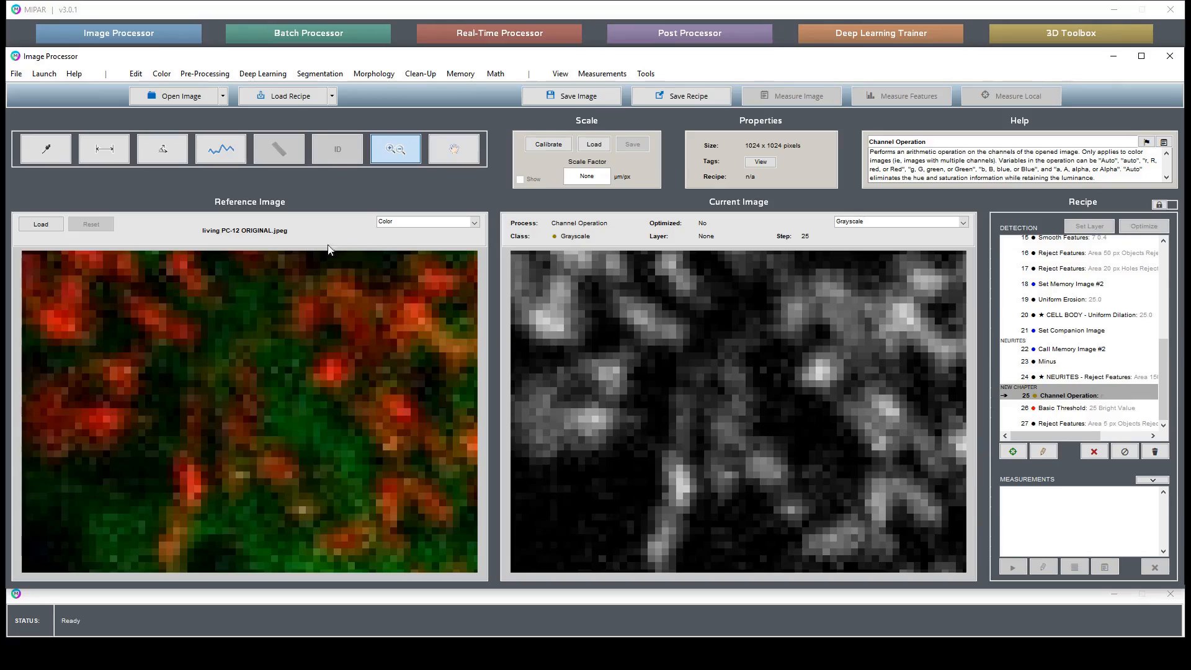
pyautogui.press('p')
pyautogui.moveTo(856, 414); pyautogui.dragTo(718, 331)
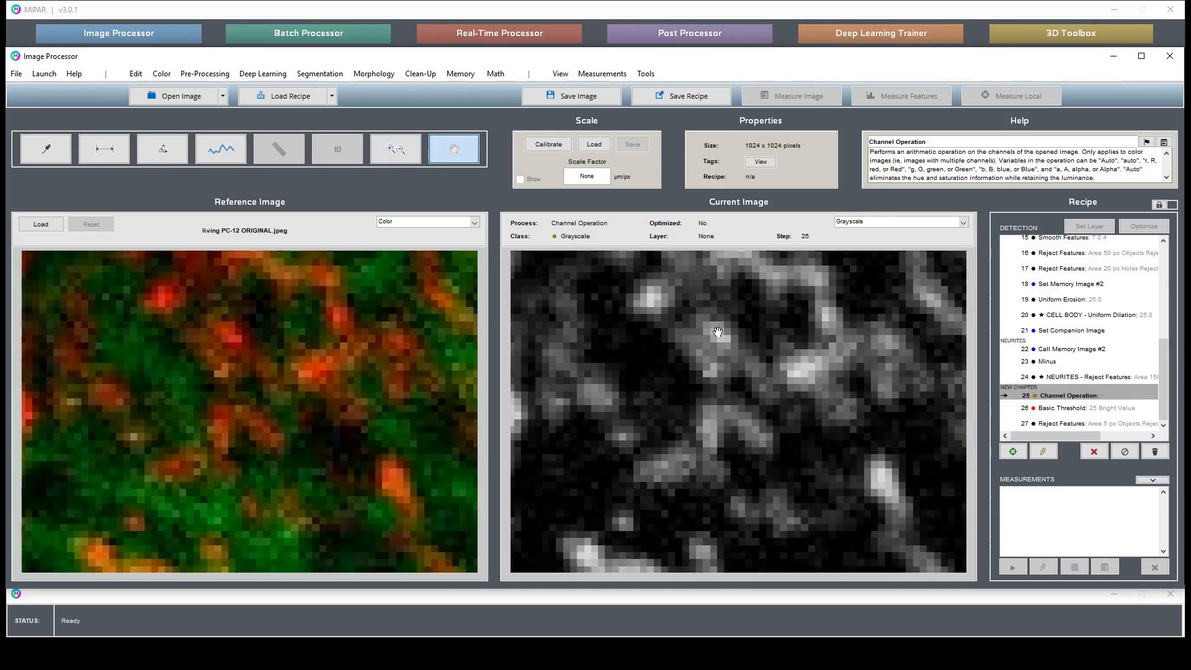
pyautogui.click(1108, 424)
pyautogui.moveTo(875, 319); pyautogui.dragTo(845, 367)
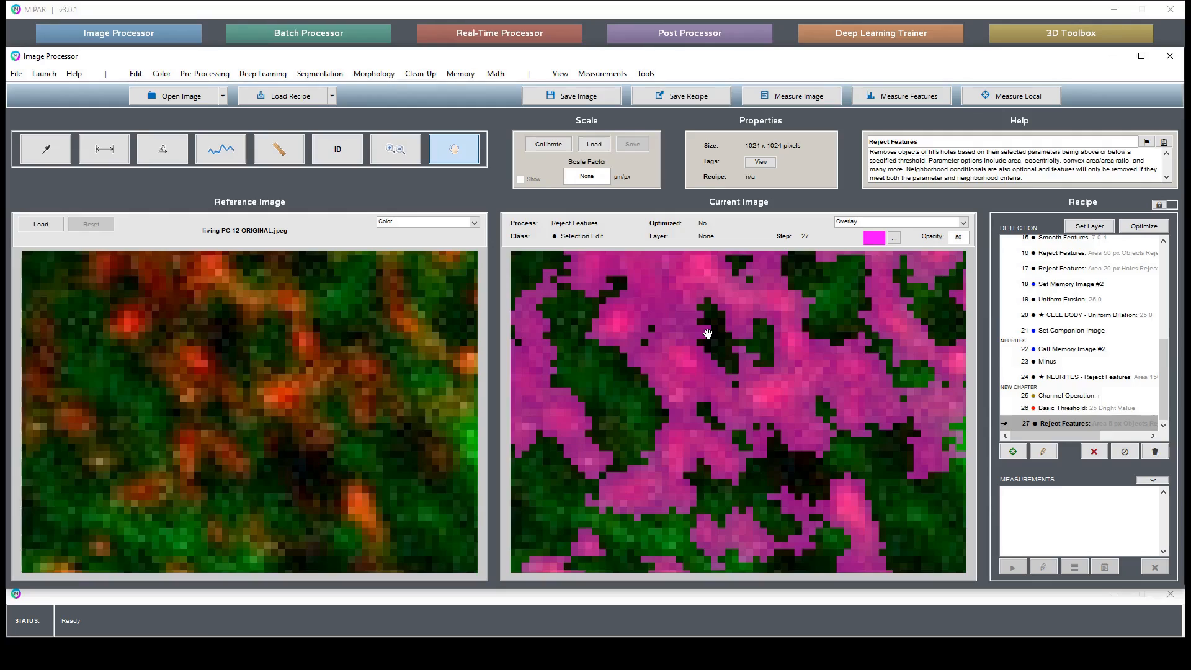
pyautogui.moveTo(747, 462); pyautogui.dragTo(765, 345)
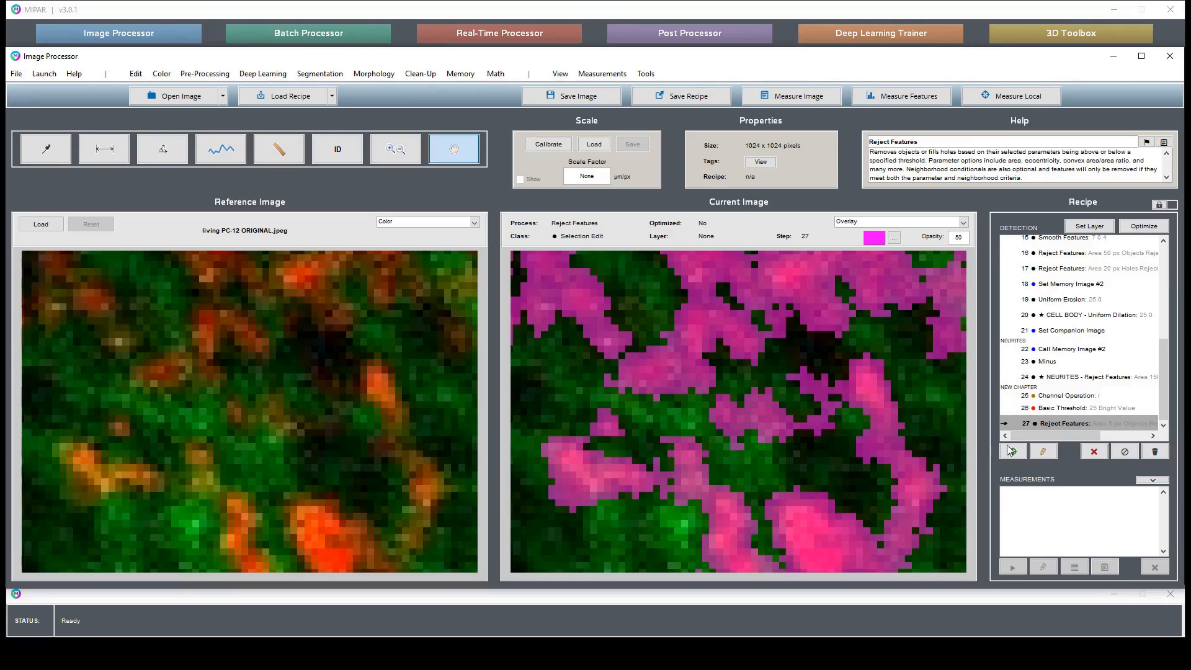
pyautogui.doubleClick(794, 386)
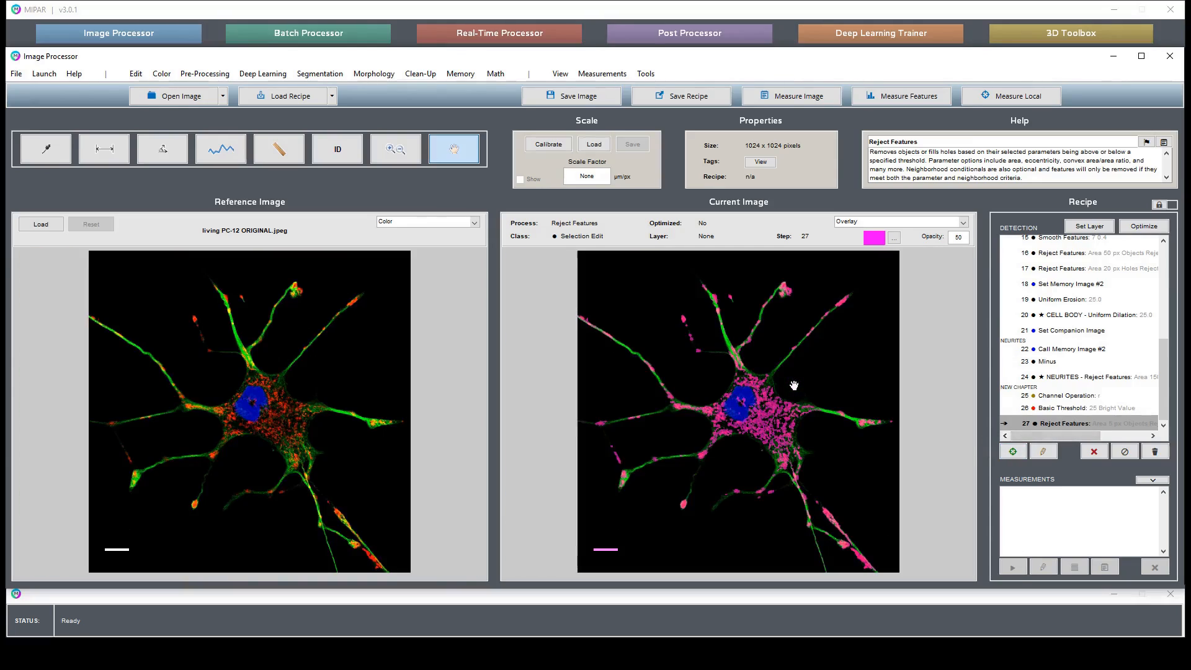
# Store the cleaned red-channel selection as Memory Image #3
pyautogui.click(460, 73)
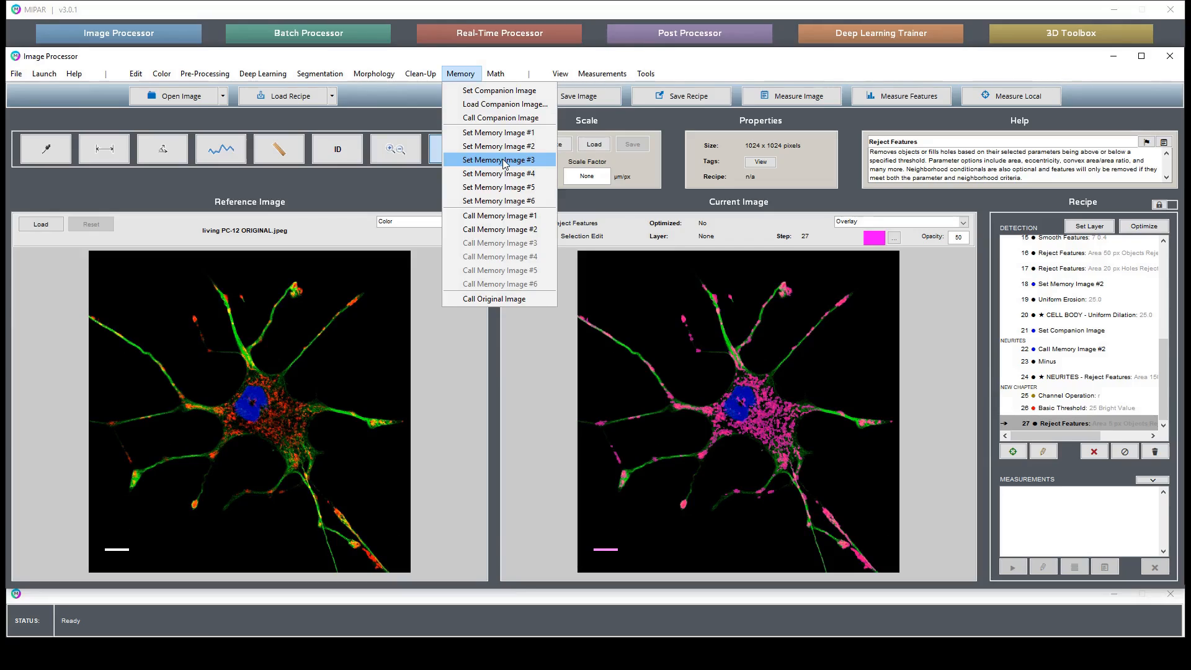
pyautogui.click(653, 525)
pyautogui.click(412, 159)
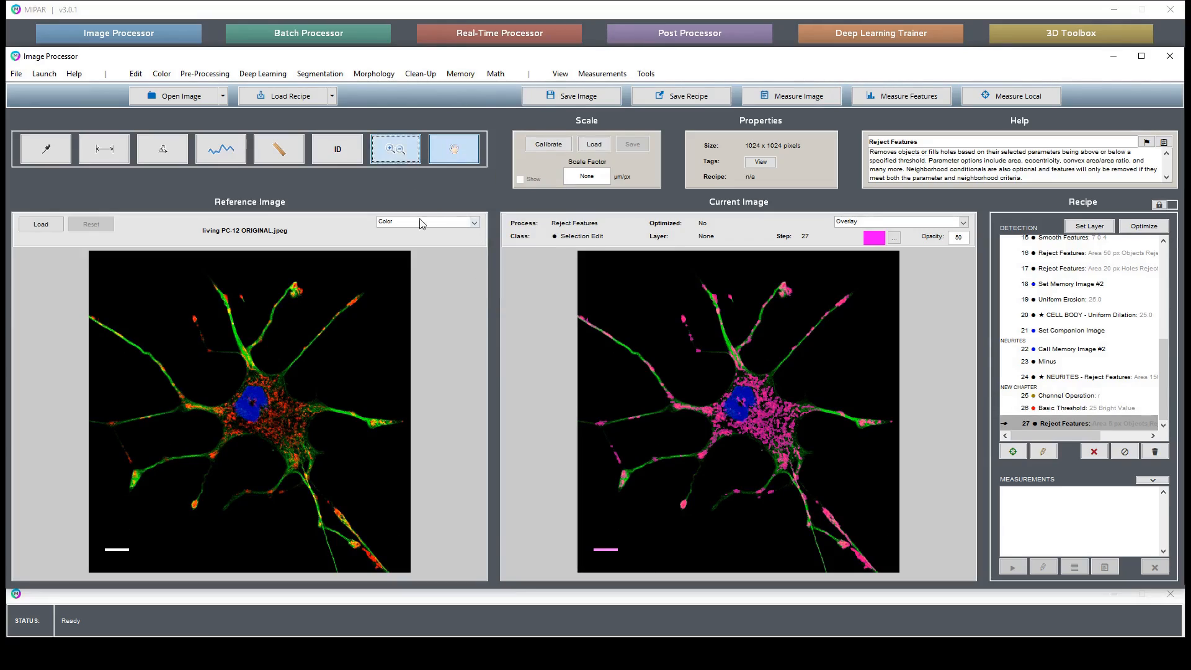
pyautogui.click(418, 150)
pyautogui.moveTo(629, 540); pyautogui.dragTo(554, 557)
pyautogui.doubleClick(911, 411)
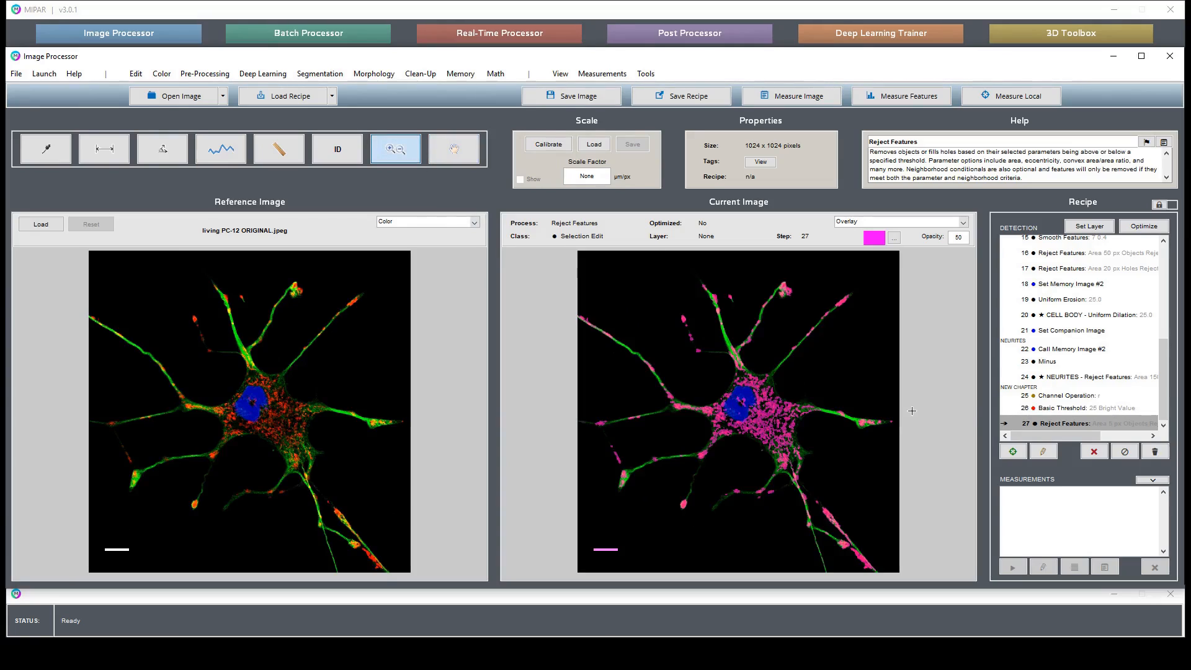
pyautogui.click(461, 73)
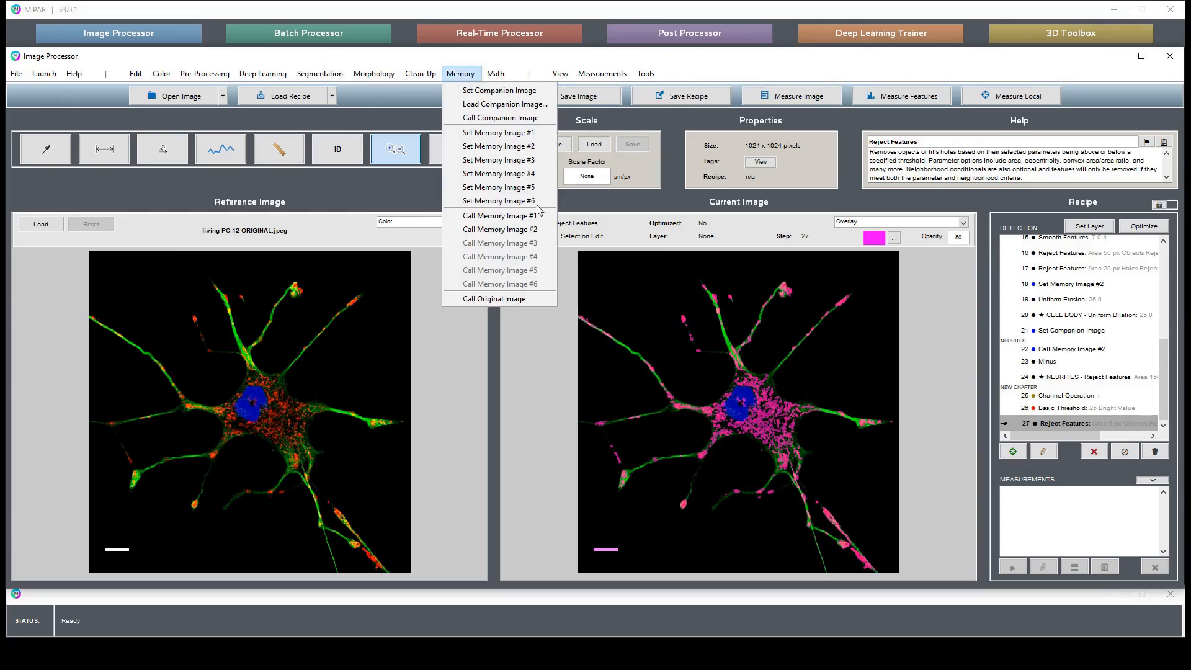
pyautogui.click(507, 164)
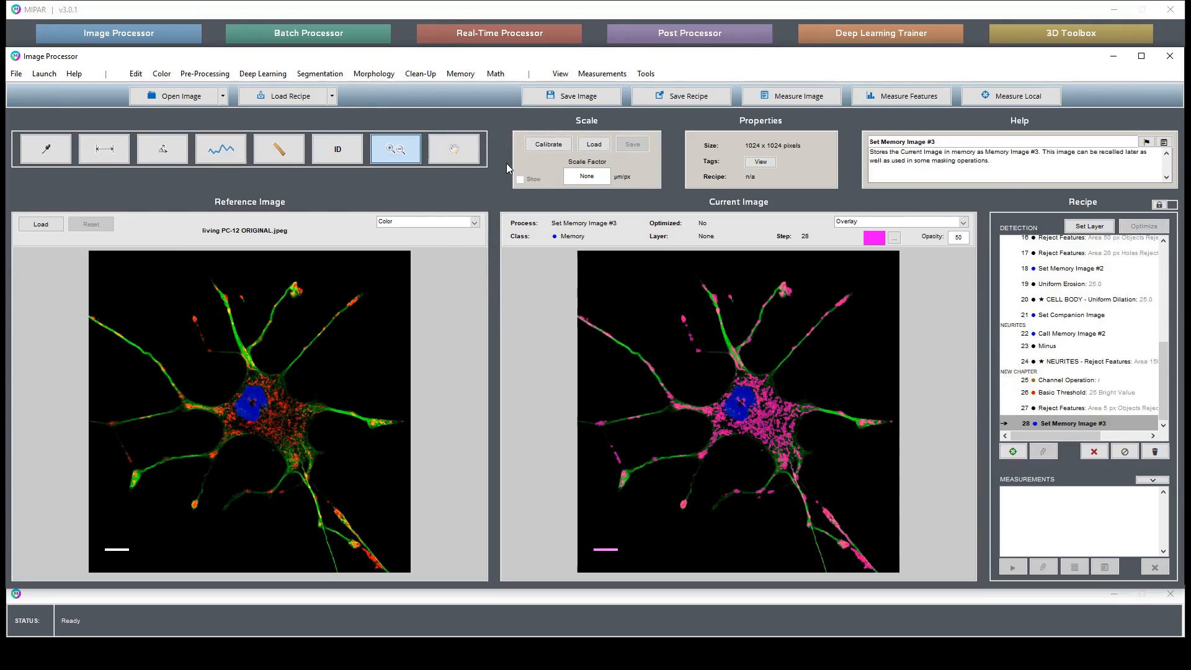
# Recall Memory Image #1 as the current image and set it as the Companion Image
pyautogui.click(466, 76)
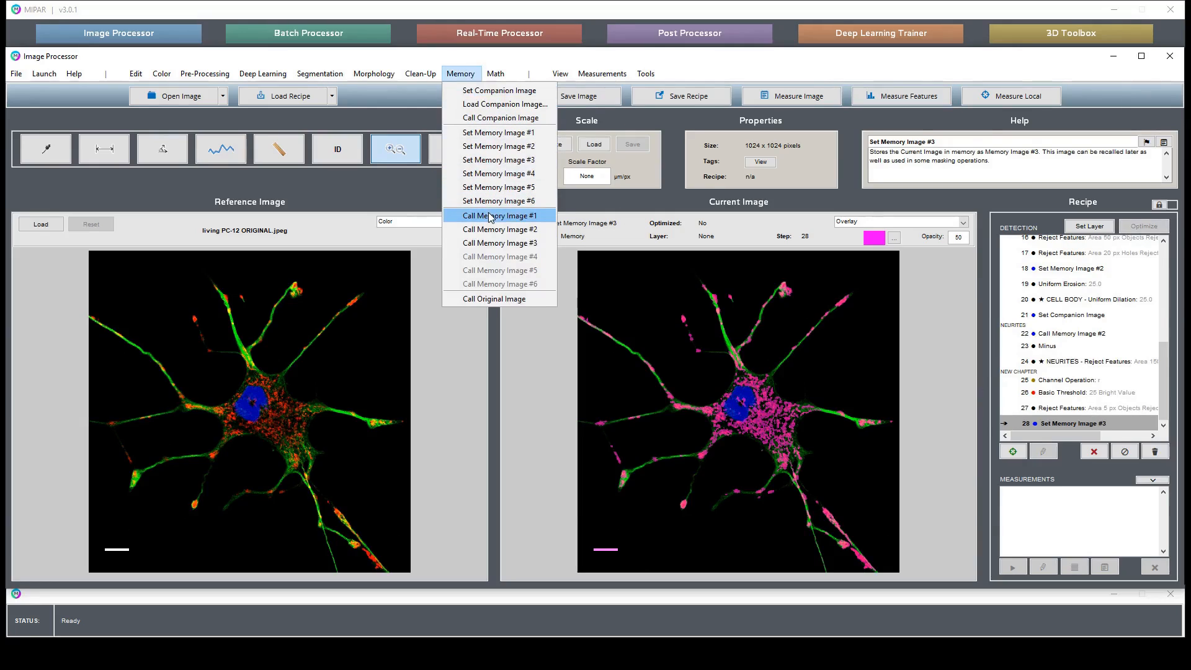
pyautogui.click(491, 215)
pyautogui.click(496, 74)
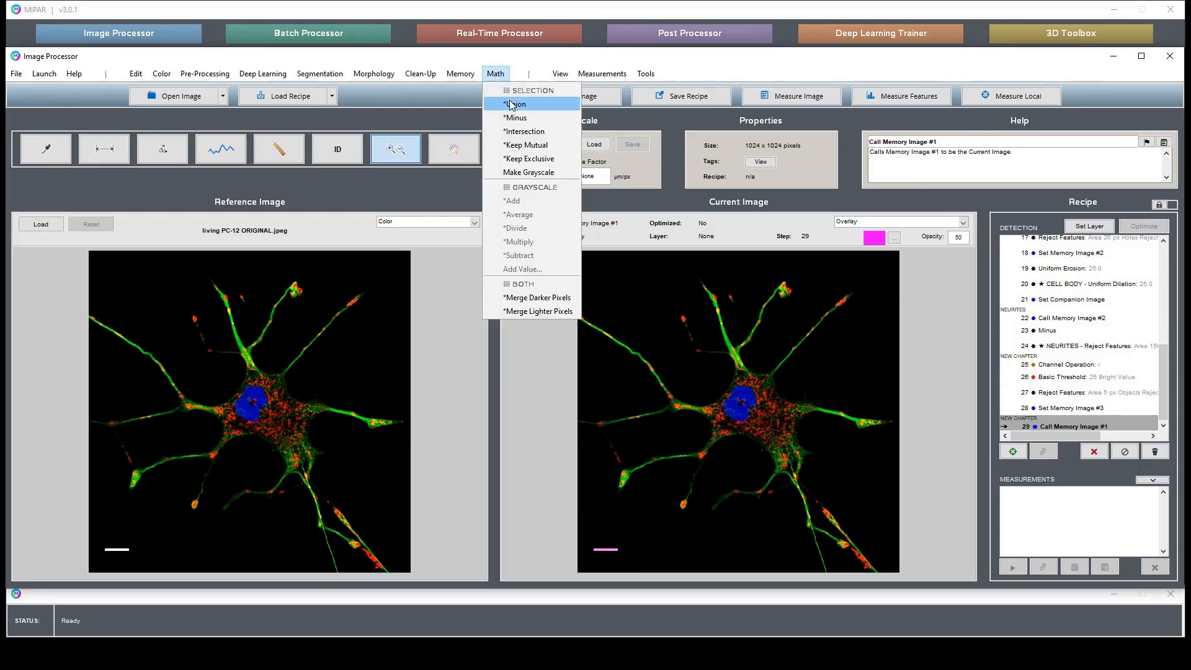
pyautogui.moveTo(461, 73)
pyautogui.click(497, 90)
# Recall Memory Image #3 and subtract the Companion Image from it with the Minus operation
pyautogui.click(460, 74)
pyautogui.click(500, 243)
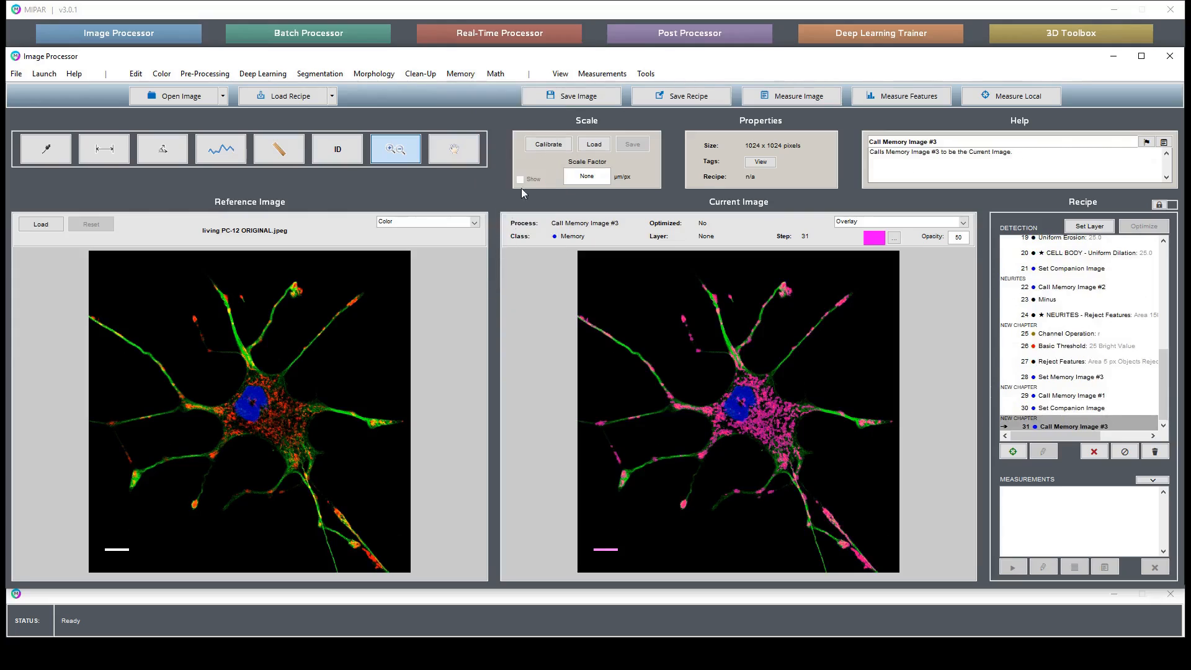
pyautogui.click(493, 74)
pyautogui.click(534, 118)
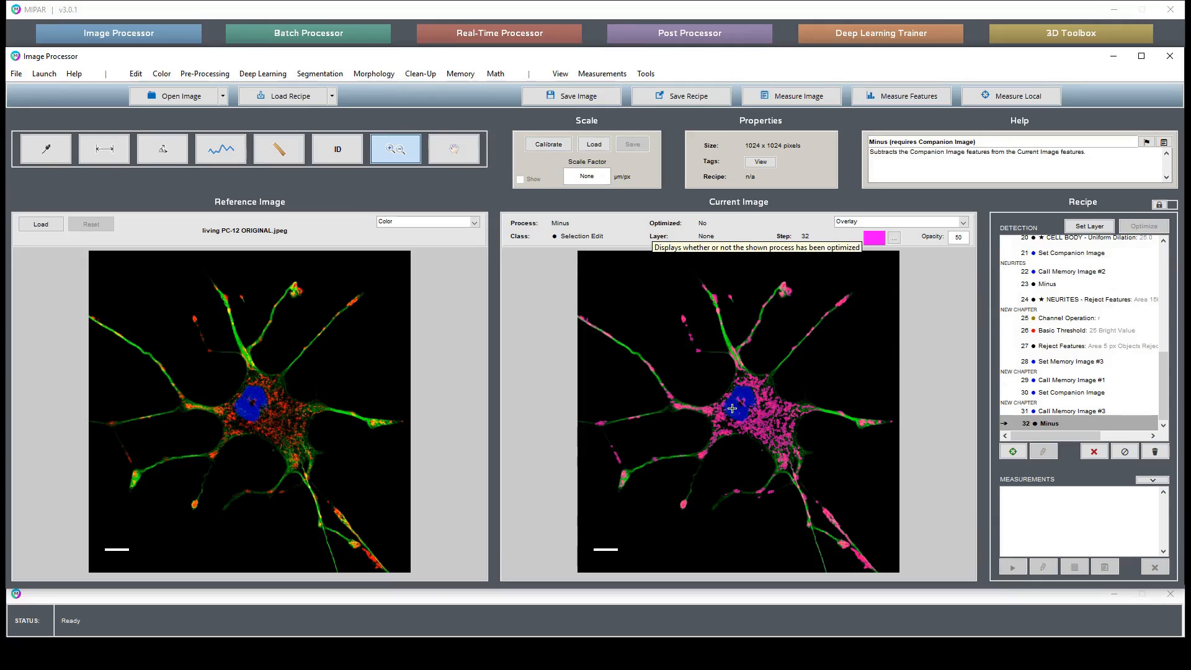
# Set the Minus result as a layer named Mitochondria and check it close up where a neurite meets the cell body
pyautogui.click(1087, 226)
pyautogui.write('Mitochondria')
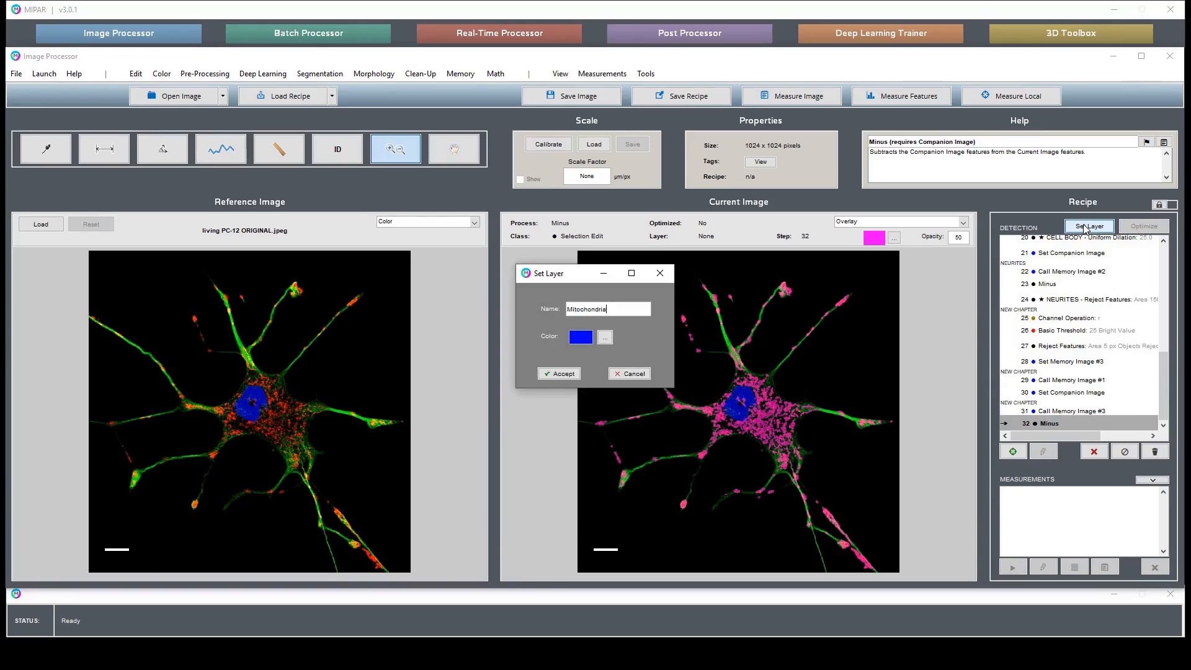
pyautogui.press('Return')
pyautogui.moveTo(683, 378); pyautogui.dragTo(730, 433)
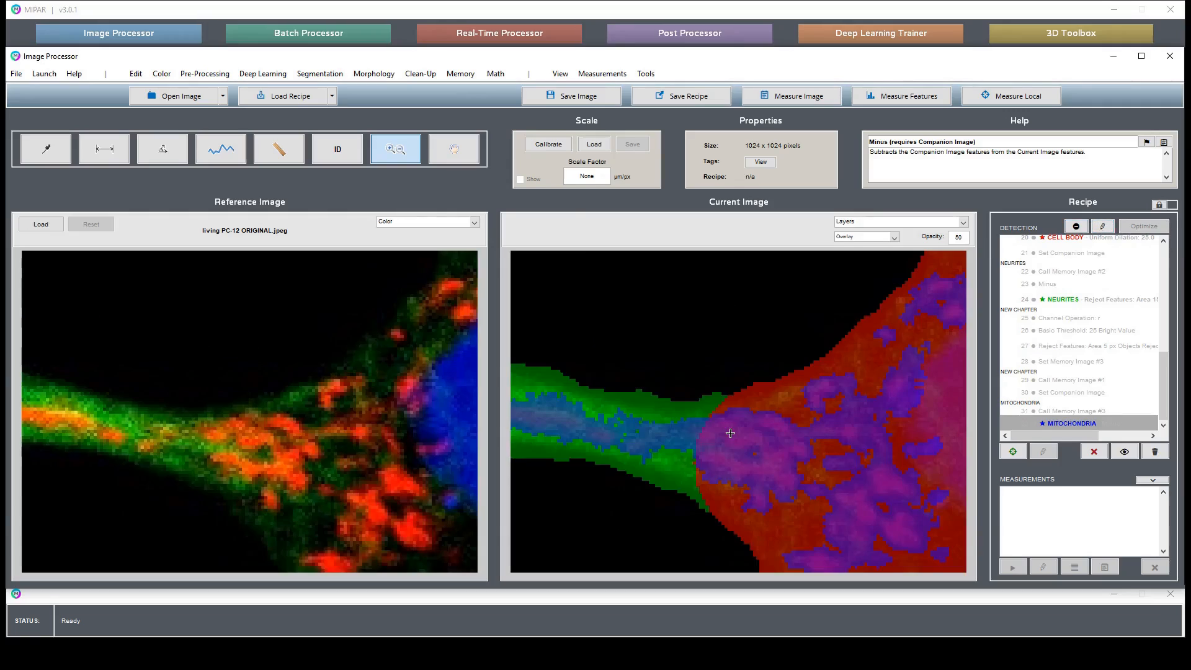
pyautogui.doubleClick(789, 466)
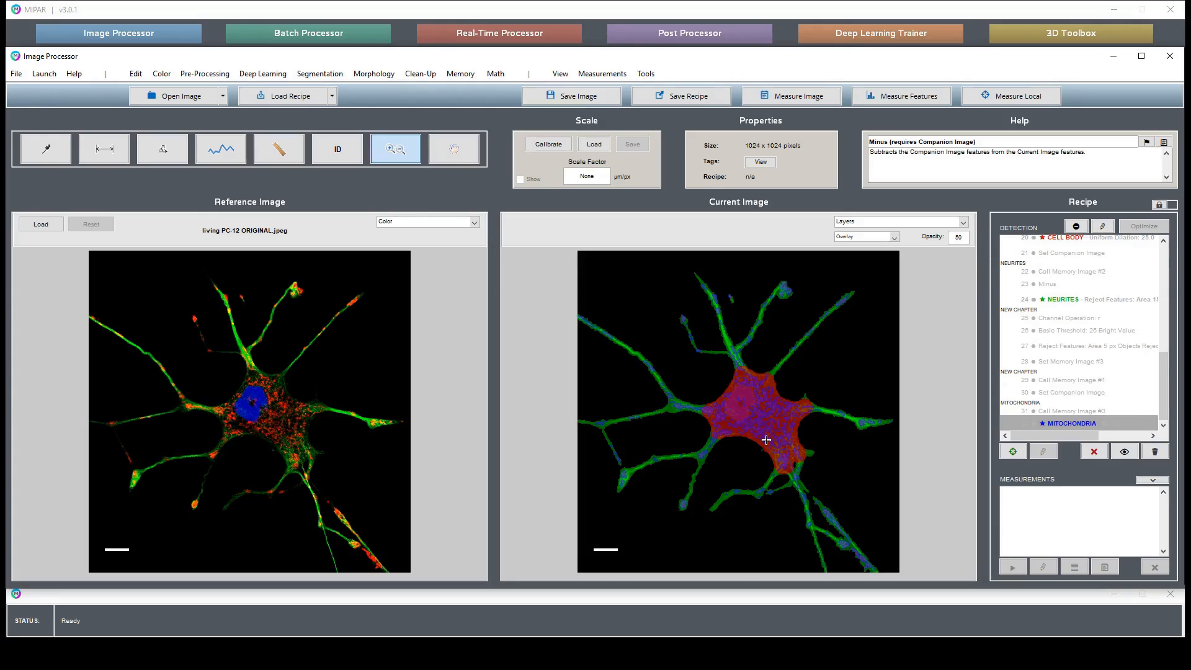
# Store the Mitochondria Minus result as Memory Image #4
pyautogui.click(1074, 425)
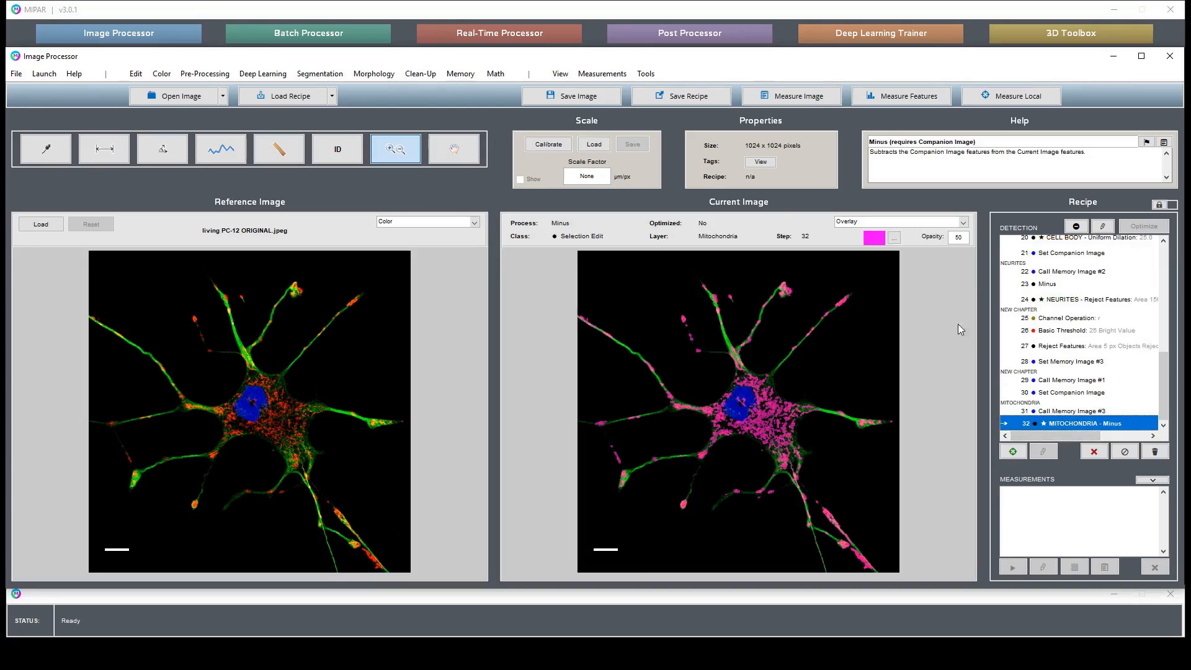
pyautogui.click(461, 74)
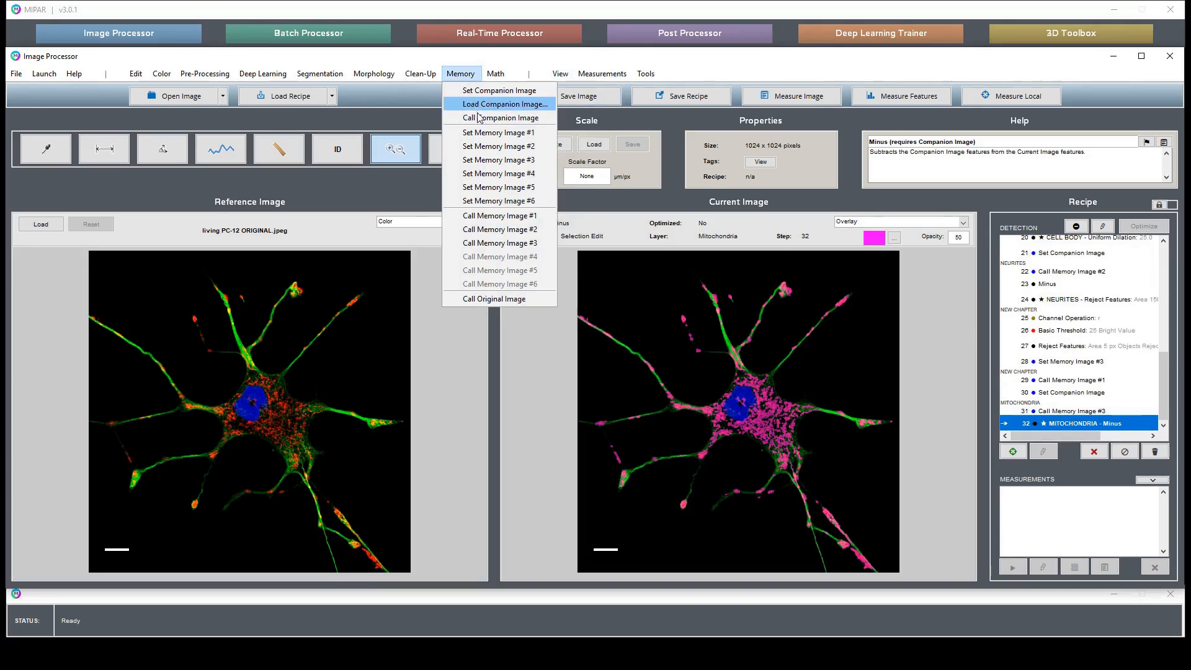
pyautogui.click(513, 176)
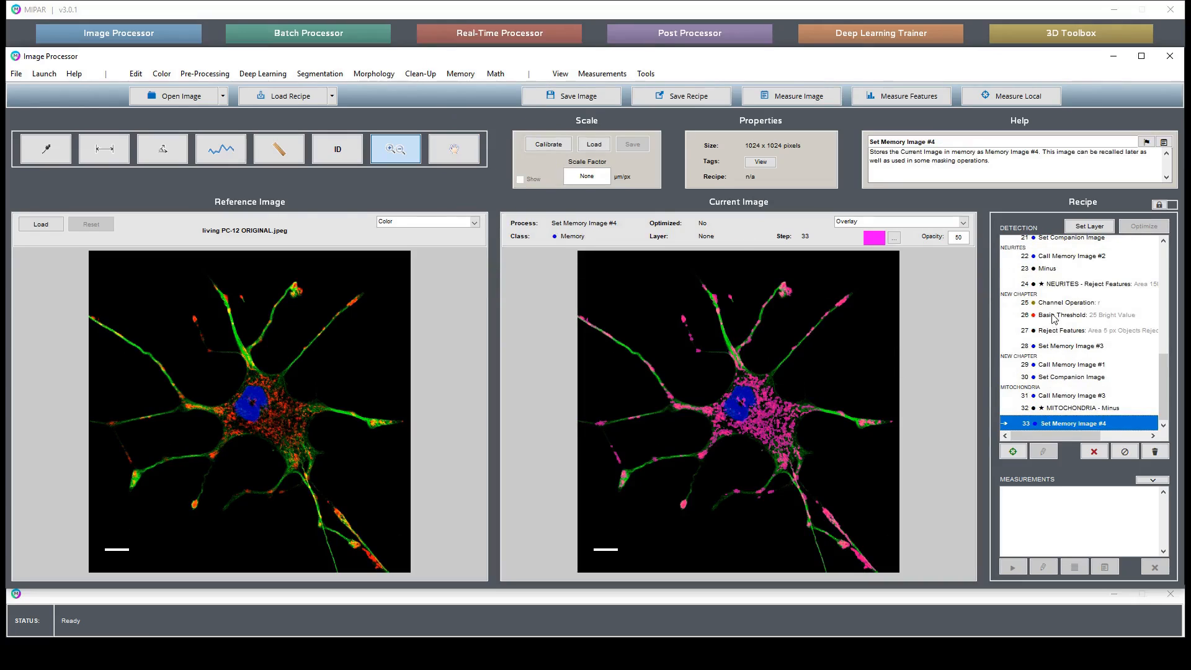
# Store the Neurites Reject Features result as Memory Image #2, directly after that recipe step
pyautogui.click(1074, 284)
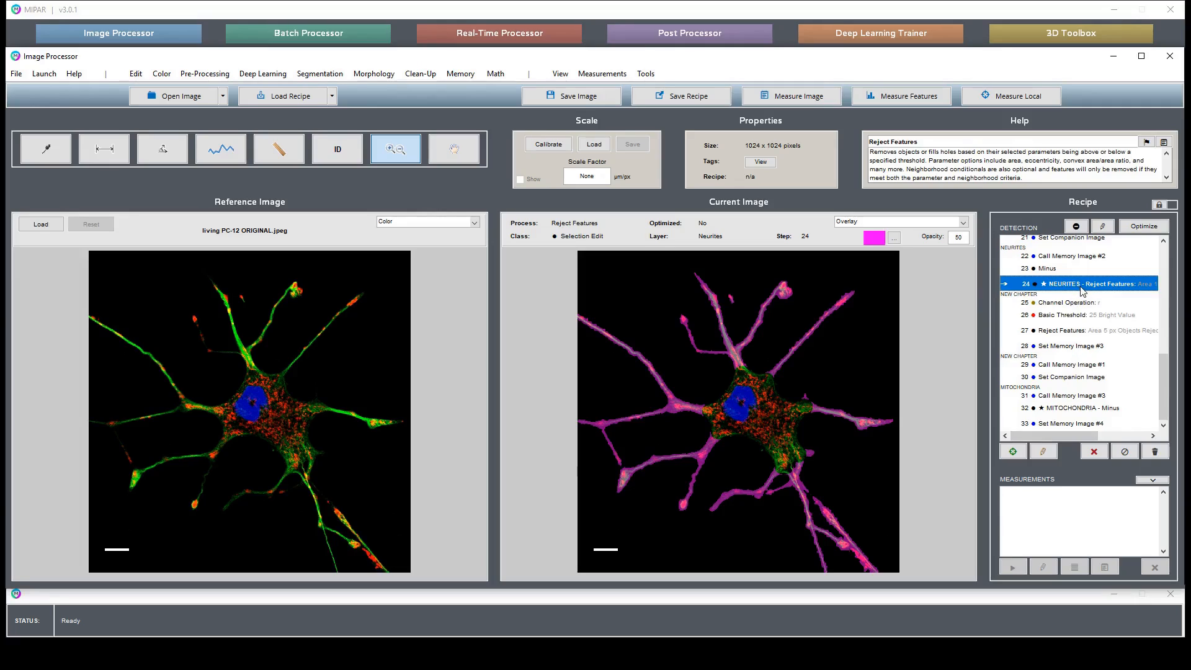
pyautogui.scroll(1, 1083, 291)
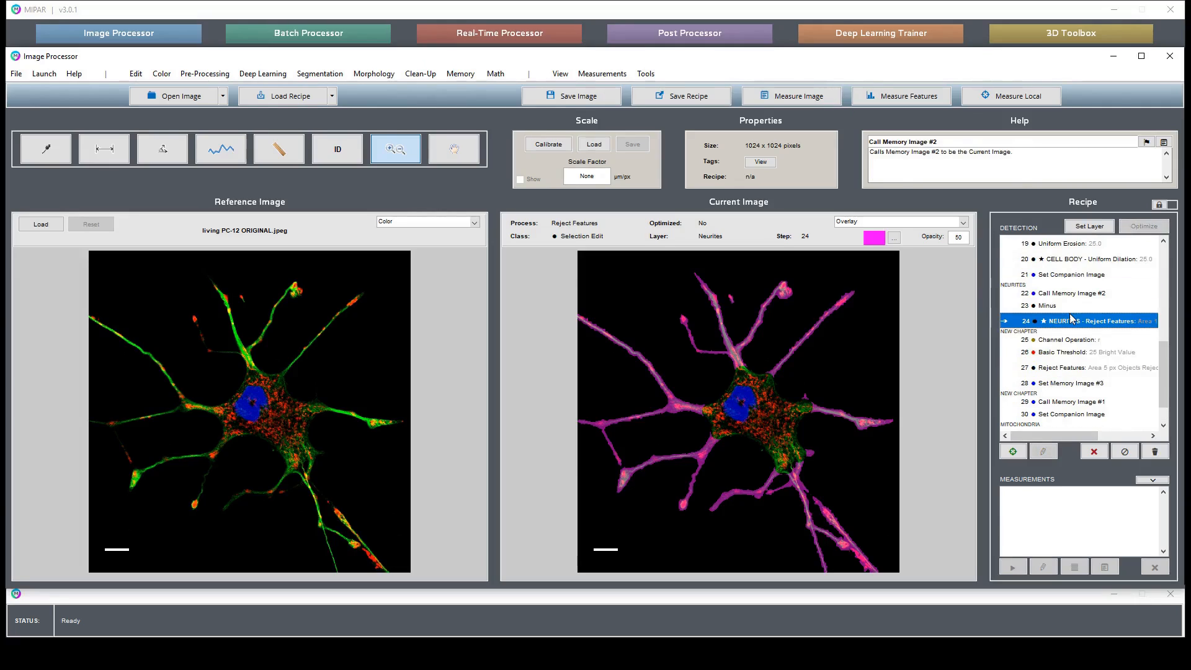
pyautogui.click(460, 74)
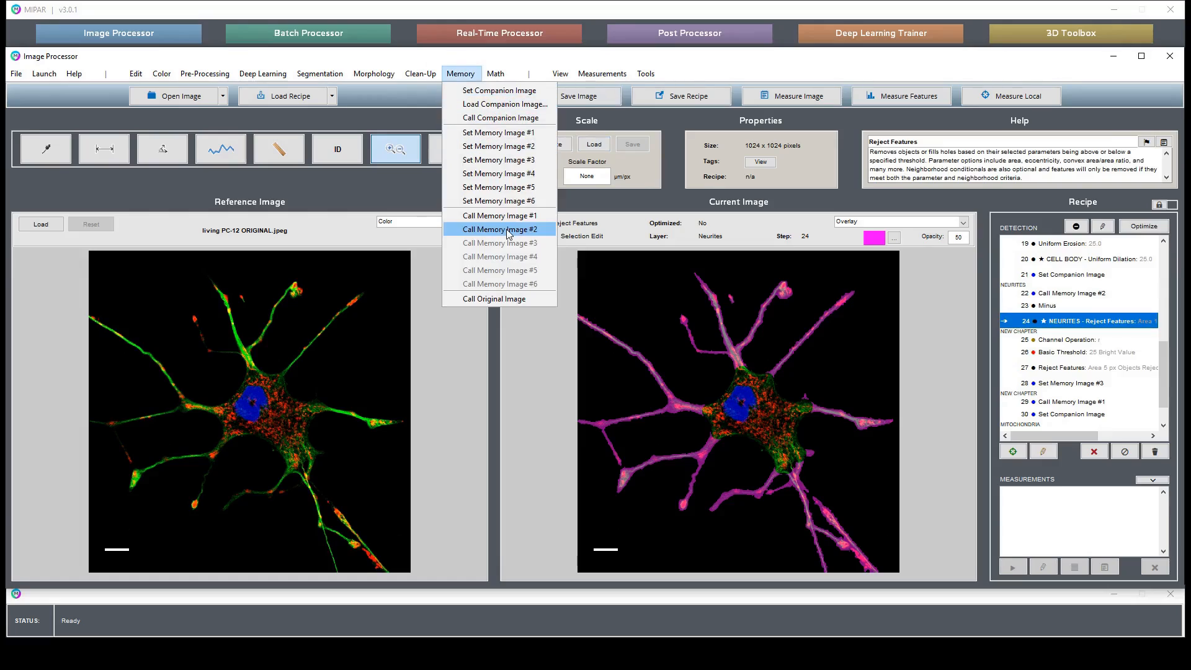
pyautogui.click(520, 147)
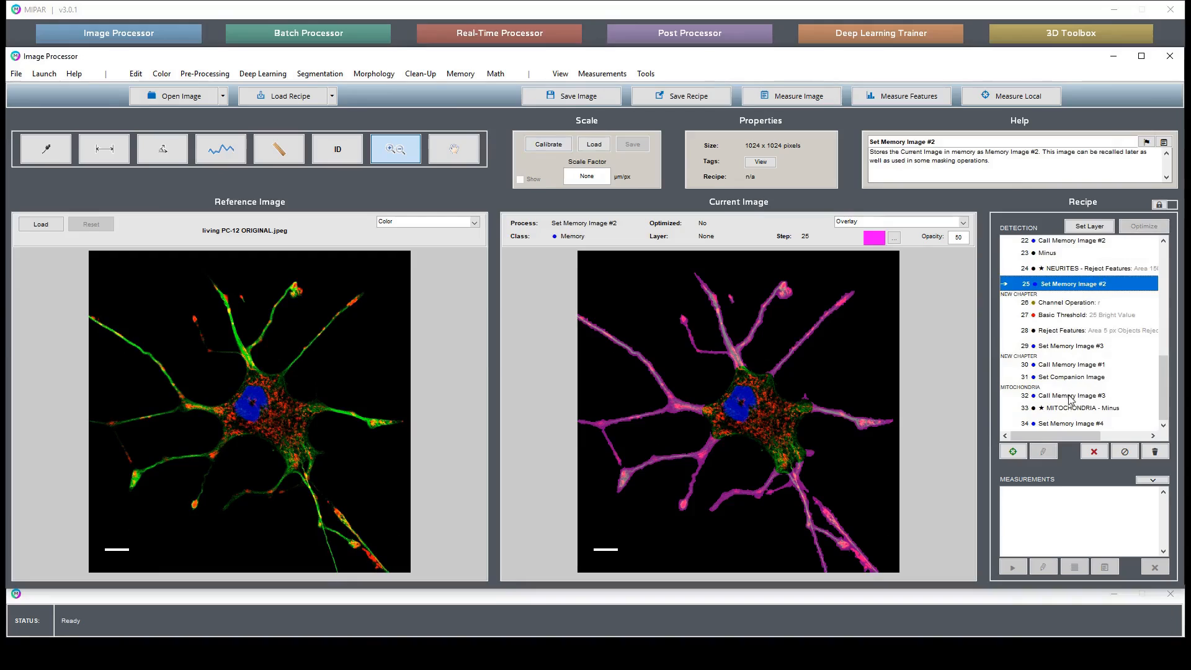
# Recall Memory Image #2 at the end of the recipe and set it as the Companion Image
pyautogui.click(1069, 424)
pyautogui.click(460, 74)
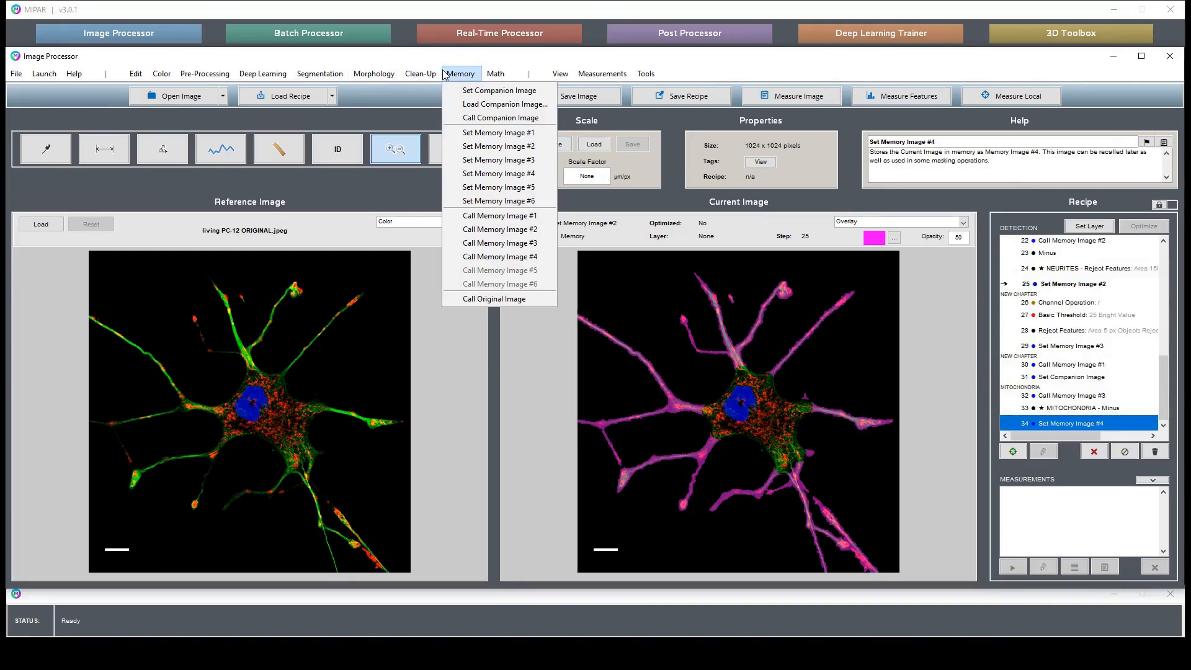
pyautogui.click(514, 234)
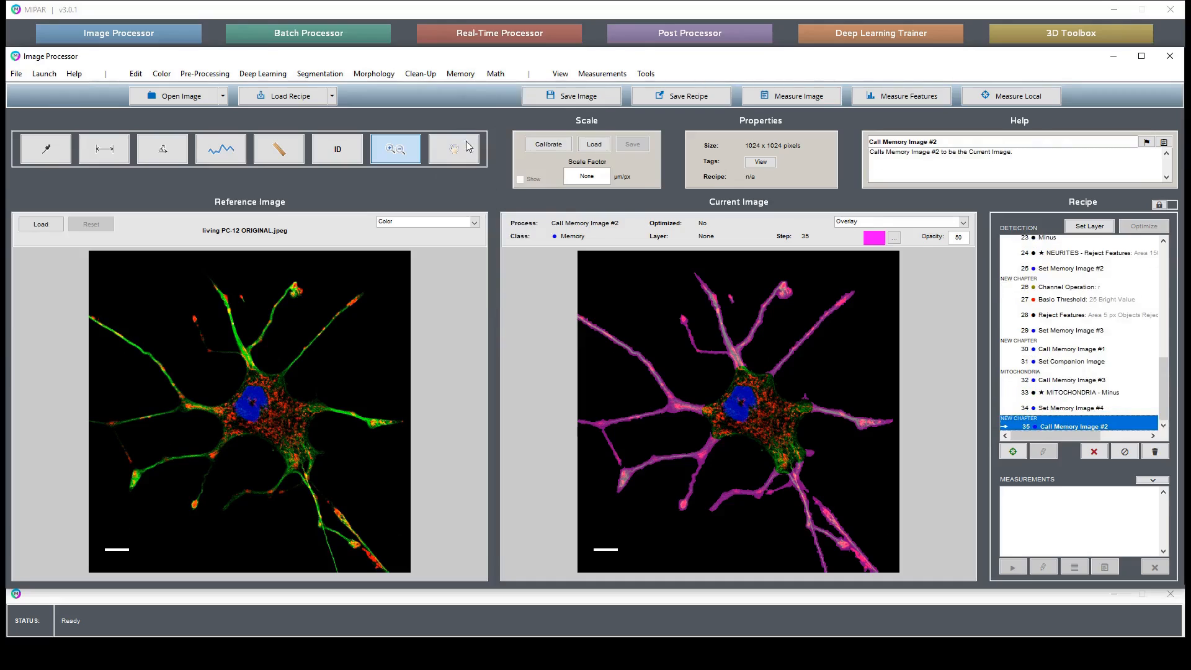
pyautogui.click(459, 75)
pyautogui.click(459, 96)
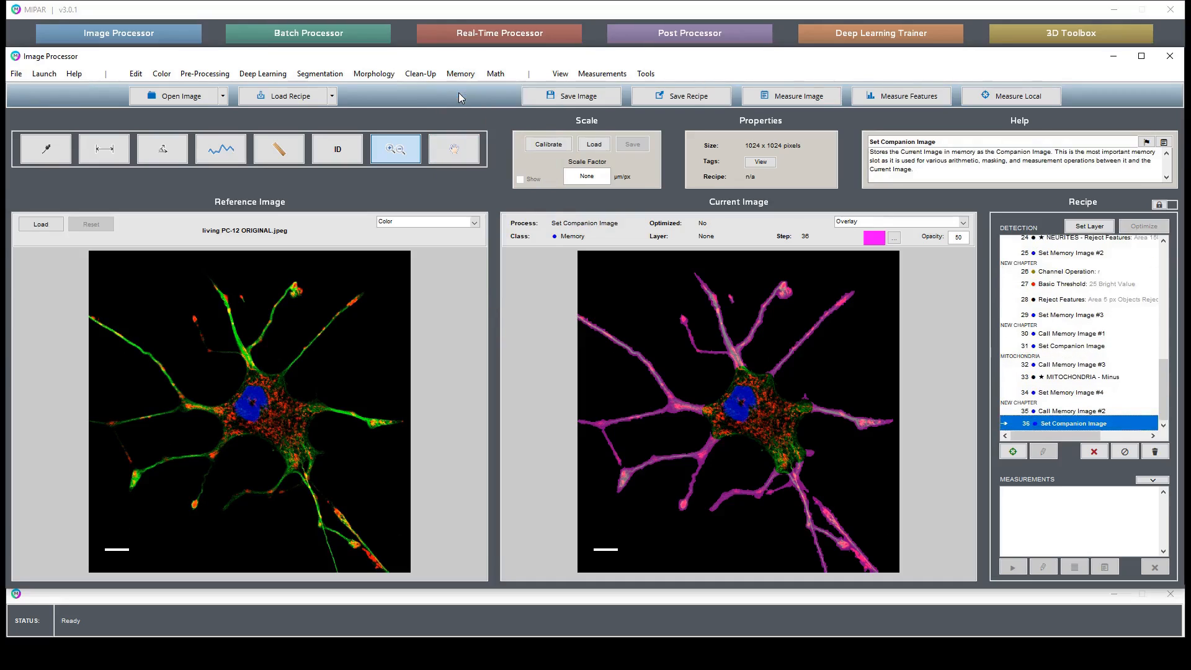
# Recall Memory Image #4, intersect it with the Companion Image, and inspect the result on the lower-left neurite
pyautogui.click(461, 74)
pyautogui.click(504, 256)
pyautogui.click(495, 74)
pyautogui.click(525, 131)
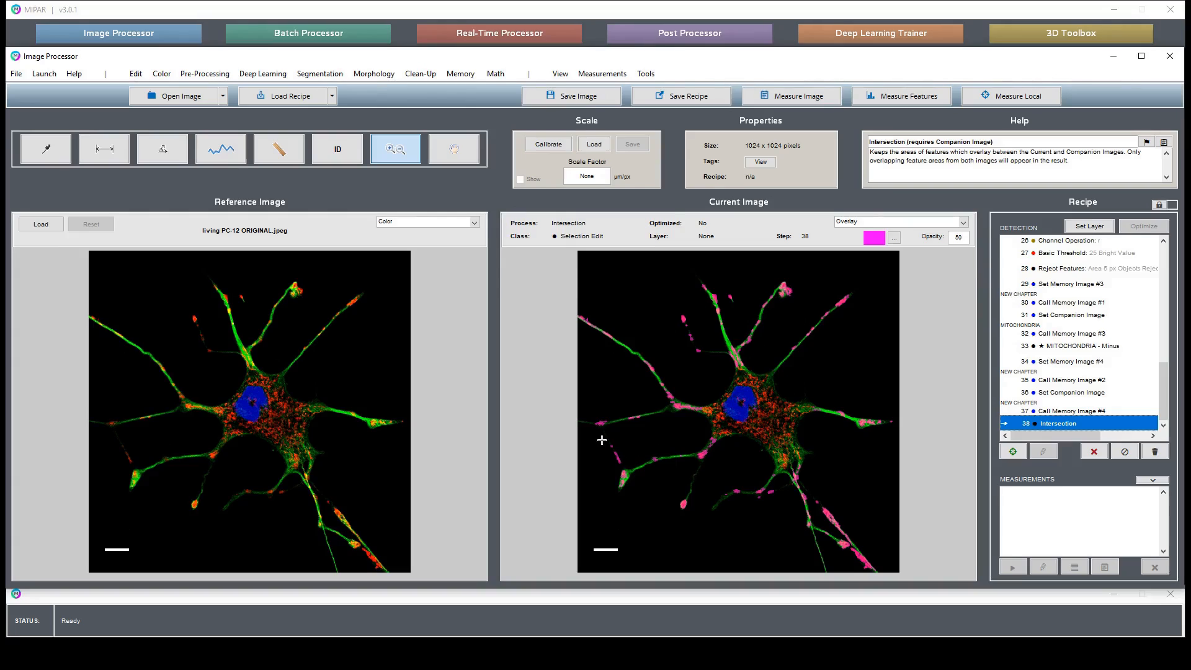
pyautogui.moveTo(593, 415); pyautogui.dragTo(686, 505)
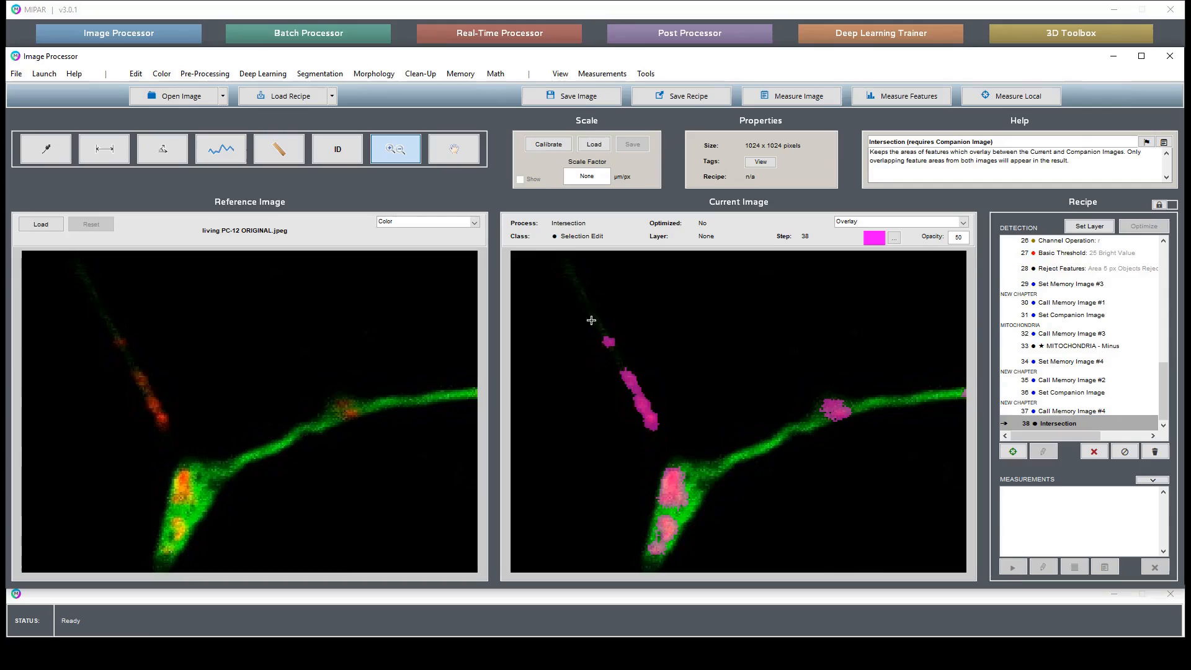
pyautogui.doubleClick(871, 374)
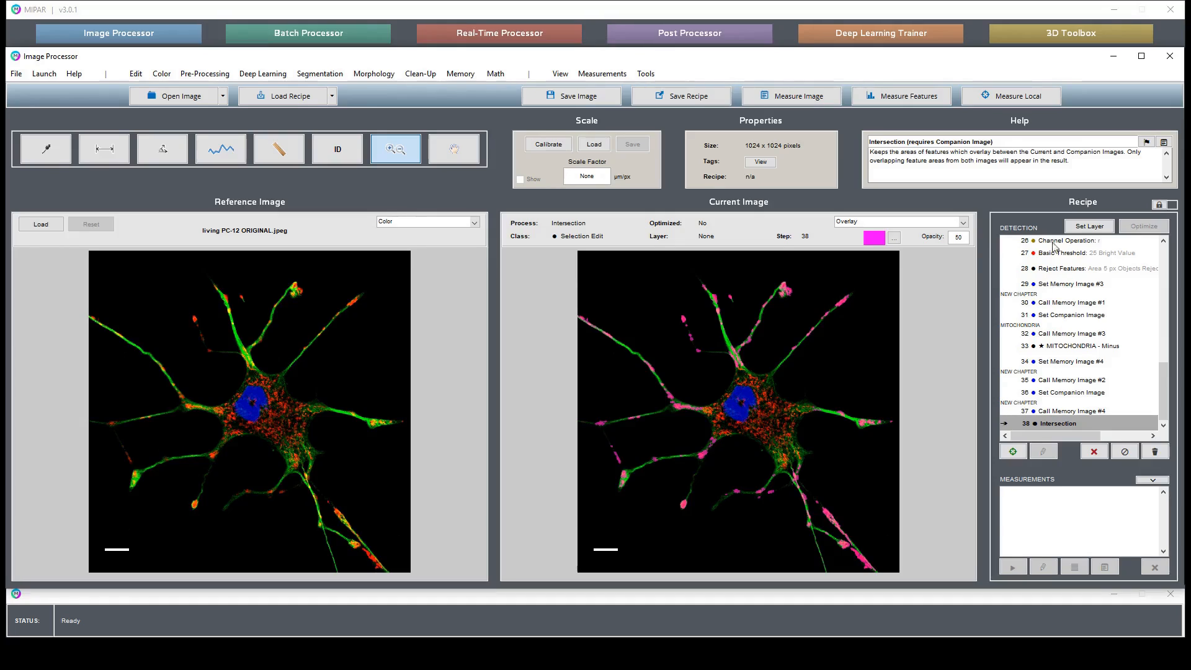
# Set the Intersection result as a layer named Mitochondria in Neurites and compare it with the Mitochondria layer close up on a neurite
pyautogui.click(1090, 227)
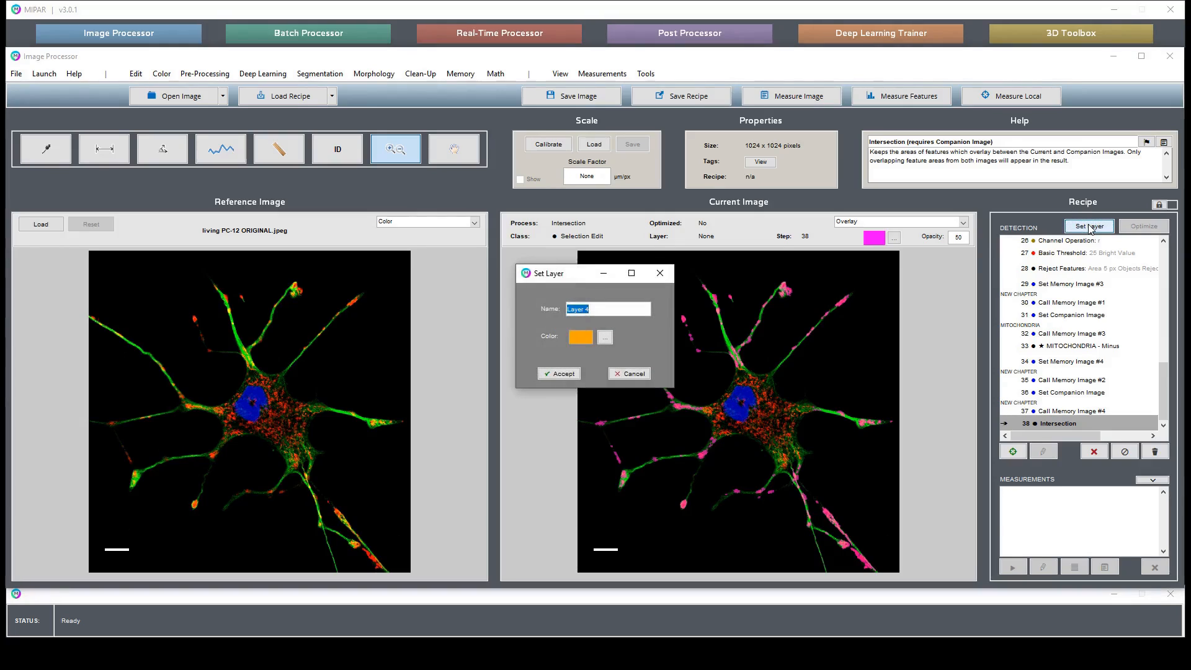
pyautogui.write('Mitochondria in Neurites')
pyautogui.press('Return')
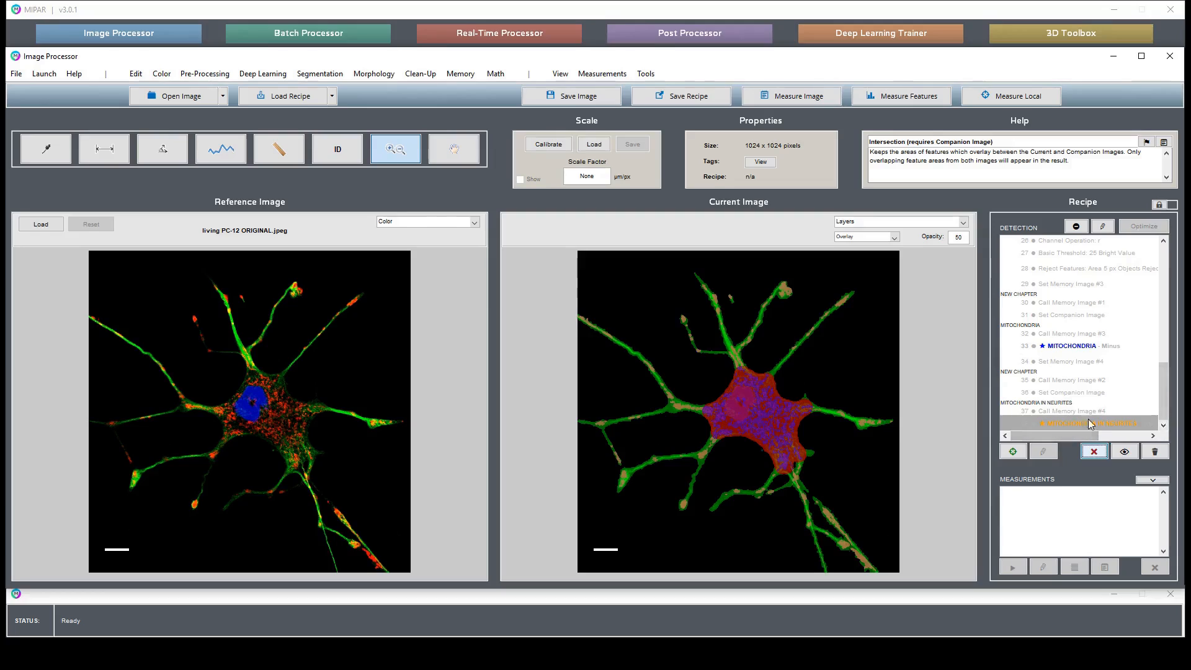
pyautogui.click(1112, 349)
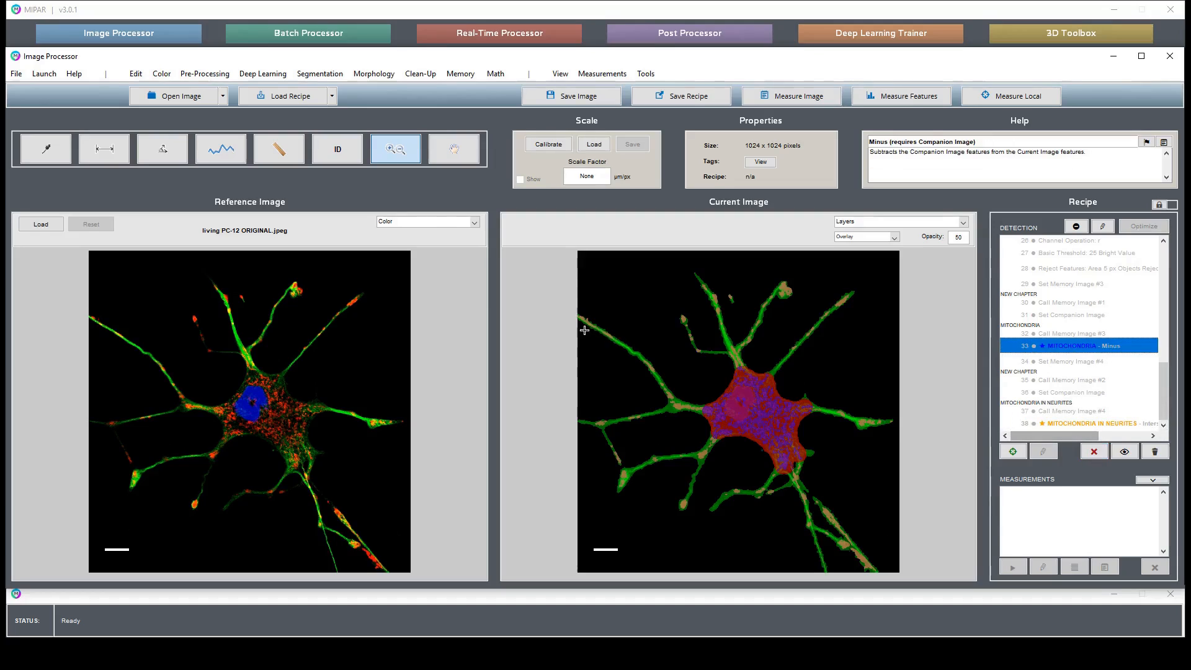
pyautogui.moveTo(620, 343); pyautogui.dragTo(883, 469)
pyautogui.press('p')
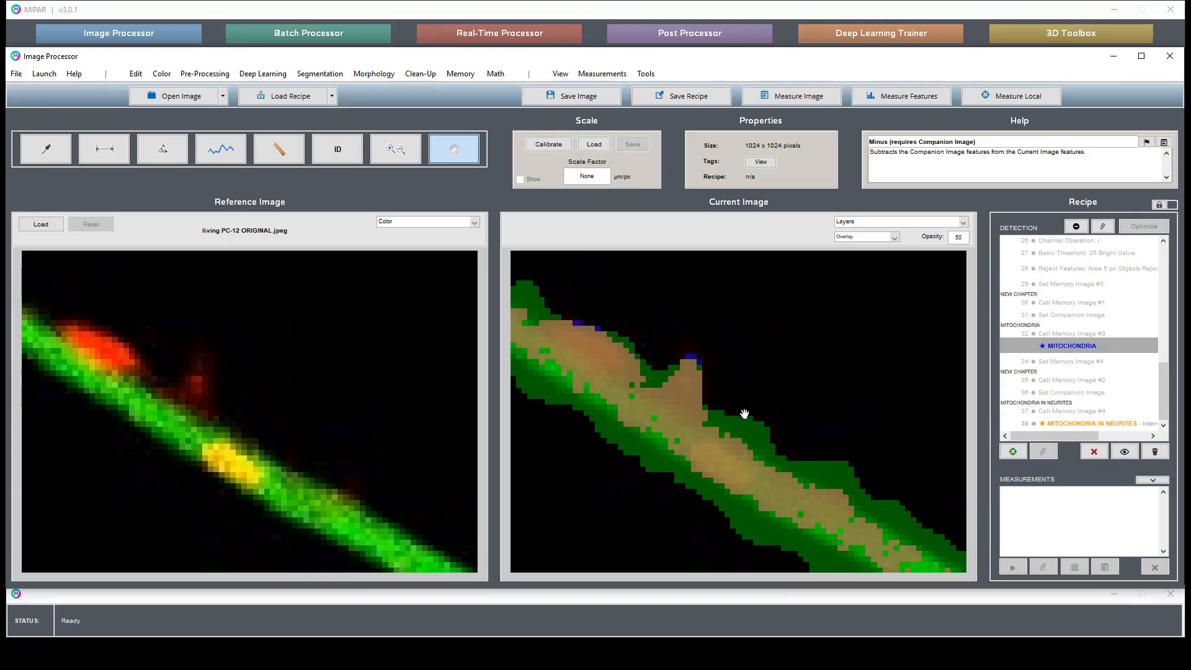
pyautogui.doubleClick(752, 456)
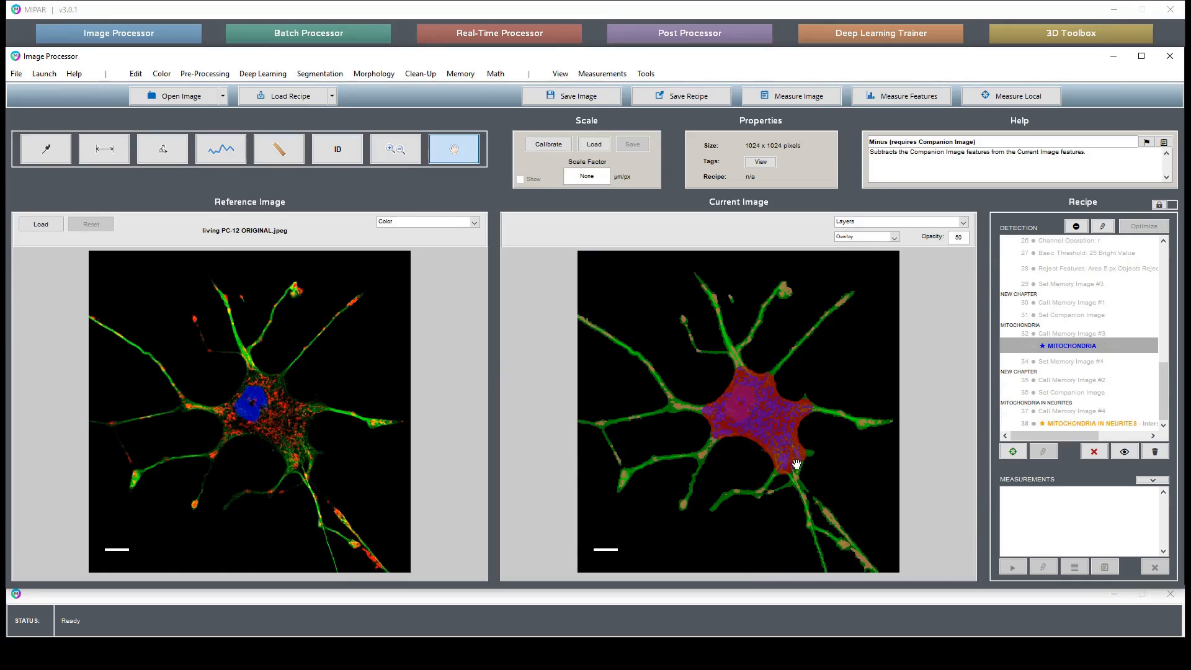
# Store the Cell Body Uniform Dilation result as Memory Image #5, directly after that recipe step
pyautogui.click(1069, 424)
pyautogui.click(1068, 285)
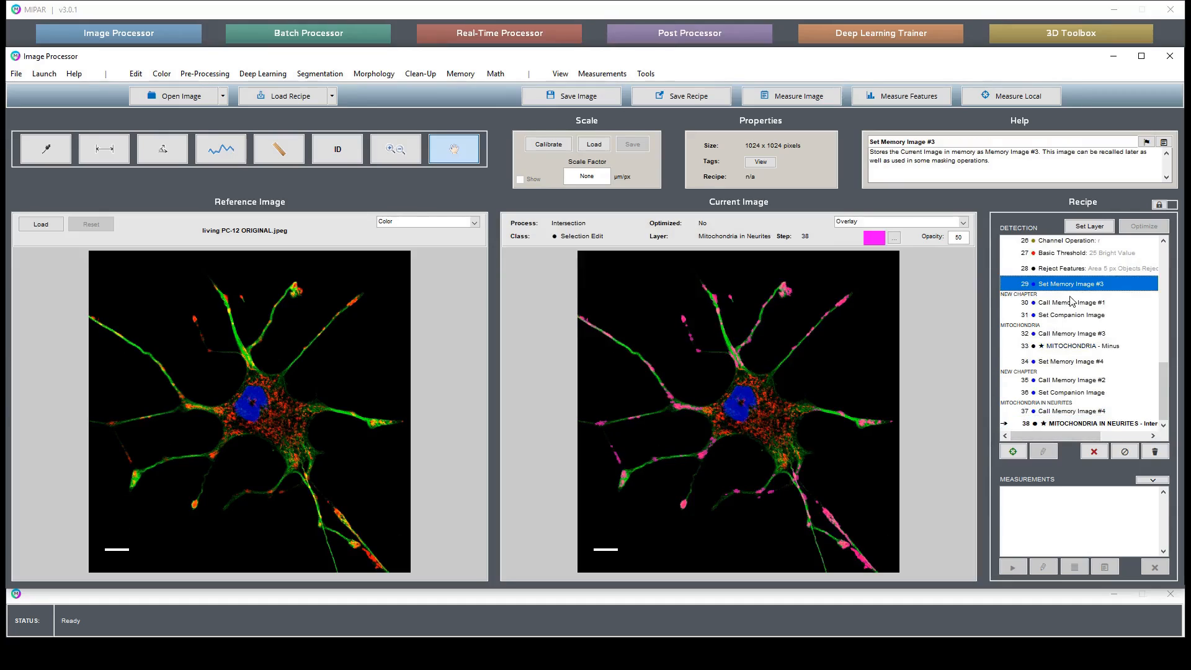
pyautogui.scroll(3, 1070, 301)
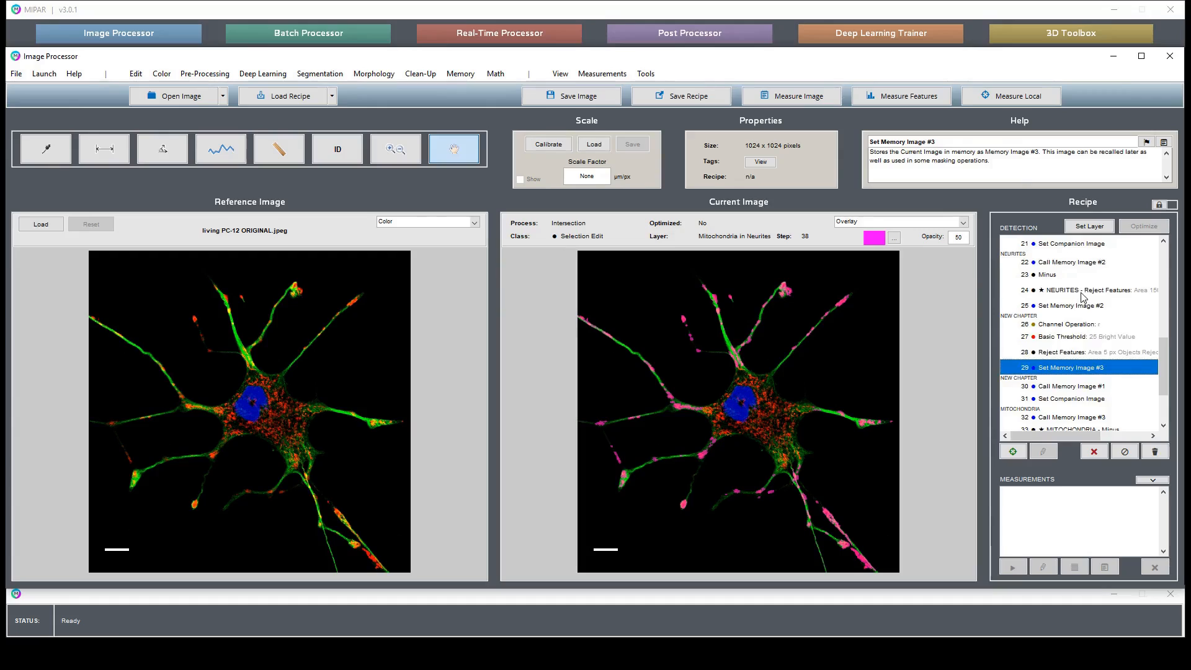
pyautogui.click(1080, 293)
pyautogui.scroll(2, 1081, 303)
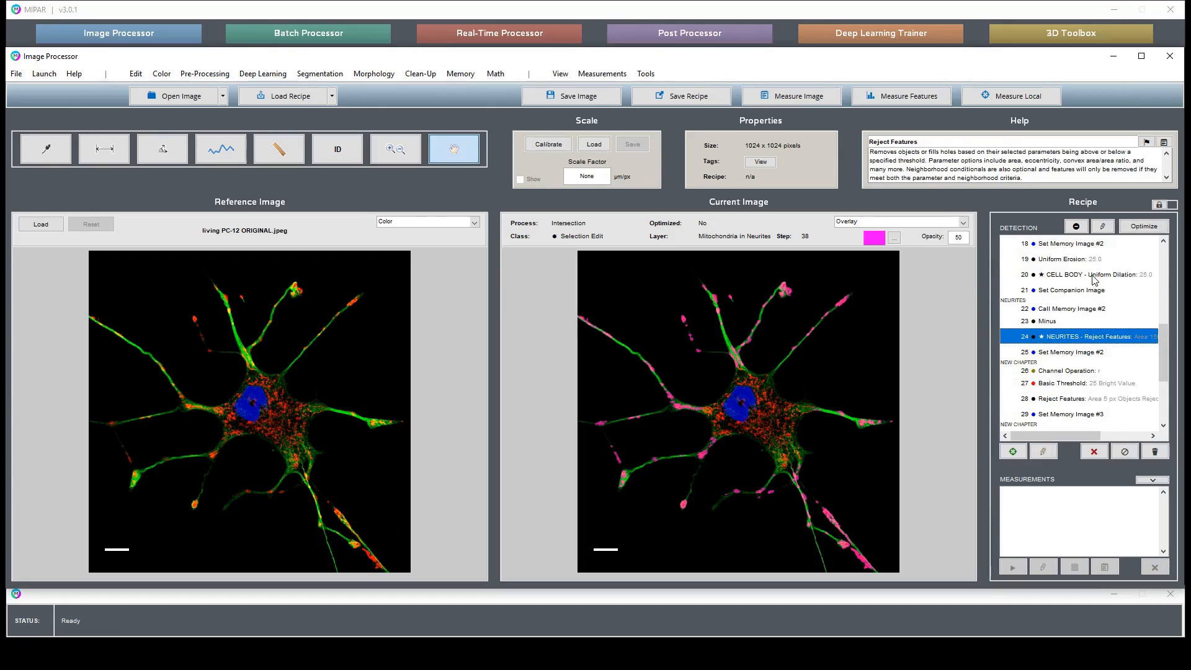
pyautogui.click(1093, 277)
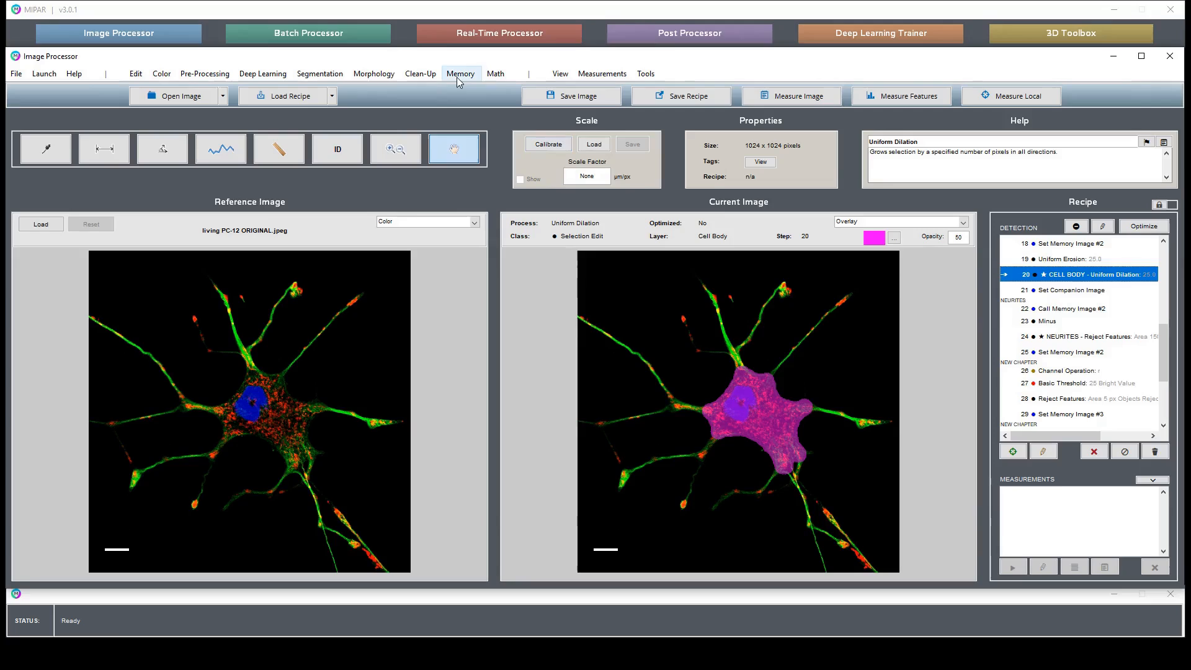
pyautogui.scroll(-3, 1153, 390)
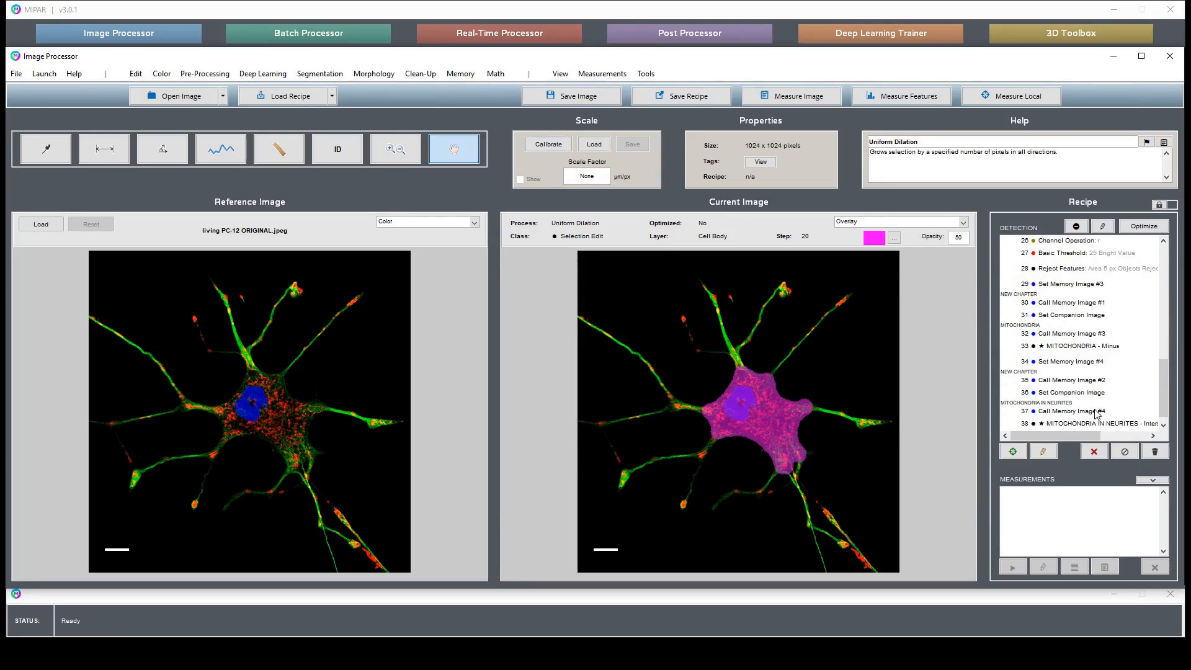
pyautogui.click(1105, 426)
pyautogui.moveTo(1088, 436)
pyautogui.mouseDown()
pyautogui.moveTo(1133, 441)
pyautogui.moveTo(1085, 438)
pyautogui.mouseUp()
pyautogui.moveTo(1167, 394); pyautogui.dragTo(1167, 363)
pyautogui.click(1062, 291)
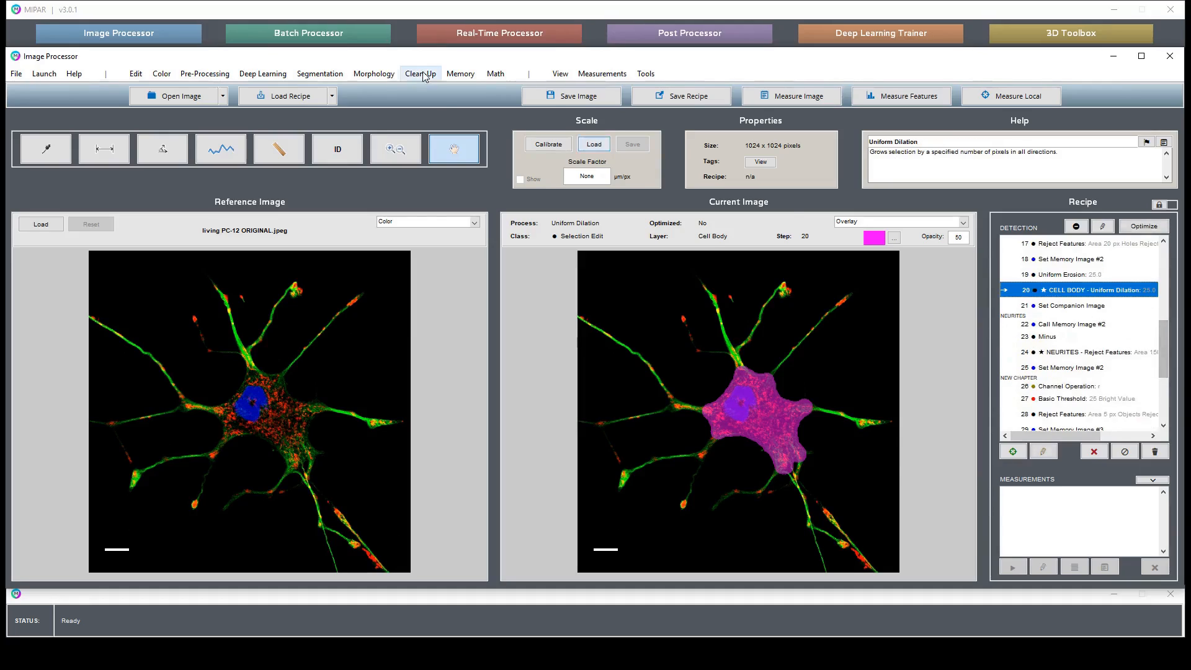
pyautogui.click(462, 74)
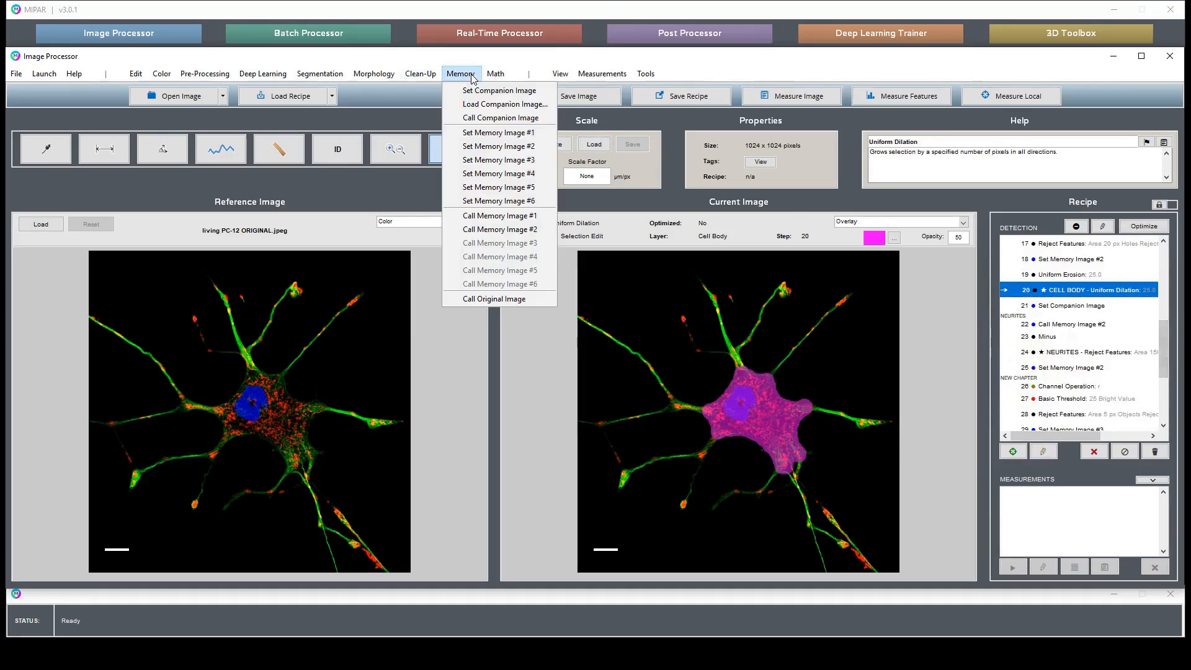
pyautogui.click(507, 188)
# Recall Memory Image #5 after the Mitochondria in Neurites step at the end of the recipe
pyautogui.scroll(-4, 1093, 372)
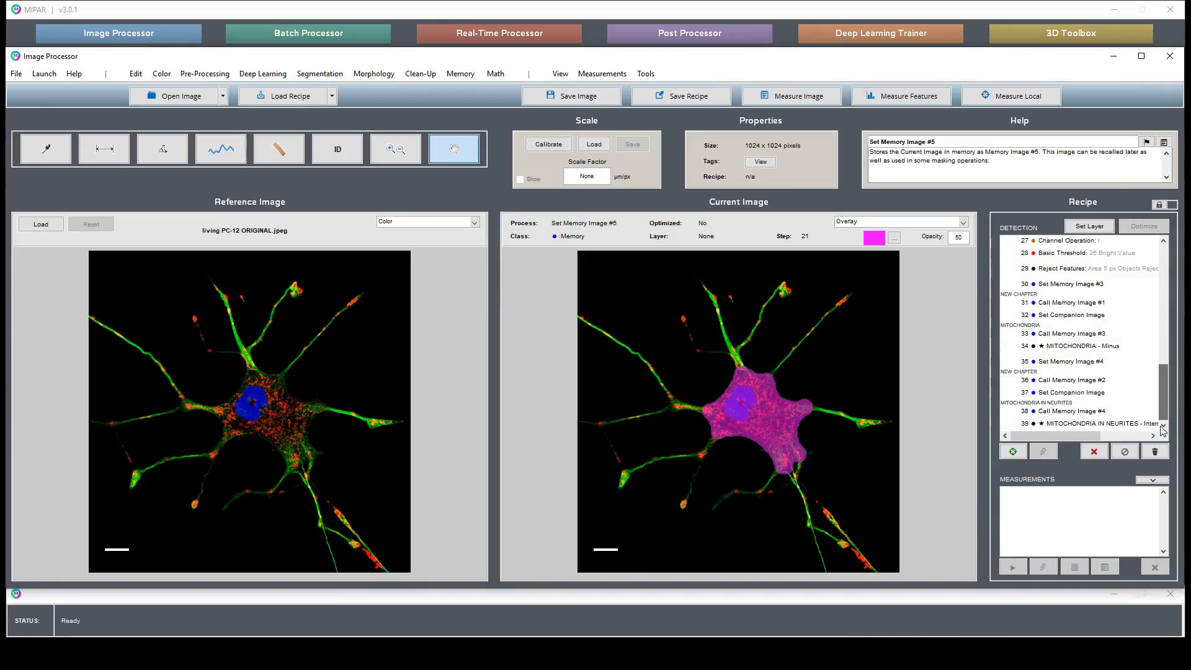
pyautogui.click(1110, 424)
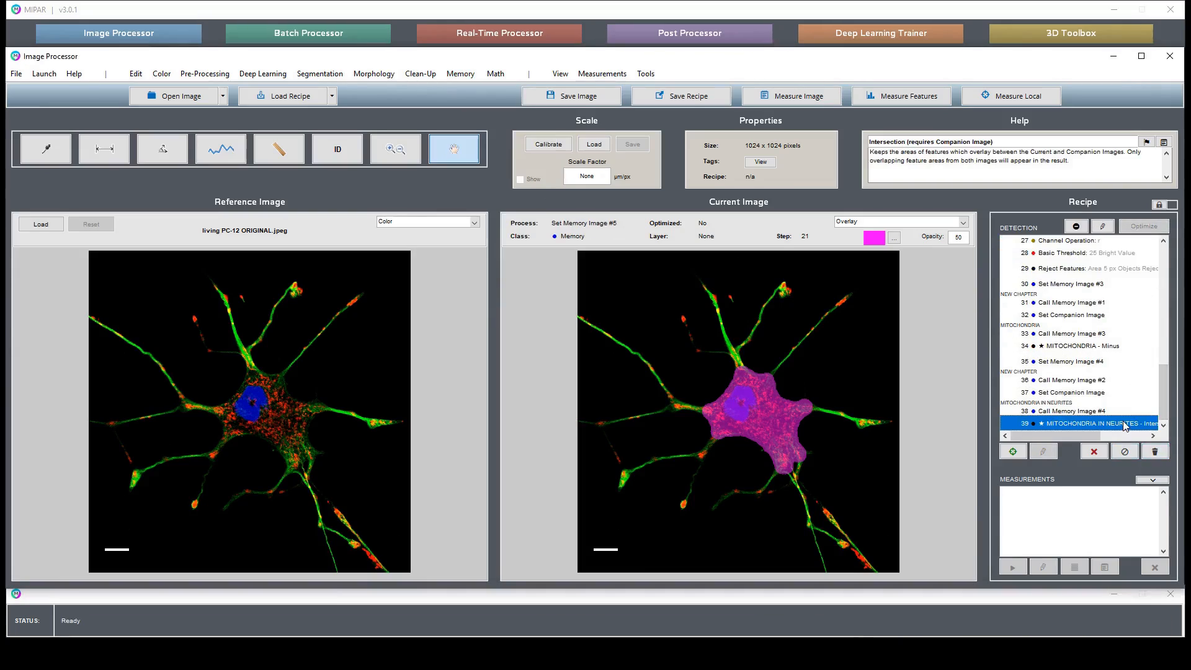
pyautogui.click(458, 75)
pyautogui.click(490, 270)
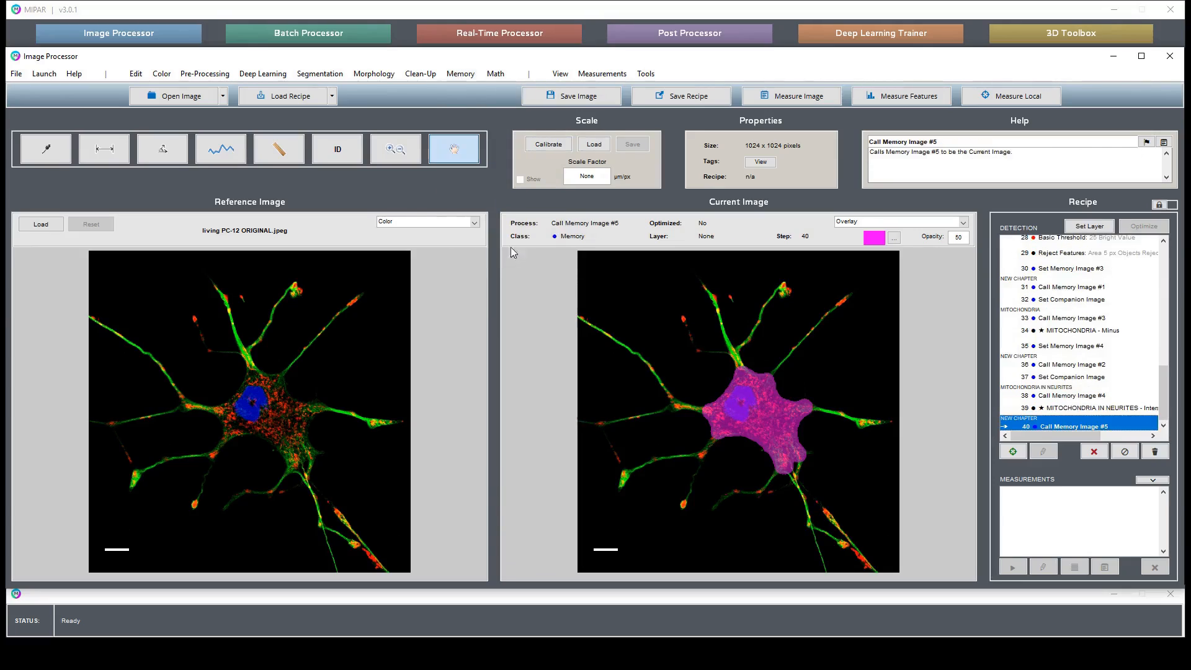
# Set the recalled cell body image as the Companion Image, then recall Memory Image #4 and intersect it with the Companion Image
pyautogui.click(460, 75)
pyautogui.click(464, 91)
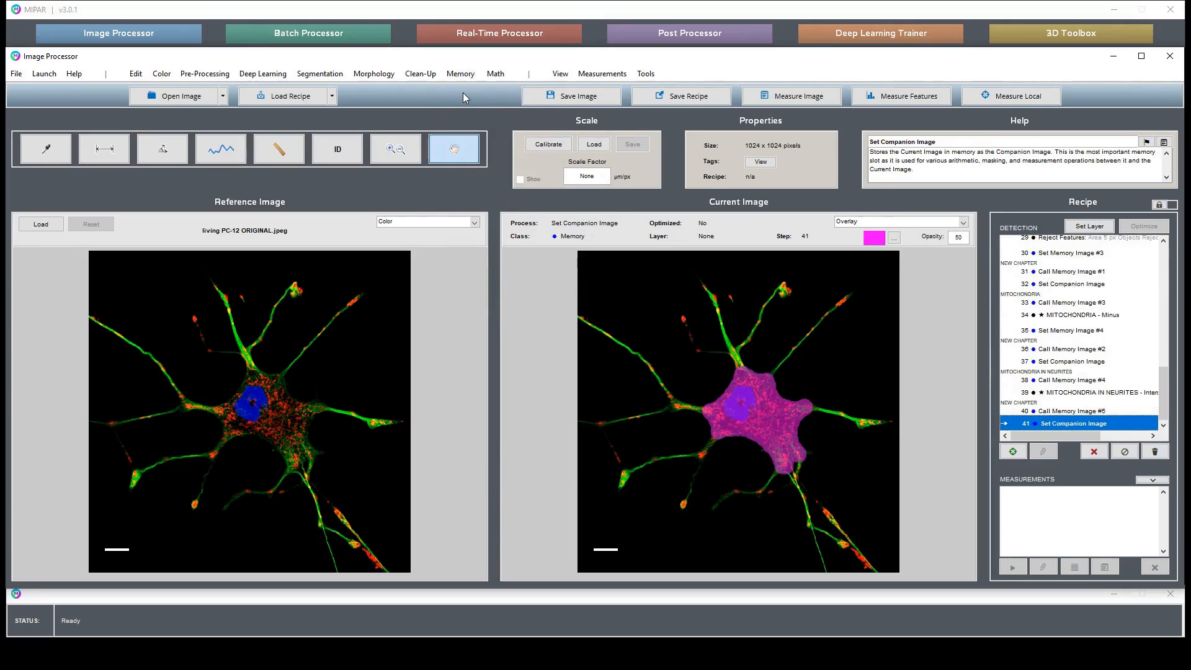
pyautogui.click(460, 74)
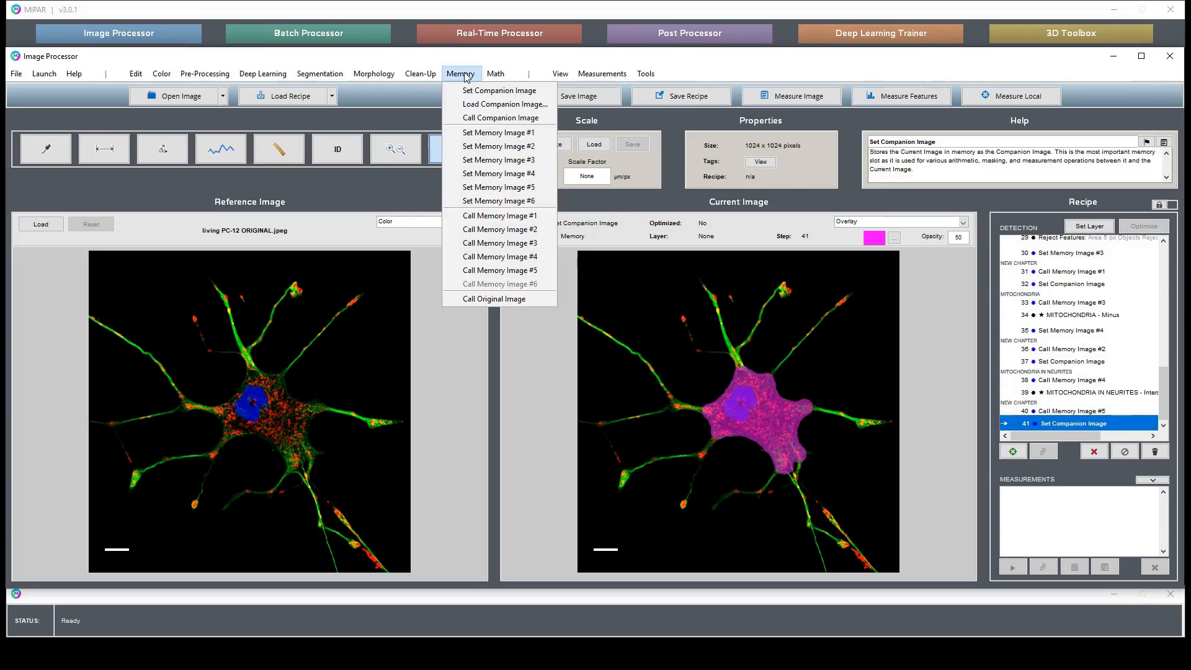
pyautogui.click(500, 256)
pyautogui.click(496, 74)
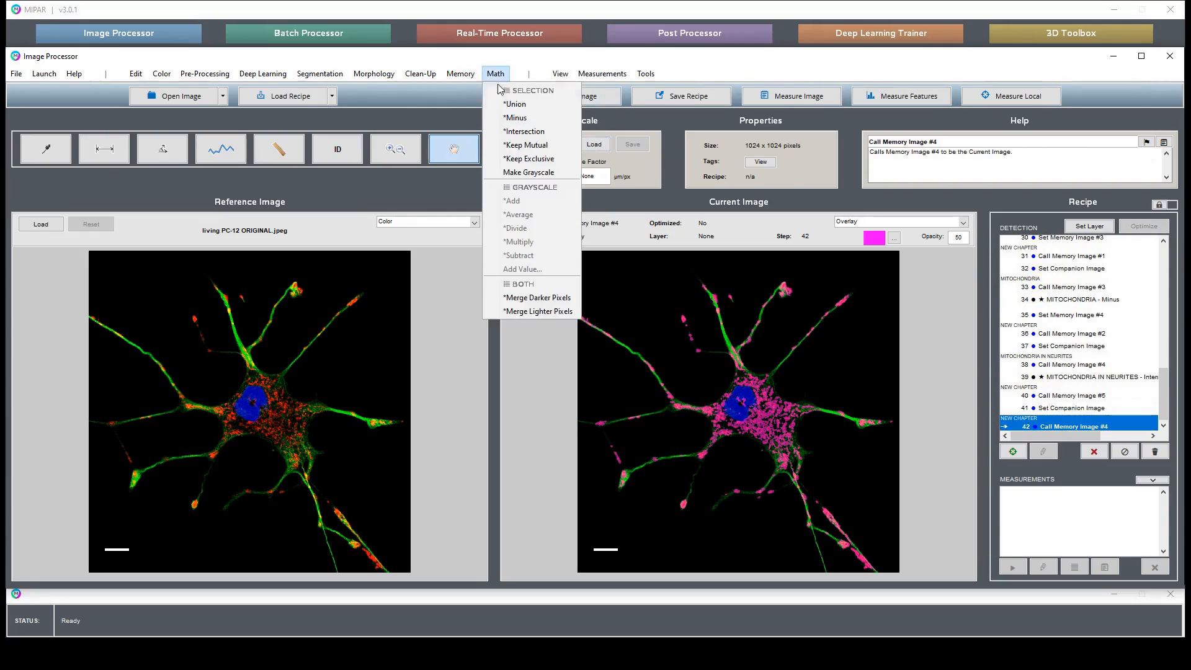
pyautogui.click(537, 129)
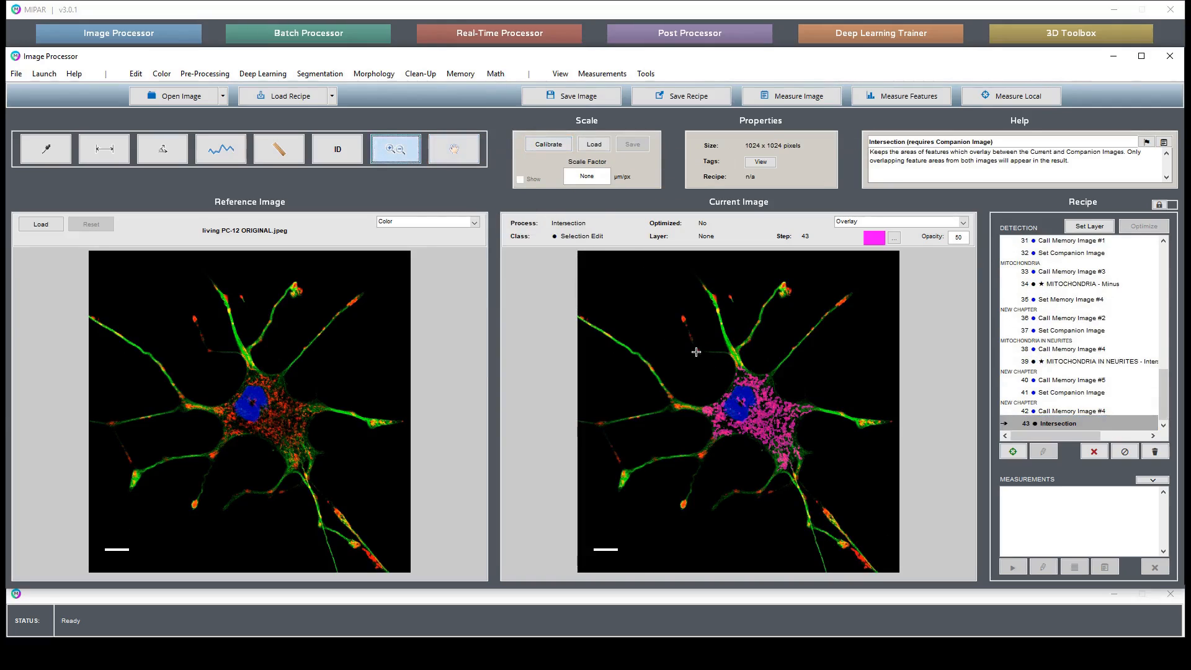
pyautogui.moveTo(693, 348); pyautogui.dragTo(800, 436)
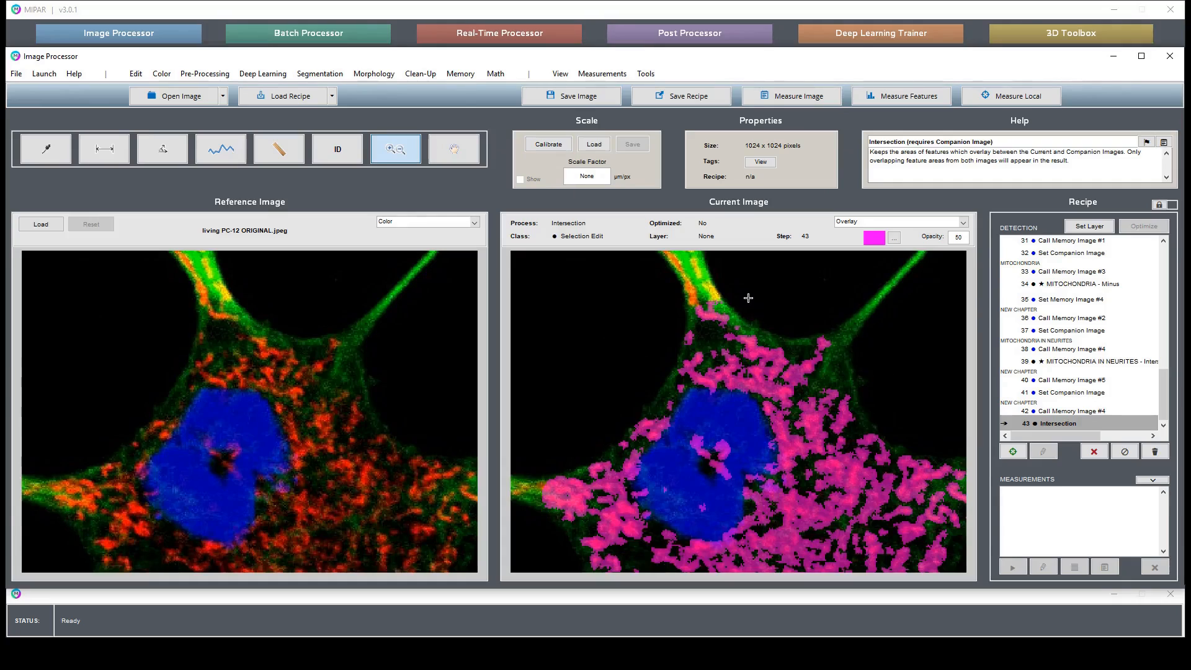
# Set the Intersection result as a layer named Mitochondria in Cell Body
pyautogui.click(1087, 227)
pyautogui.write('Mitochond')
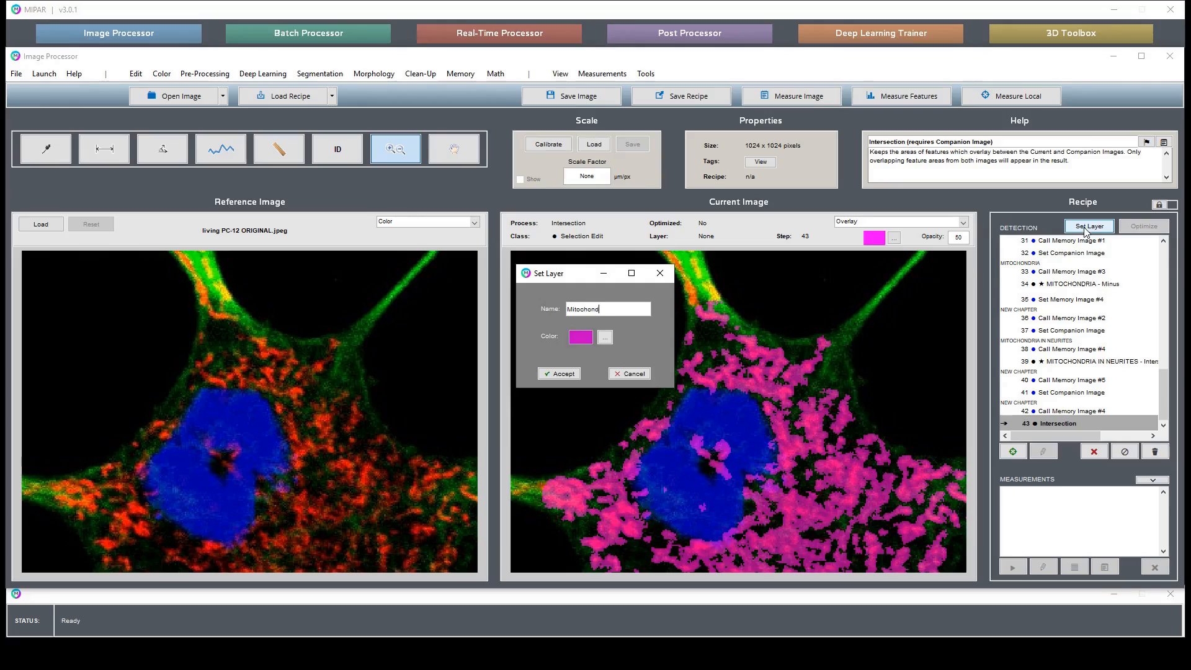
pyautogui.write('Cell Body')
pyautogui.press('Return')
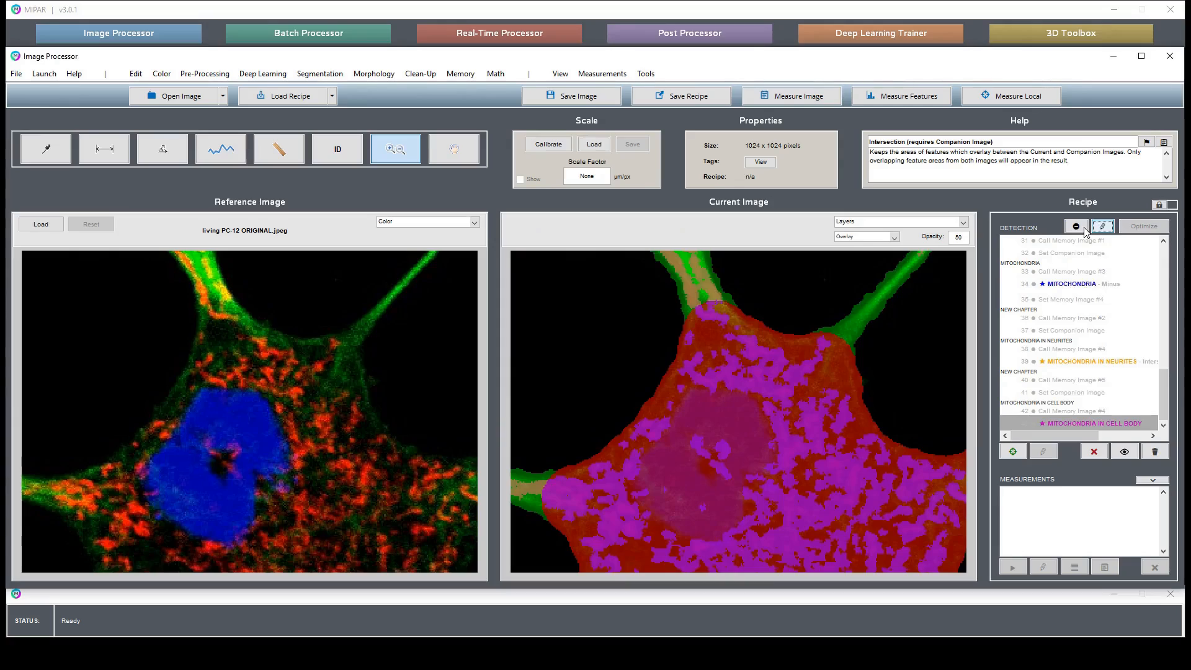
# Compare the Mitochondria in Neurites and Mitochondria in Cell Body layers over the full image, and review the Set Memory Image #4 recipe step
pyautogui.doubleClick(896, 440)
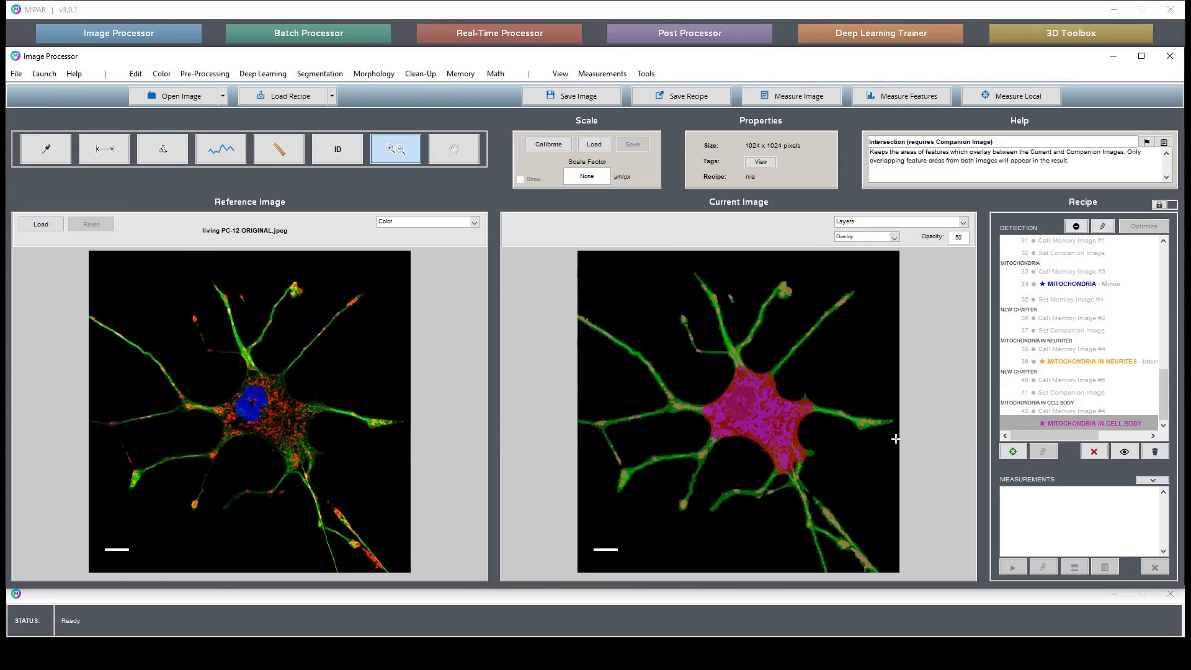
pyautogui.click(1132, 363)
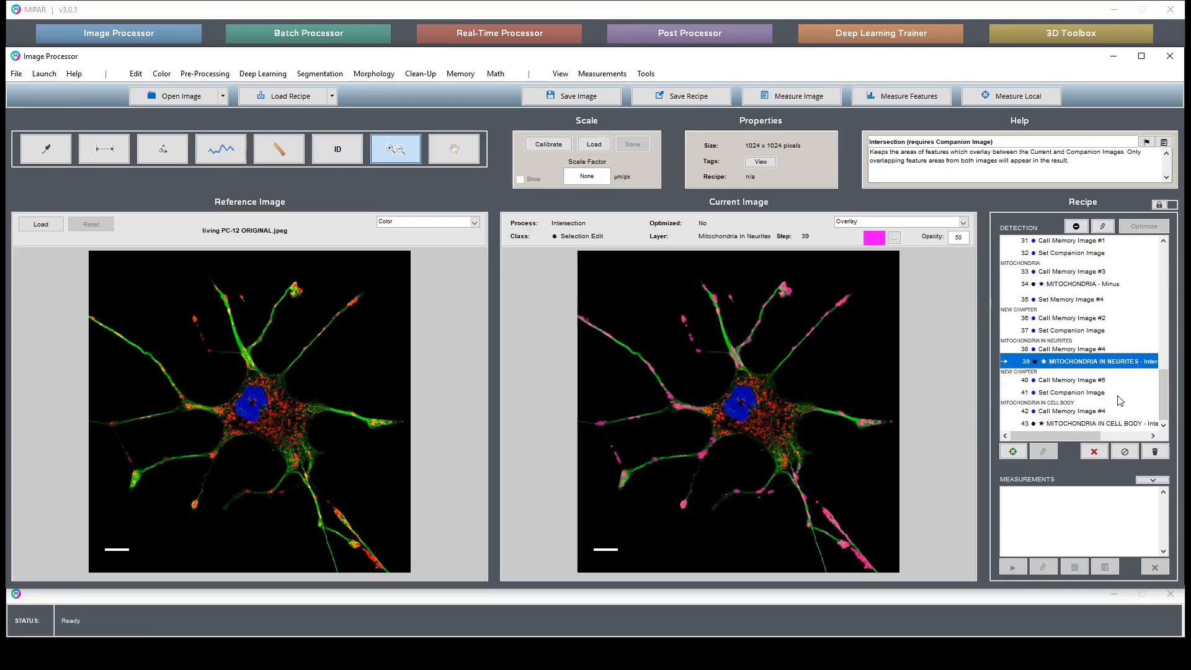
pyautogui.click(1116, 424)
pyautogui.click(1099, 411)
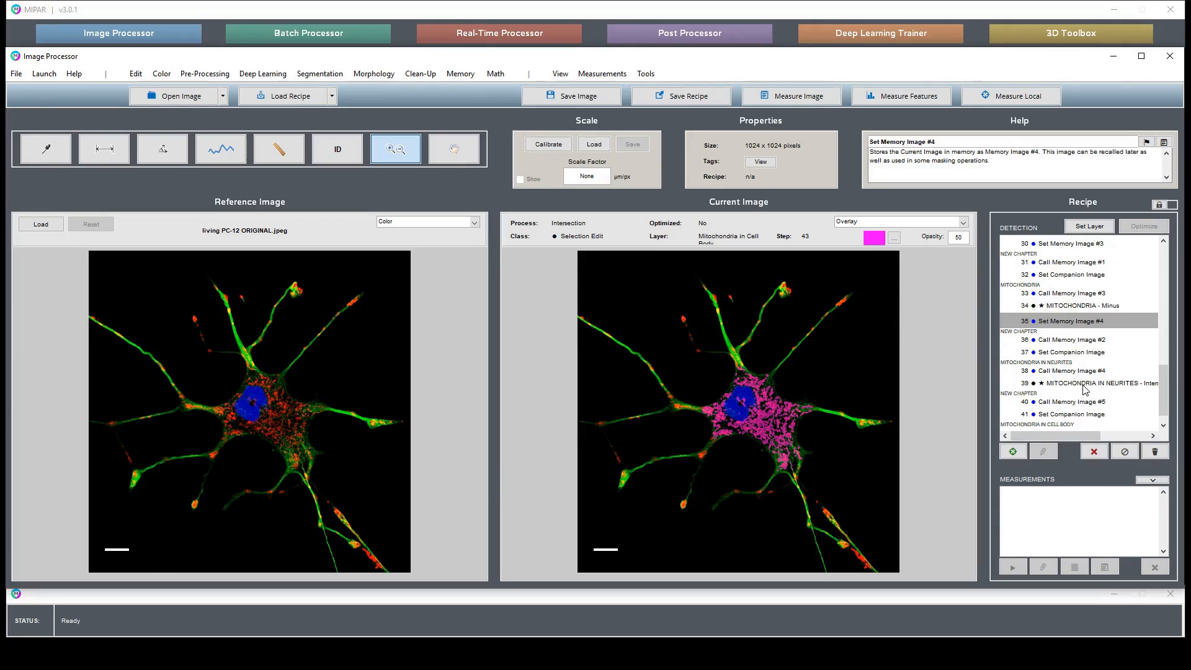
# Add an Area Fraction image measurement relative to Memory Image #4 and dismiss its results window
pyautogui.click(799, 95)
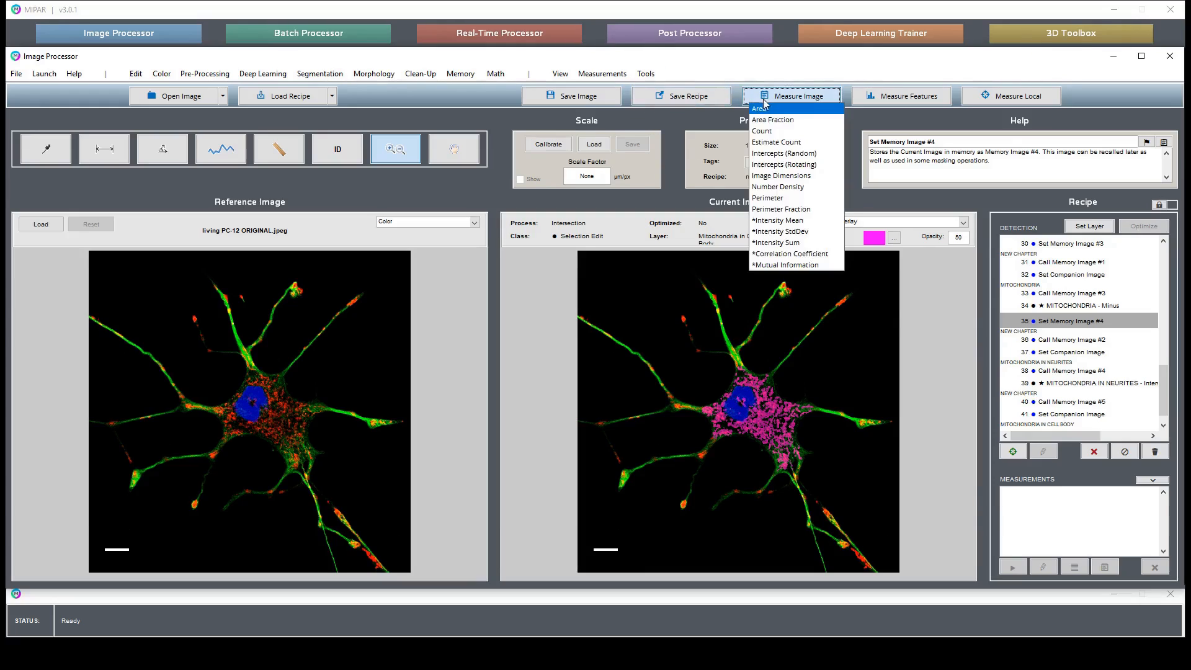
pyautogui.click(779, 125)
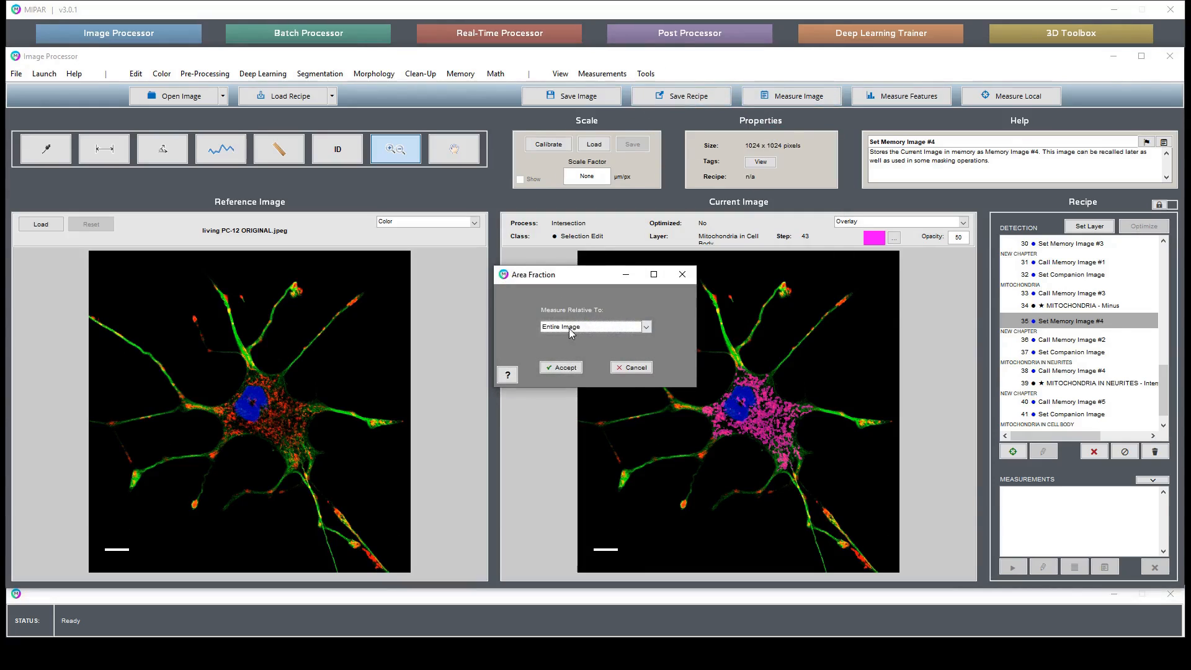
pyautogui.click(571, 328)
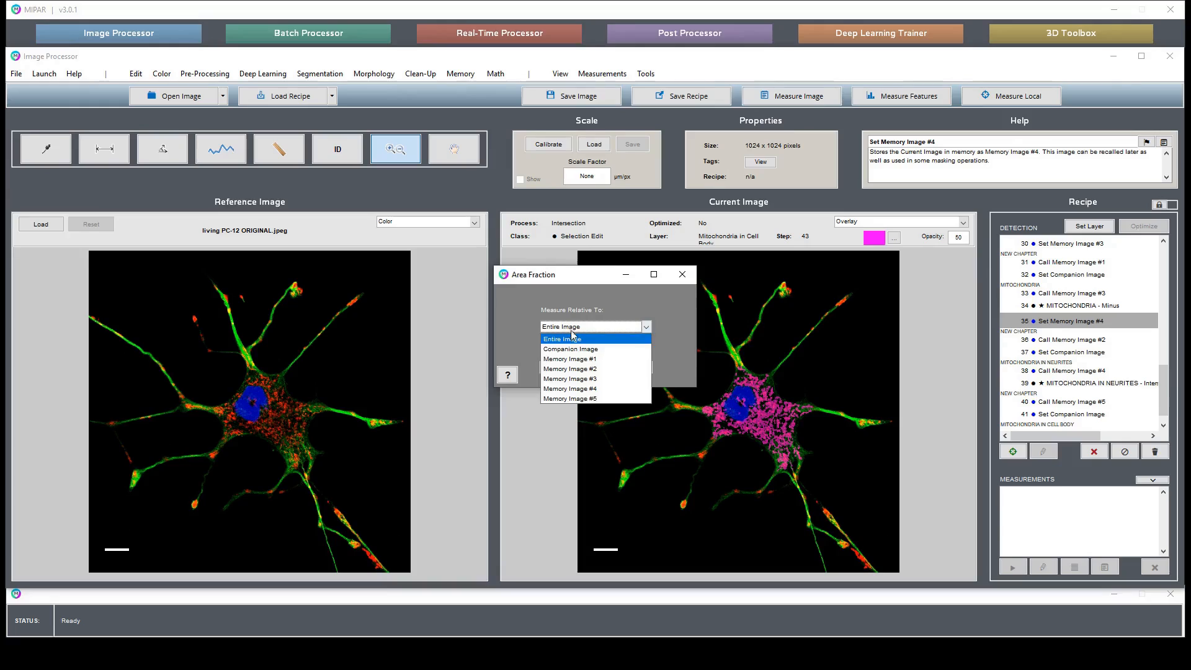
pyautogui.click(585, 389)
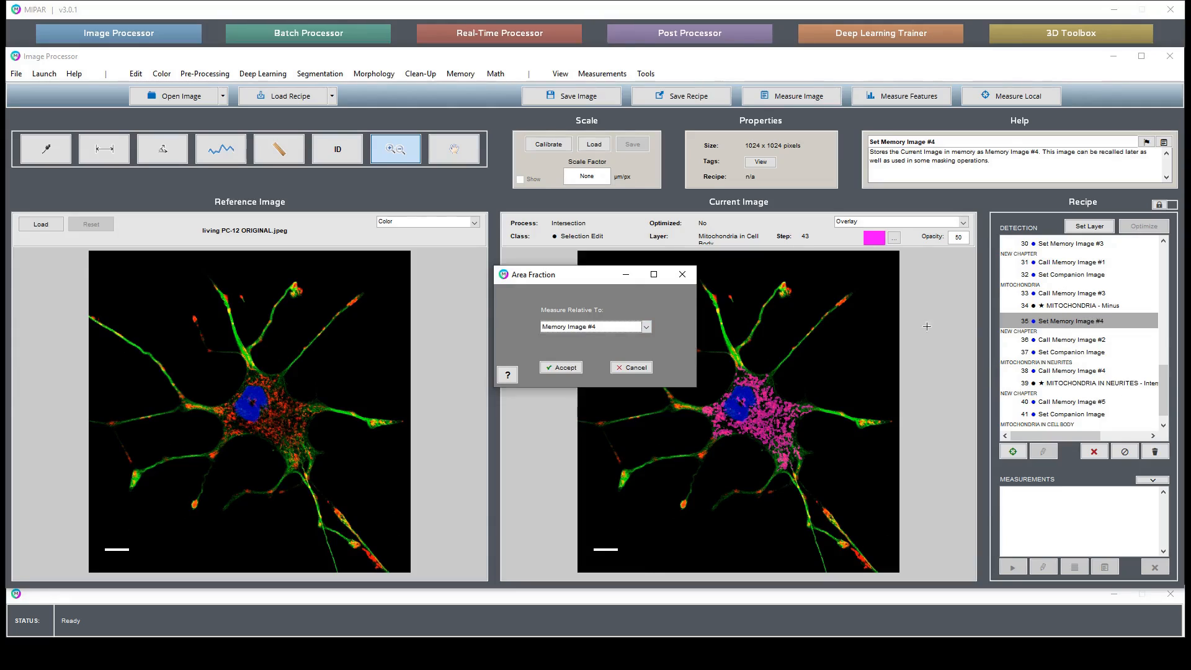
pyautogui.click(549, 372)
pyautogui.click(561, 368)
pyautogui.click(486, 250)
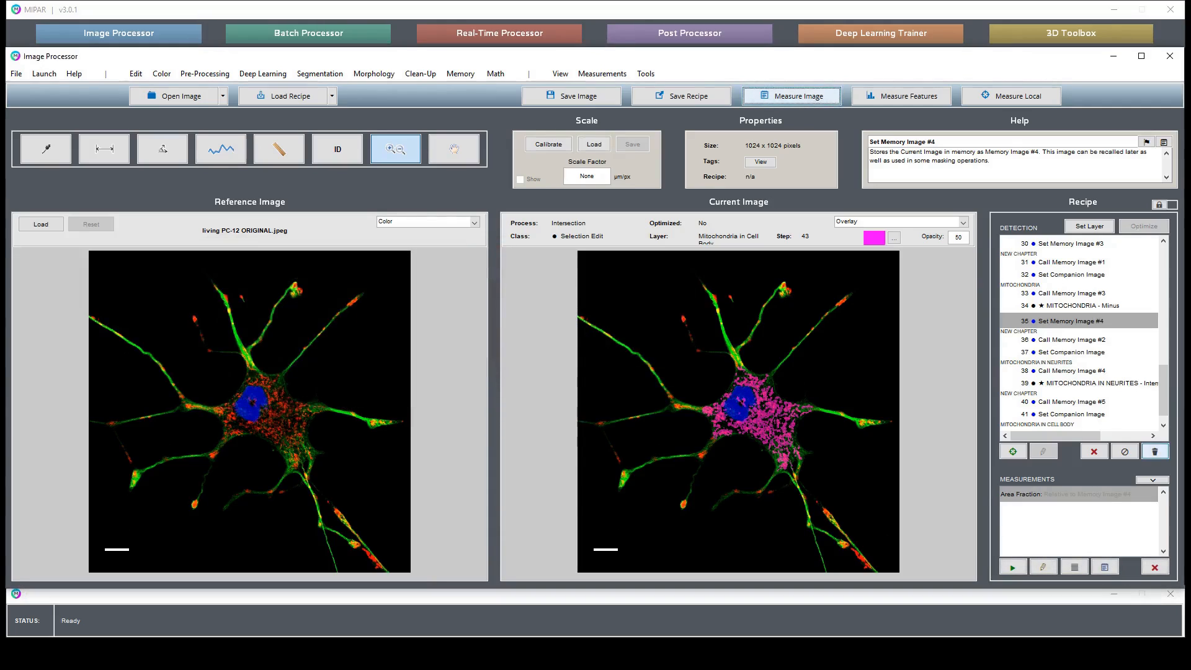
# Restrict the Area Fraction measurement to the Mitochondria in Neurites and Mitochondria in Cell Body layers, and generate its report
pyautogui.rightClick(1086, 496)
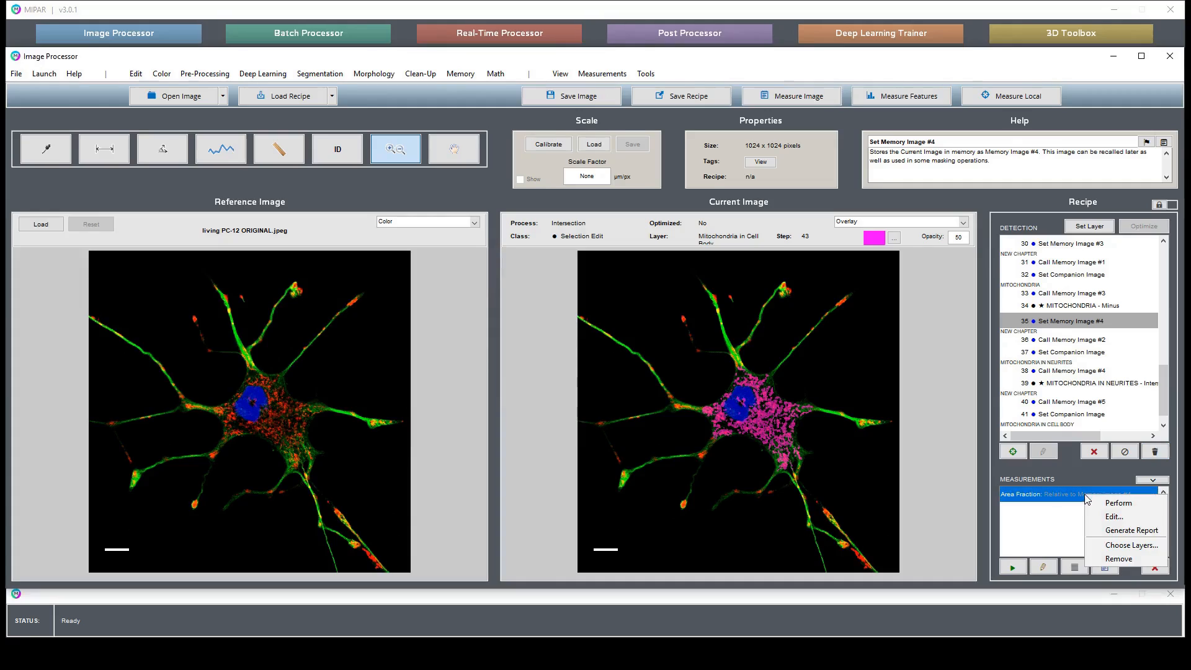
pyautogui.click(1110, 546)
pyautogui.click(561, 291)
pyautogui.click(561, 303)
pyautogui.click(561, 314)
pyautogui.click(561, 336)
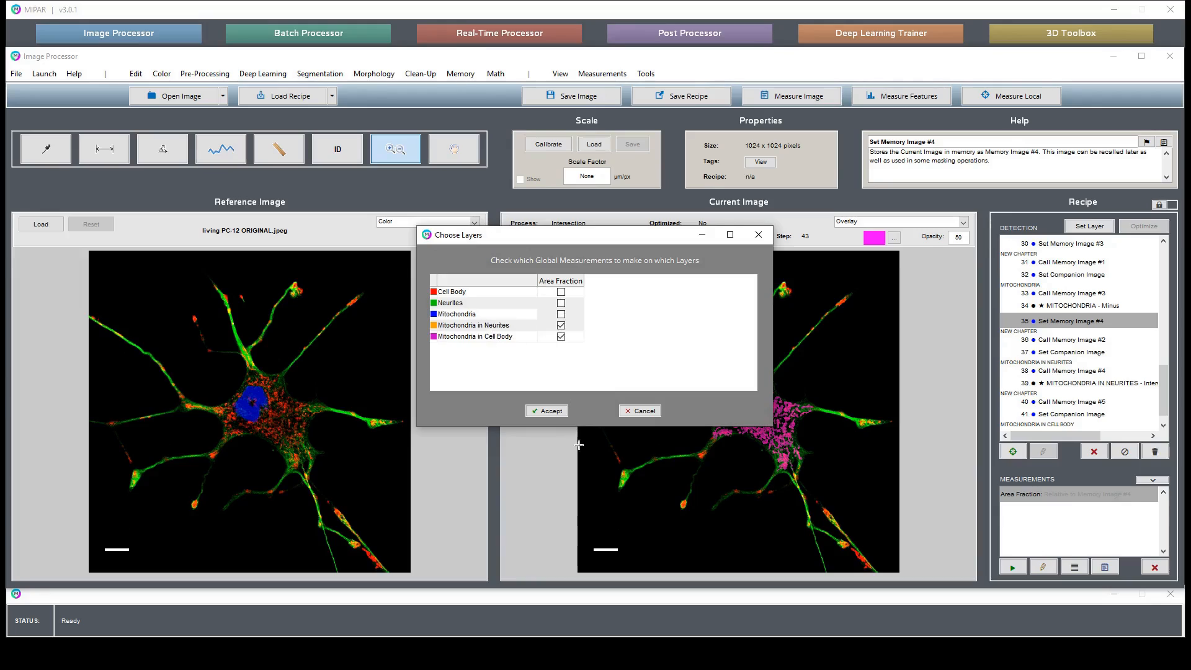
pyautogui.click(552, 412)
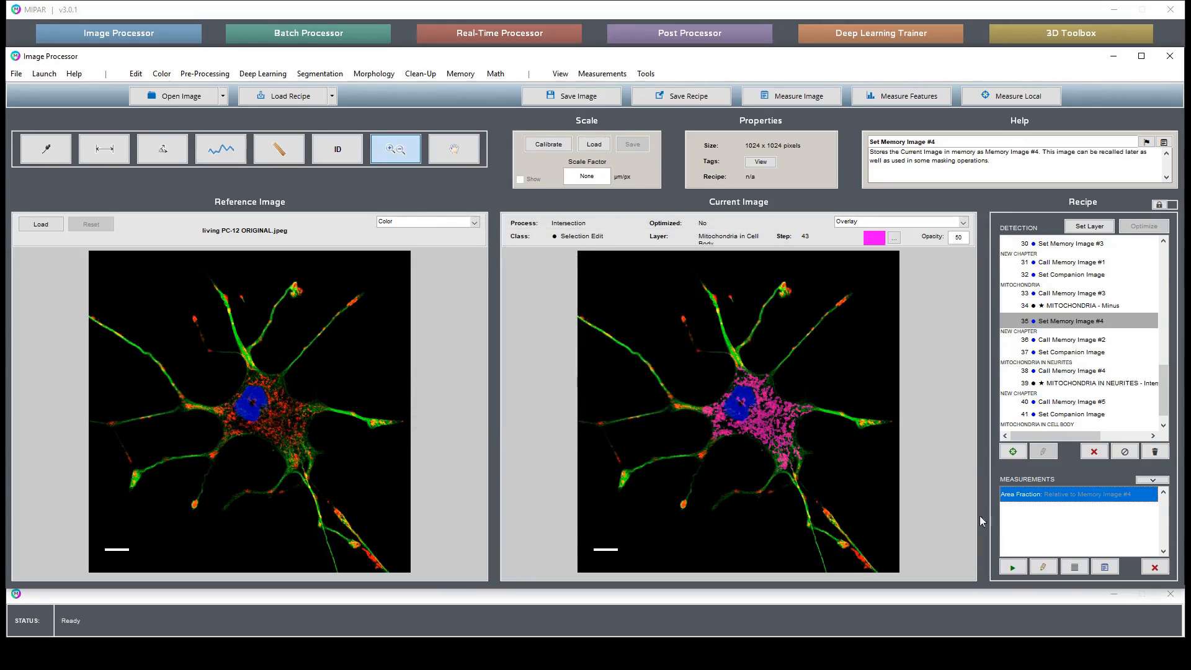
pyautogui.click(1105, 567)
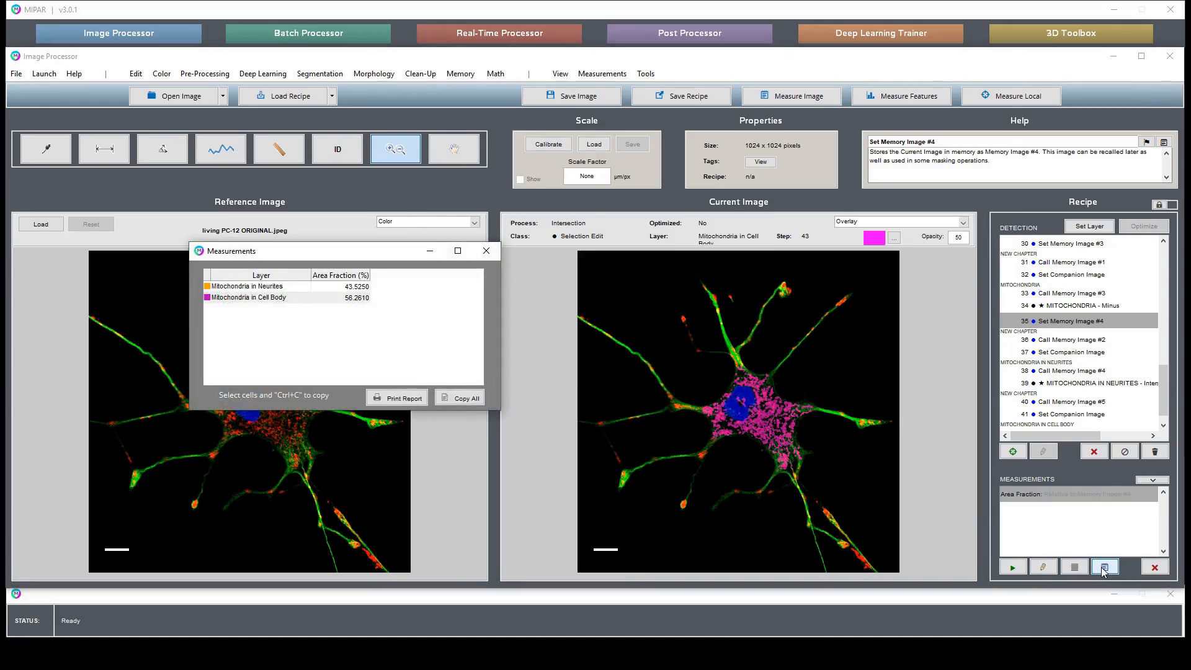